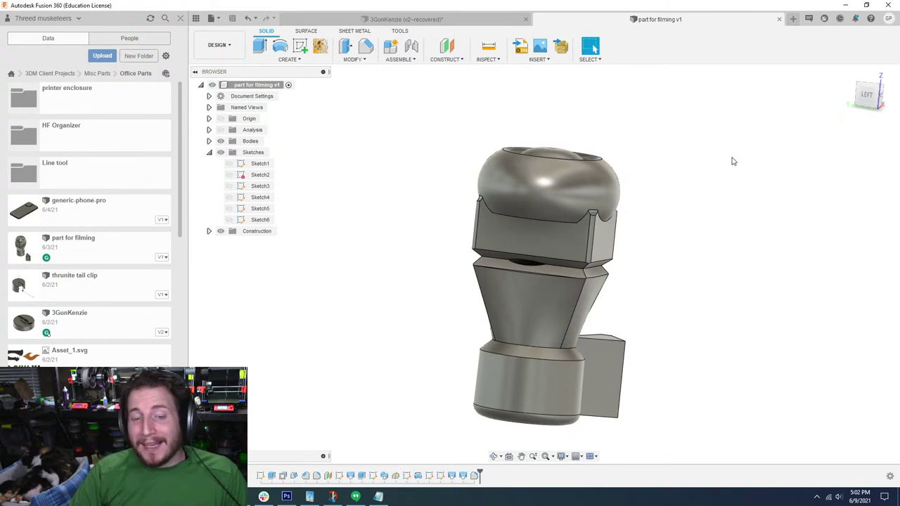
{"action": "middle_click_drag", "start_coordinate": [602, 427], "coordinate": [601, 307], "text": "shift"}
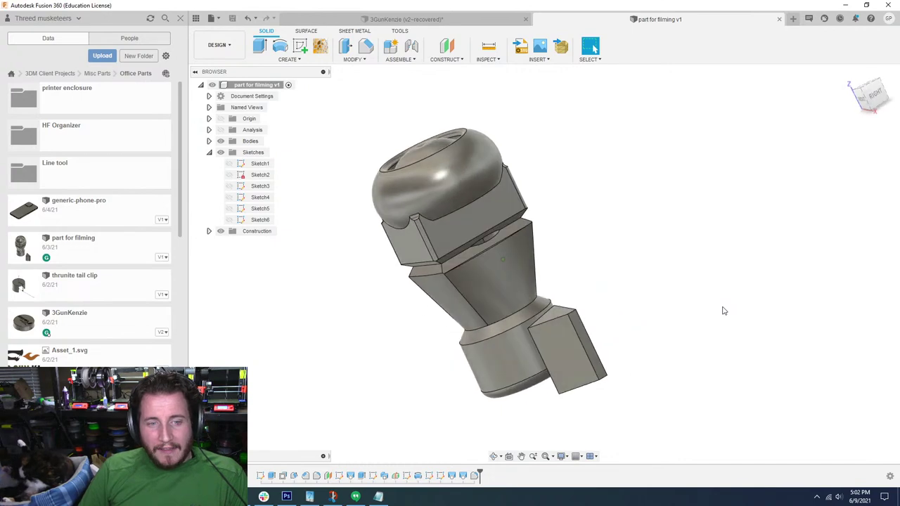
{"action": "middle_click_drag", "start_coordinate": [724, 310], "coordinate": [550, 241], "text": "shift"}
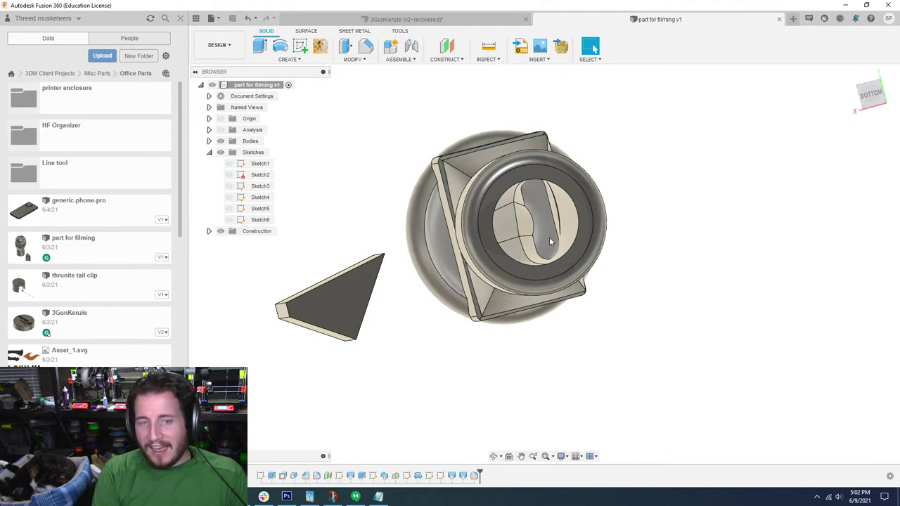
{"action": "middle_click_drag", "start_coordinate": [549, 236], "coordinate": [712, 170], "text": "shift"}
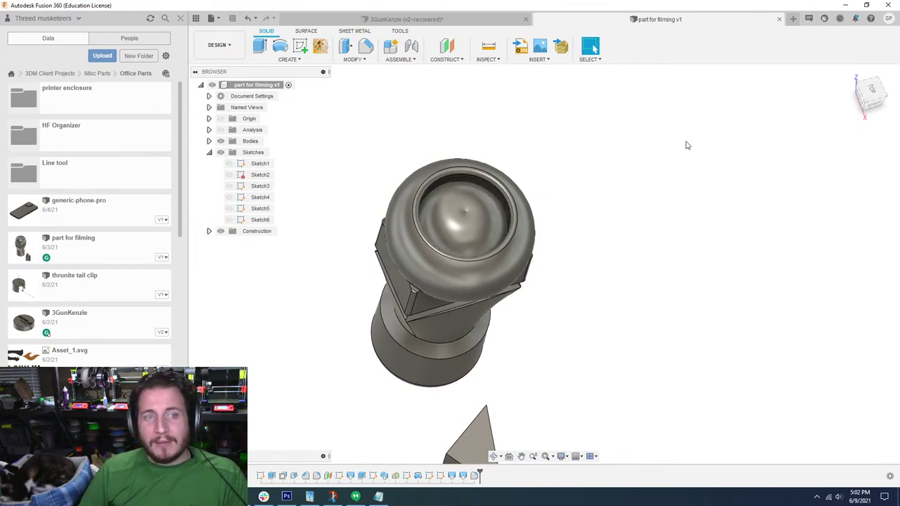
Create a new empty design
{"action": "left_click", "coordinate": [210, 18]}
{"action": "left_click", "coordinate": [225, 33]}
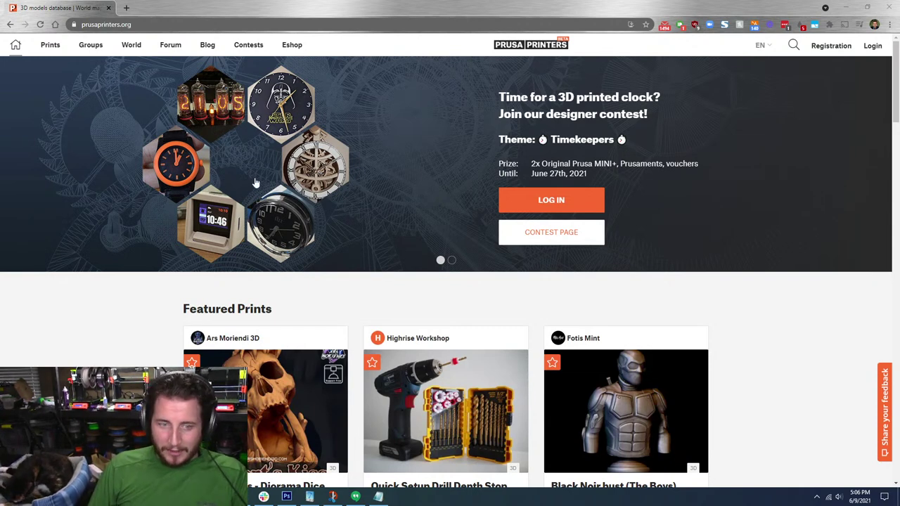
Search the PrusaPrinters model library for "osmo"
{"action": "scroll", "coordinate": [256, 182], "scroll_direction": "down", "scroll_amount": 1}
{"action": "scroll", "coordinate": [717, 248], "scroll_direction": "down", "scroll_amount": 3}
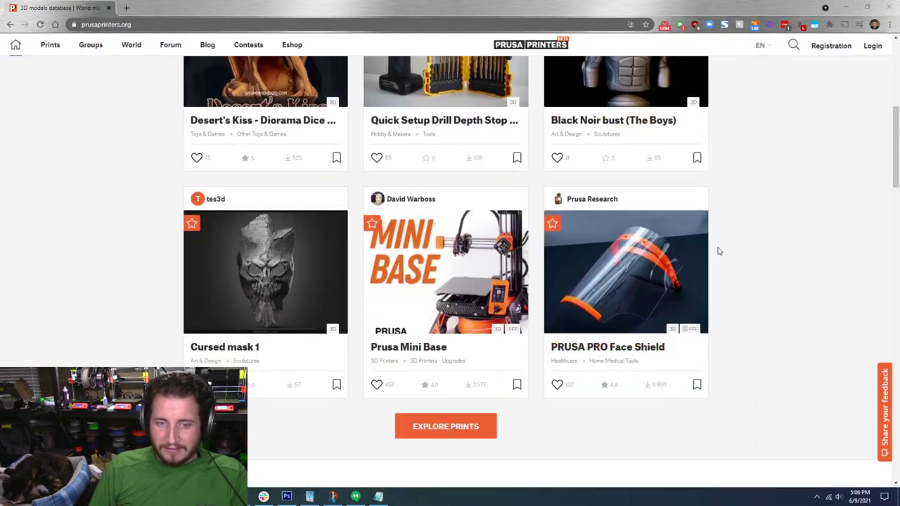
{"action": "scroll", "coordinate": [718, 211], "scroll_direction": "up", "scroll_amount": 4}
{"action": "left_click", "coordinate": [793, 45]}
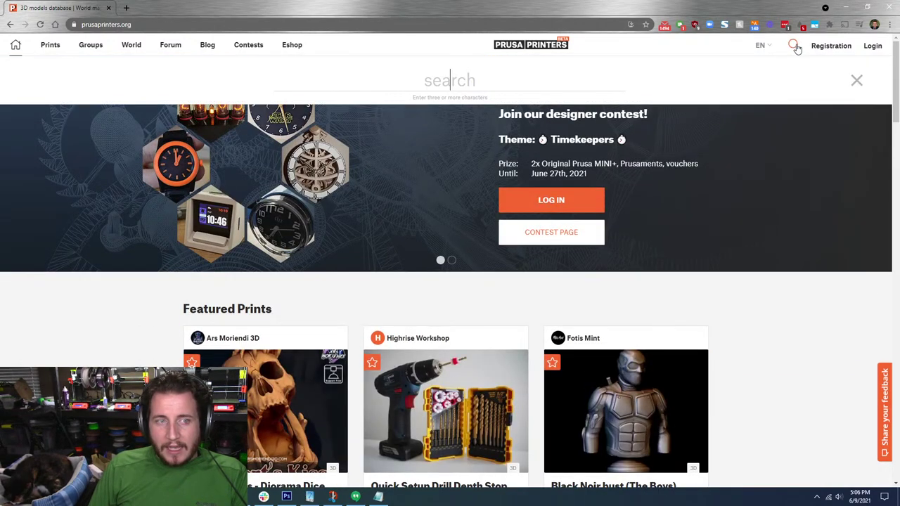
{"action": "key", "text": "Return"}
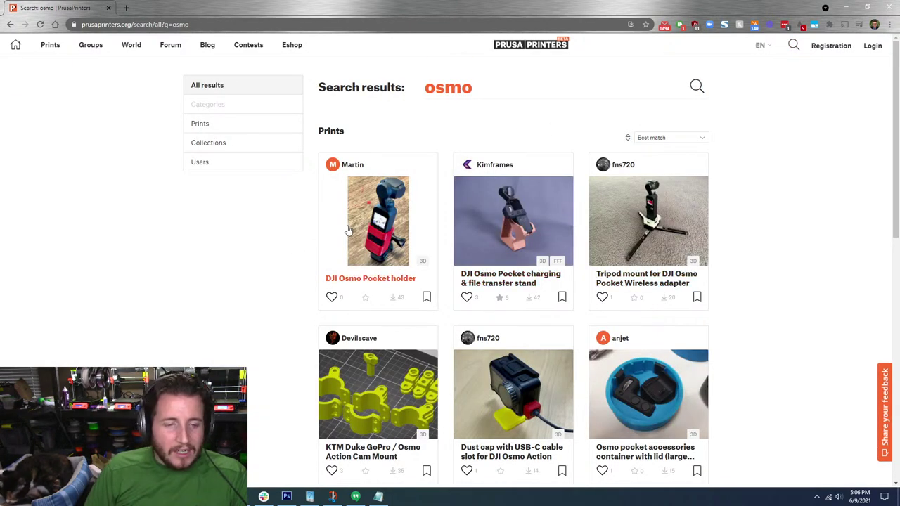
Expand the print results of the "osmo" search to show more models and look through the full list
{"action": "scroll", "coordinate": [228, 214], "scroll_direction": "down", "scroll_amount": 3}
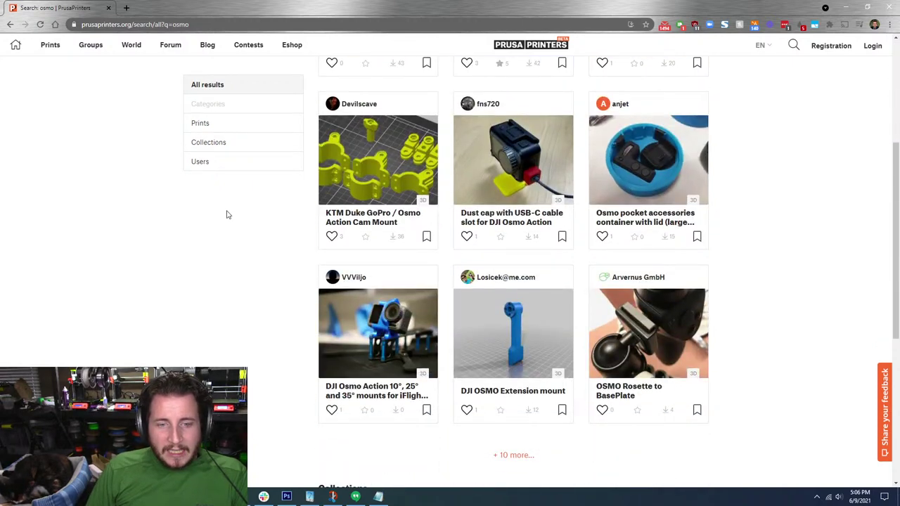
{"action": "scroll", "coordinate": [226, 214], "scroll_direction": "down", "scroll_amount": 1}
{"action": "left_click", "coordinate": [512, 362]}
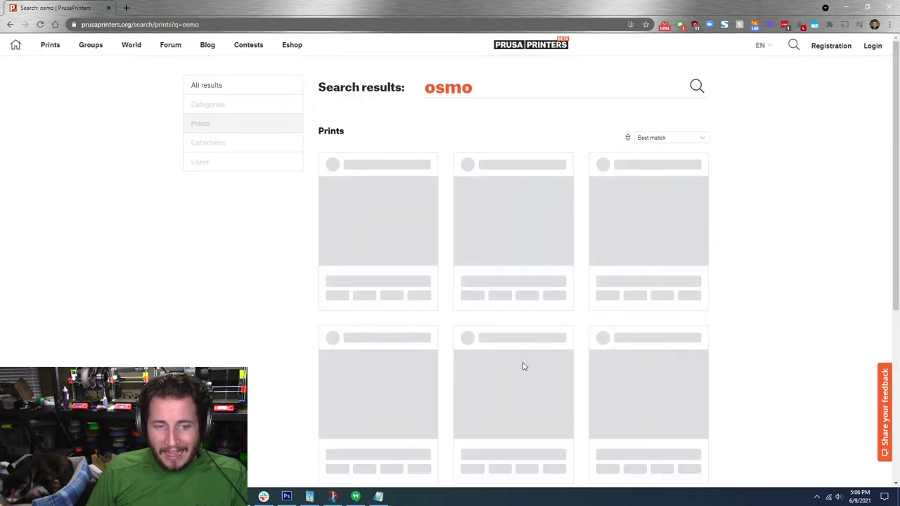
{"action": "scroll", "coordinate": [211, 258], "scroll_direction": "down", "scroll_amount": 2}
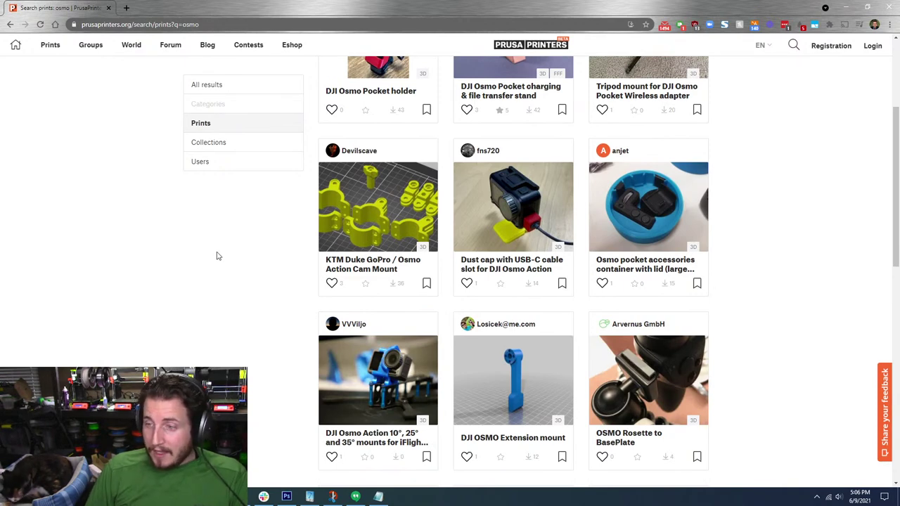
{"action": "scroll", "coordinate": [217, 256], "scroll_direction": "down", "scroll_amount": 3}
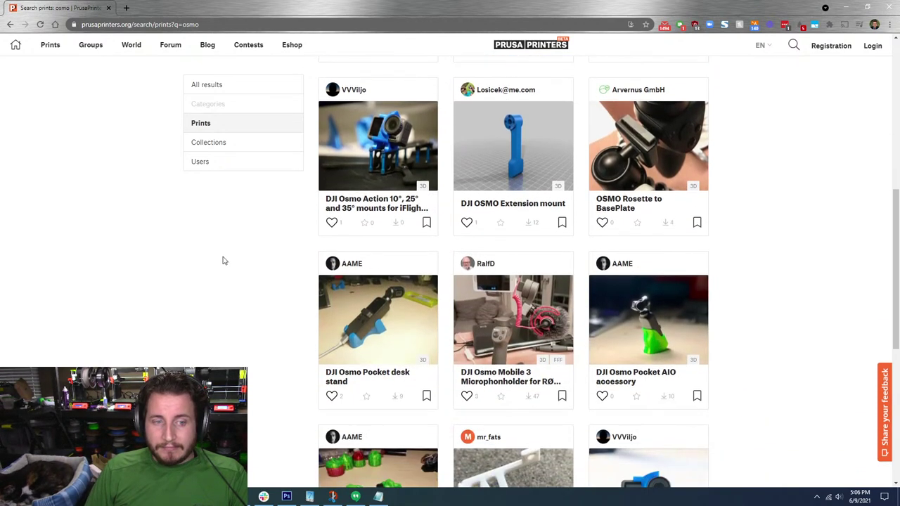
{"action": "scroll", "coordinate": [225, 215], "scroll_direction": "down", "scroll_amount": 2}
{"action": "scroll", "coordinate": [221, 222], "scroll_direction": "down", "scroll_amount": 2}
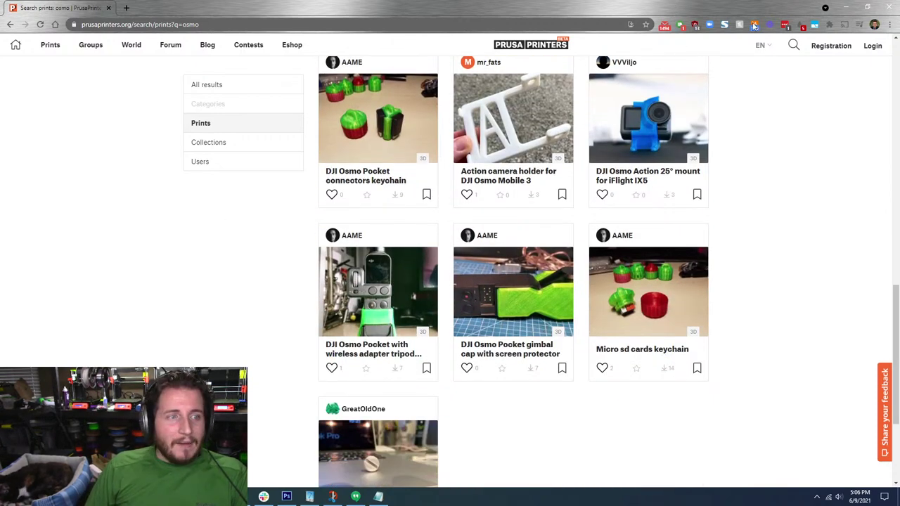
Switch to Fusion 360 and sketch a 39.75 mm diameter circle centred on the origin of the horizontal XY plane
{"action": "left_click_drag", "start_coordinate": [20, 4], "coordinate": [899, 85]}
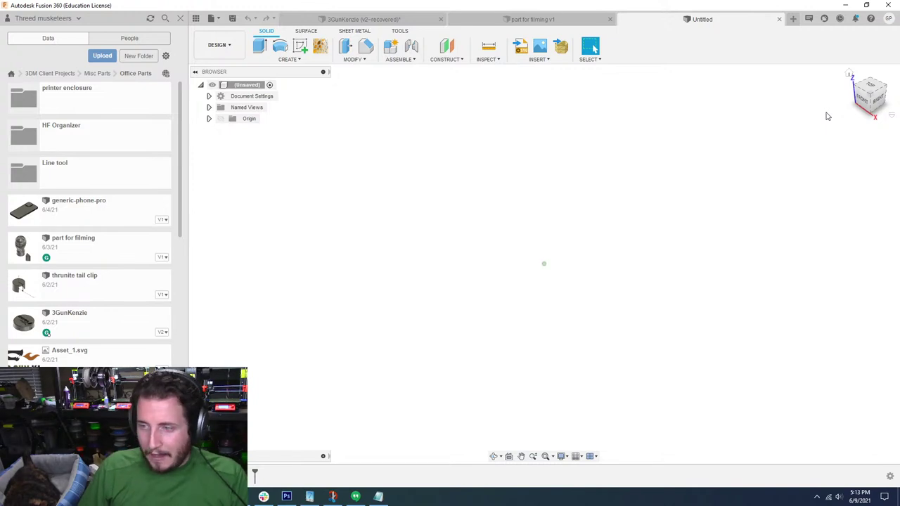
{"action": "left_click", "coordinate": [302, 48]}
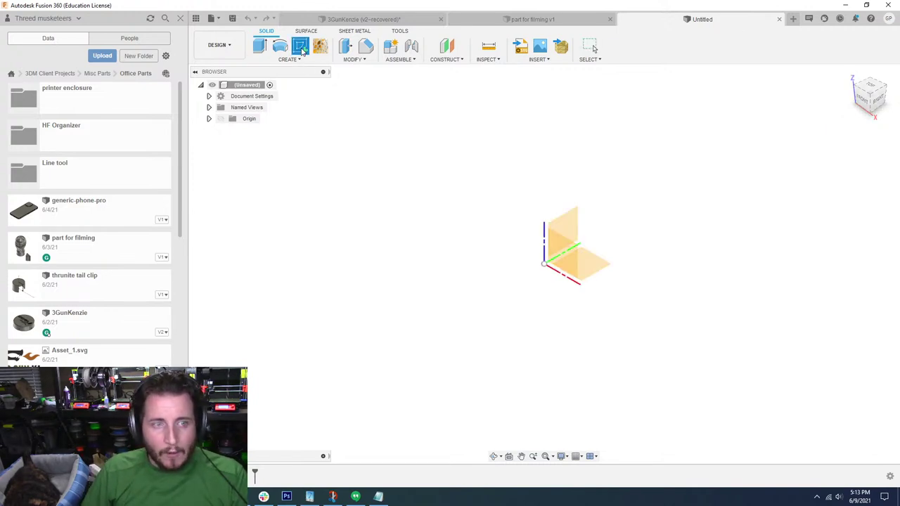
{"action": "left_click", "coordinate": [584, 262]}
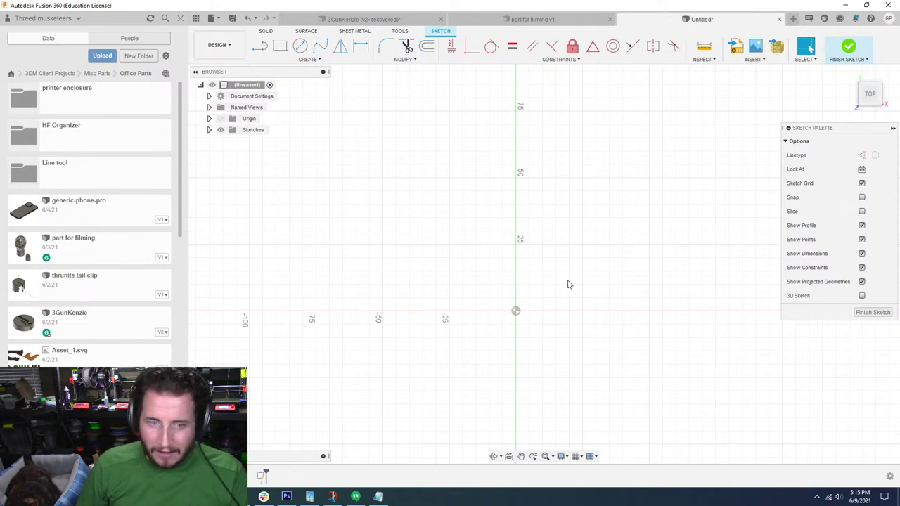
{"action": "left_click", "coordinate": [300, 46]}
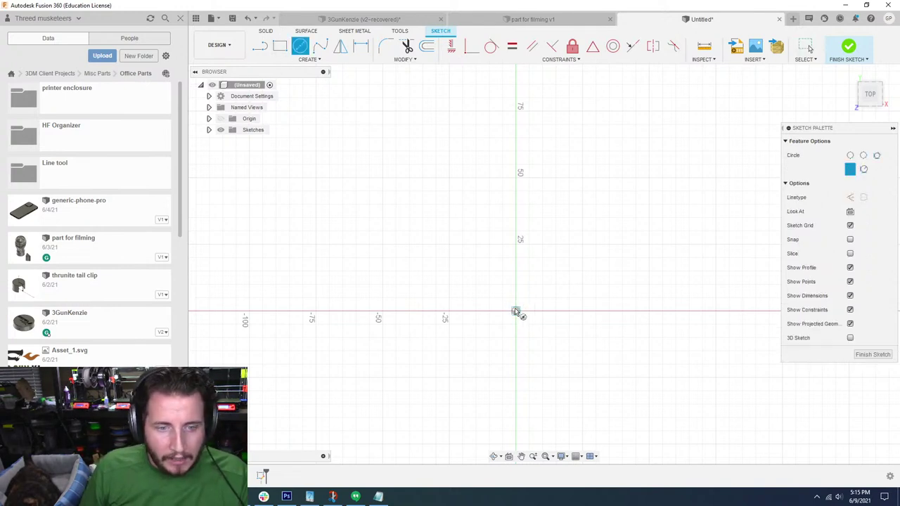
{"action": "left_click", "coordinate": [516, 311]}
{"action": "type", "text": "39"}
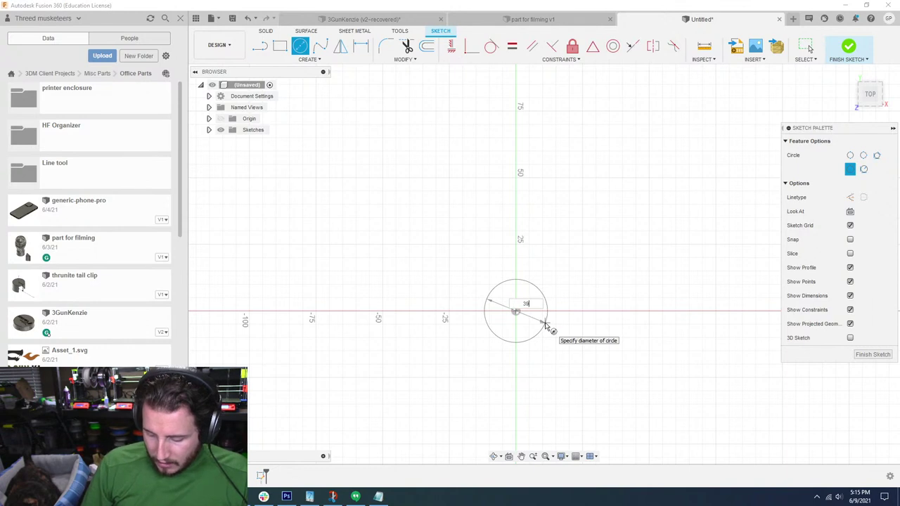
{"action": "type", "text": ".75"}
{"action": "key", "text": "Return"}
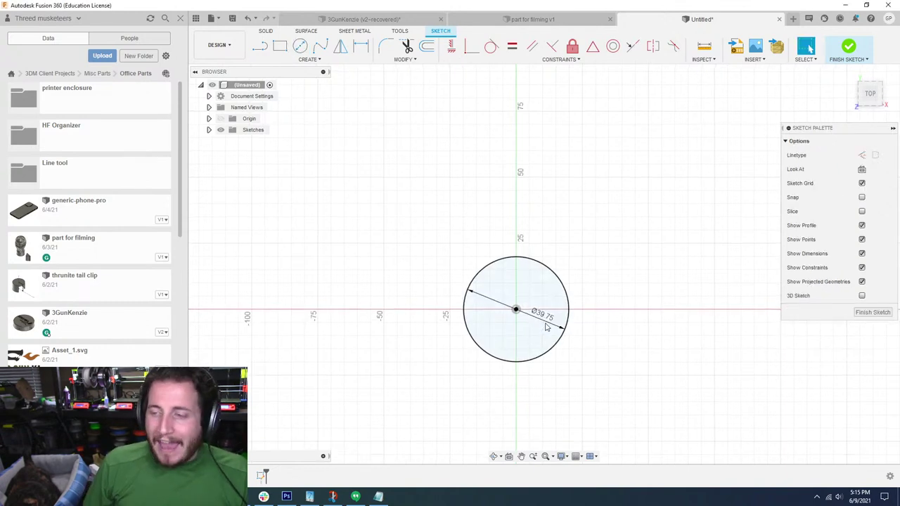
Offset the 39.75 mm circle outward by 2.5 mm to form a concentric ring
{"action": "left_click", "coordinate": [540, 340]}
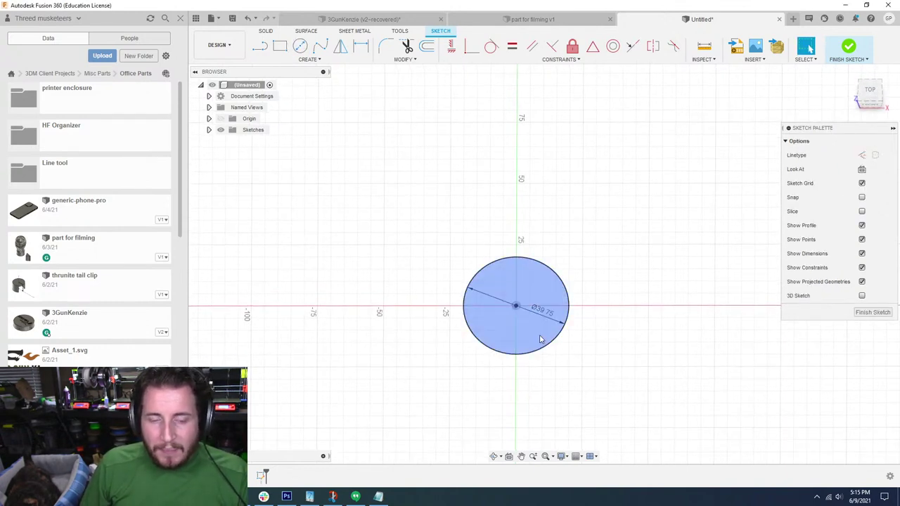
{"action": "middle_click_drag", "start_coordinate": [541, 340], "coordinate": [540, 336], "text": "shift"}
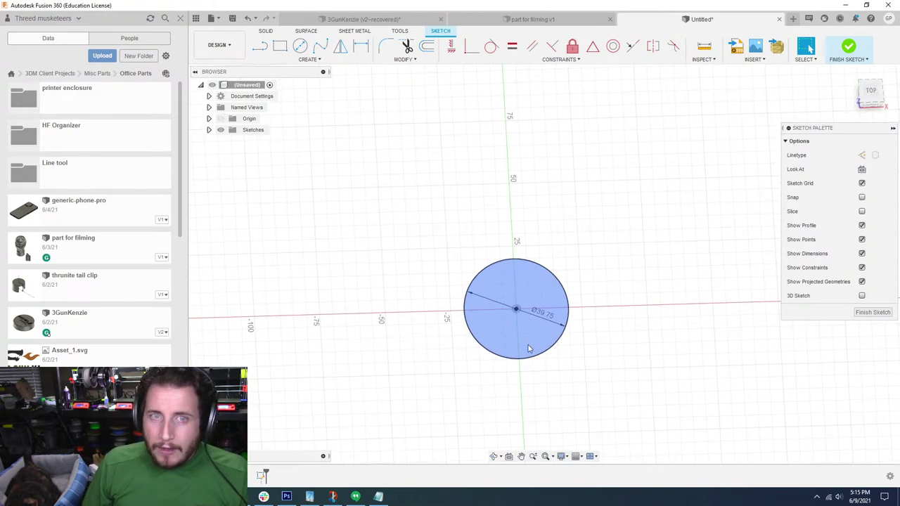
{"action": "key", "text": "Escape"}
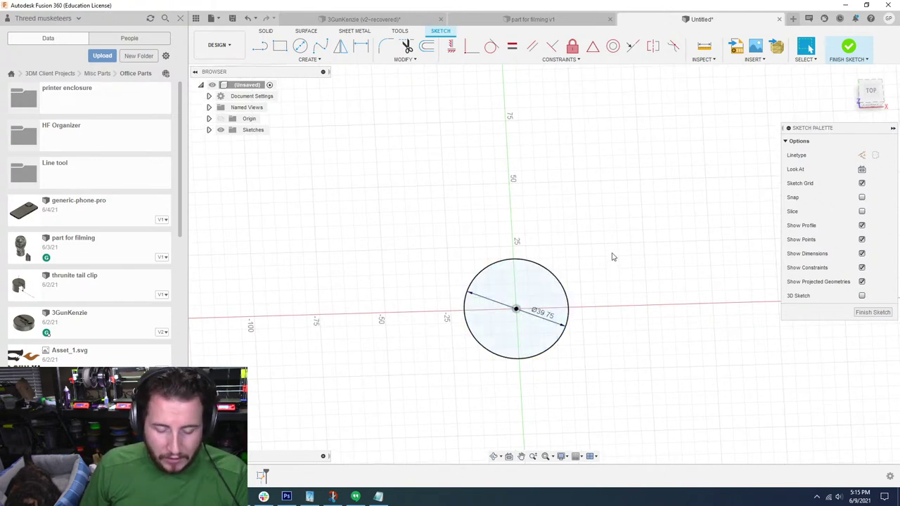
{"action": "key", "text": "o"}
{"action": "left_click", "coordinate": [567, 280]}
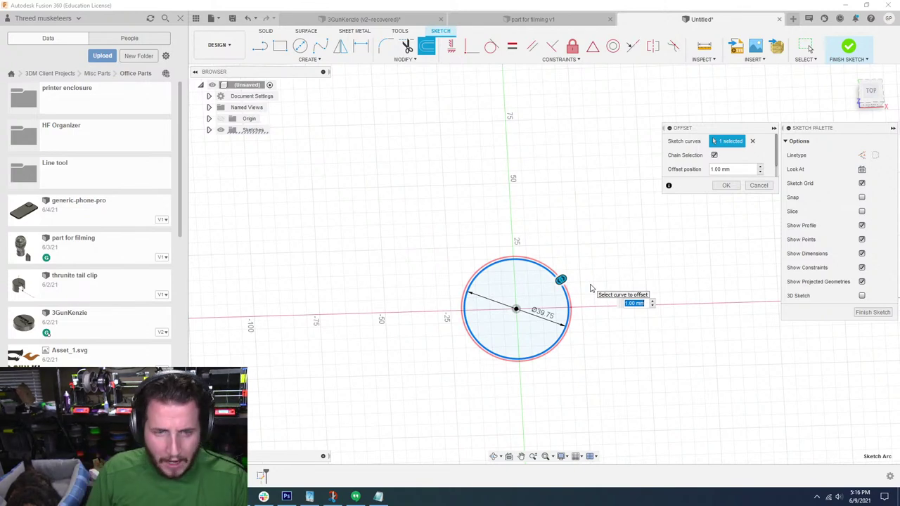
{"action": "scroll", "coordinate": [638, 313], "scroll_direction": "up", "scroll_amount": 2}
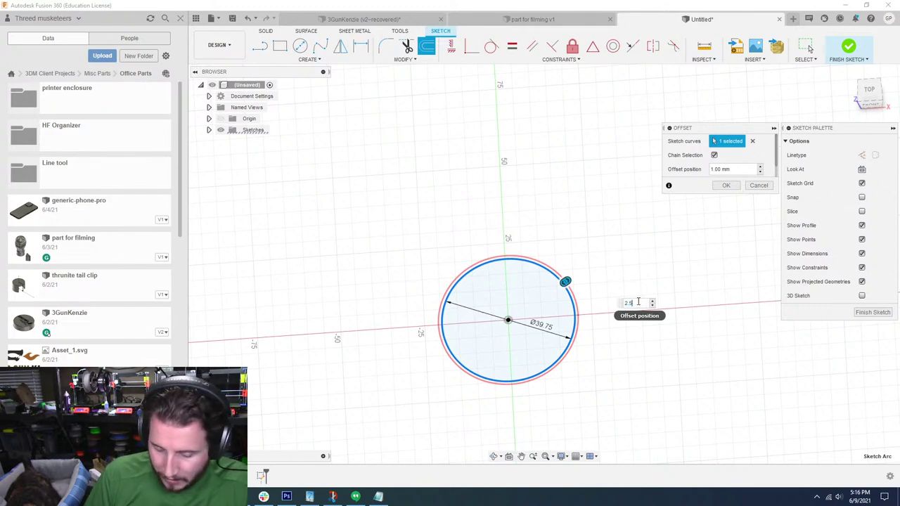
{"action": "key", "text": "Return"}
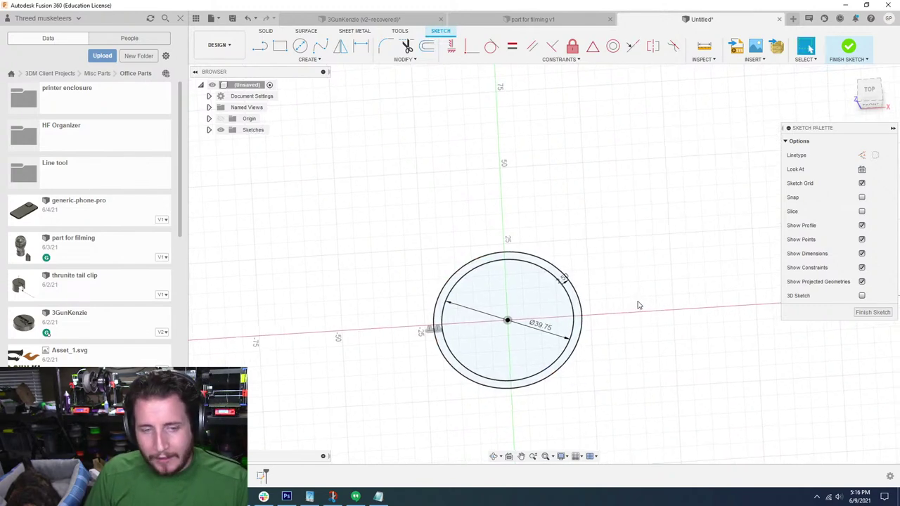
Draw two construction lines from the origin, one vertical about 50 mm long and one horizontal towards positive X about 55 mm long
{"action": "middle_click_drag", "start_coordinate": [639, 305], "coordinate": [646, 302], "text": "shift"}
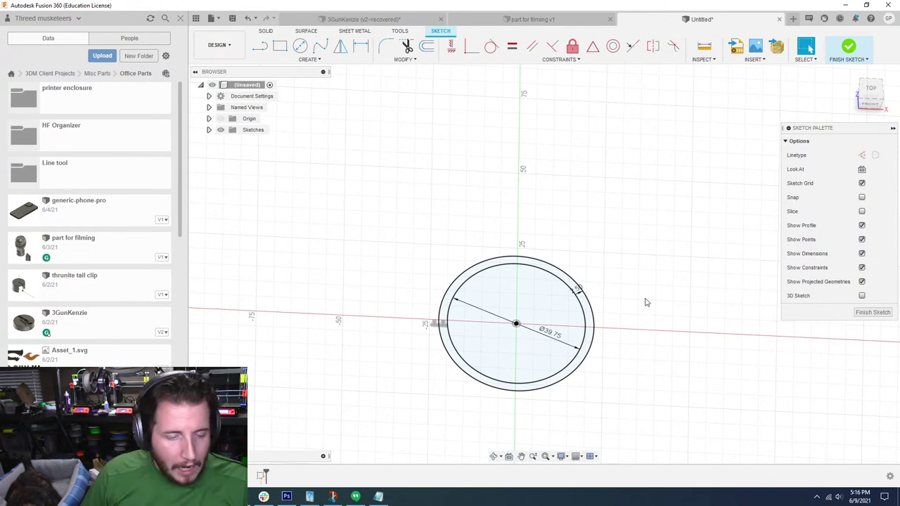
{"action": "middle_click_drag", "start_coordinate": [647, 302], "coordinate": [642, 300], "text": "shift"}
{"action": "scroll", "coordinate": [647, 302], "scroll_direction": "up", "scroll_amount": 2}
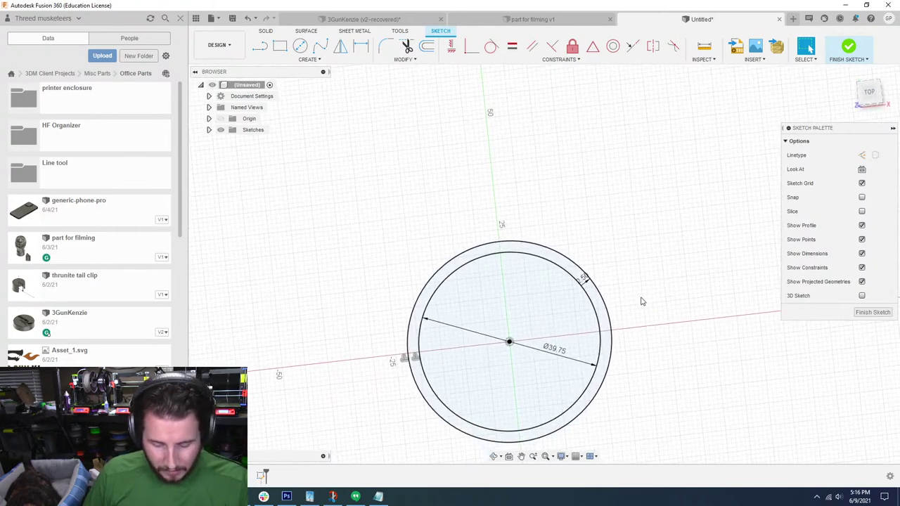
{"action": "key", "text": "o"}
{"action": "key", "text": "Escape"}
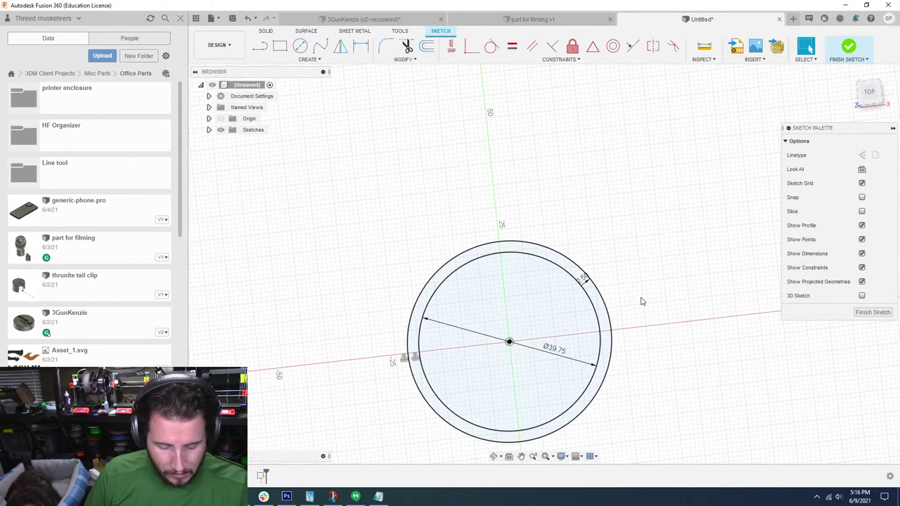
{"action": "key", "text": "l"}
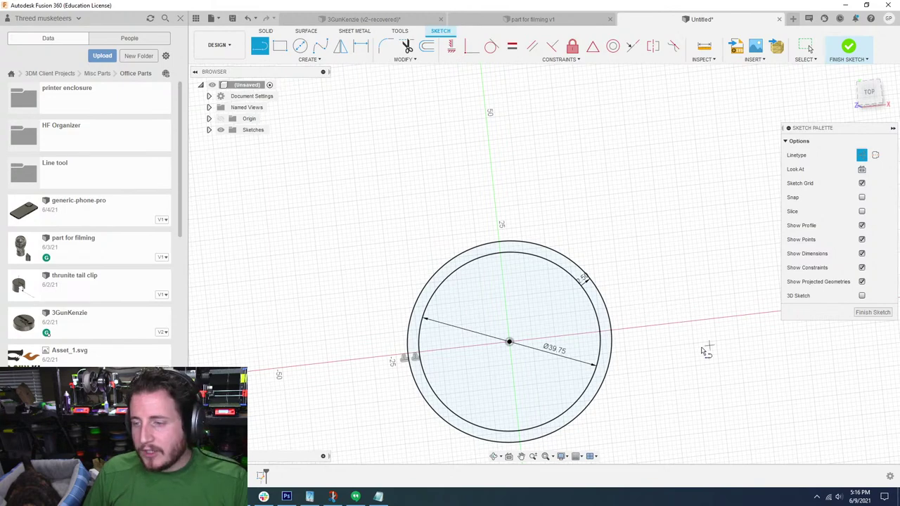
{"action": "left_click", "coordinate": [511, 342]}
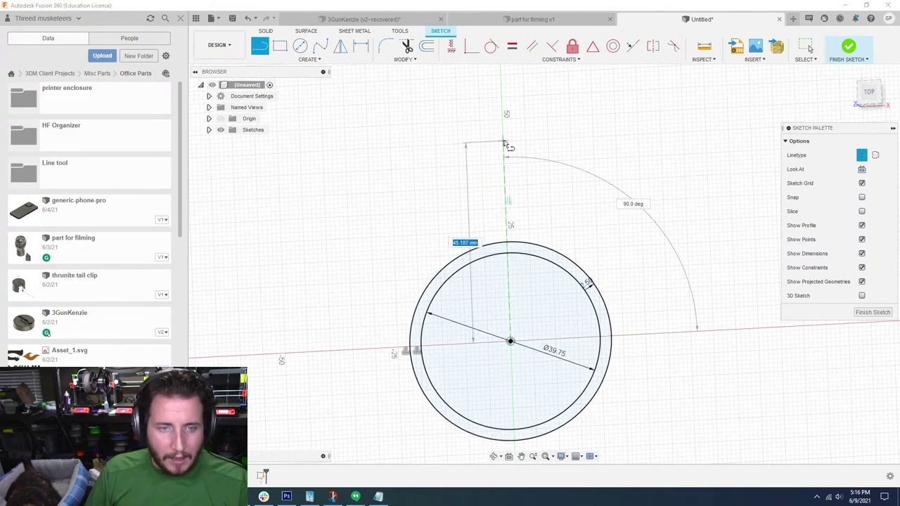
{"action": "left_click", "coordinate": [504, 115]}
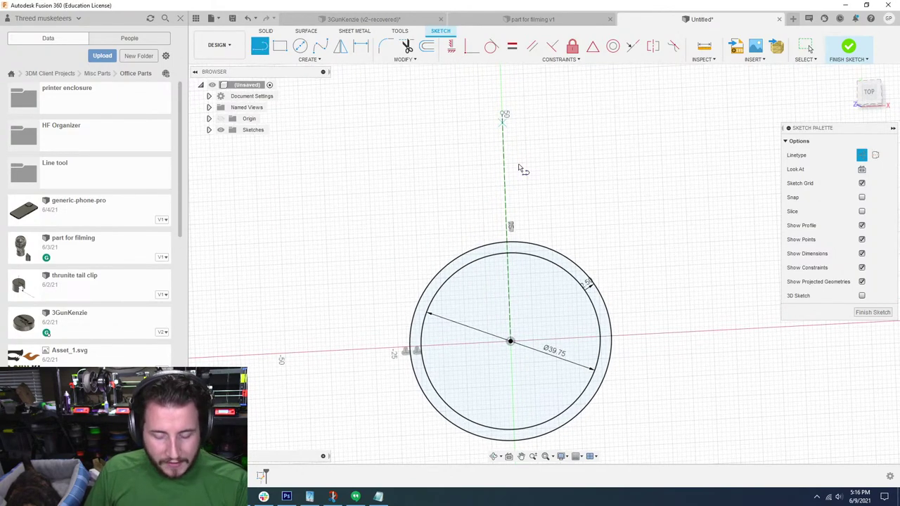
{"action": "left_click", "coordinate": [511, 342]}
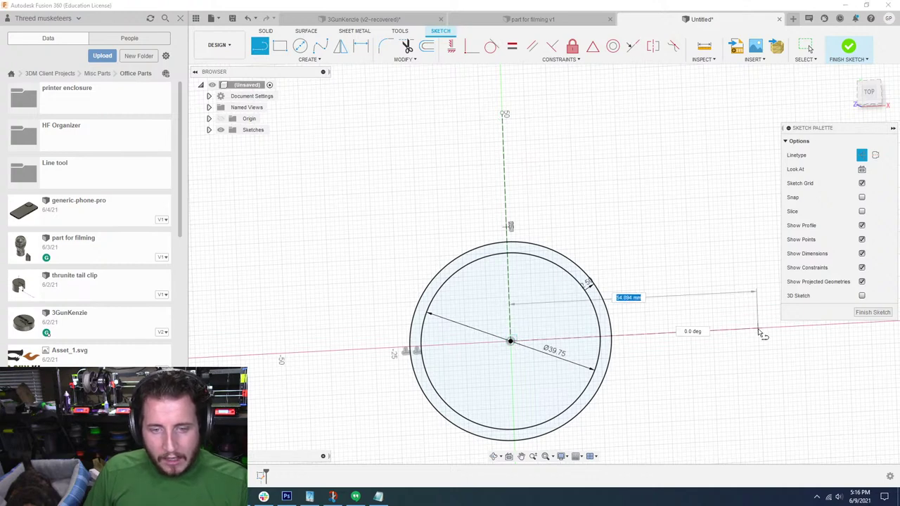
{"action": "left_click", "coordinate": [758, 329]}
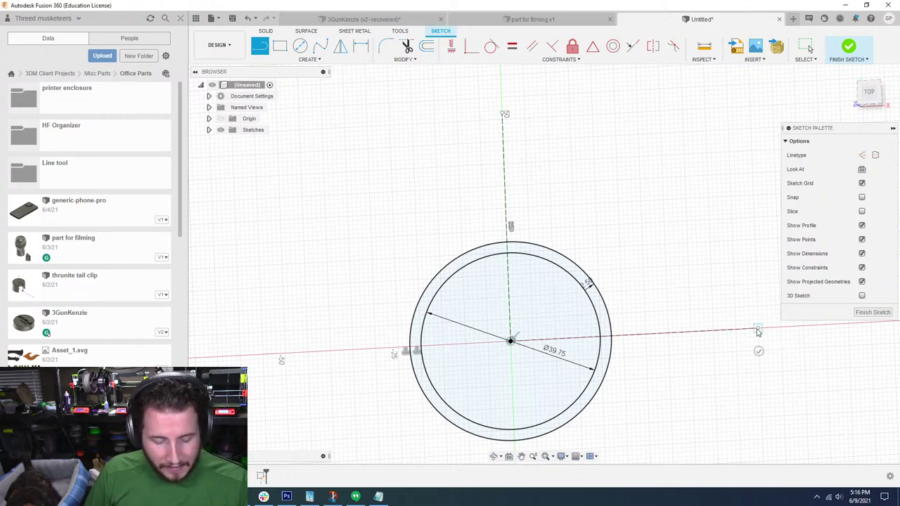
{"action": "key", "text": "Escape"}
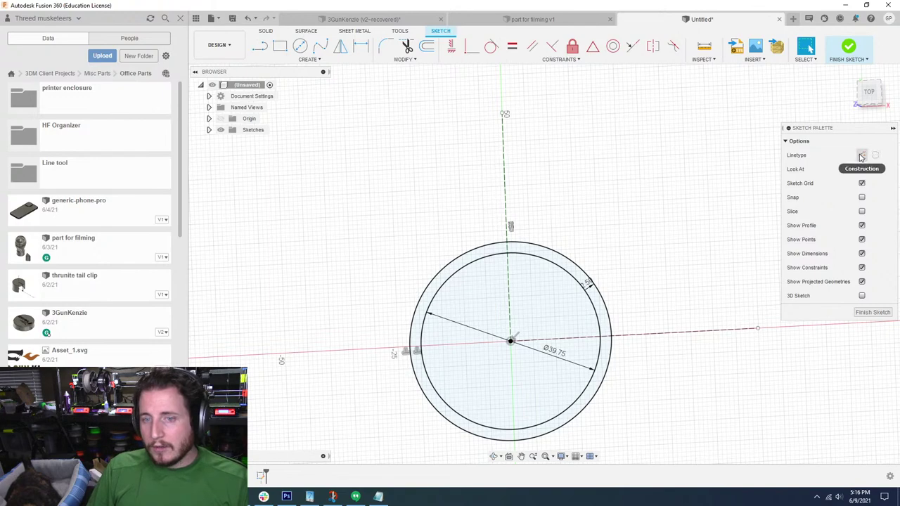
View the sketch straight on and draw a short line about 2.5 mm long across the ring wall, slightly above the negative X axis
{"action": "left_click", "coordinate": [862, 169]}
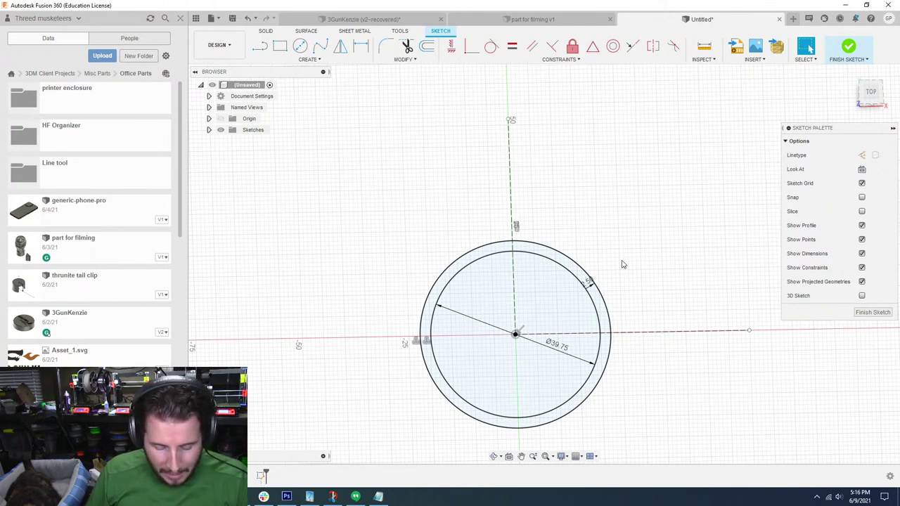
{"action": "key", "text": "l"}
{"action": "left_click", "coordinate": [427, 317]}
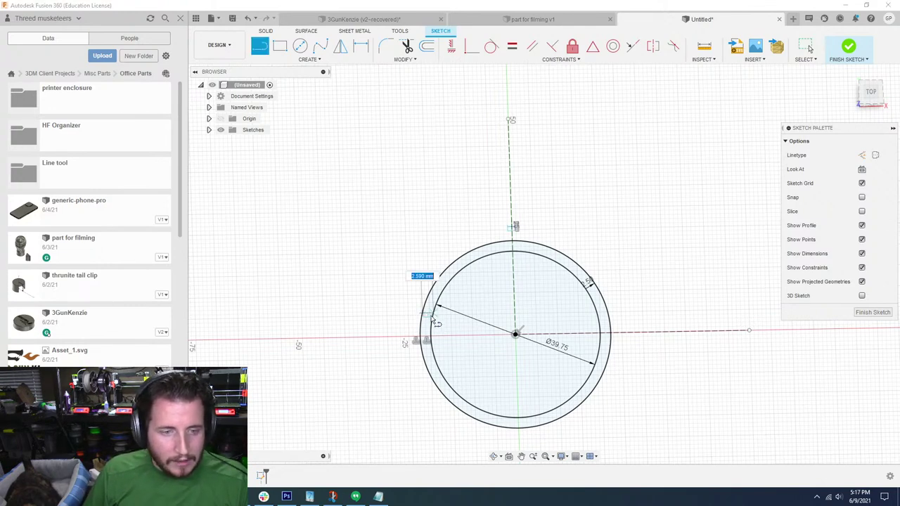
{"action": "scroll", "coordinate": [425, 303], "scroll_direction": "up", "scroll_amount": 4}
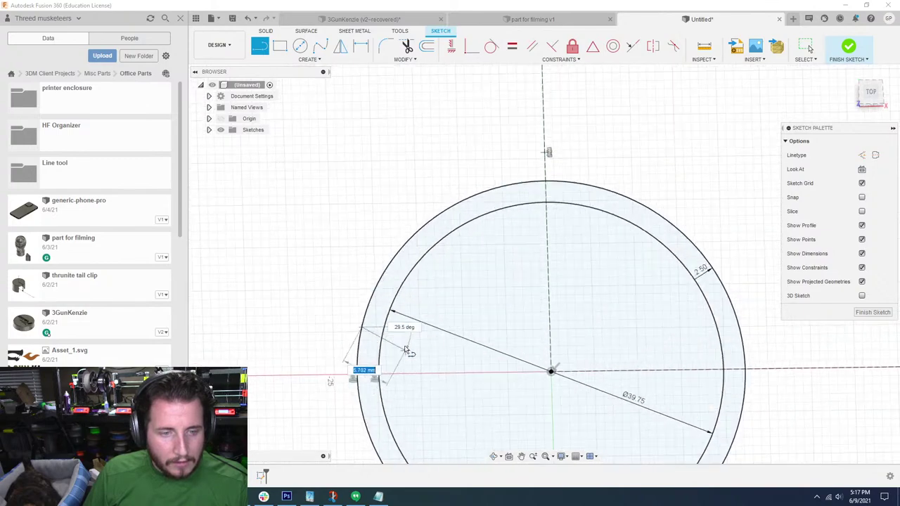
{"action": "scroll", "coordinate": [405, 349], "scroll_direction": "up", "scroll_amount": 2}
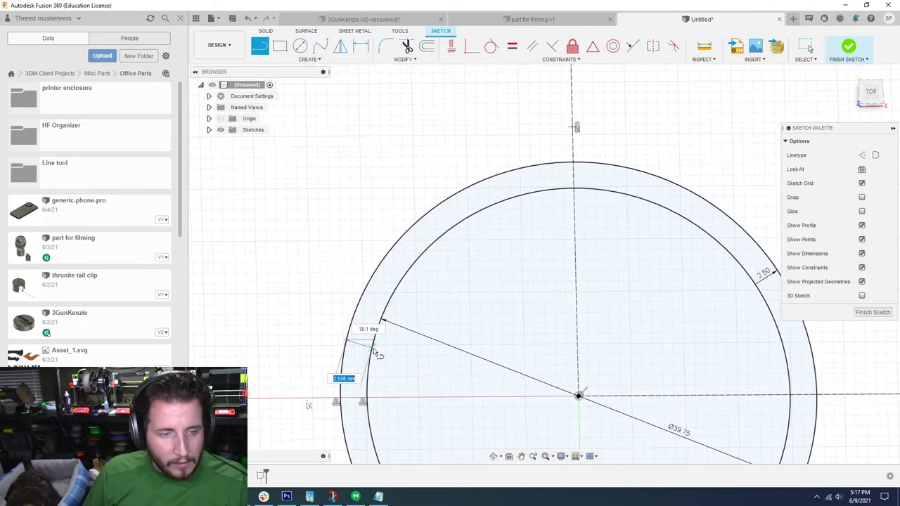
{"action": "left_click", "coordinate": [373, 348]}
{"action": "middle_click_drag", "start_coordinate": [761, 333], "coordinate": [679, 334]}
{"action": "scroll", "coordinate": [682, 320], "scroll_direction": "down", "scroll_amount": 2}
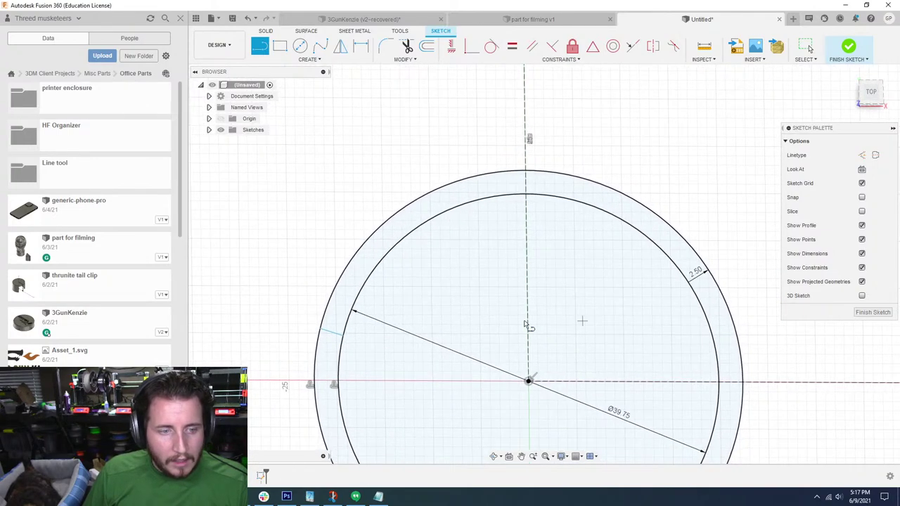
{"action": "scroll", "coordinate": [525, 324], "scroll_direction": "down", "scroll_amount": 1}
{"action": "scroll", "coordinate": [367, 331], "scroll_direction": "up", "scroll_amount": 1}
{"action": "scroll", "coordinate": [367, 332], "scroll_direction": "down", "scroll_amount": 1}
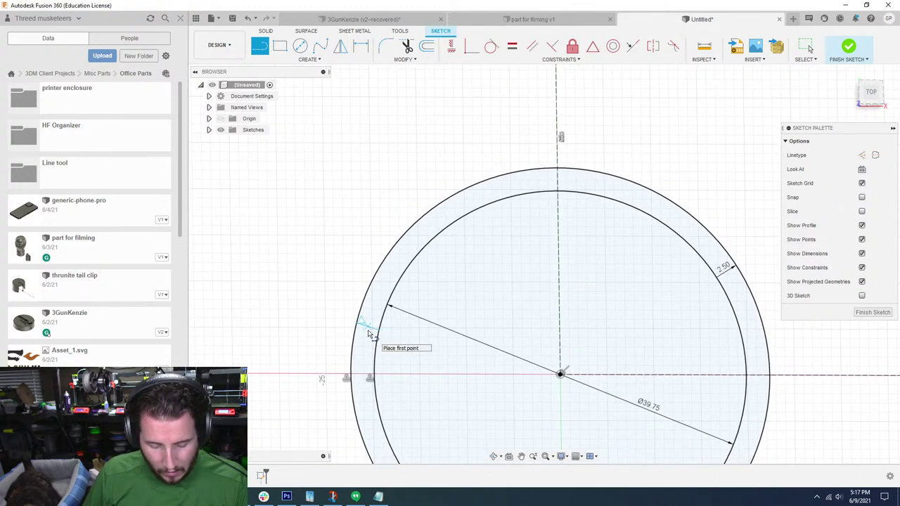
{"action": "key", "text": "Escape"}
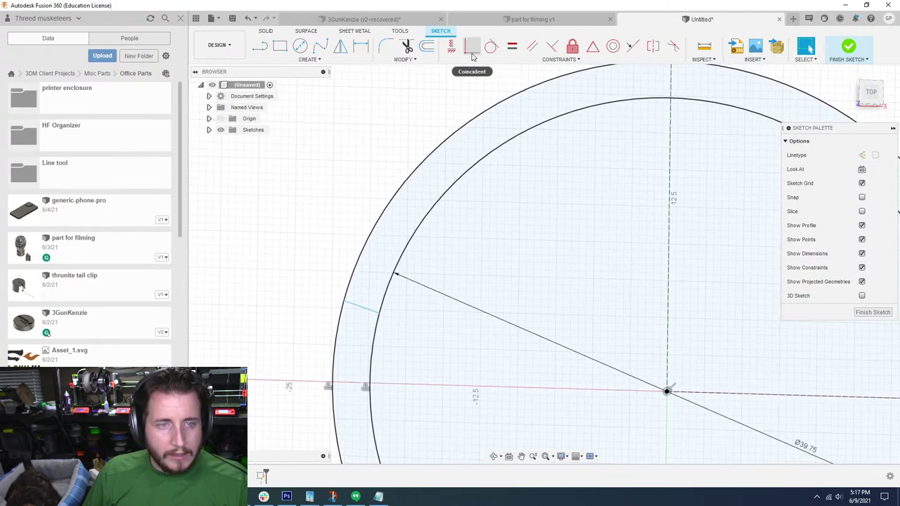
Dimension the length of the short line crossing the ring wall
{"action": "scroll", "coordinate": [374, 309], "scroll_direction": "down", "scroll_amount": 2}
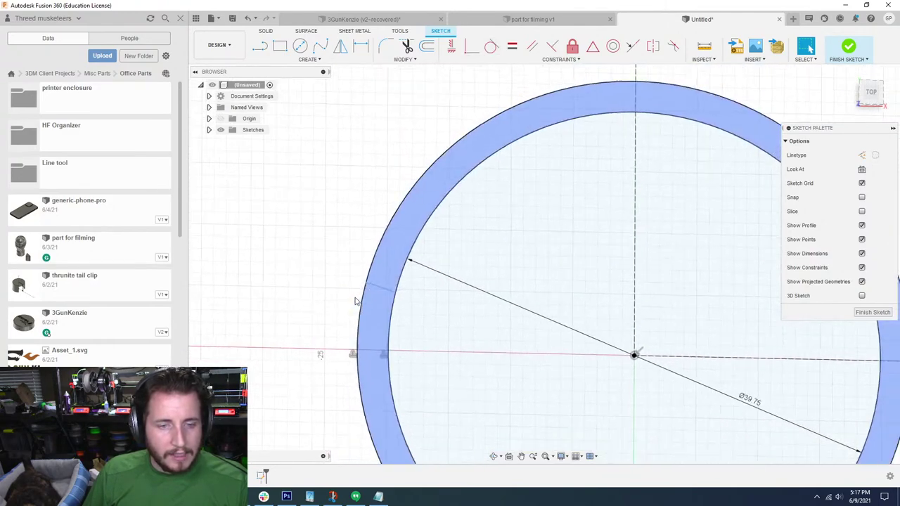
{"action": "left_click", "coordinate": [389, 285]}
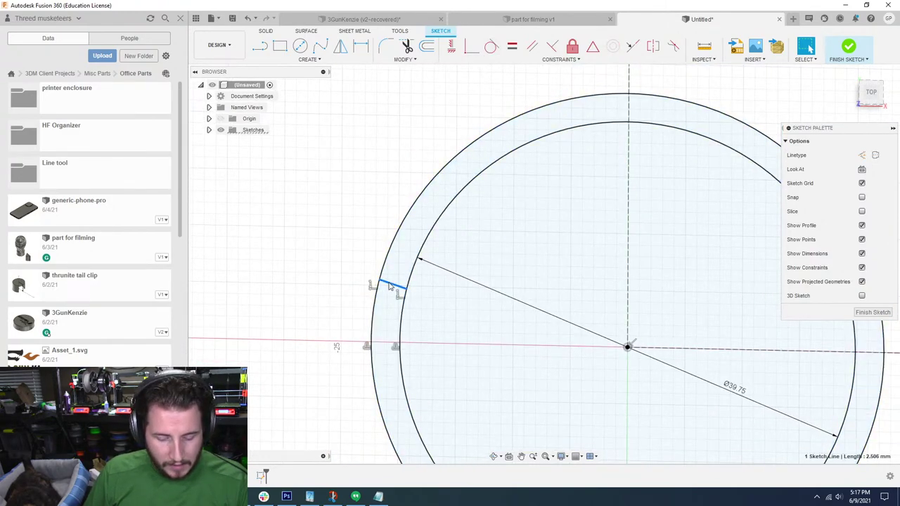
{"action": "key", "text": "d"}
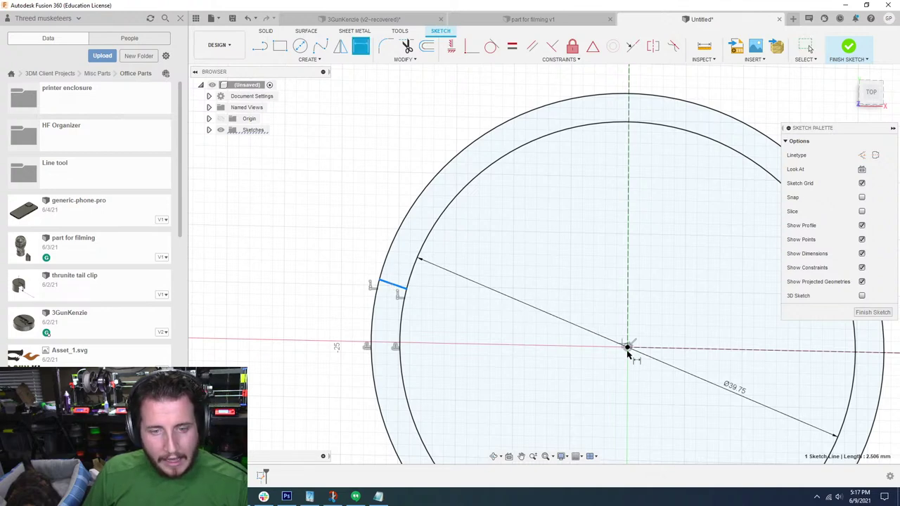
{"action": "left_click", "coordinate": [628, 350]}
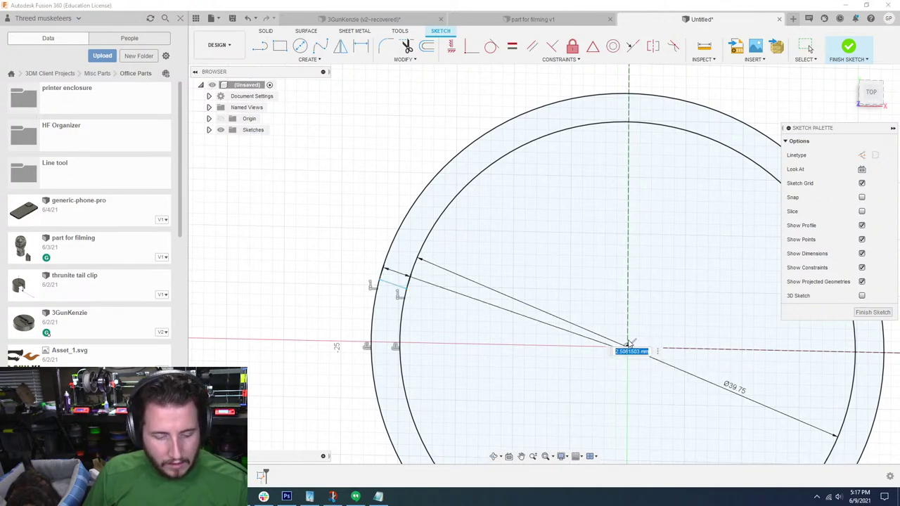
{"action": "key", "text": "Return"}
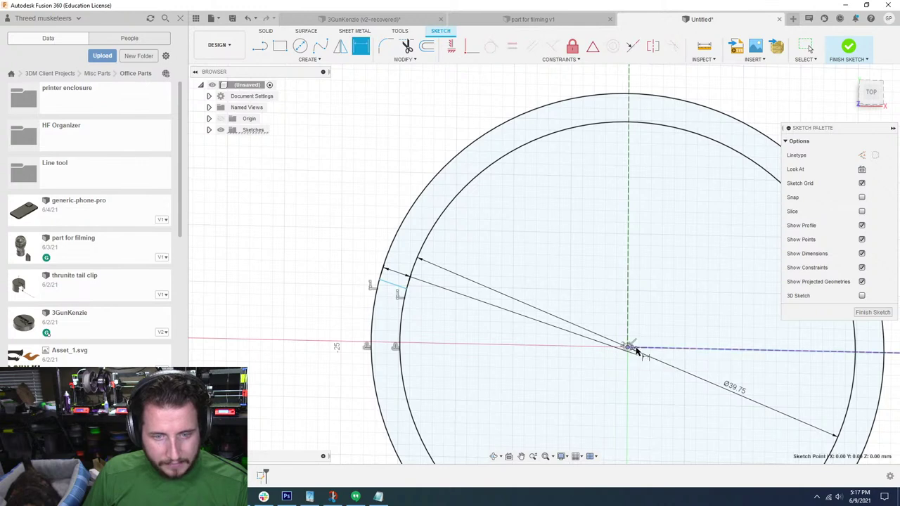
{"action": "key", "text": "Escape"}
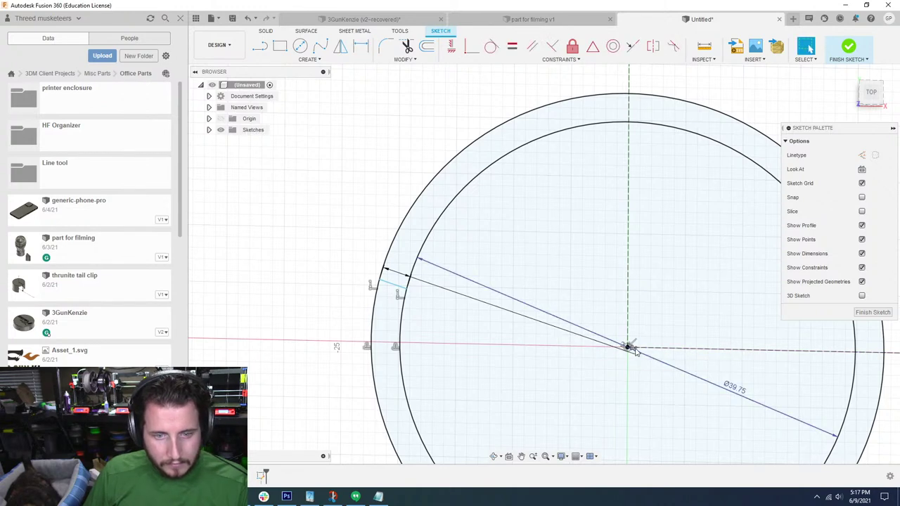
Slide the short line along the ring to the X axis and back up, removing its length dimension
{"action": "left_click", "coordinate": [635, 350]}
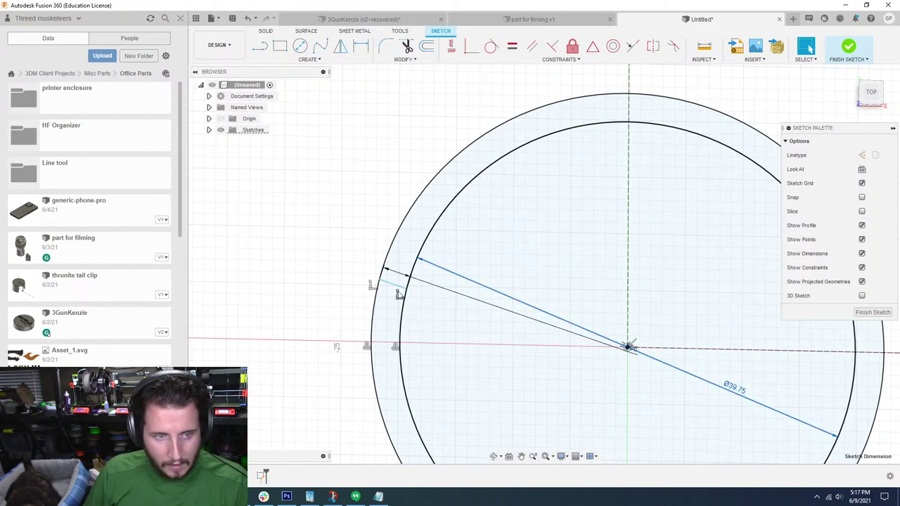
{"action": "left_click_drag", "start_coordinate": [398, 293], "coordinate": [393, 339]}
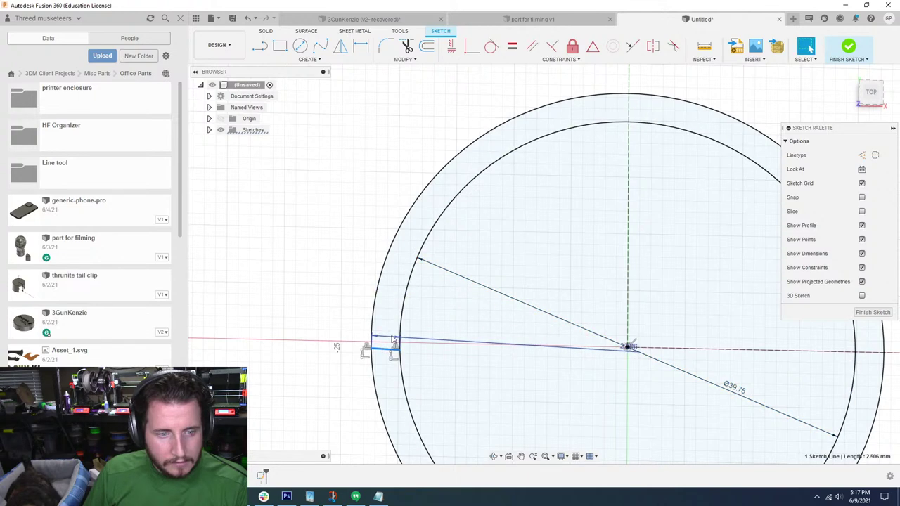
{"action": "left_click", "coordinate": [392, 339]}
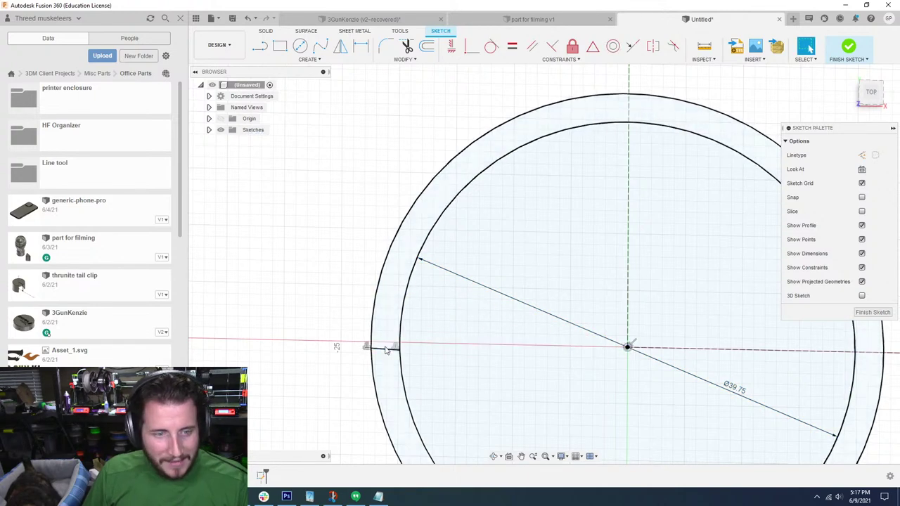
{"action": "left_click_drag", "start_coordinate": [392, 348], "coordinate": [396, 296]}
{"action": "key", "text": "d"}
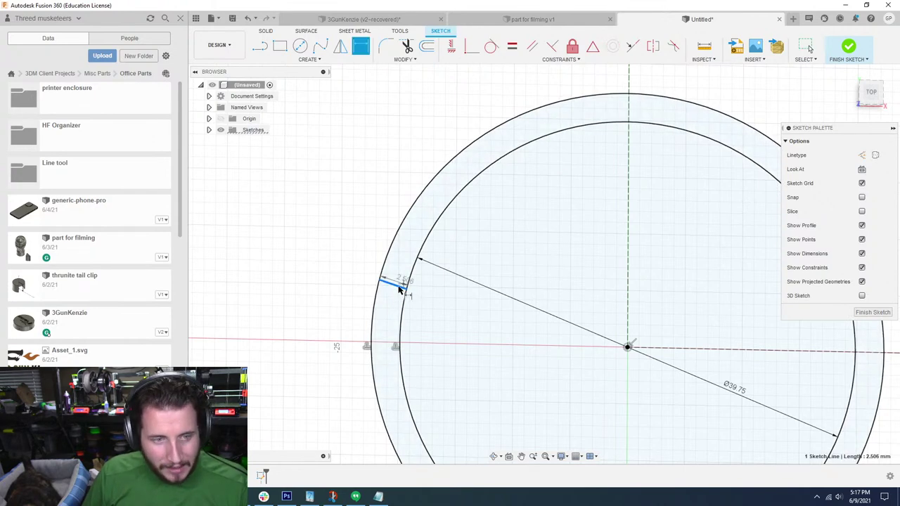
{"action": "left_click", "coordinate": [628, 348]}
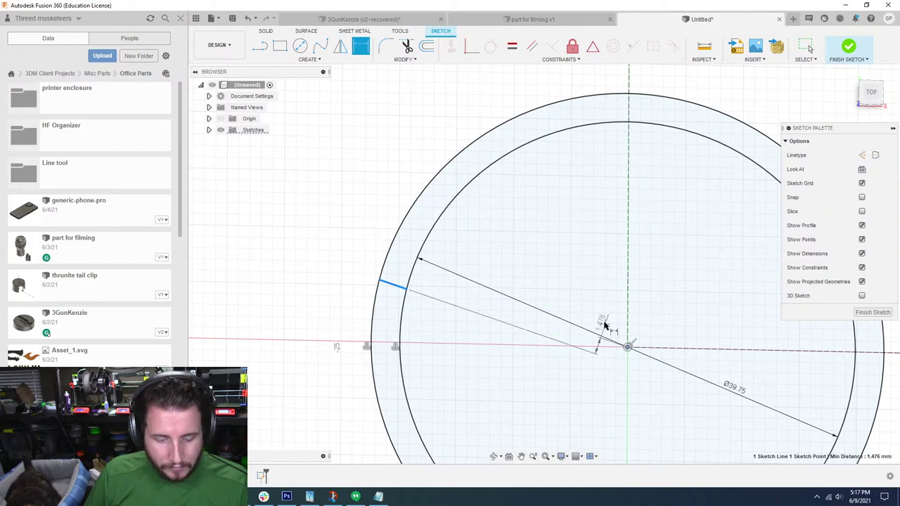
{"action": "key", "text": "Escape"}
Dimension the angle between the short wall-crossing line and the vertical construction line as 90 degrees
{"action": "key", "text": "d"}
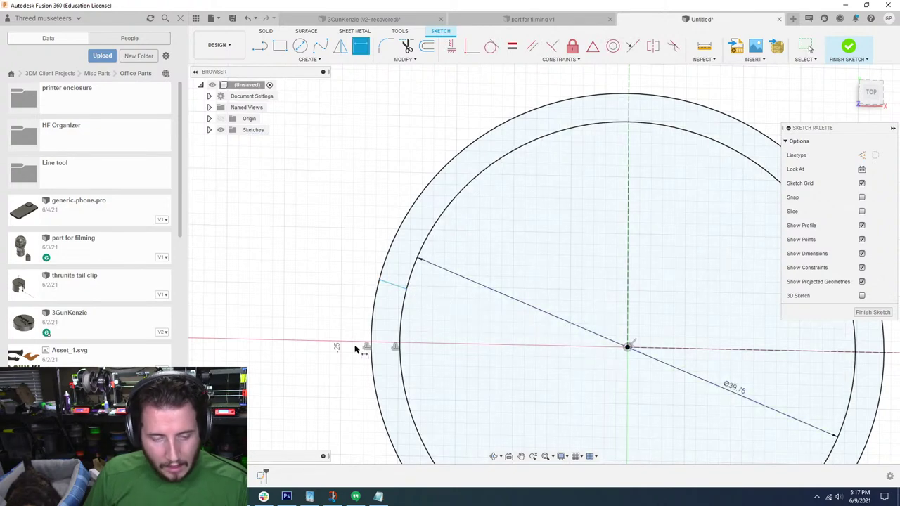
{"action": "left_click", "coordinate": [398, 285]}
{"action": "left_click", "coordinate": [628, 257]}
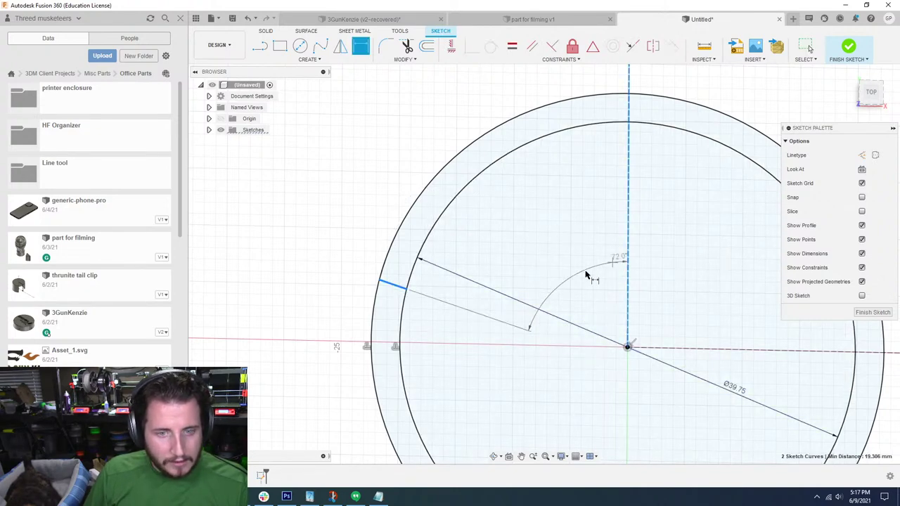
{"action": "left_click", "coordinate": [534, 281]}
{"action": "scroll", "coordinate": [590, 306], "scroll_direction": "down", "scroll_amount": 3}
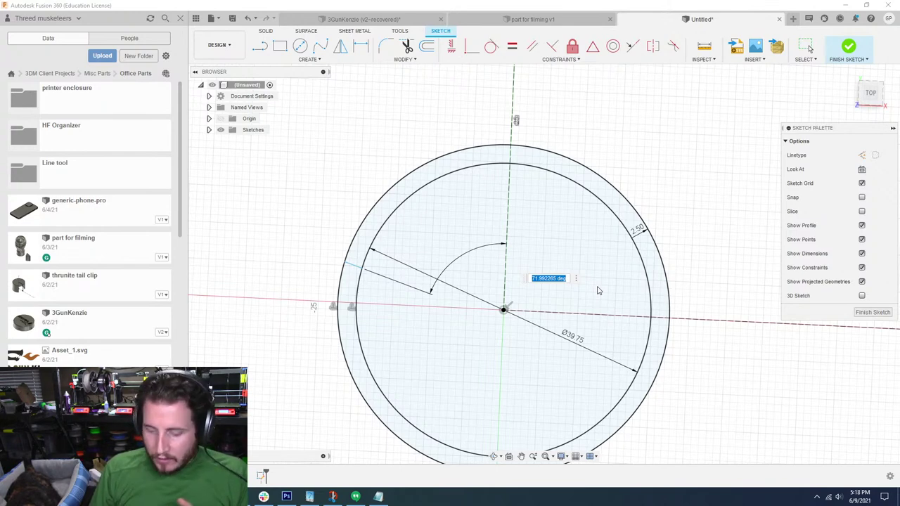
{"action": "type", "text": "90"}
{"action": "key", "text": "Return"}
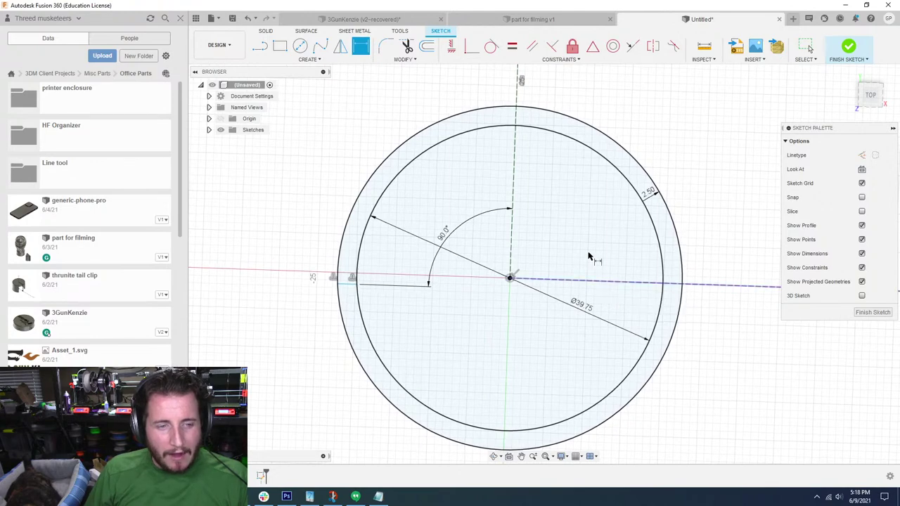
Delete the 90-degree angle dimension between the short line and the vertical construction line
{"action": "scroll", "coordinate": [328, 318], "scroll_direction": "up", "scroll_amount": 2}
{"action": "left_click", "coordinate": [353, 293]}
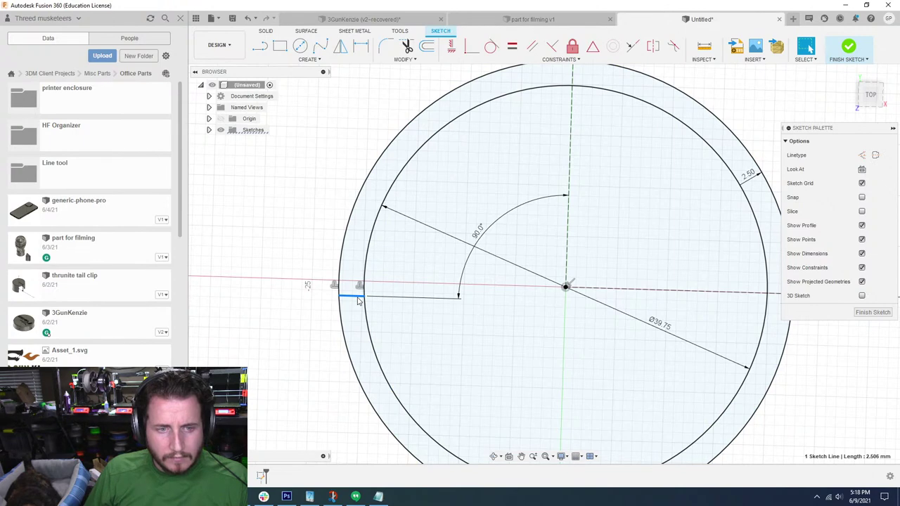
{"action": "key", "text": "Delete"}
{"action": "left_click", "coordinate": [484, 223]}
{"action": "key", "text": "Delete"}
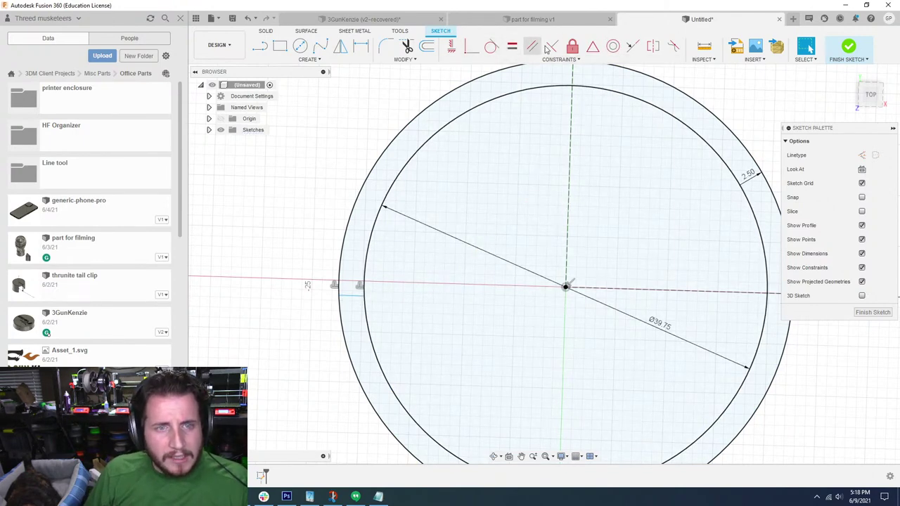
Make the short wall-crossing line collinear with the horizontal construction line
{"action": "left_click", "coordinate": [632, 45]}
{"action": "left_click", "coordinate": [629, 290]}
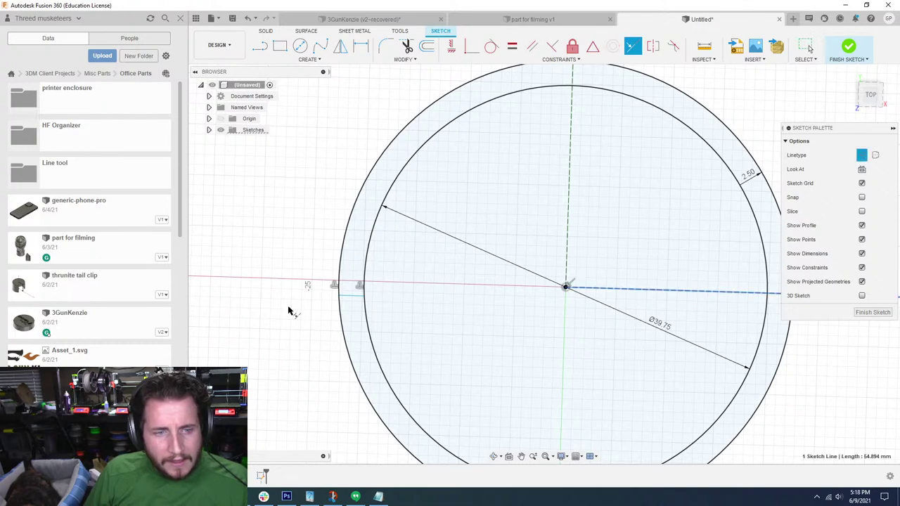
{"action": "left_click", "coordinate": [357, 296]}
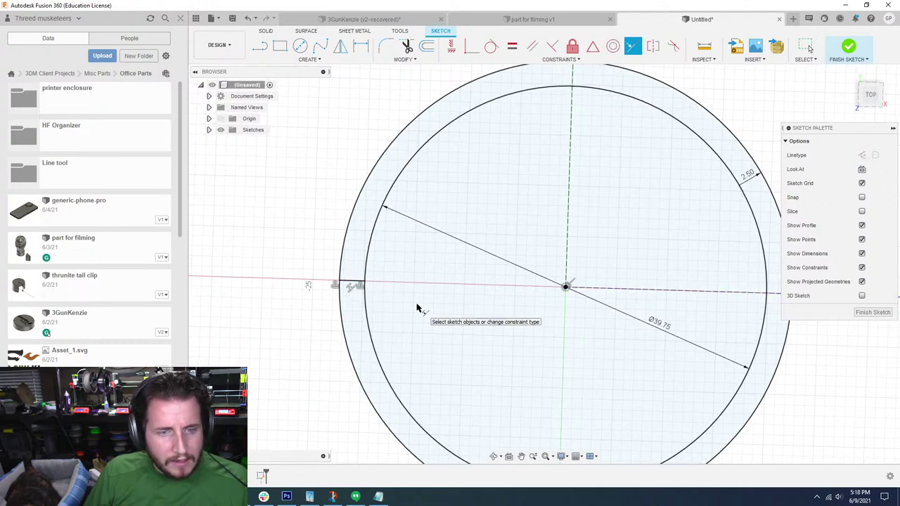
Add a driven angle dimension between the short wall-crossing line and the vertical construction line
{"action": "key", "text": "d"}
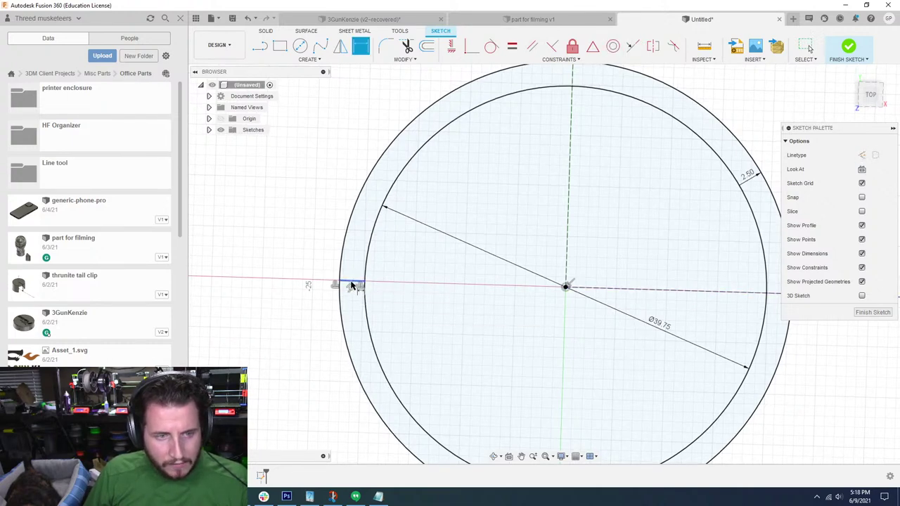
{"action": "left_click", "coordinate": [351, 285]}
{"action": "left_click", "coordinate": [571, 224]}
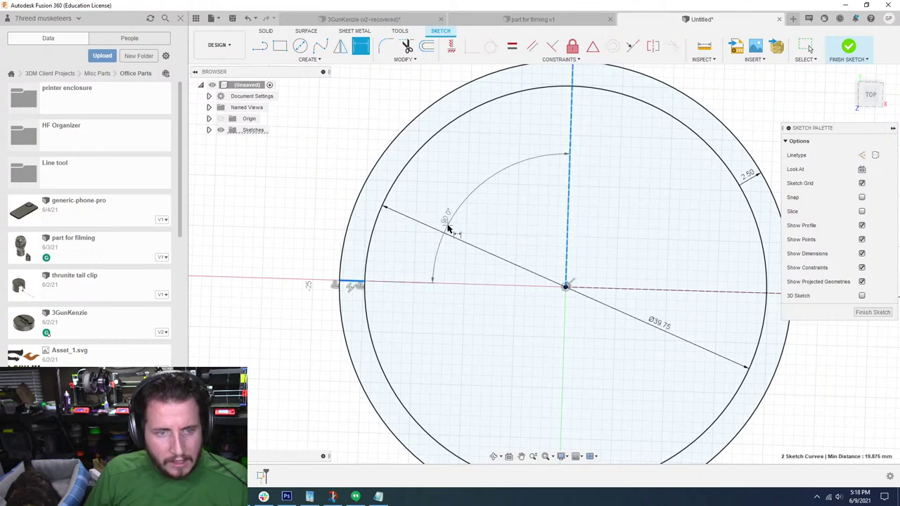
{"action": "left_click", "coordinate": [447, 230]}
{"action": "left_click", "coordinate": [513, 258]}
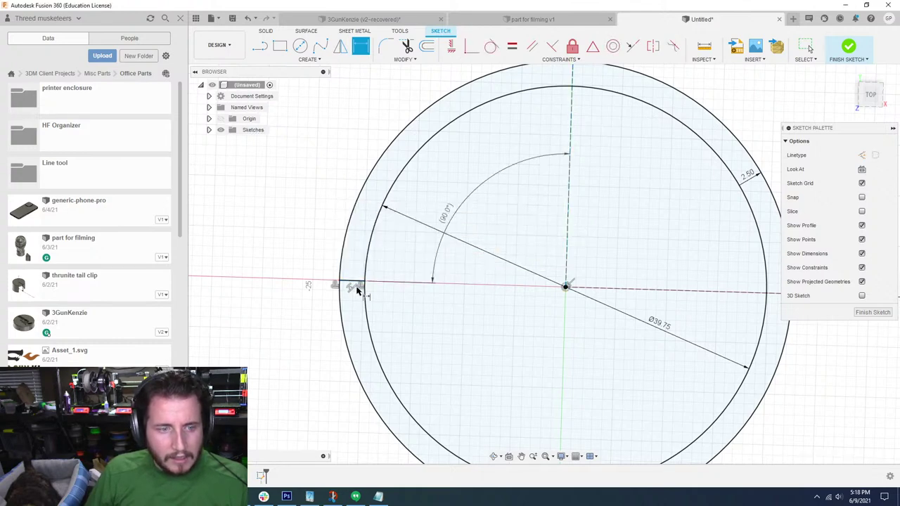
{"action": "key", "text": "Escape"}
Finish the sketch and reopen it for editing
{"action": "scroll", "coordinate": [359, 289], "scroll_direction": "up", "scroll_amount": 3}
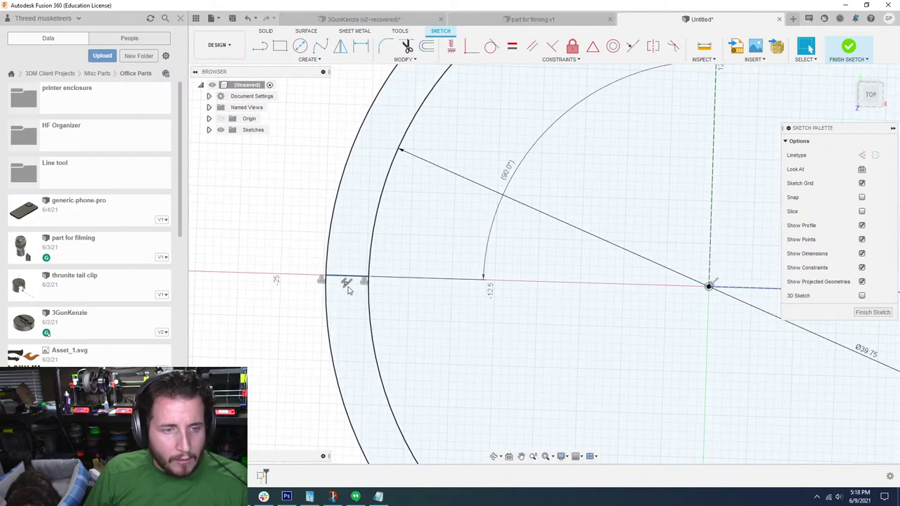
{"action": "scroll", "coordinate": [347, 289], "scroll_direction": "down", "scroll_amount": 5}
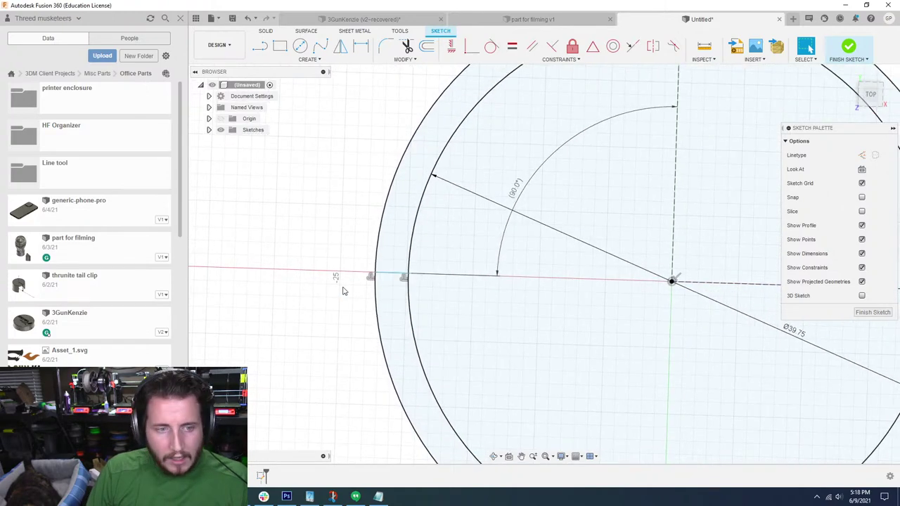
{"action": "middle_click_drag", "start_coordinate": [433, 301], "coordinate": [404, 288], "text": "shift"}
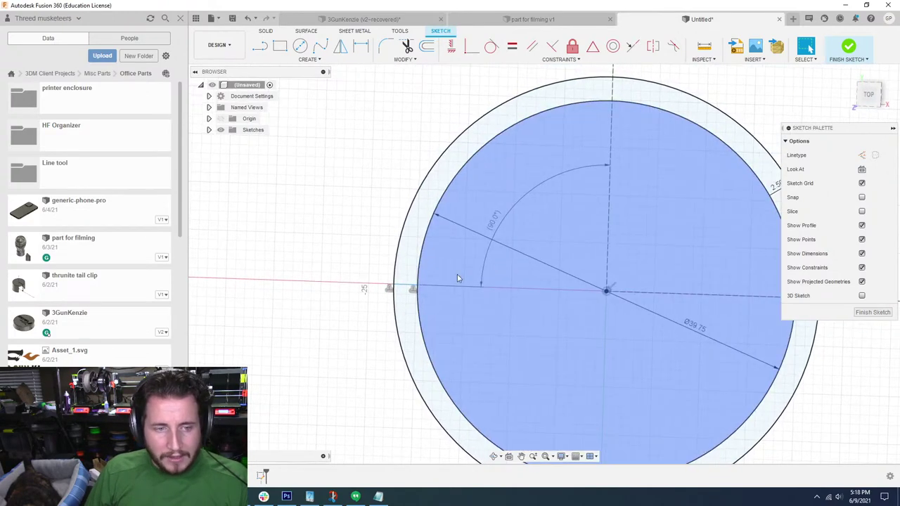
{"action": "left_click", "coordinate": [499, 219]}
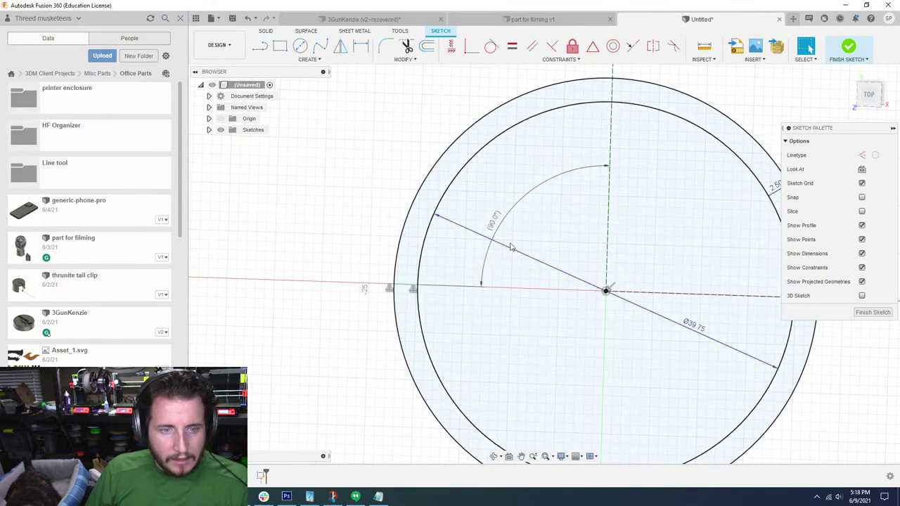
{"action": "left_click", "coordinate": [872, 313]}
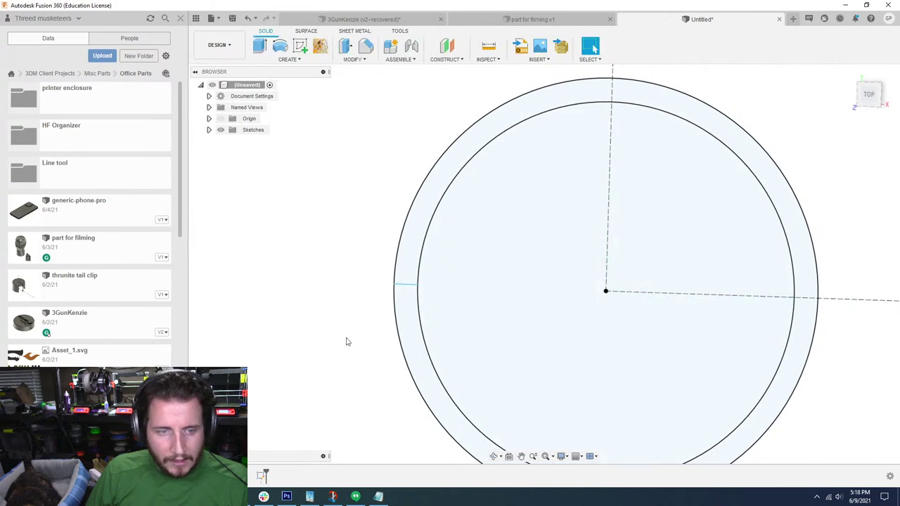
{"action": "double_click", "coordinate": [262, 476]}
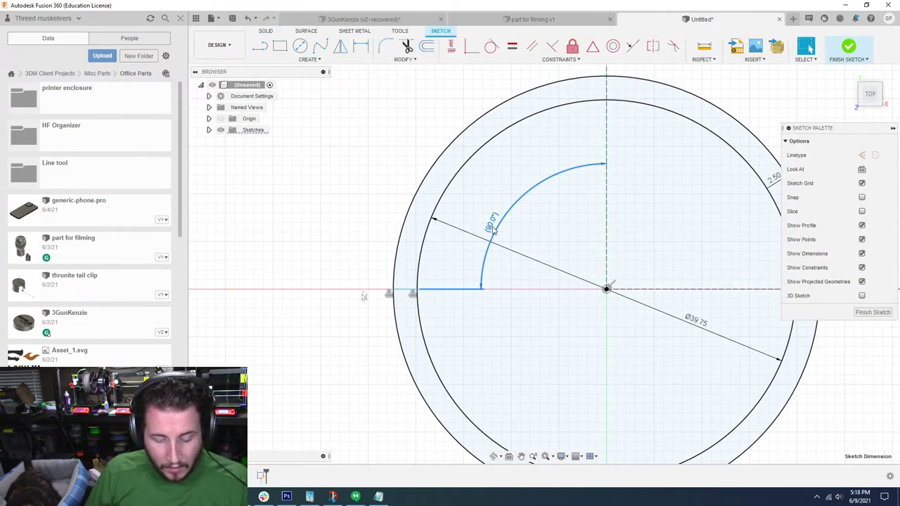
Replace the driven angle dimension with a 70-degree angle between the short wall-crossing line and the vertical construction line
{"action": "key", "text": "Delete"}
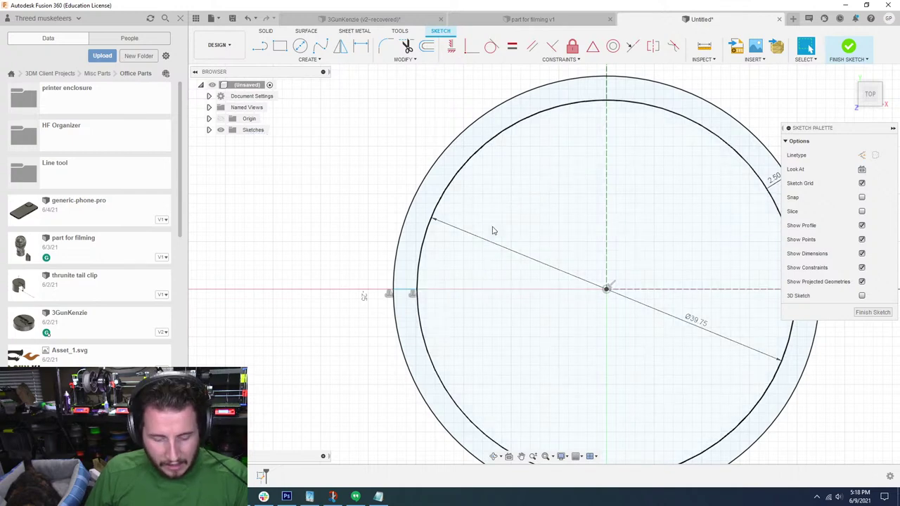
{"action": "key", "text": "d"}
{"action": "left_click", "coordinate": [404, 293]}
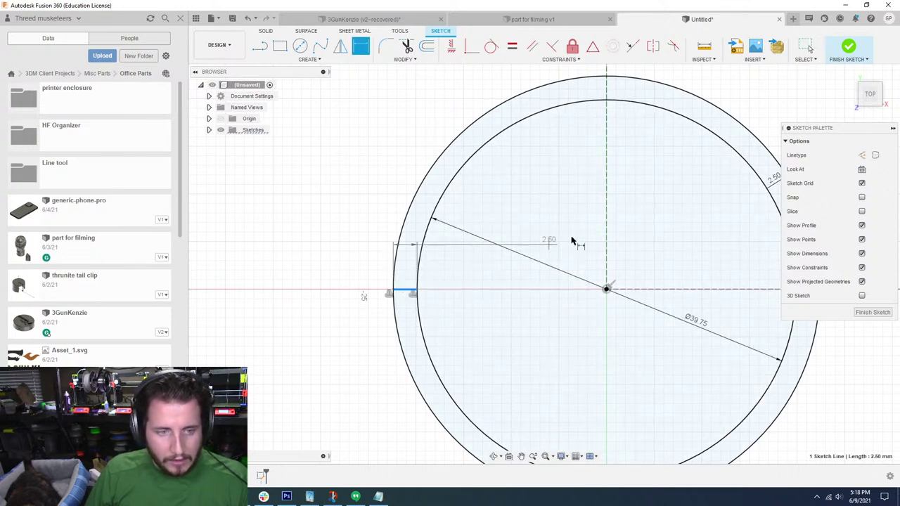
{"action": "left_click", "coordinate": [534, 260]}
{"action": "left_click", "coordinate": [503, 243]}
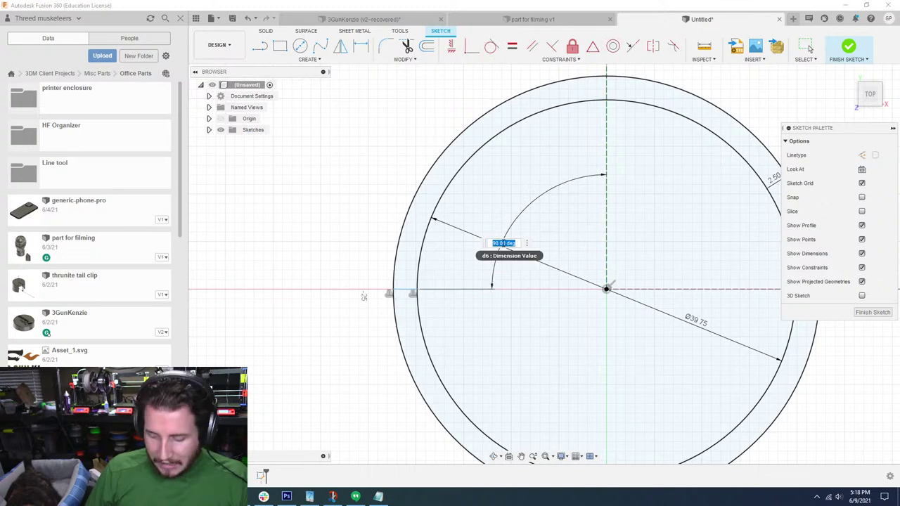
{"action": "type", "text": "70"}
{"action": "key", "text": "Return"}
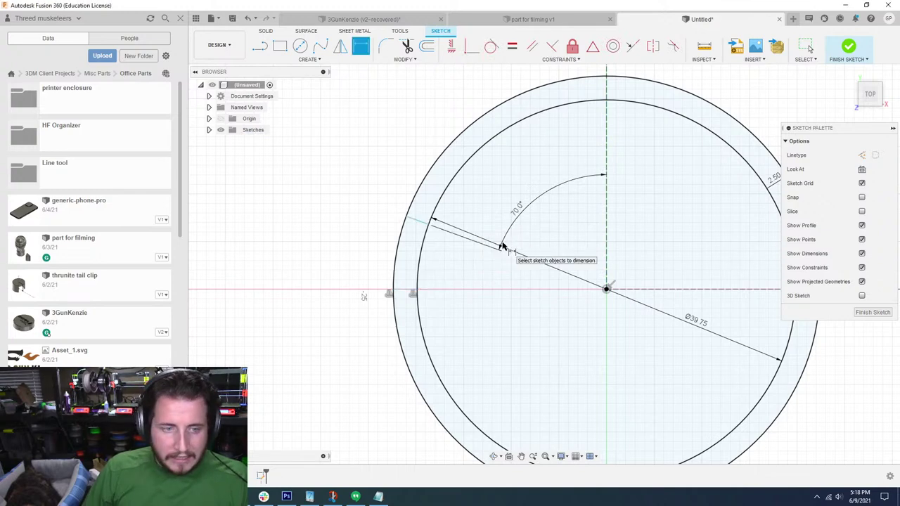
{"action": "scroll", "coordinate": [464, 258], "scroll_direction": "down", "scroll_amount": 1}
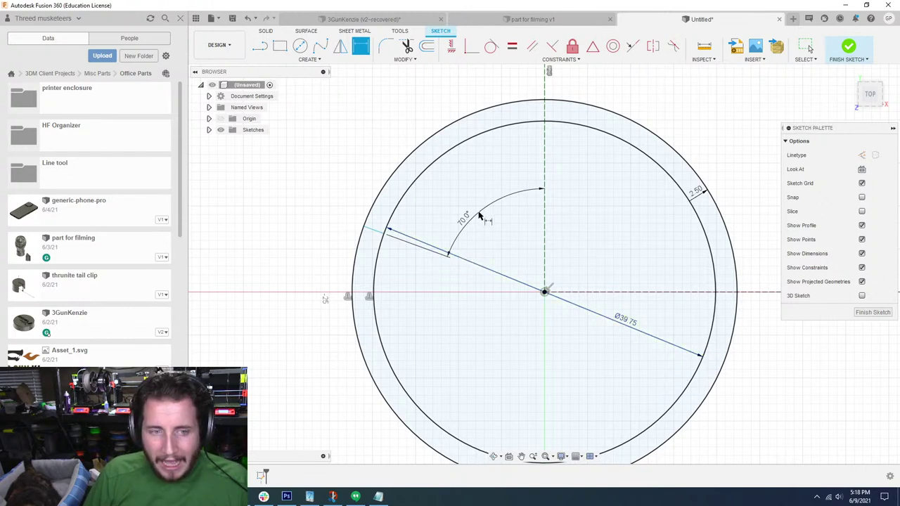
{"action": "key", "text": "Escape"}
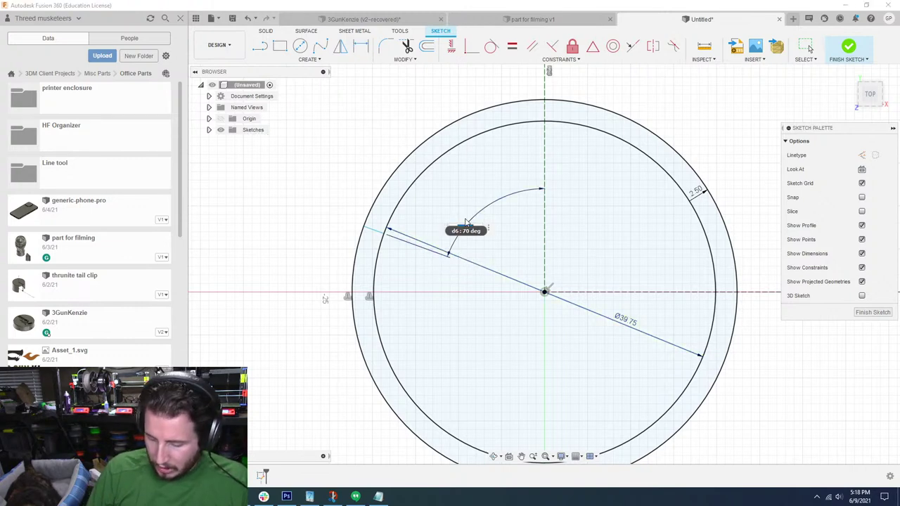
Set the angle between the short wall-crossing line and the vertical construction line to 75 degrees
{"action": "key", "text": "d"}
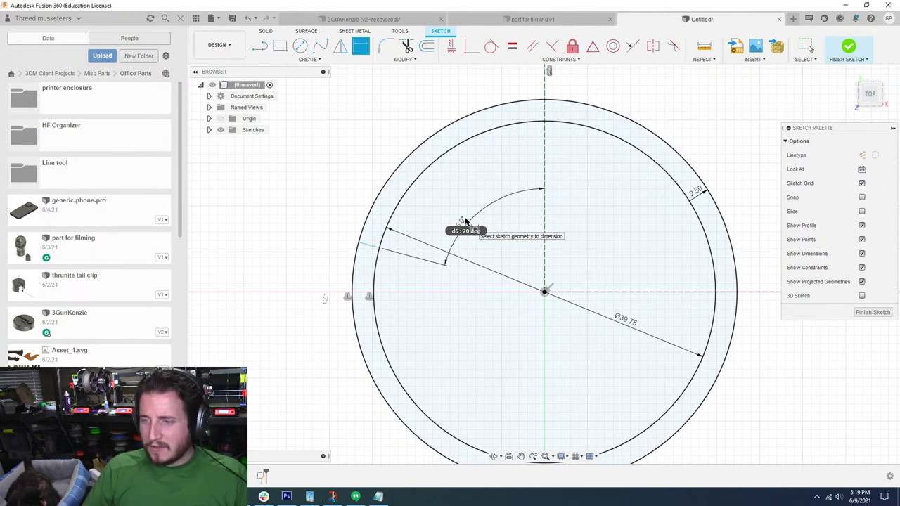
{"action": "scroll", "coordinate": [465, 221], "scroll_direction": "down", "scroll_amount": 1}
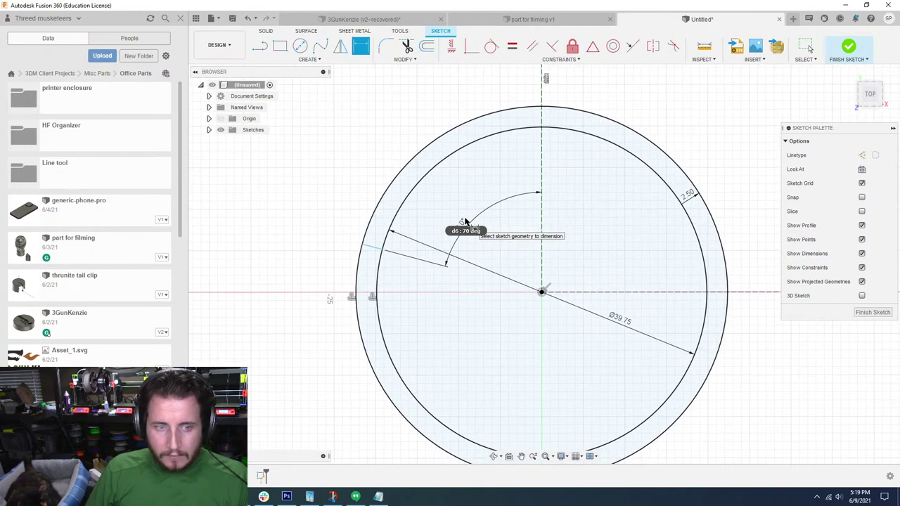
{"action": "type", "text": "75"}
{"action": "key", "text": "Return"}
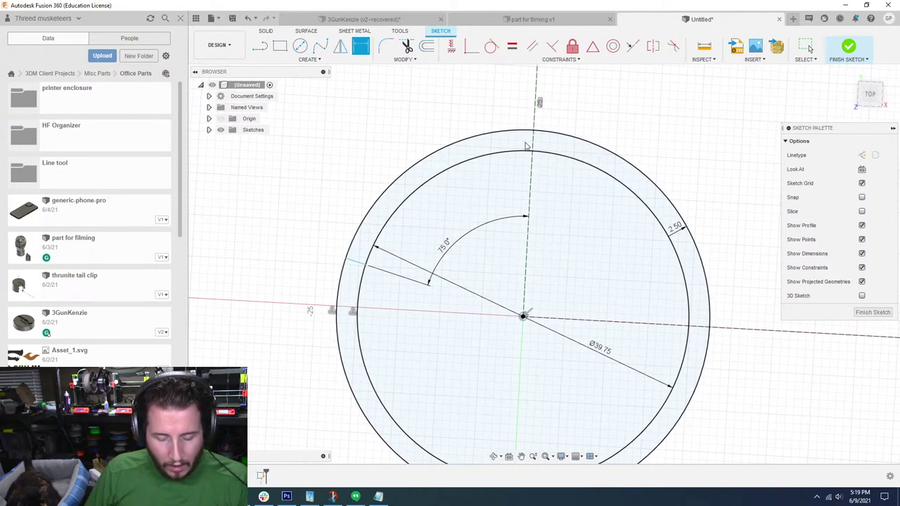
Draw a second line about 2.53 mm long across the upper ring wall, just left of and parallel to the vertical construction line
{"action": "key", "text": "l"}
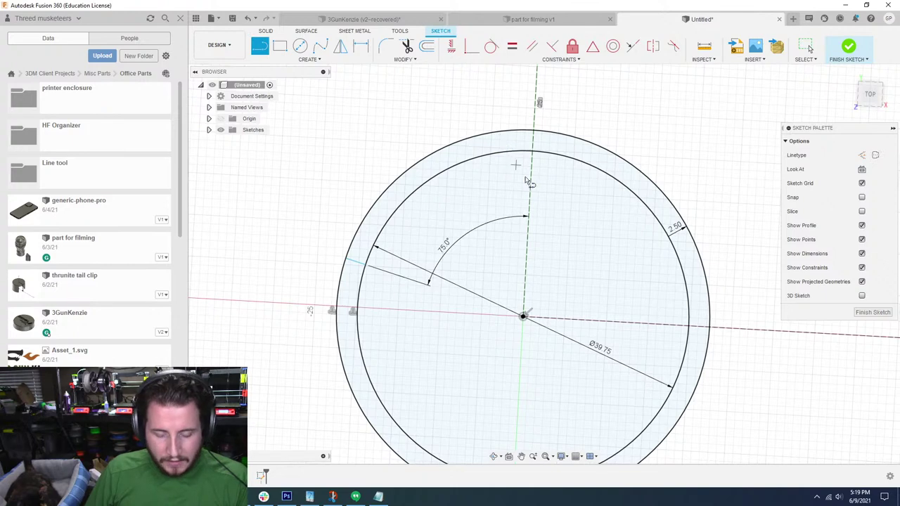
{"action": "left_click", "coordinate": [508, 133]}
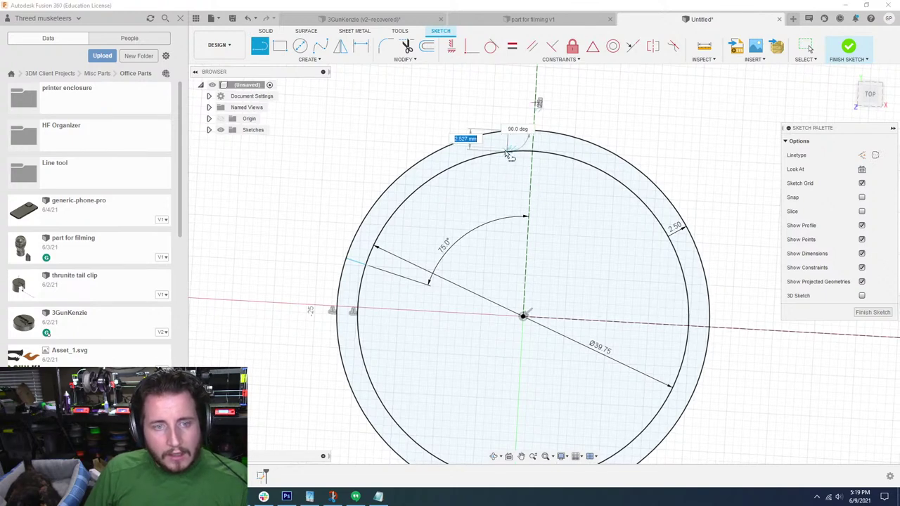
{"action": "key", "text": "Escape"}
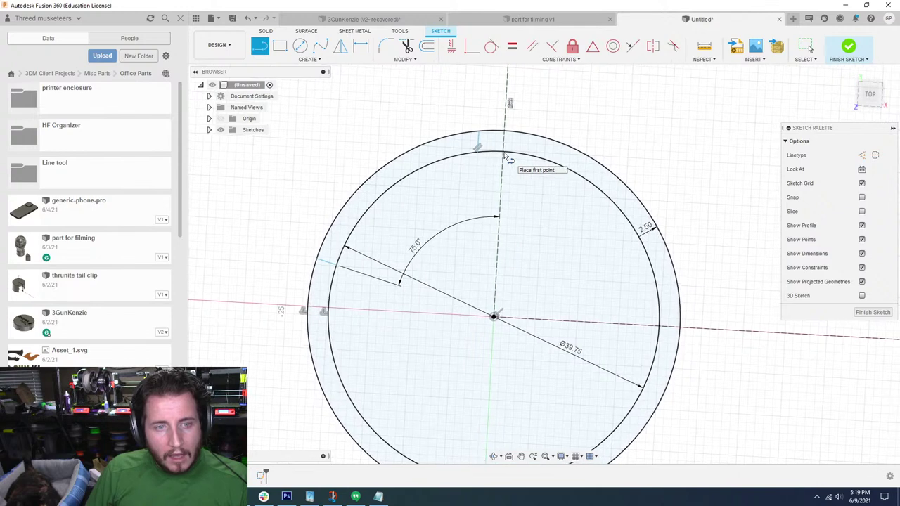
{"action": "left_click", "coordinate": [340, 46]}
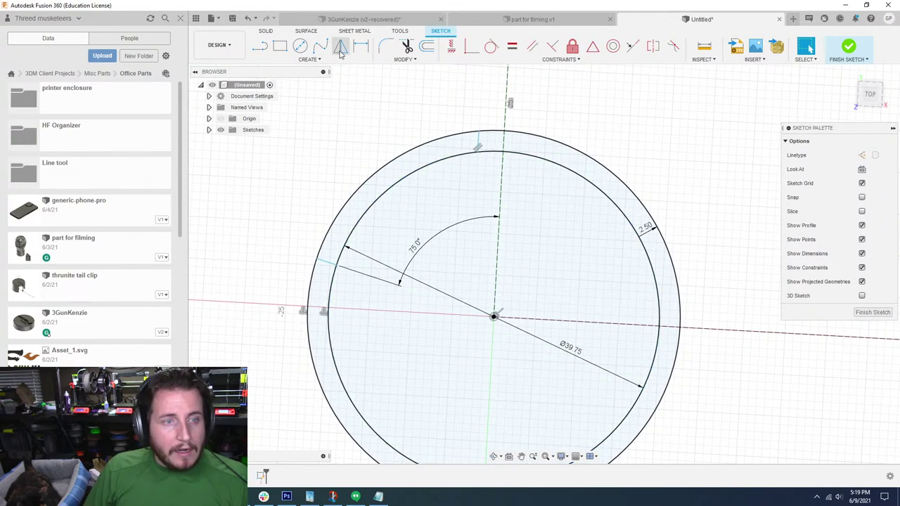
{"action": "left_click", "coordinate": [477, 141]}
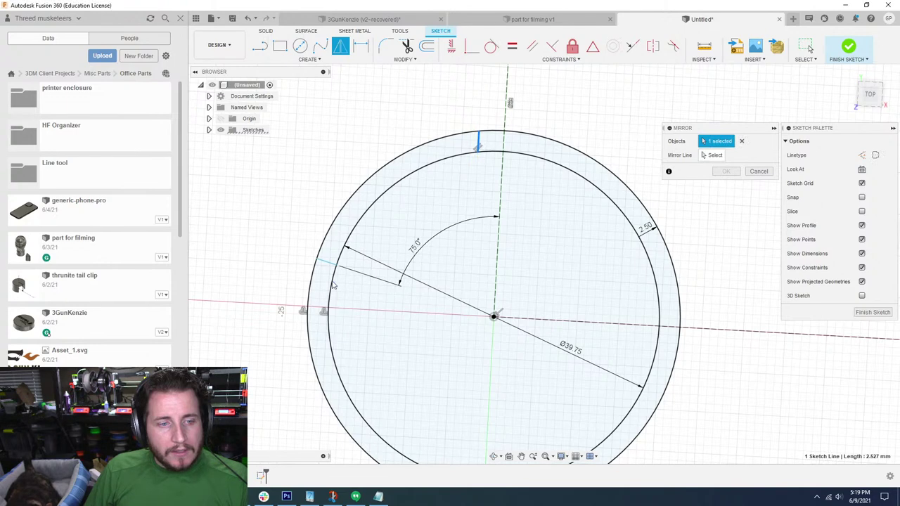
{"action": "left_click", "coordinate": [757, 171]}
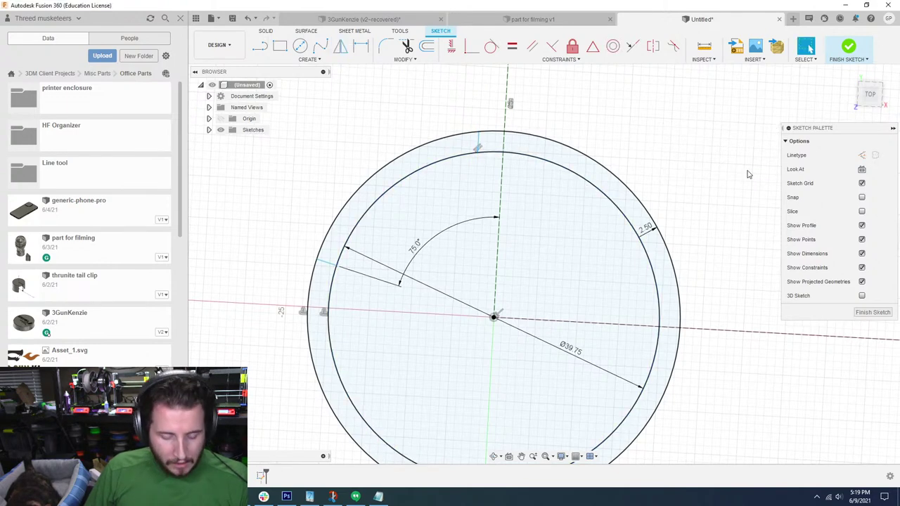
Dimension the upper wall-crossing line 2.5 mm from the vertical construction line
{"action": "key", "text": "l"}
{"action": "left_click", "coordinate": [478, 146]}
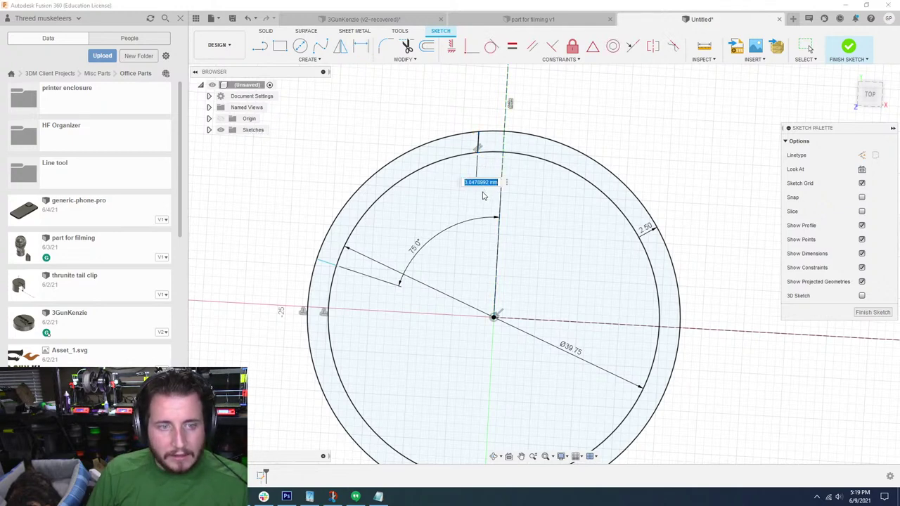
{"action": "type", "text": "2.5"}
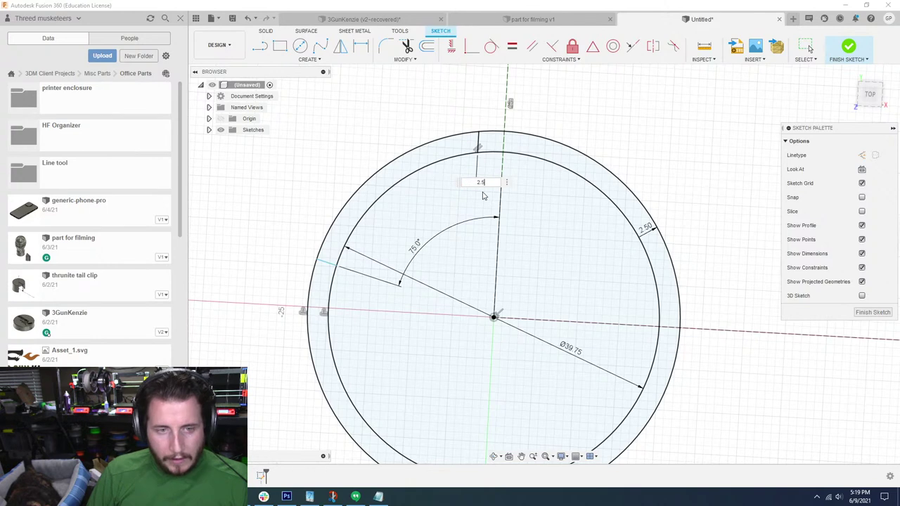
{"action": "key", "text": "Return"}
Try to dimension the angle between the slanted wall-crossing line and the horizontal construction line
{"action": "key", "text": "d"}
{"action": "left_click", "coordinate": [327, 266]}
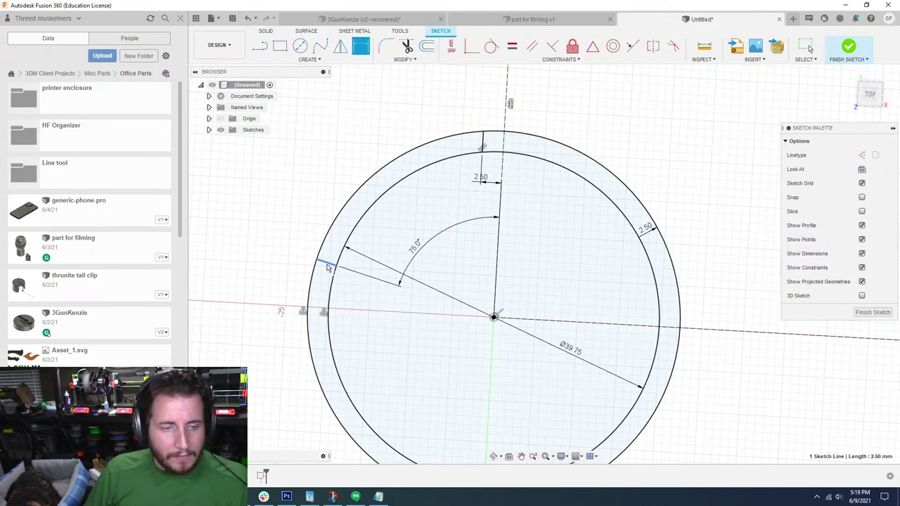
{"action": "left_click", "coordinate": [578, 322]}
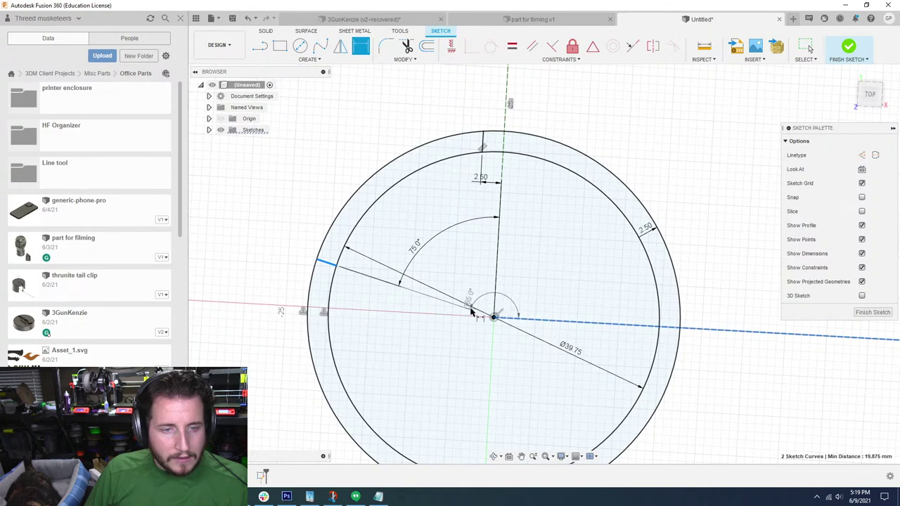
{"action": "left_click", "coordinate": [503, 298]}
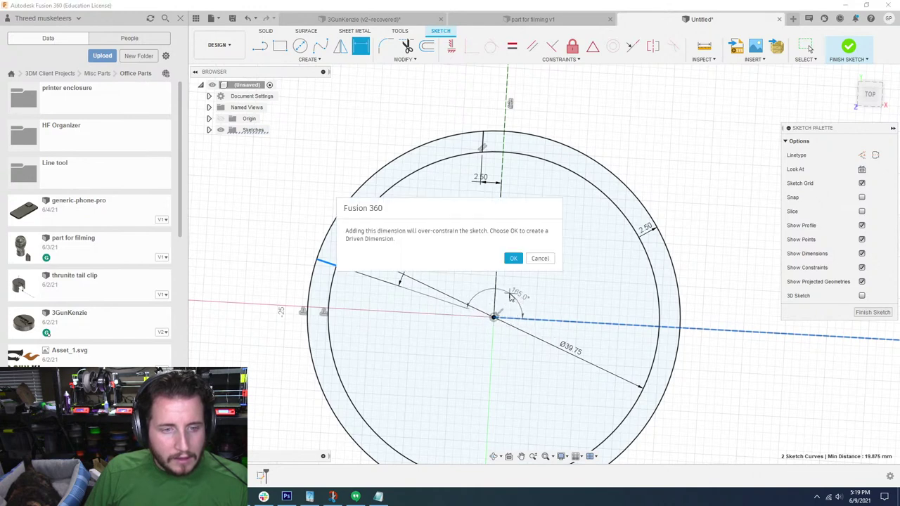
{"action": "left_click", "coordinate": [541, 258]}
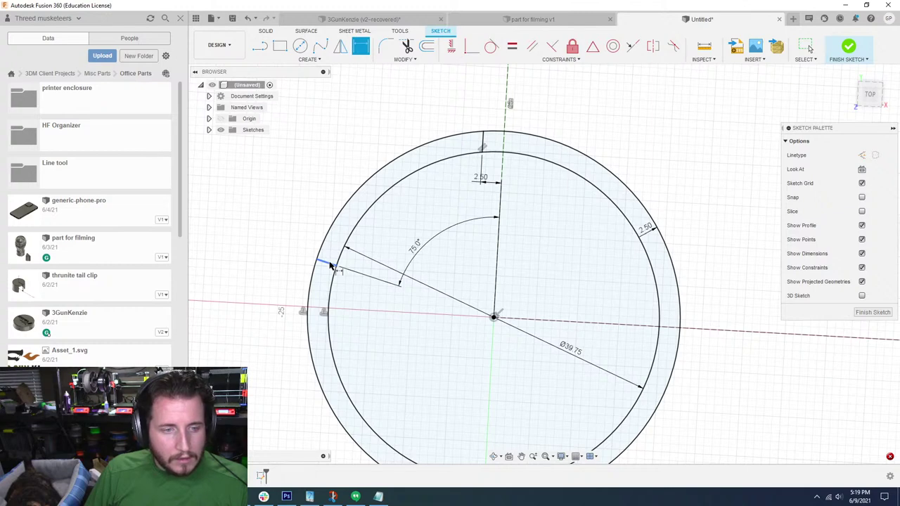
Try to dimension the slanted wall-crossing line from the centre point of the circles
{"action": "left_click", "coordinate": [330, 265]}
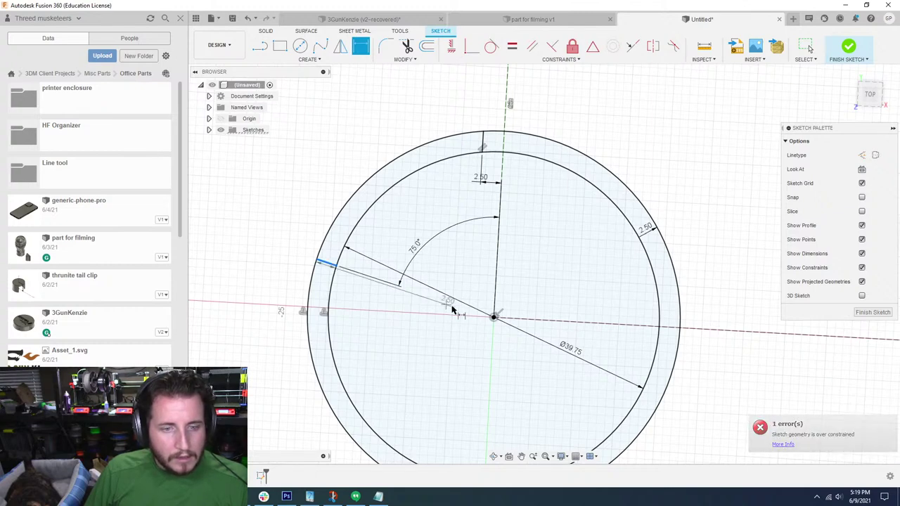
{"action": "left_click", "coordinate": [493, 317]}
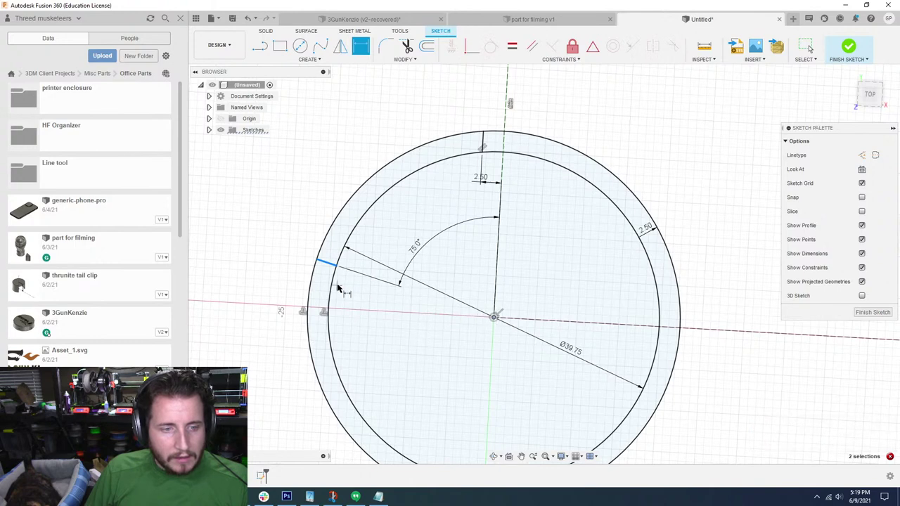
{"action": "left_click", "coordinate": [494, 318]}
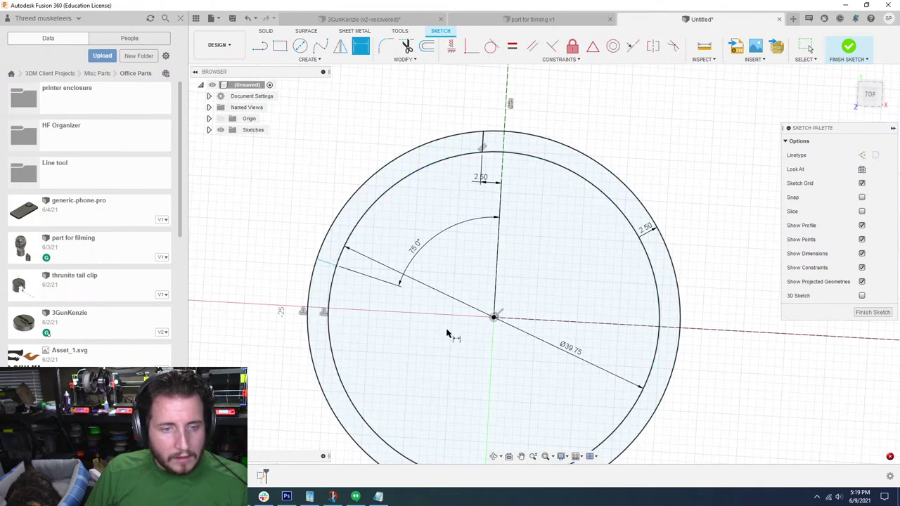
{"action": "left_click", "coordinate": [328, 262]}
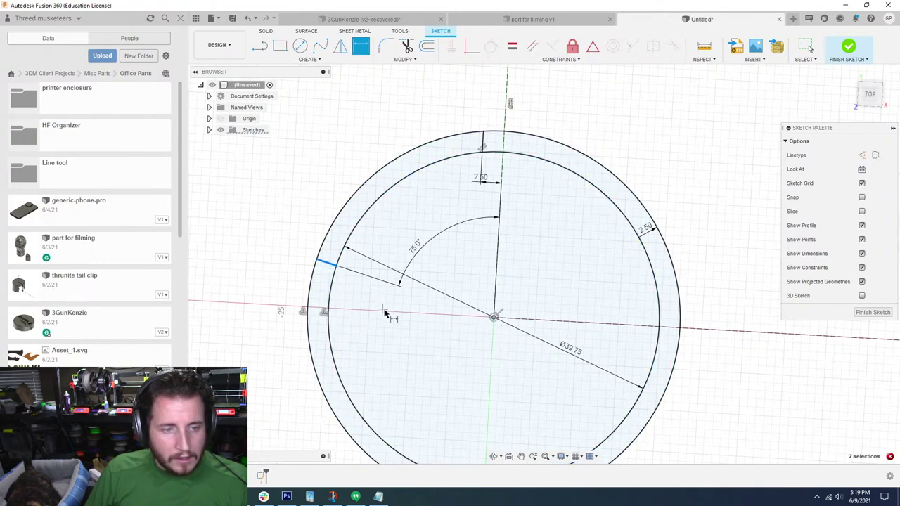
{"action": "key", "text": "d"}
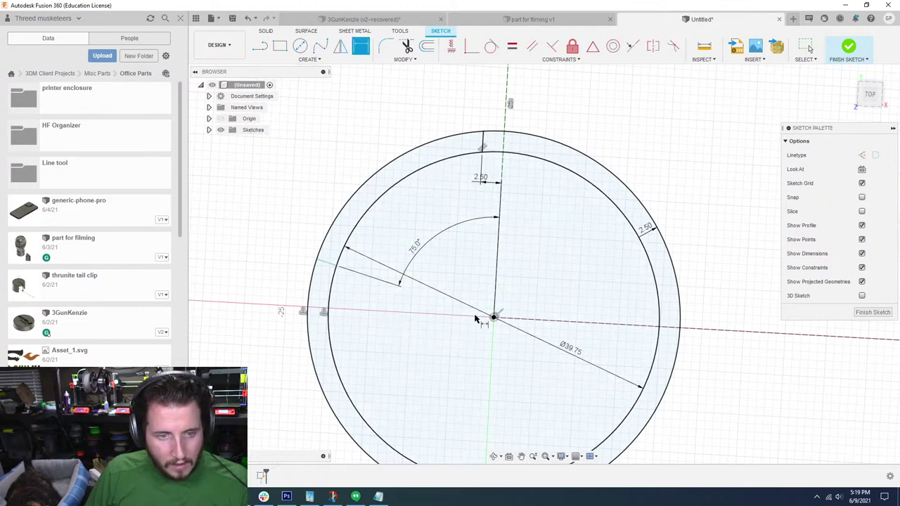
{"action": "left_click", "coordinate": [327, 263]}
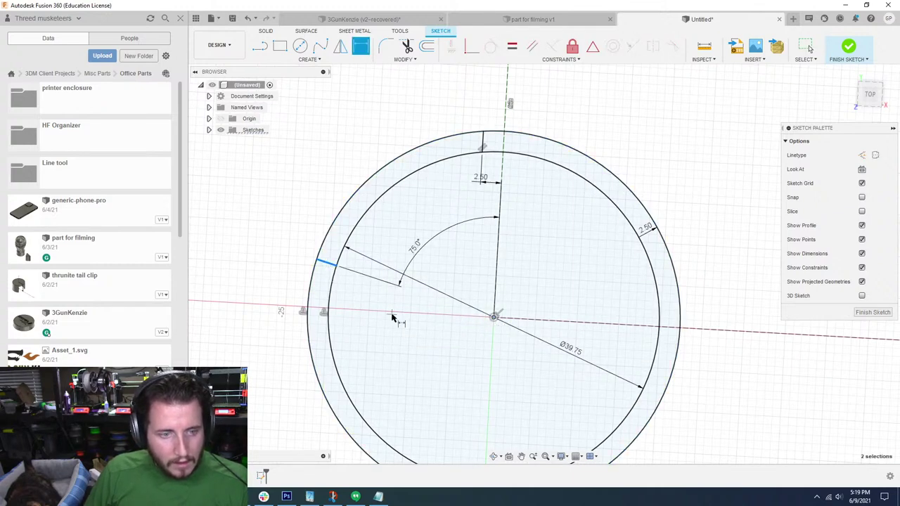
{"action": "key", "text": "Escape"}
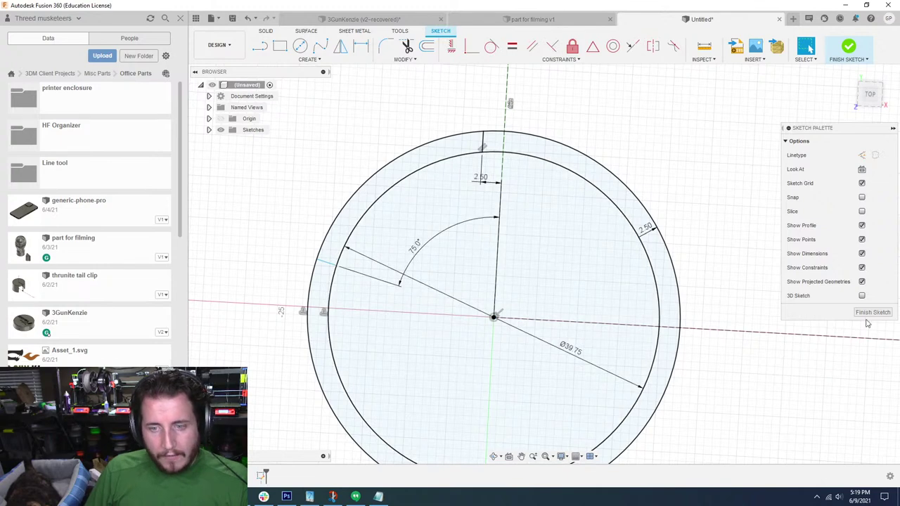
Mirror both wall-crossing lines about the vertical construction line
{"action": "left_click", "coordinate": [340, 46]}
{"action": "left_click", "coordinate": [483, 146]}
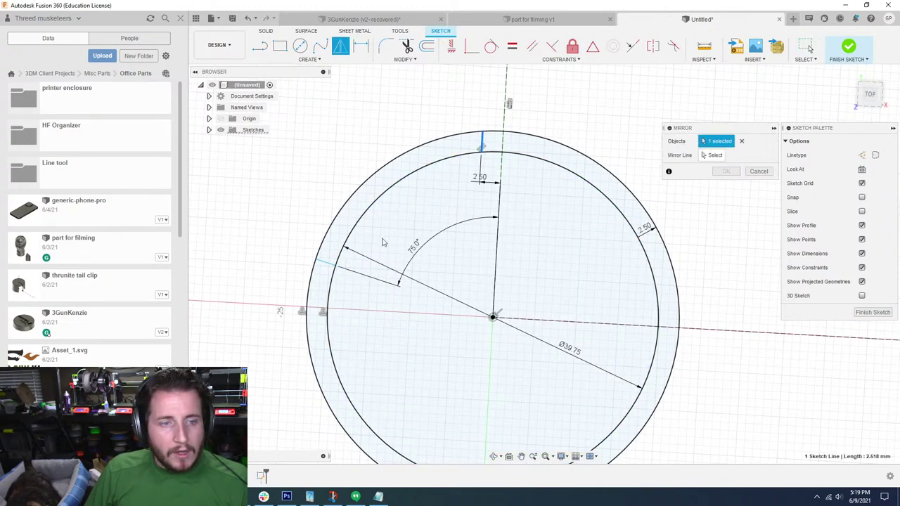
{"action": "left_click", "coordinate": [326, 263]}
{"action": "left_click", "coordinate": [702, 156]}
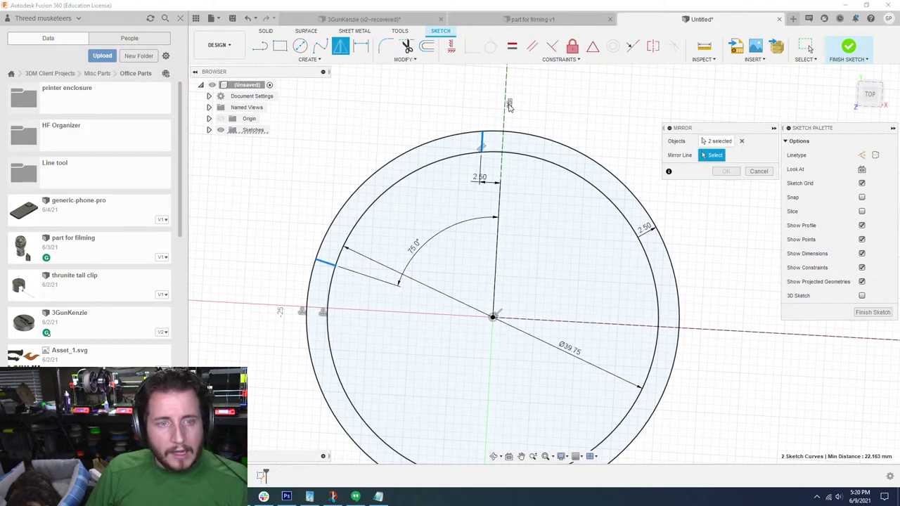
{"action": "left_click", "coordinate": [503, 112]}
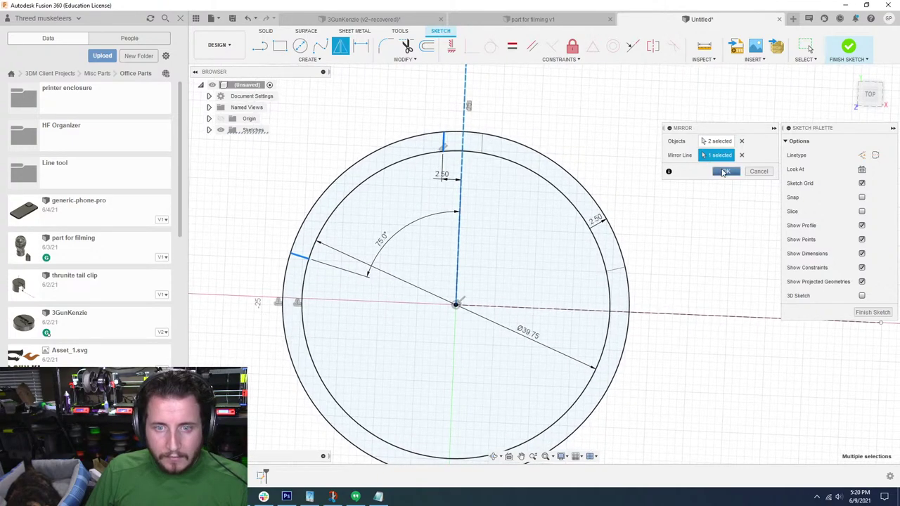
{"action": "left_click", "coordinate": [724, 172]}
Finish the sketch and extrude all five profiles, the inner disc and the four ring segments, by -2.5 mm as a new body
{"action": "middle_click_drag", "start_coordinate": [723, 172], "coordinate": [587, 208], "text": "shift"}
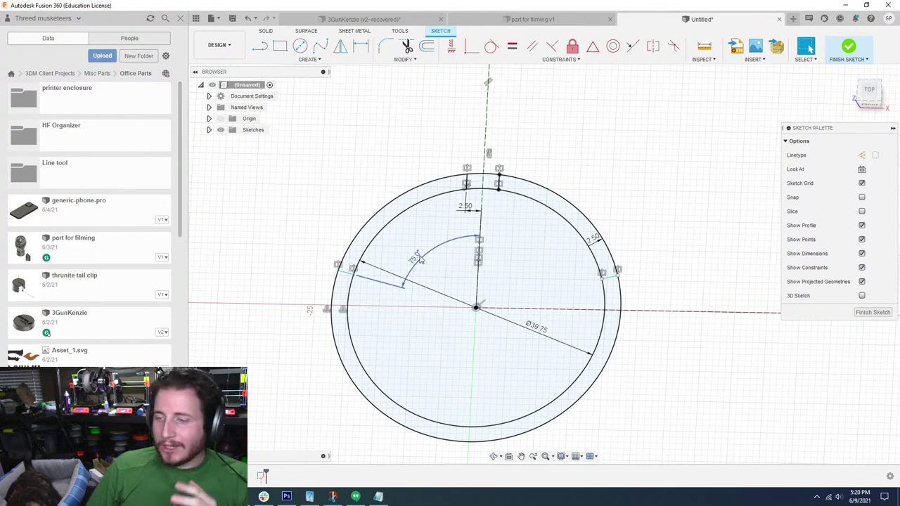
{"action": "left_click", "coordinate": [869, 313]}
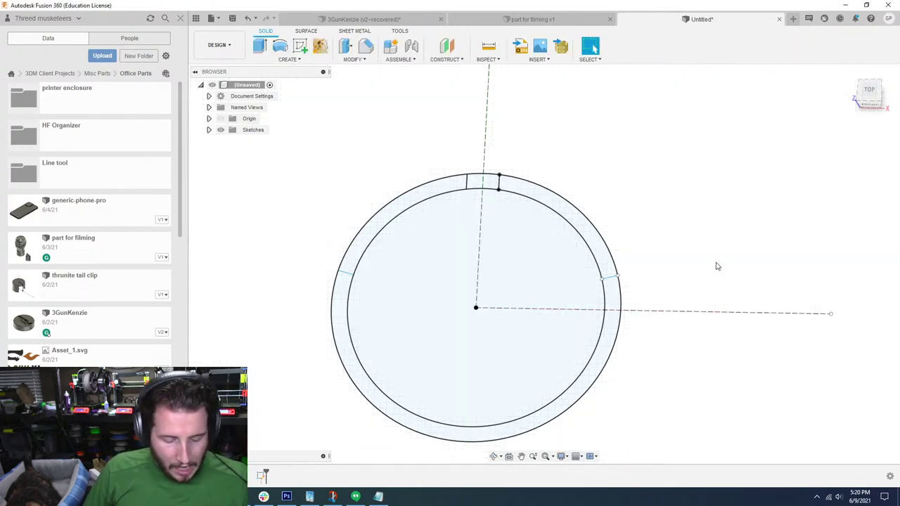
{"action": "key", "text": "e"}
{"action": "left_click", "coordinate": [337, 307]}
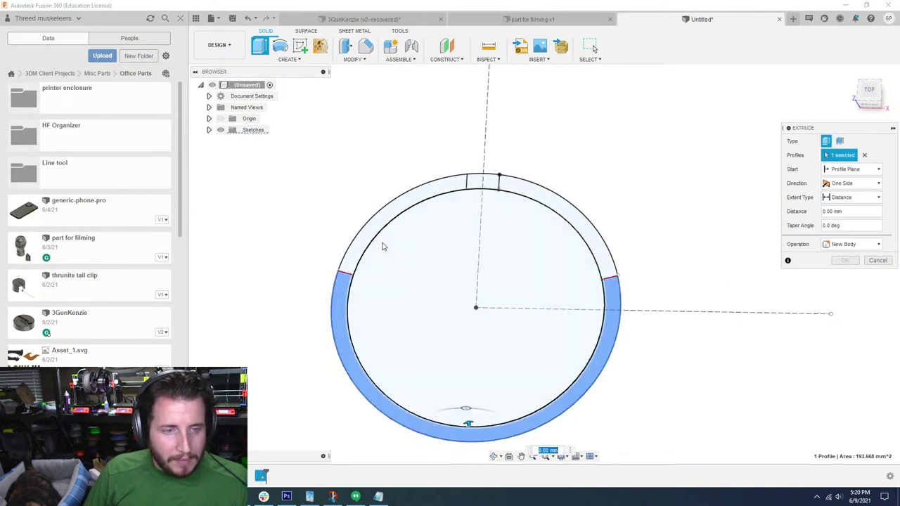
{"action": "left_click", "coordinate": [378, 227]}
{"action": "left_click", "coordinate": [391, 265]}
{"action": "left_click", "coordinate": [491, 182]}
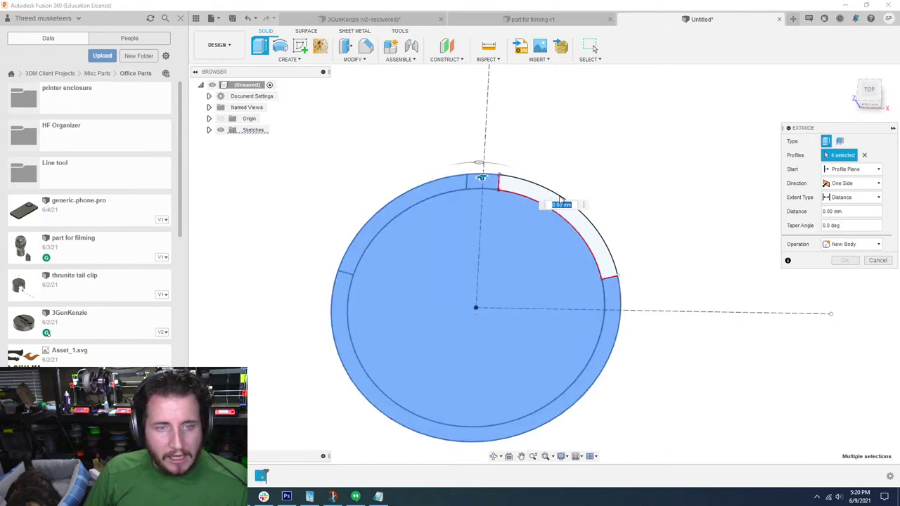
{"action": "left_click", "coordinate": [539, 197]}
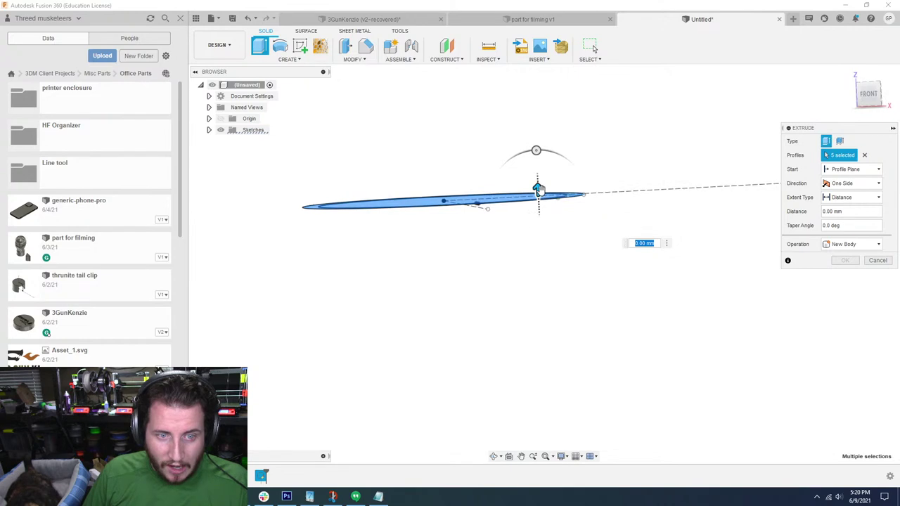
{"action": "left_click_drag", "start_coordinate": [540, 192], "coordinate": [538, 218]}
{"action": "middle_click_drag", "start_coordinate": [538, 217], "coordinate": [539, 220], "text": "shift"}
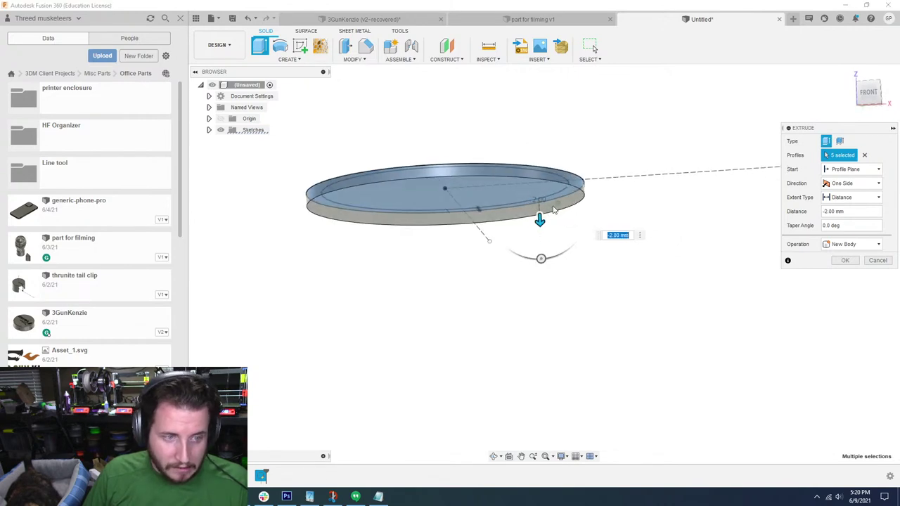
{"action": "left_click", "coordinate": [611, 236]}
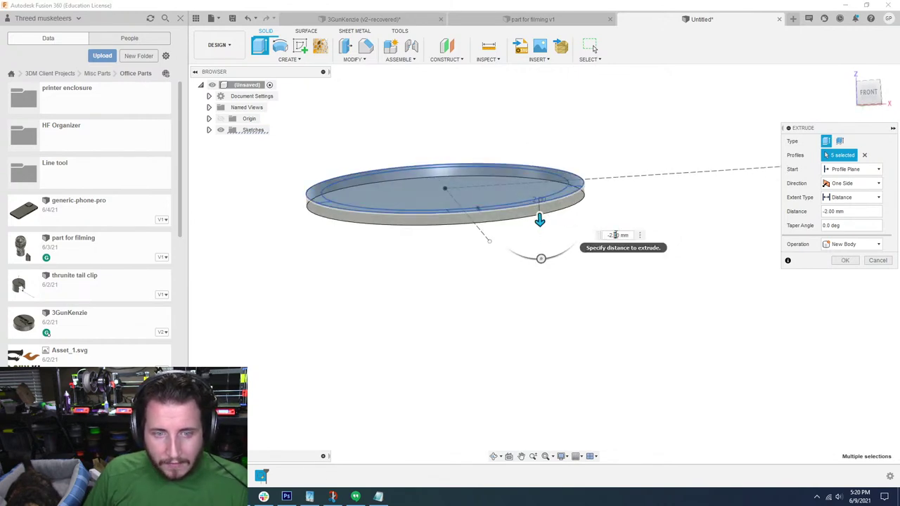
{"action": "key", "text": "Return"}
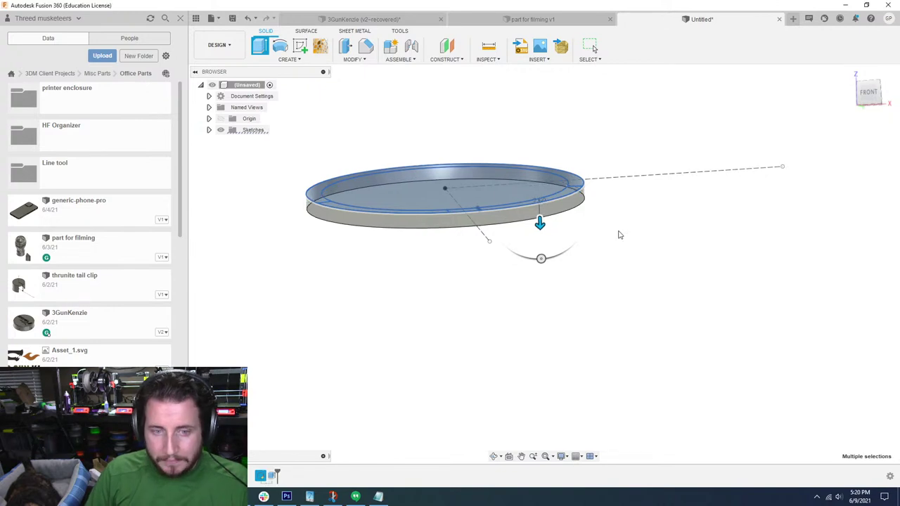
{"action": "middle_click_drag", "start_coordinate": [685, 250], "coordinate": [689, 261], "text": "shift"}
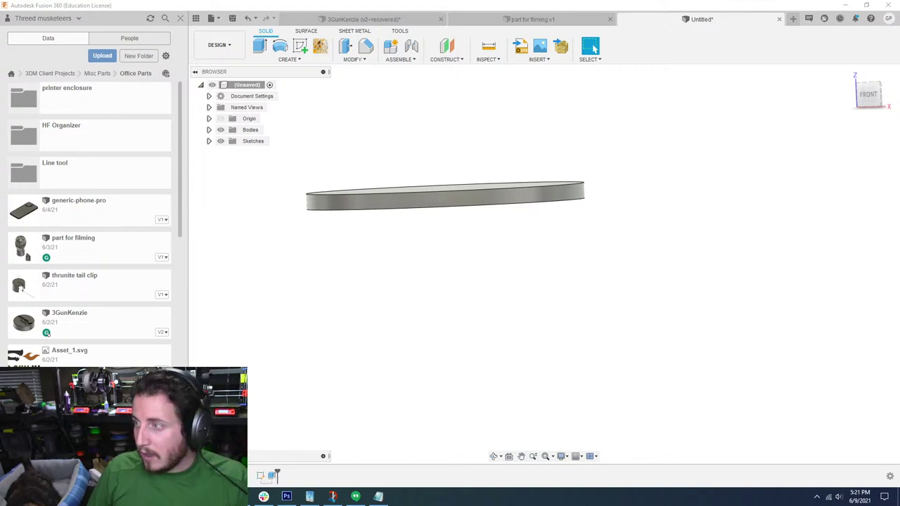
Switch to the Amazon listing for the 1/4-20 knurled threaded insert and check the insert's length and outer diameter
{"action": "left_click_drag", "start_coordinate": [809, 66], "coordinate": [485, 1]}
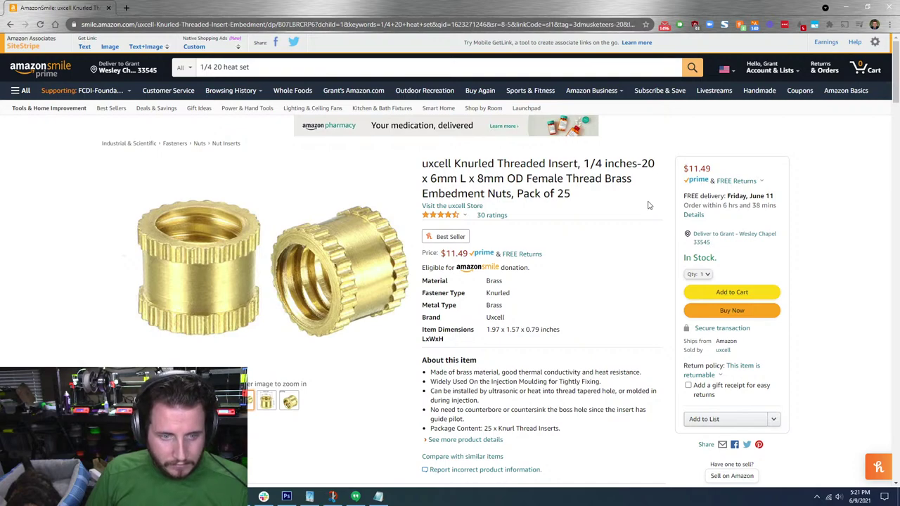
{"action": "scroll", "coordinate": [649, 205], "scroll_direction": "down", "scroll_amount": 1}
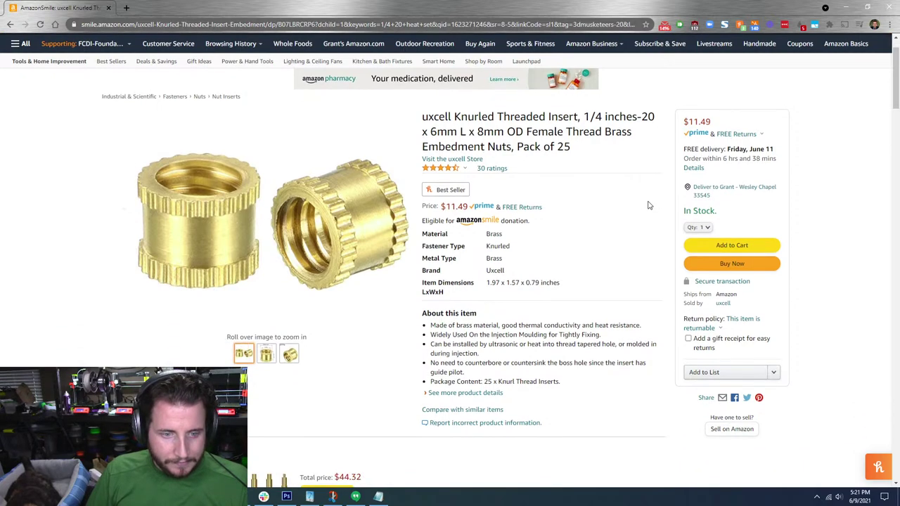
{"action": "scroll", "coordinate": [649, 206], "scroll_direction": "down", "scroll_amount": 10}
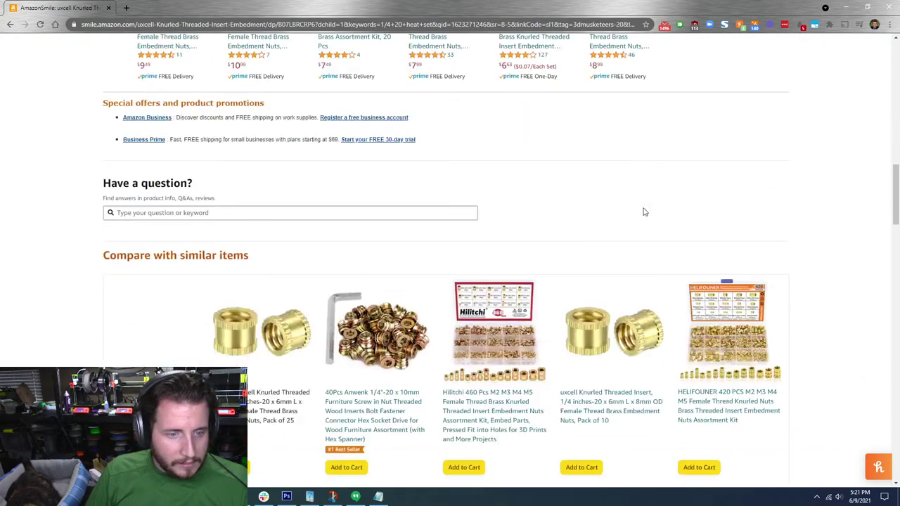
{"action": "scroll", "coordinate": [644, 213], "scroll_direction": "down", "scroll_amount": 8}
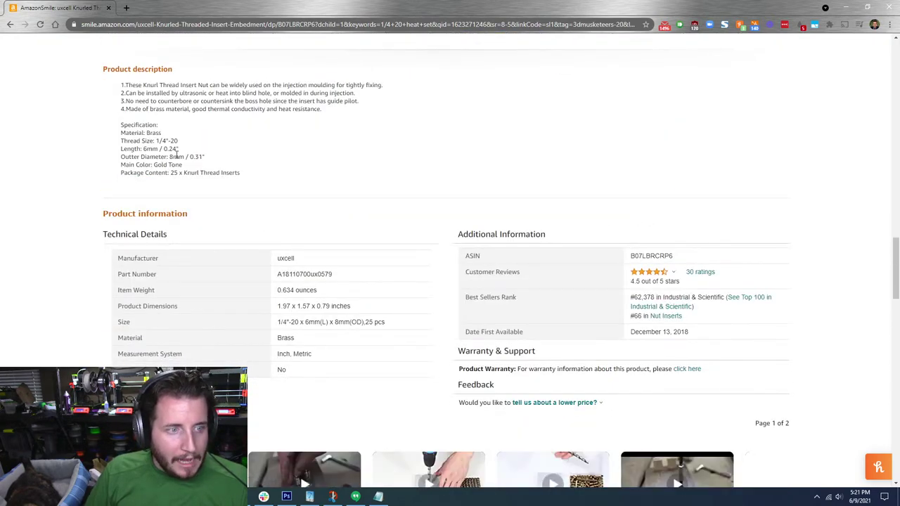
{"action": "scroll", "coordinate": [754, 108], "scroll_direction": "up", "scroll_amount": 20}
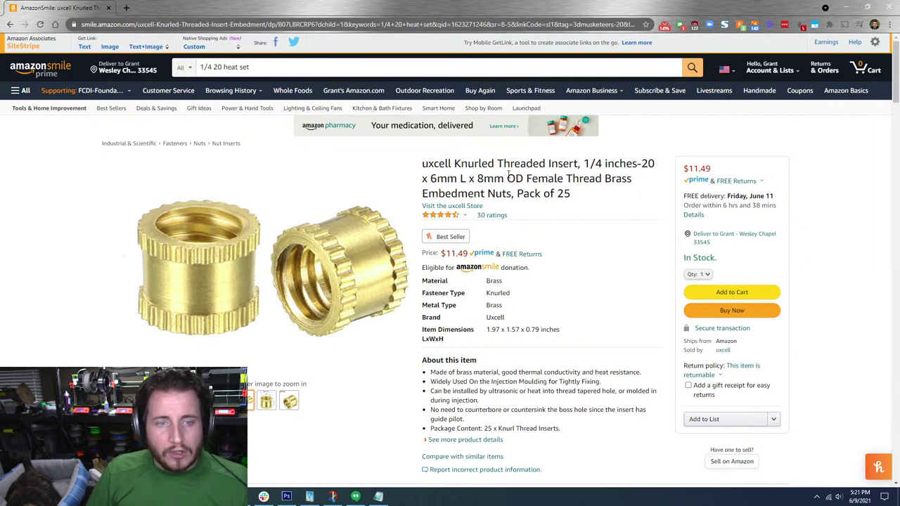
{"action": "left_click", "coordinate": [847, 5]}
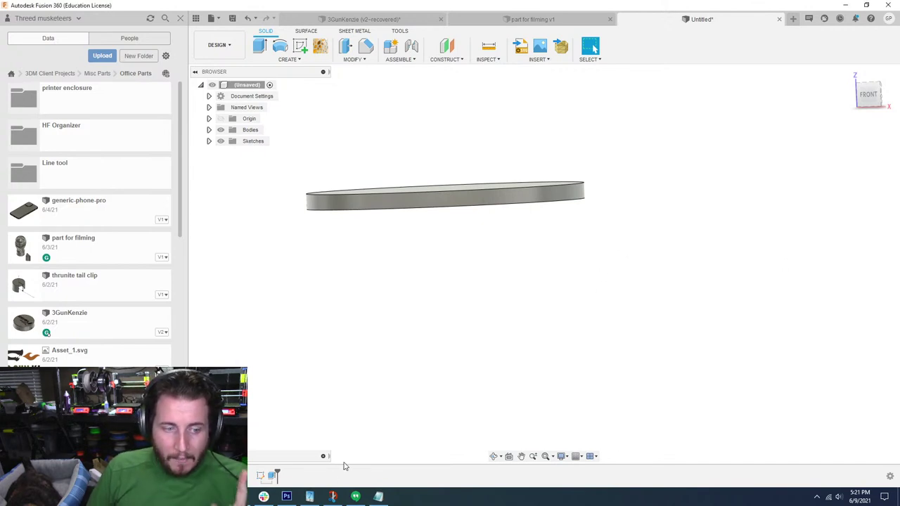
Edit the disc's extrusion and set its distance to -8.5 mm
{"action": "double_click", "coordinate": [273, 475]}
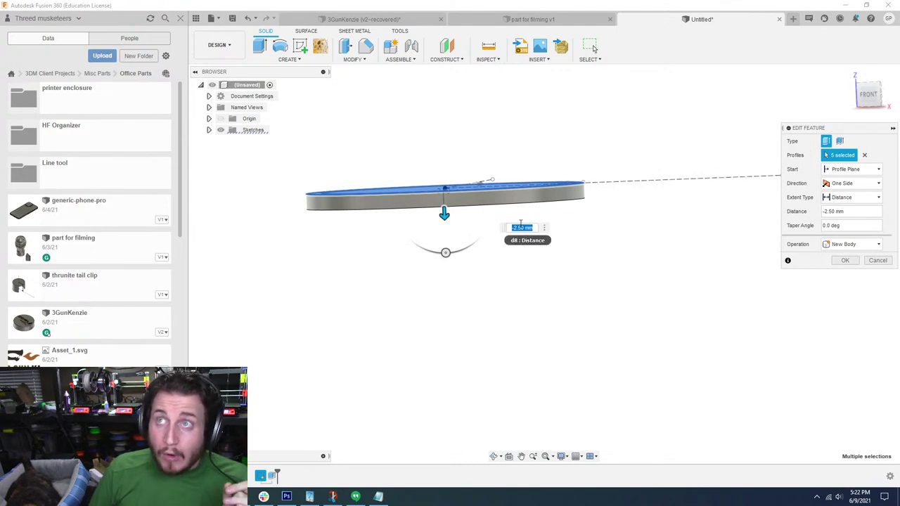
{"action": "key", "text": "Return"}
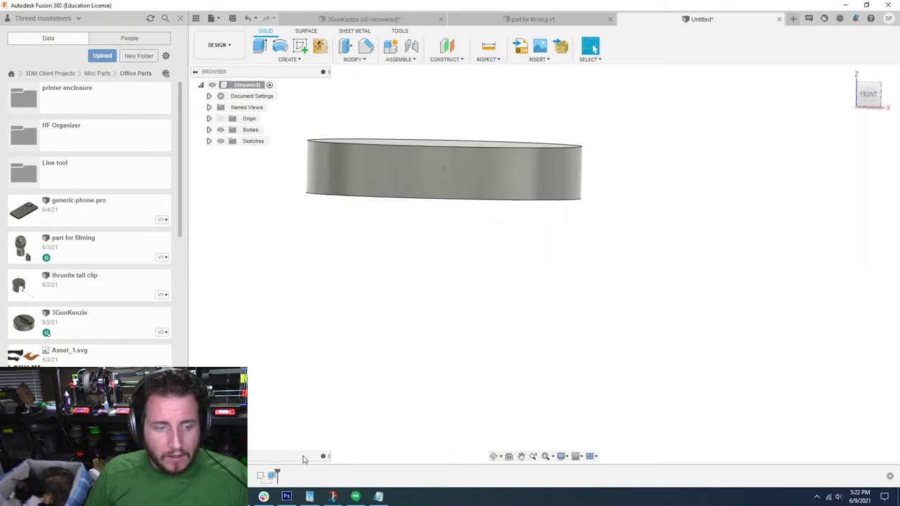
{"action": "double_click", "coordinate": [274, 475]}
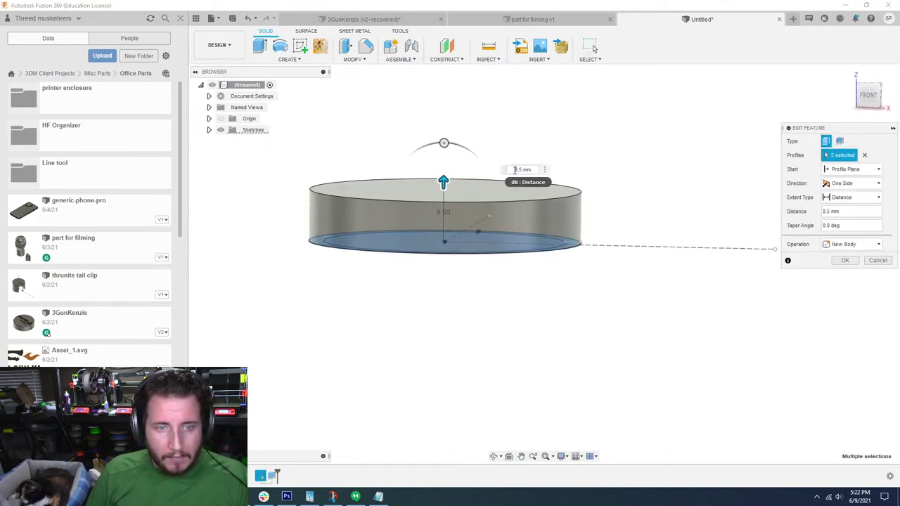
{"action": "type", "text": "-"}
{"action": "key", "text": "Return"}
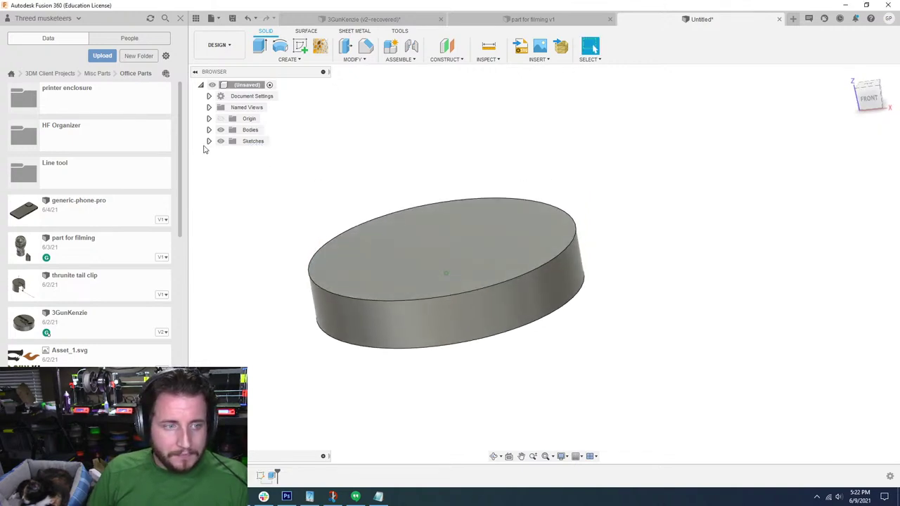
Show Sketch1, reopen it for editing and add a 6.35 mm diameter circle at the centre point
{"action": "left_click", "coordinate": [209, 140]}
{"action": "left_click", "coordinate": [228, 153]}
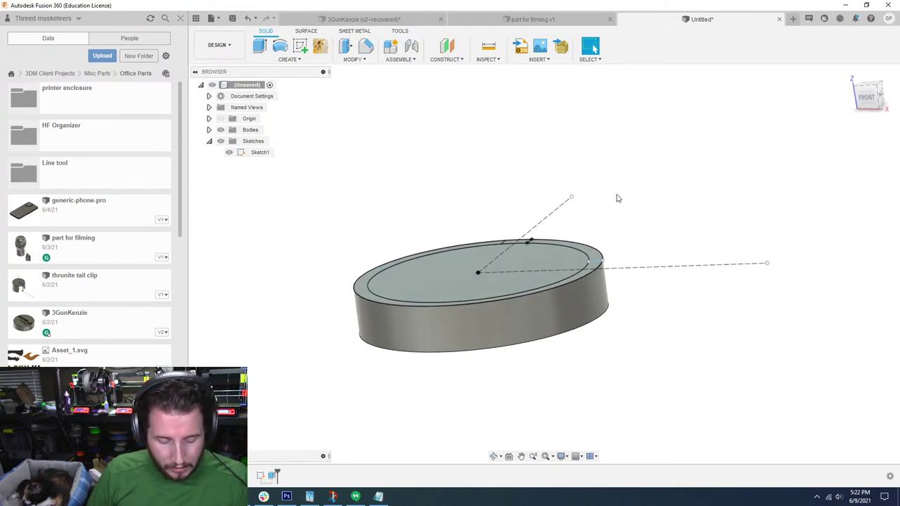
{"action": "double_click", "coordinate": [261, 475]}
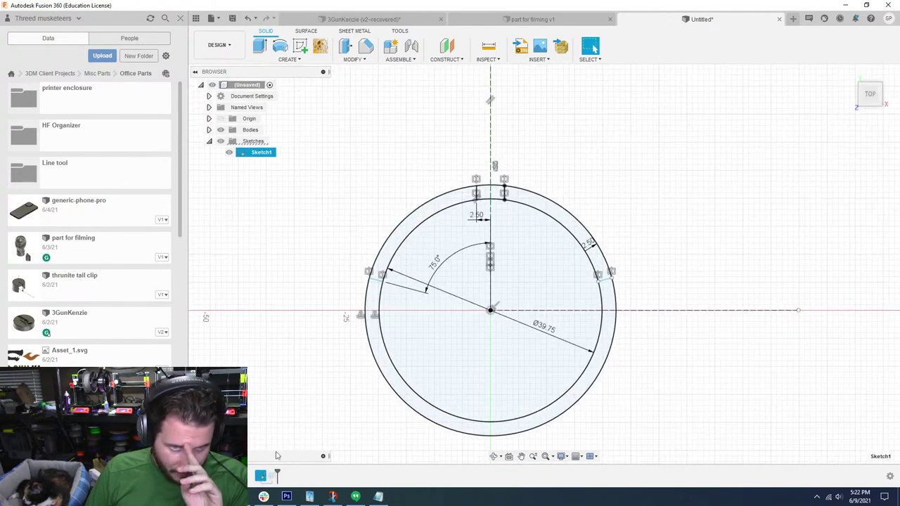
{"action": "key", "text": "c"}
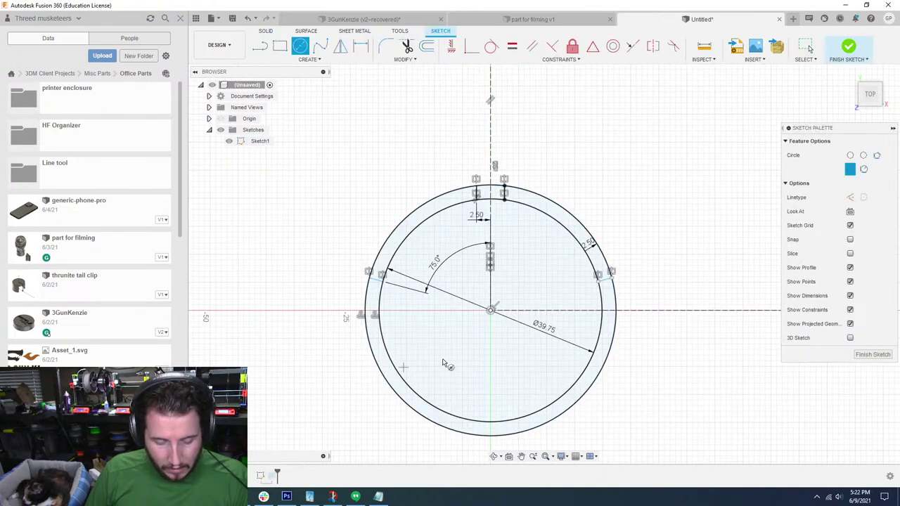
{"action": "left_click", "coordinate": [491, 310]}
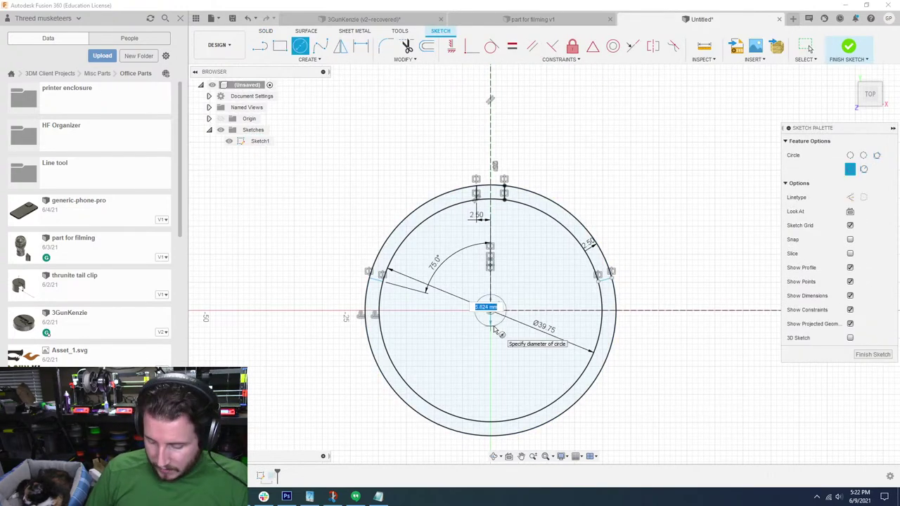
{"action": "type", "text": "25mm"}
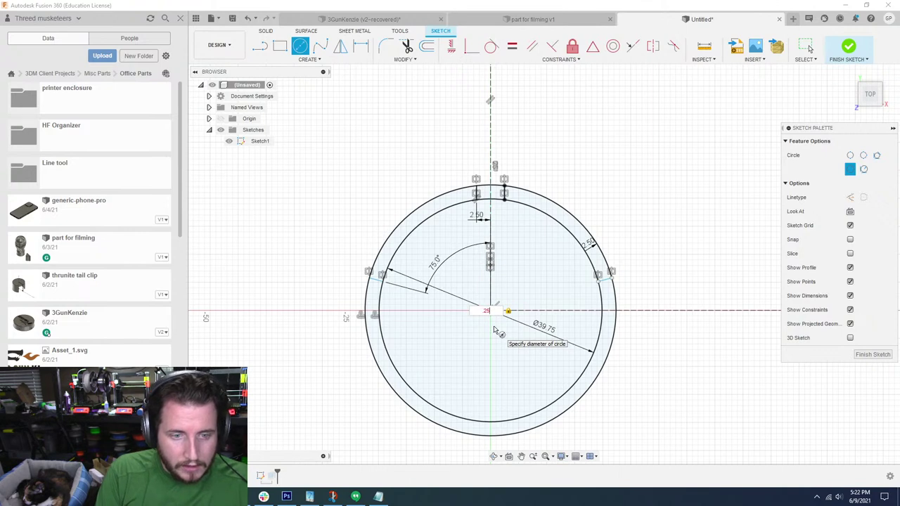
{"action": "key", "text": "Return"}
{"action": "key", "text": "Escape"}
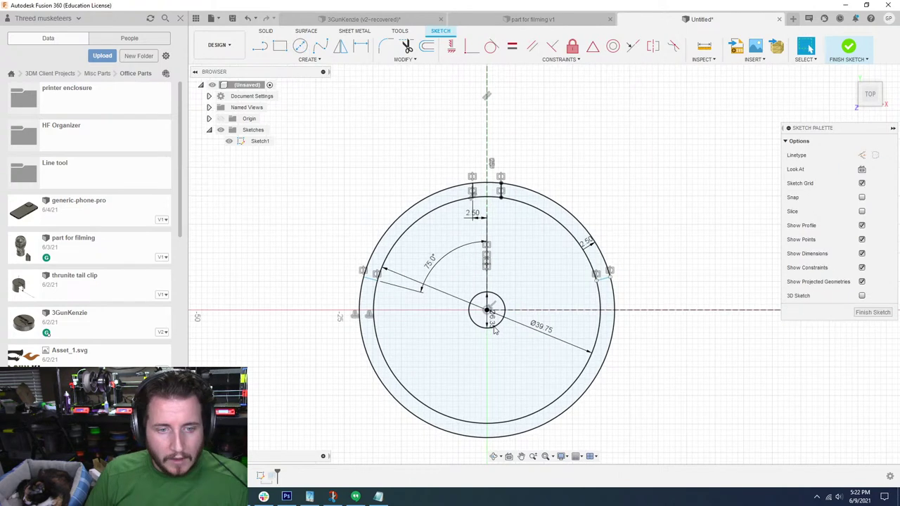
Add a concentric 7.5 mm diameter circle around the small centre circle and finish the sketch
{"action": "key", "text": "c"}
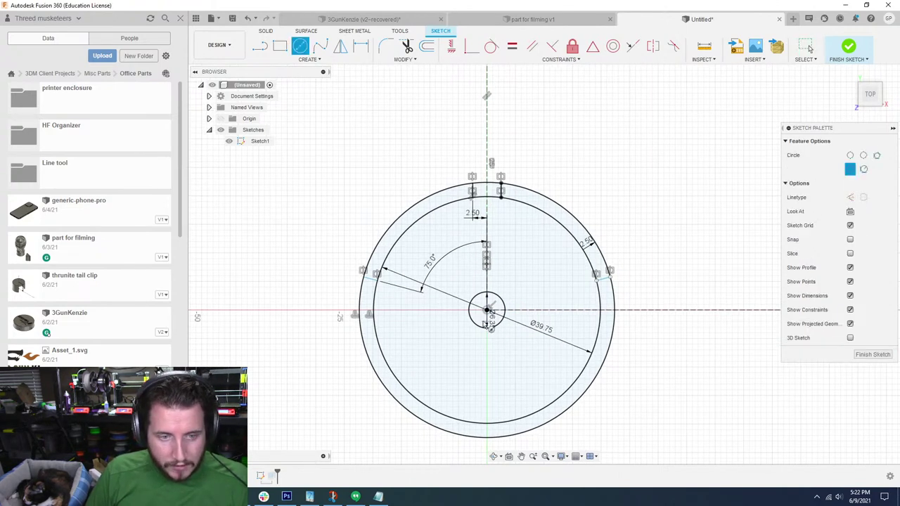
{"action": "left_click", "coordinate": [486, 310]}
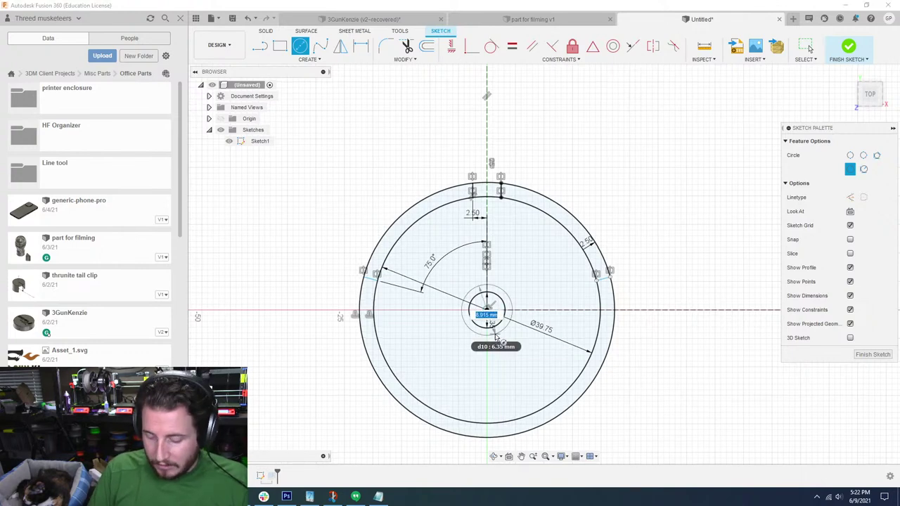
{"action": "type", "text": "7.5mm"}
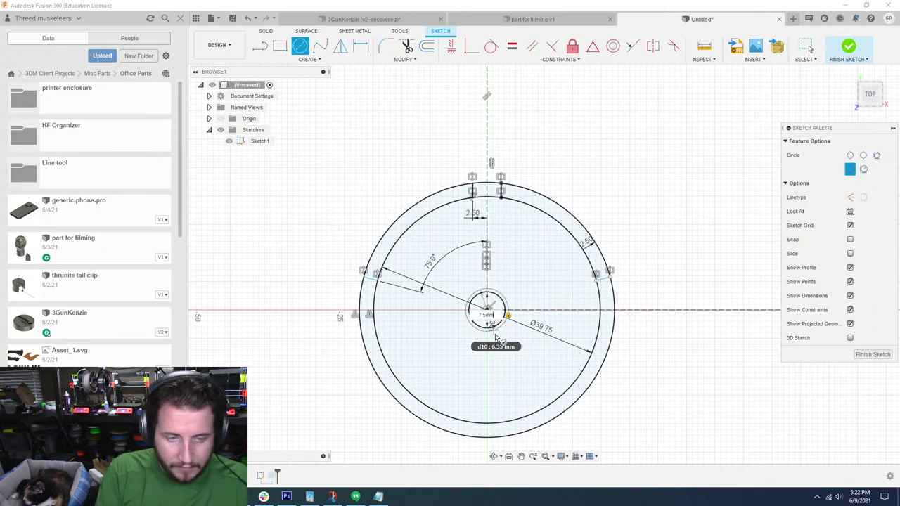
{"action": "key", "text": "Return"}
{"action": "key", "text": "Escape"}
{"action": "scroll", "coordinate": [492, 316], "scroll_direction": "up", "scroll_amount": 5}
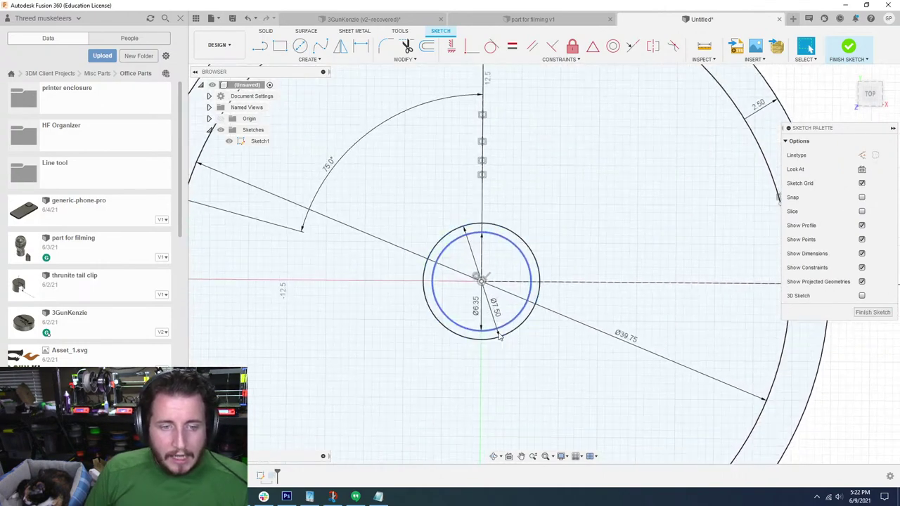
{"action": "scroll", "coordinate": [530, 265], "scroll_direction": "down", "scroll_amount": 2}
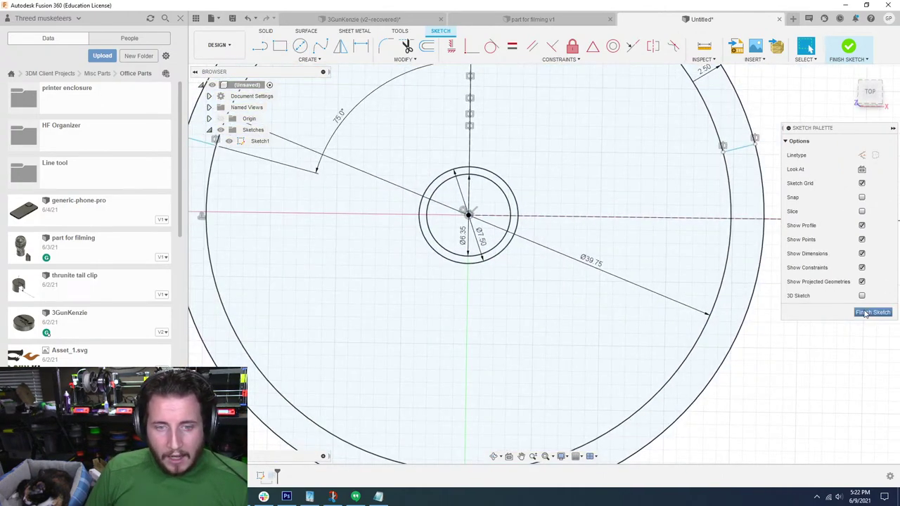
{"action": "left_click", "coordinate": [871, 312]}
{"action": "key", "text": "e"}
{"action": "key", "text": "Return"}
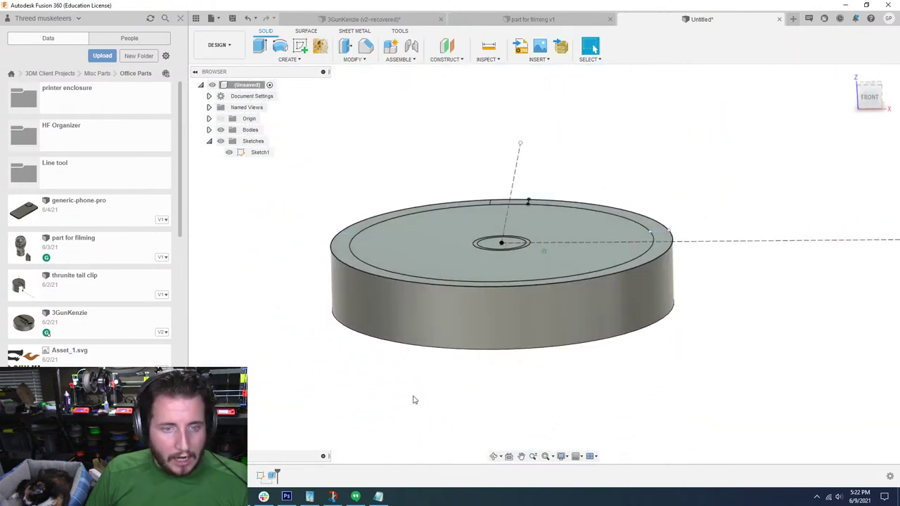
{"action": "left_click", "coordinate": [346, 47]}
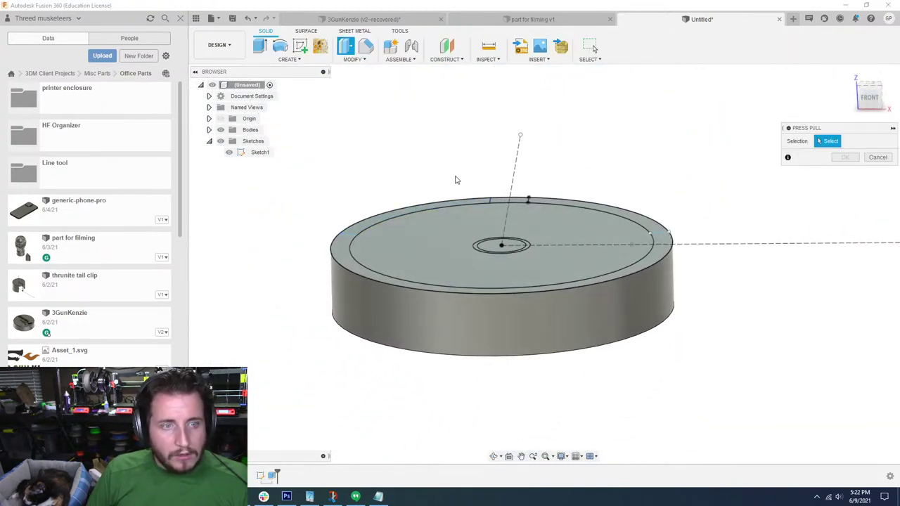
{"action": "key", "text": "Escape"}
{"action": "left_click", "coordinate": [355, 59]}
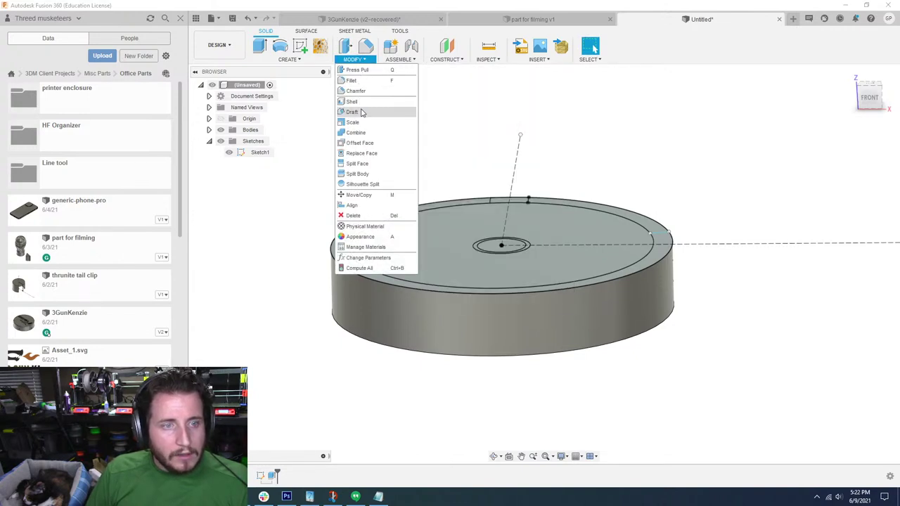
Extrude the inner centre circle profile with an offset start, pulling it down 8.5 mm as a cut through the disc
{"action": "left_click", "coordinate": [263, 48]}
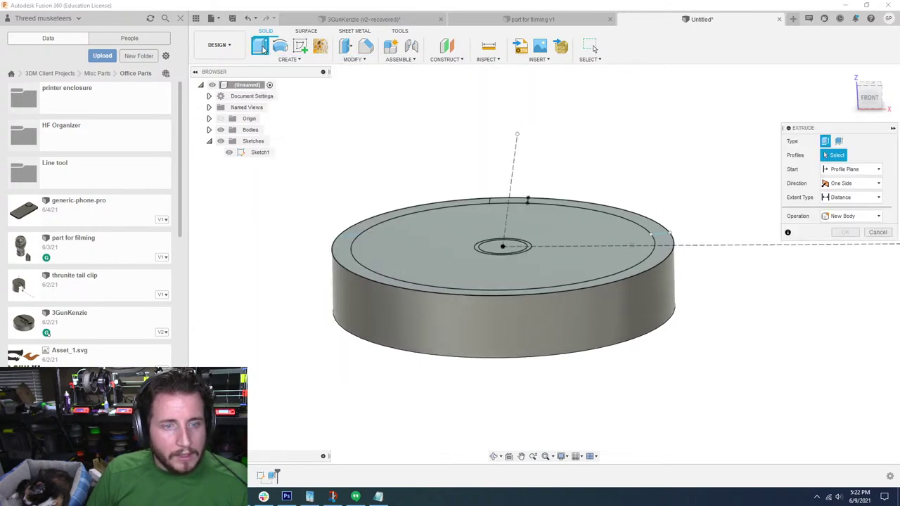
{"action": "middle_click_drag", "start_coordinate": [447, 231], "coordinate": [470, 291], "text": "shift"}
{"action": "left_click", "coordinate": [539, 338]}
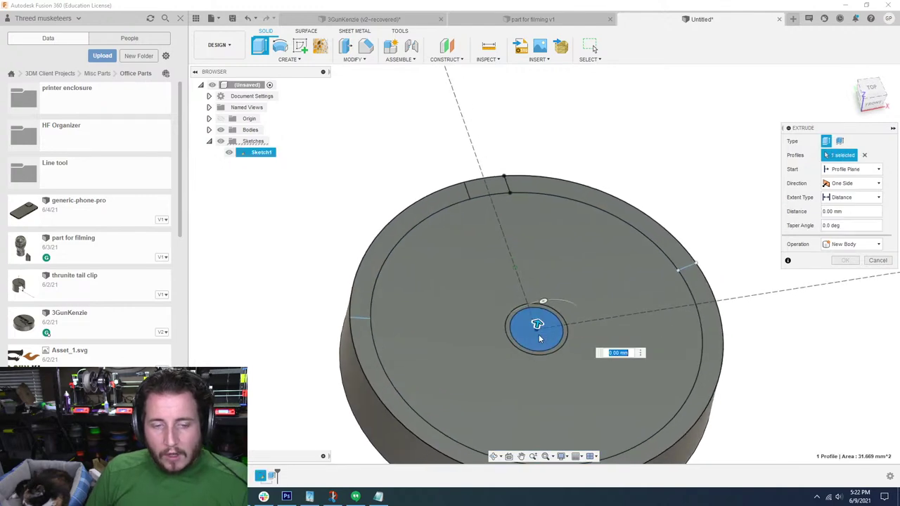
{"action": "left_click", "coordinate": [851, 169]}
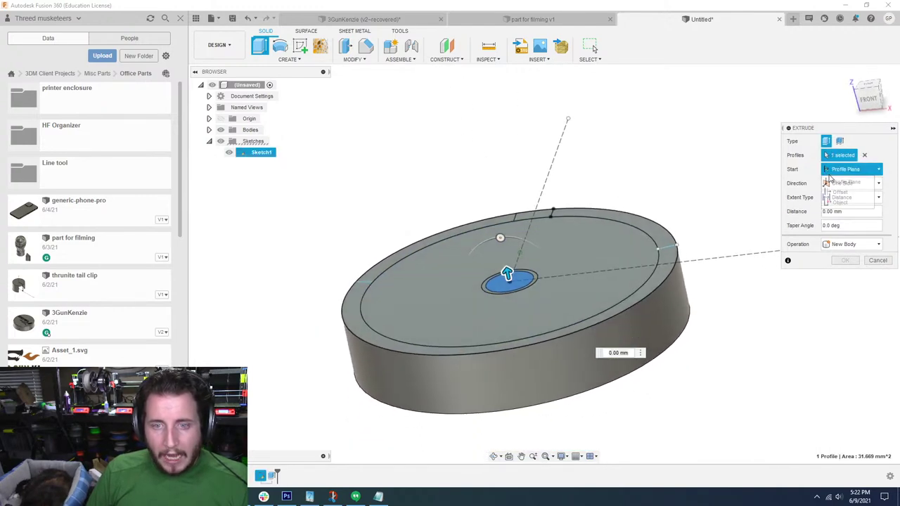
{"action": "left_click", "coordinate": [840, 187]}
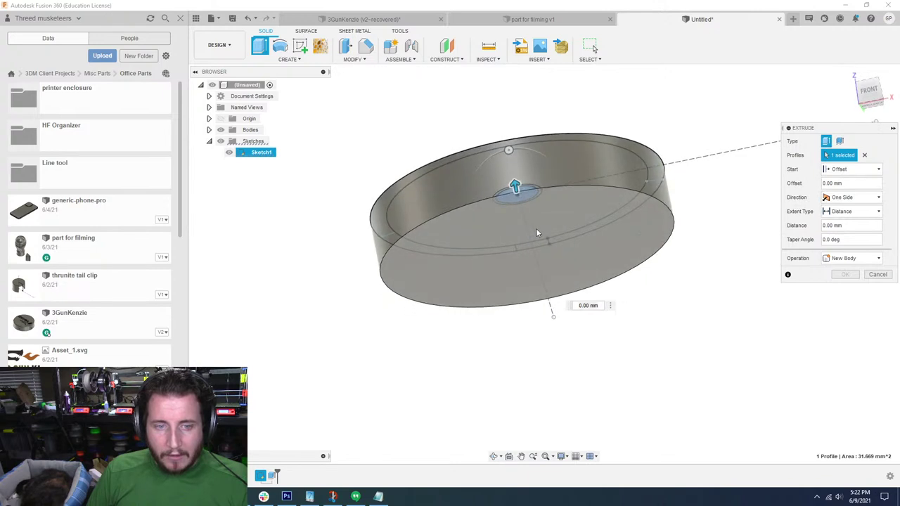
{"action": "left_click_drag", "start_coordinate": [515, 188], "coordinate": [534, 232]}
Set the cut's start offset to -8.5 mm and its distance to 6.25 mm, and complete the extrusion
{"action": "left_click", "coordinate": [842, 184]}
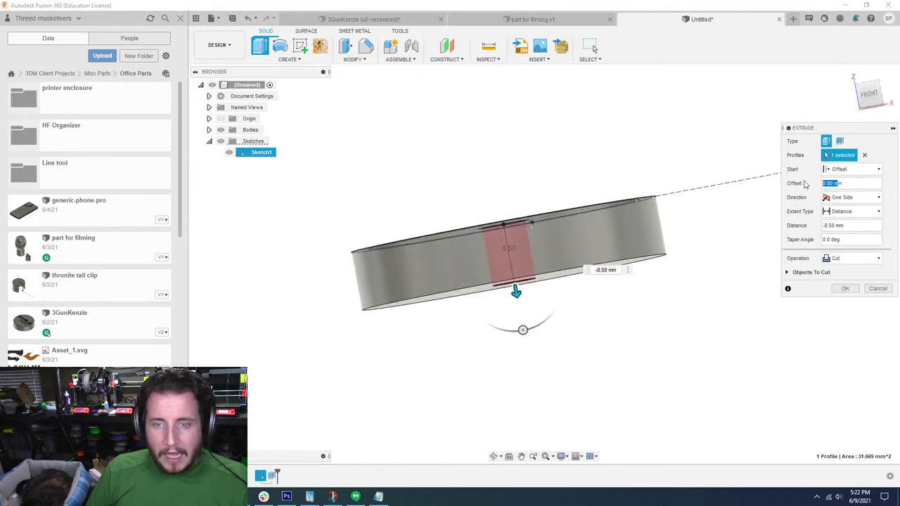
{"action": "key", "text": "BackSpace"}
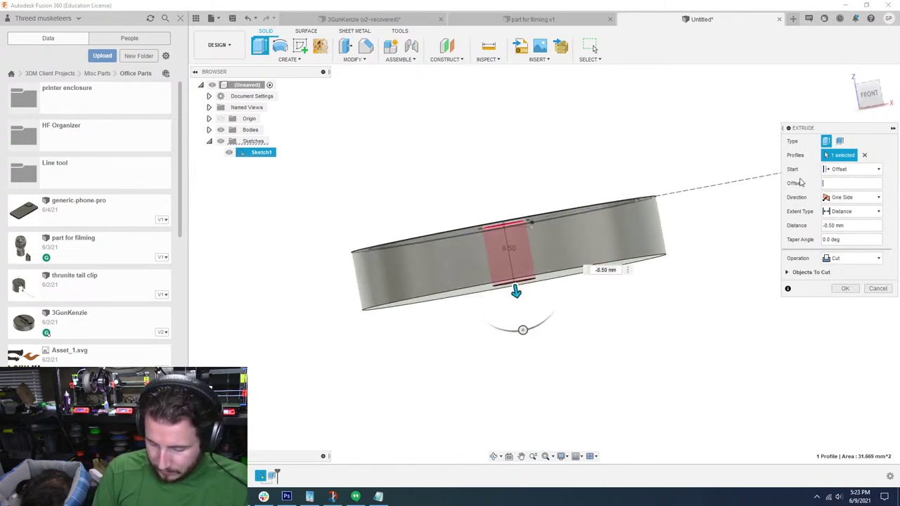
{"action": "type", "text": "8.5"}
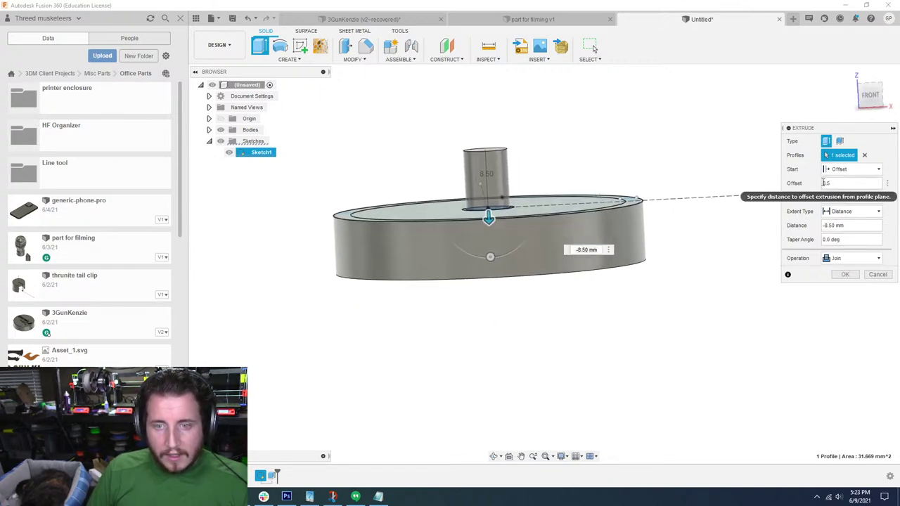
{"action": "left_click", "coordinate": [825, 183]}
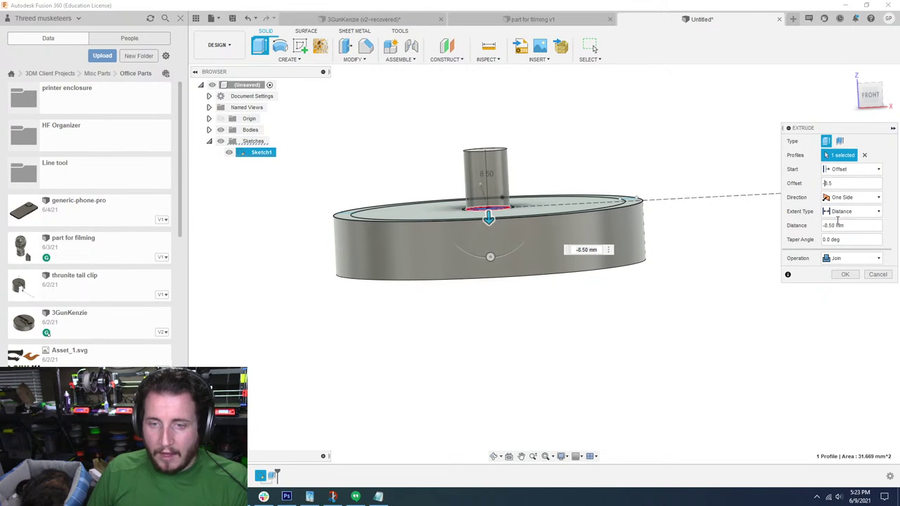
{"action": "left_click_drag", "start_coordinate": [835, 225], "coordinate": [828, 225]}
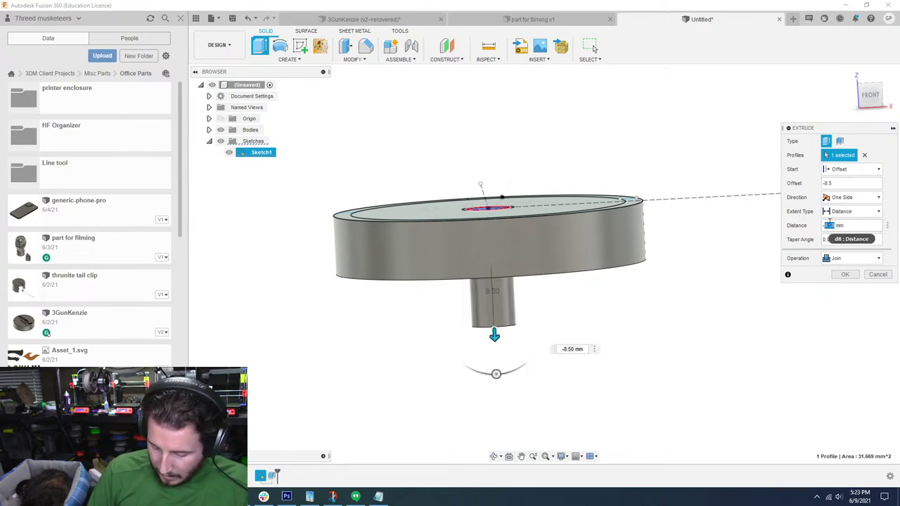
{"action": "type", "text": "6.25"}
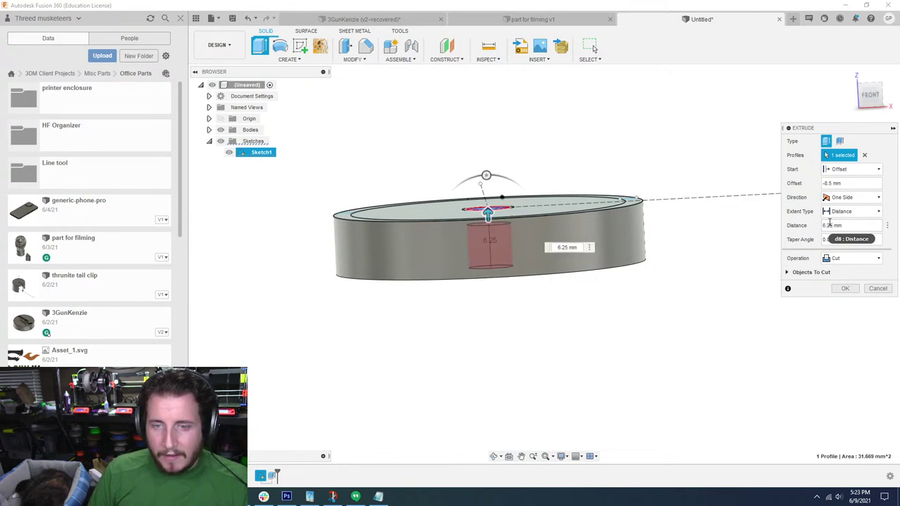
{"action": "key", "text": "Return"}
{"action": "middle_click_drag", "start_coordinate": [830, 225], "coordinate": [759, 256], "text": "shift"}
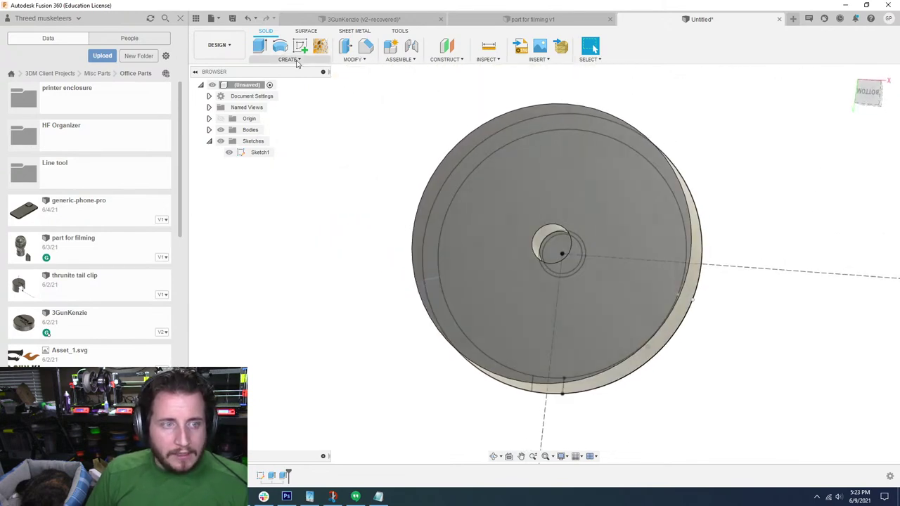
{"action": "left_click", "coordinate": [296, 62]}
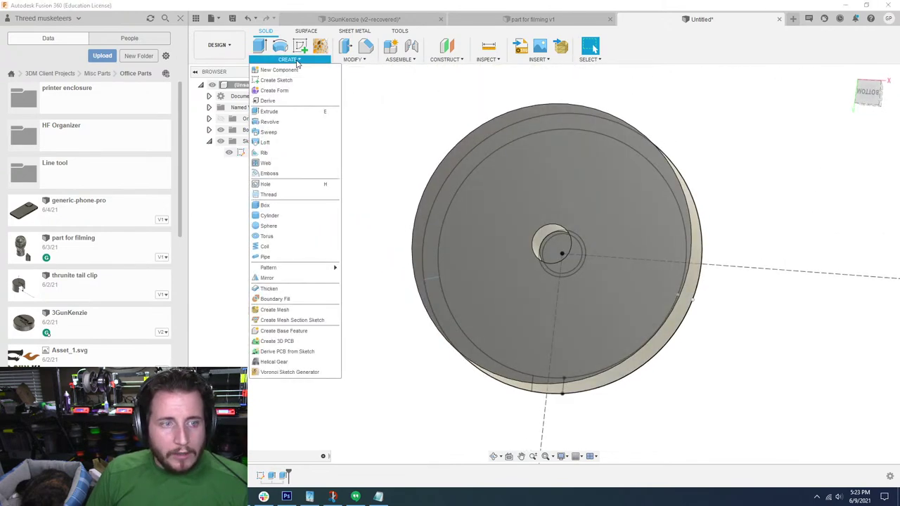
{"action": "left_click", "coordinate": [313, 184]}
{"action": "left_click", "coordinate": [517, 206]}
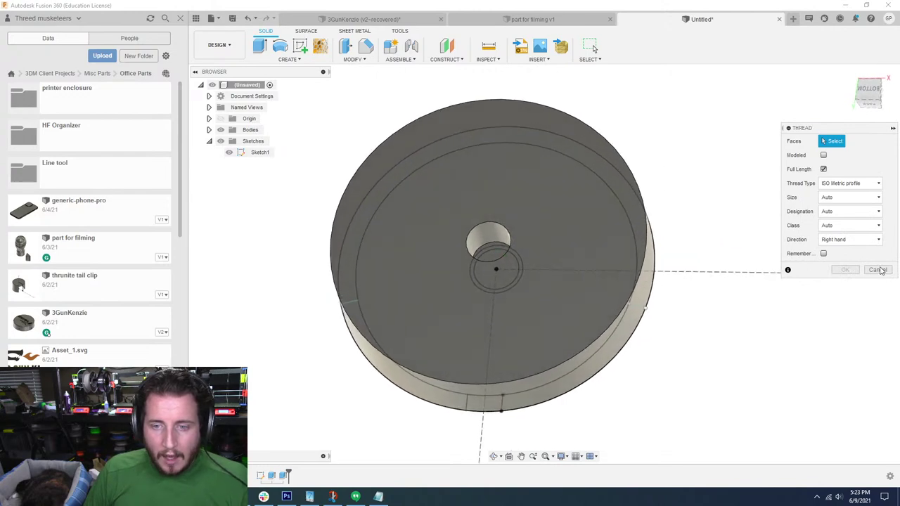
{"action": "left_click", "coordinate": [878, 268]}
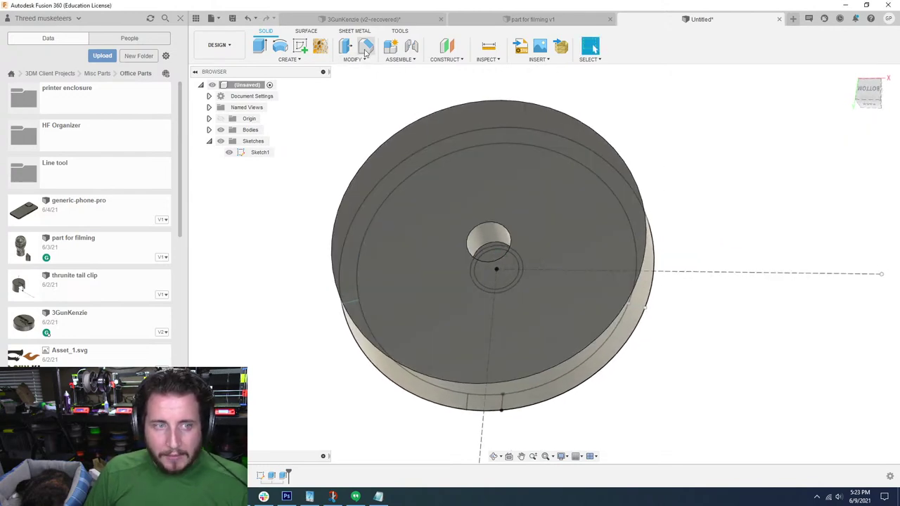
Chamfer the rim of the centre hole on the disc's underside by 1 mm with equal distances
{"action": "left_click", "coordinate": [365, 47]}
{"action": "left_click", "coordinate": [492, 246]}
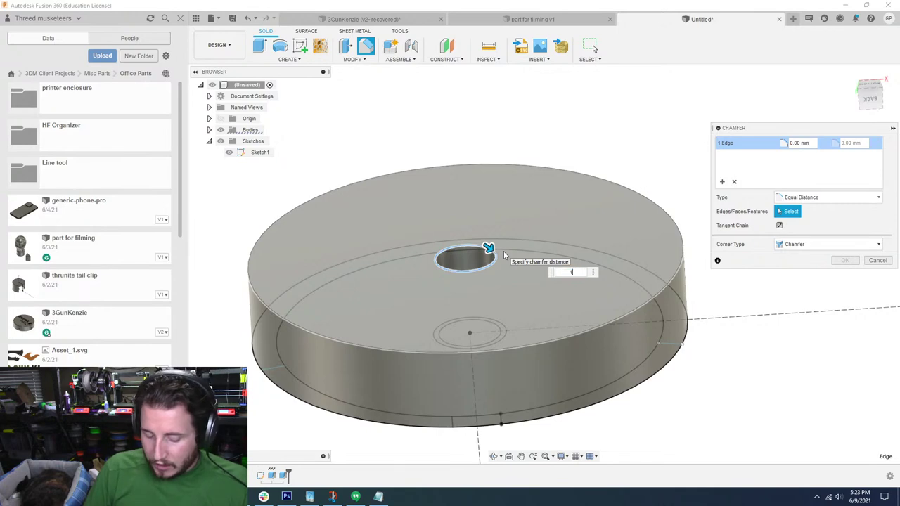
{"action": "type", "text": "1"}
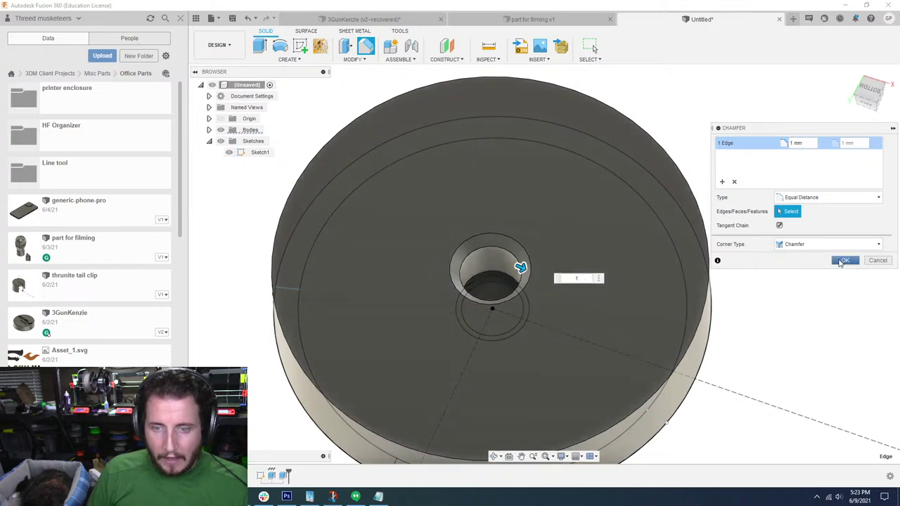
{"action": "left_click", "coordinate": [843, 261]}
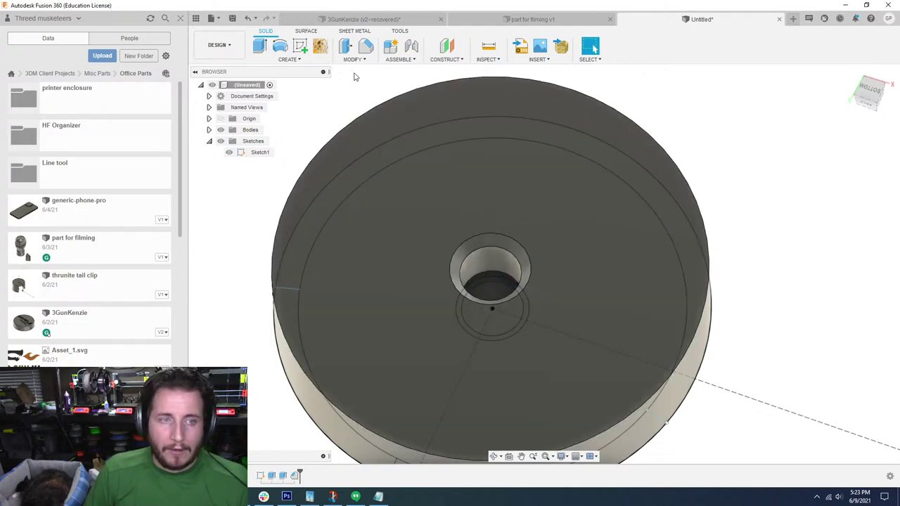
Start a Thread on the centre hole's inner wall, set its type to ACME Screw Threads and check the available sizes
{"action": "left_click", "coordinate": [292, 59]}
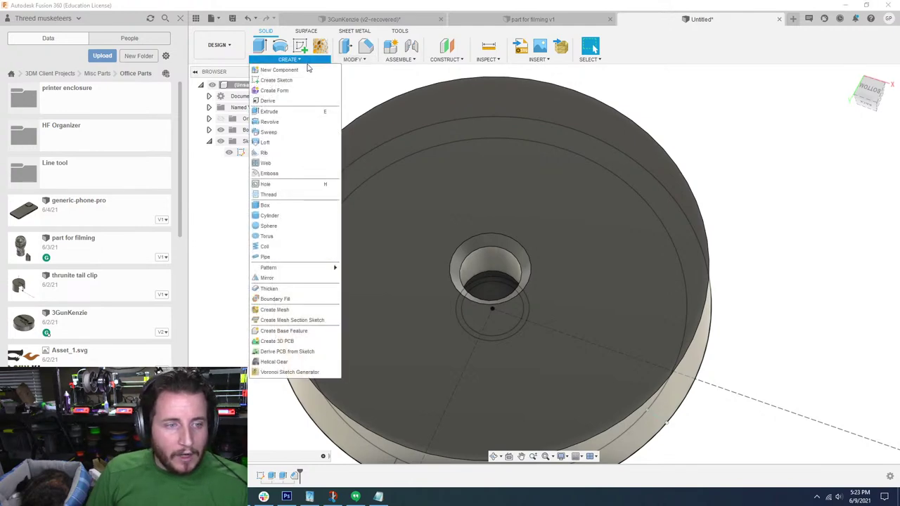
{"action": "left_click", "coordinate": [269, 194]}
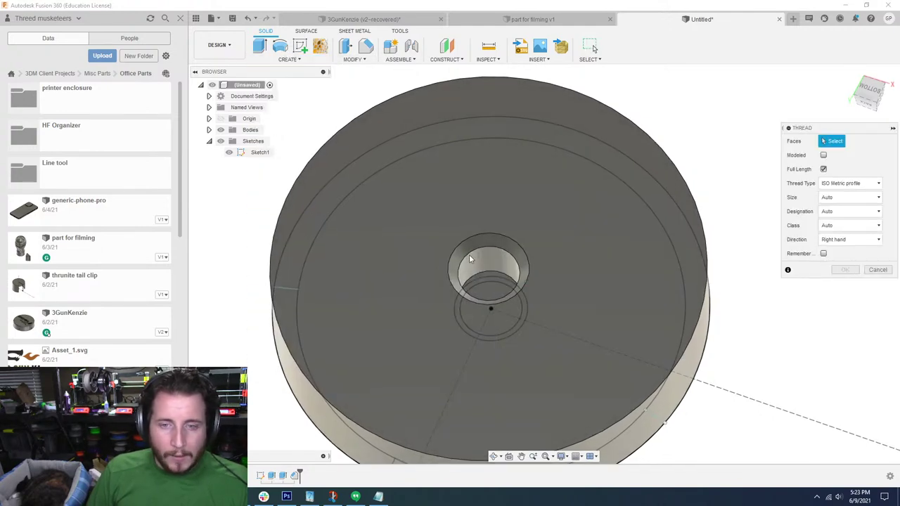
{"action": "left_click", "coordinate": [502, 253]}
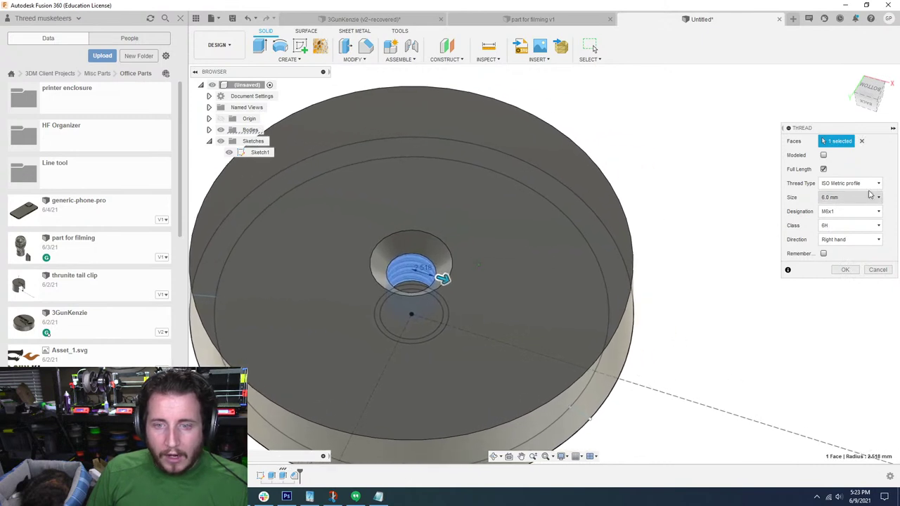
{"action": "left_click", "coordinate": [867, 183]}
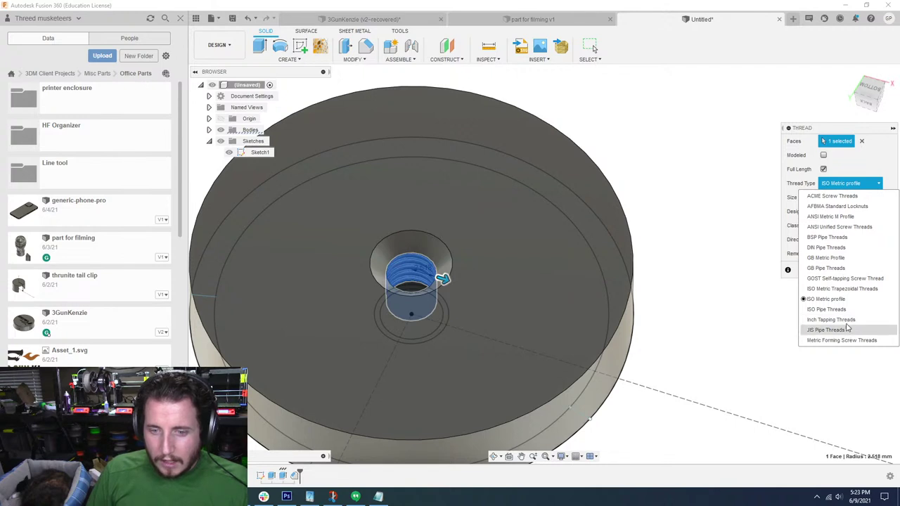
{"action": "left_click", "coordinate": [842, 197]}
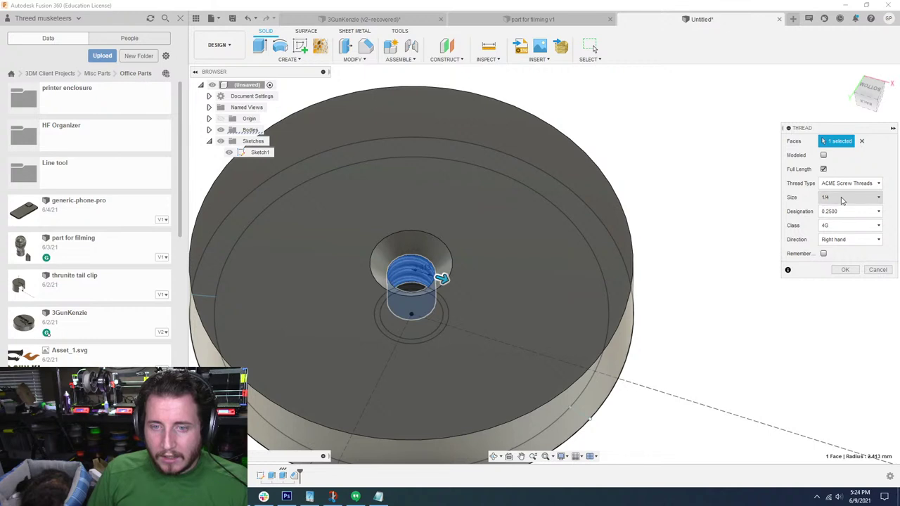
{"action": "left_click", "coordinate": [843, 198]}
{"action": "left_click", "coordinate": [843, 198]}
Try the GB Pipe Threads, ISO Pipe Threads and Inch Tapping Threads types on the centre hole
{"action": "left_click", "coordinate": [837, 185]}
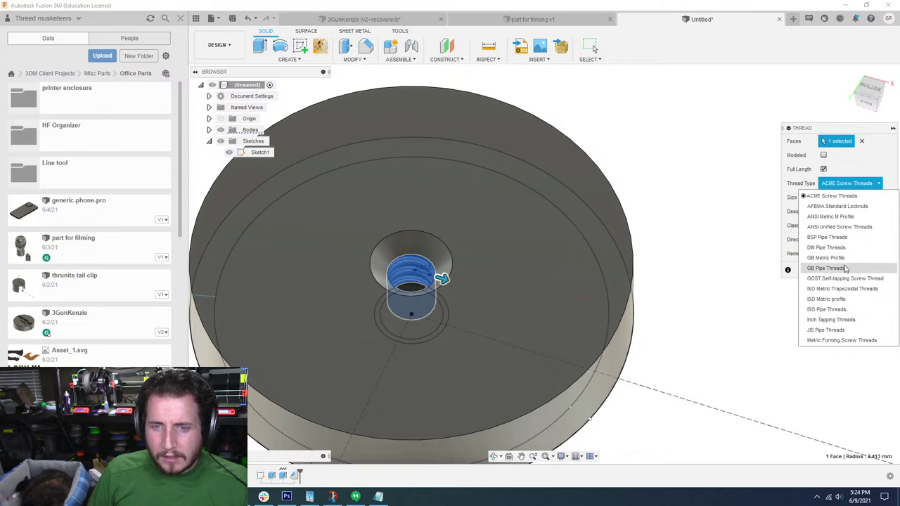
{"action": "left_click", "coordinate": [827, 268]}
{"action": "left_click", "coordinate": [847, 183]}
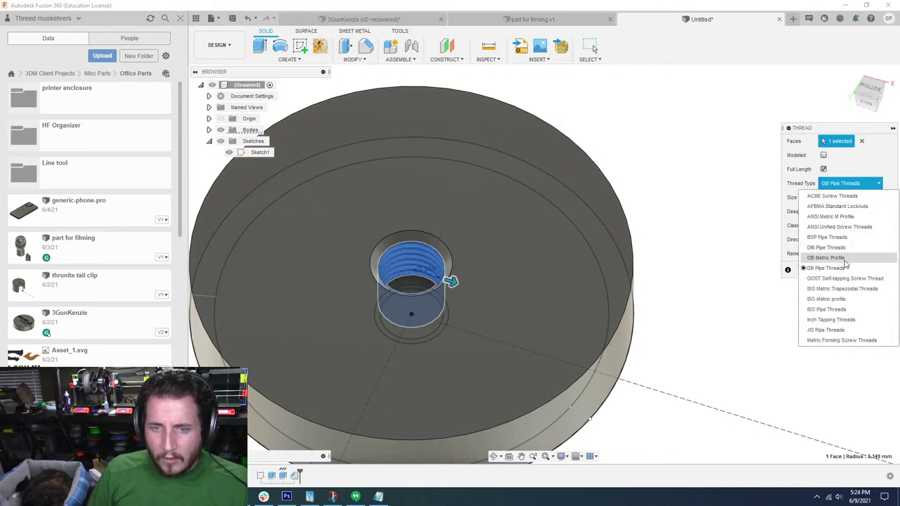
{"action": "left_click", "coordinate": [847, 309]}
{"action": "left_click", "coordinate": [843, 197]}
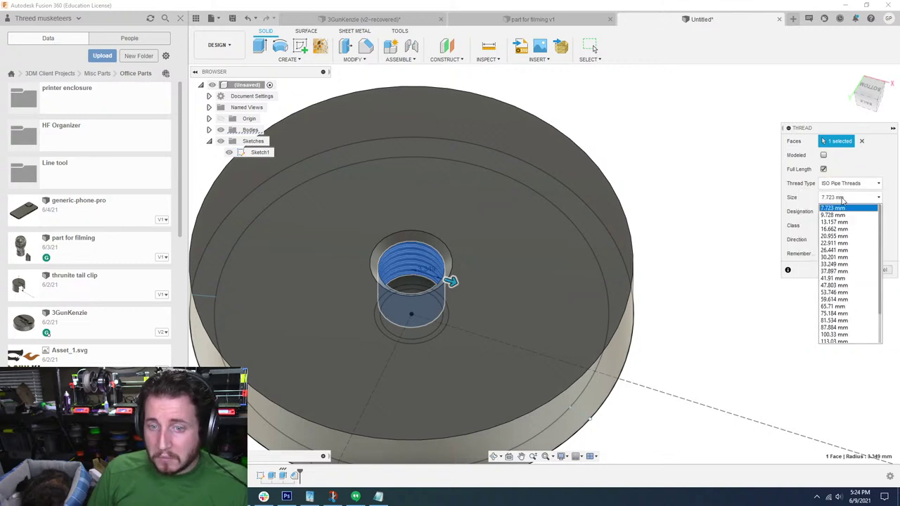
{"action": "left_click", "coordinate": [843, 199]}
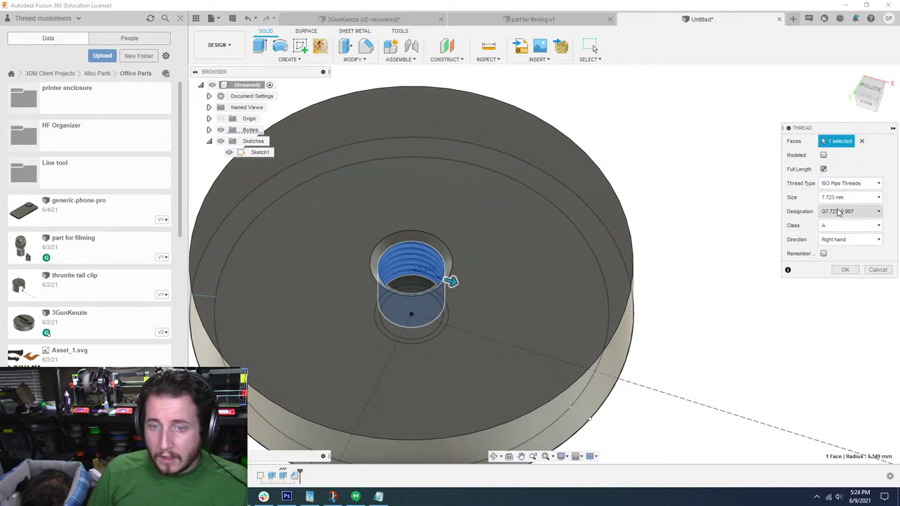
{"action": "left_click", "coordinate": [836, 185]}
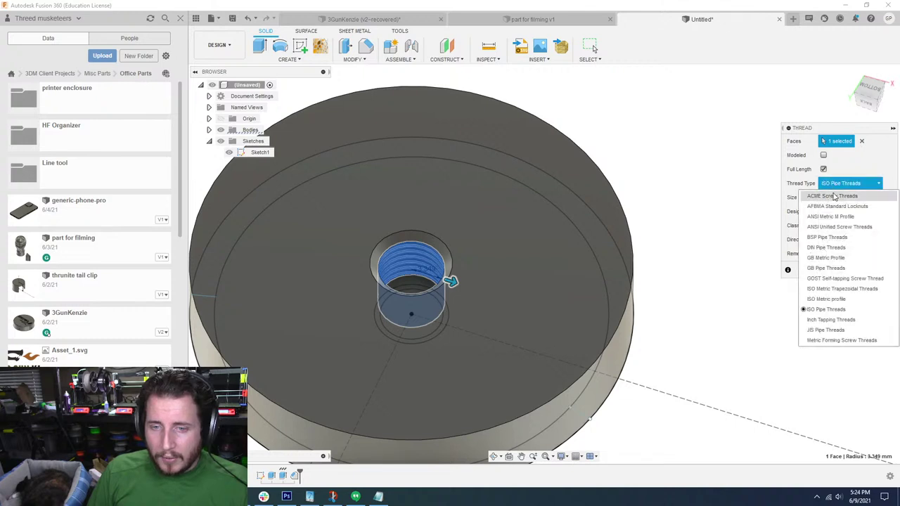
{"action": "left_click", "coordinate": [832, 319]}
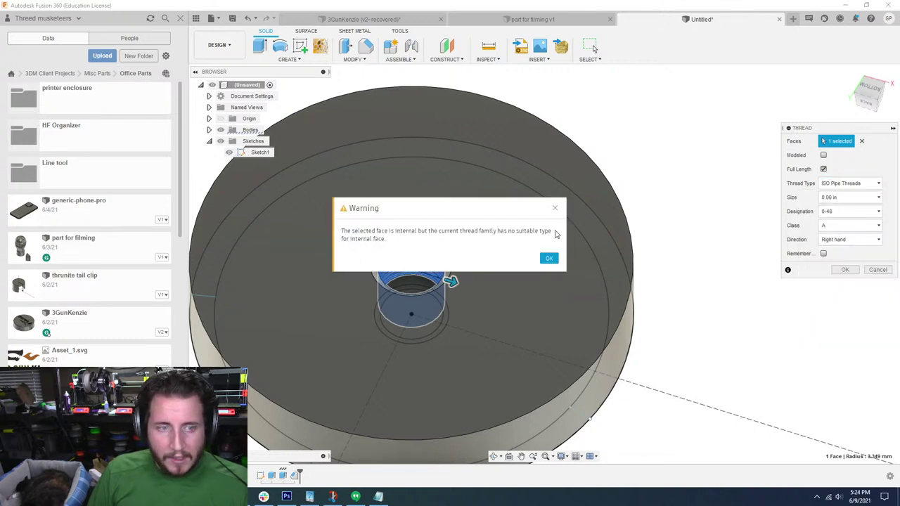
{"action": "left_click", "coordinate": [549, 258]}
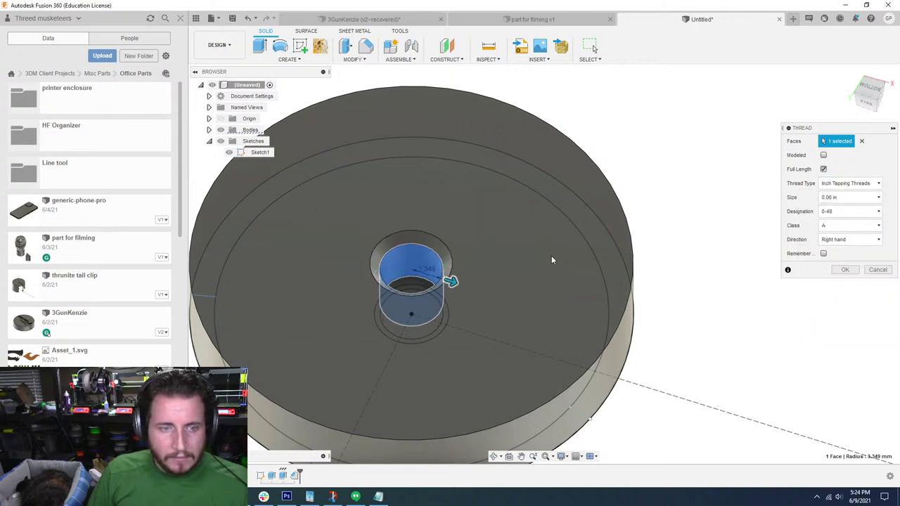
Set the hole's thread type to ACME Screw Threads and check the available designations
{"action": "left_click", "coordinate": [865, 184]}
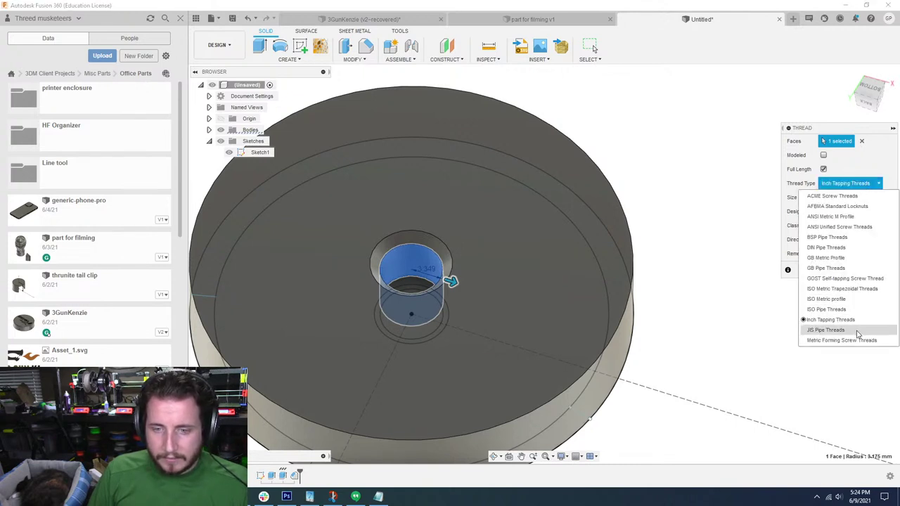
{"action": "left_click", "coordinate": [828, 197]}
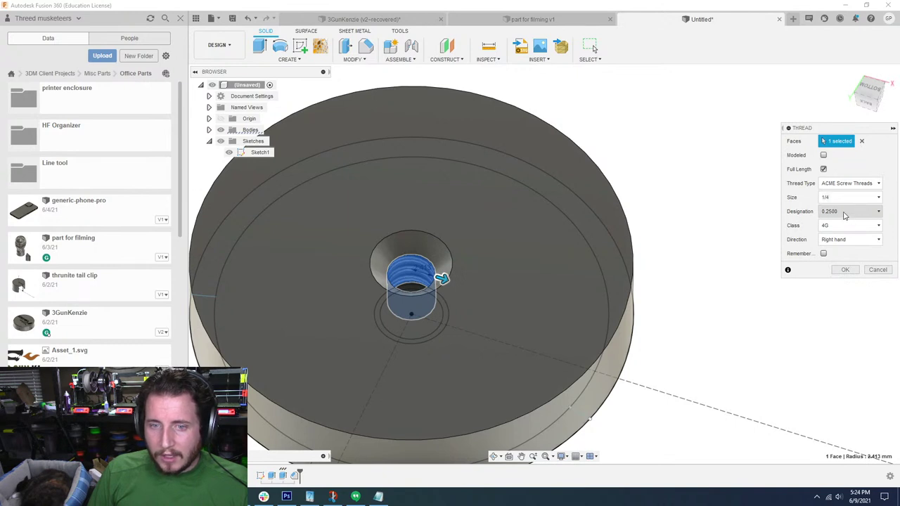
{"action": "left_click", "coordinate": [843, 213]}
{"action": "left_click", "coordinate": [844, 214]}
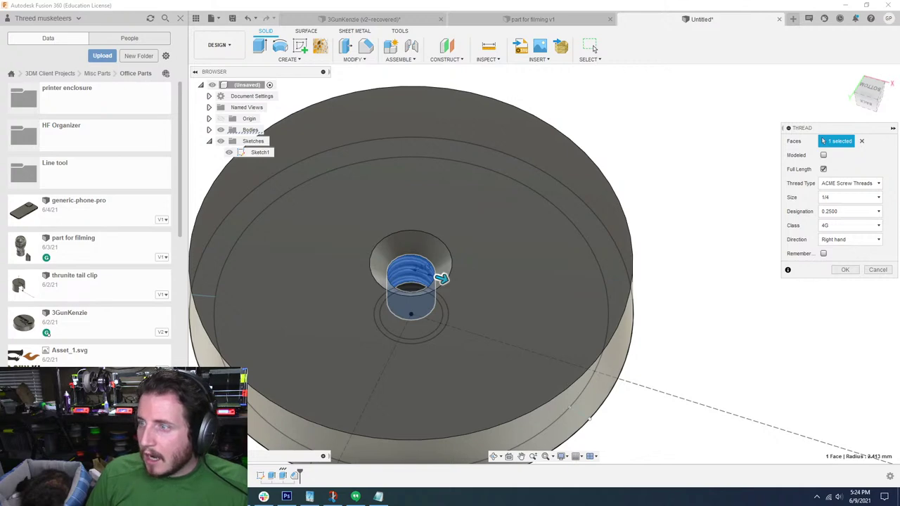
Switch to the browser and review the forum thread on adding 1/4-20 threads and the search results for "1/4-20 in fusion"
{"action": "left_click_drag", "start_coordinate": [554, 40], "coordinate": [448, 33]}
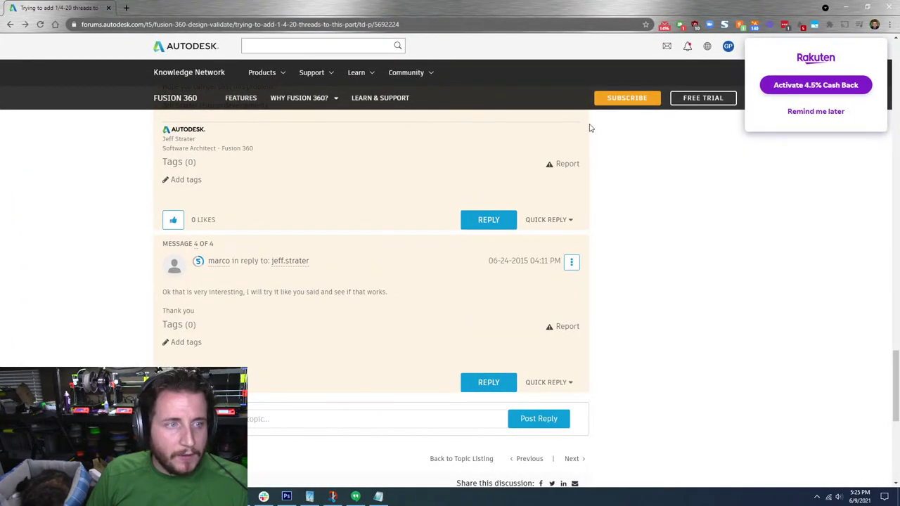
{"action": "left_click", "coordinate": [2, 26]}
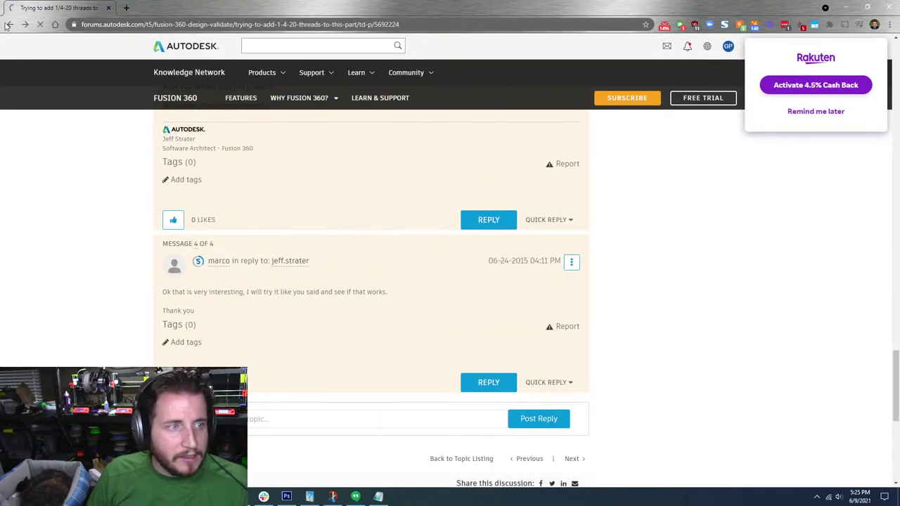
{"action": "scroll", "coordinate": [99, 210], "scroll_direction": "down", "scroll_amount": 1}
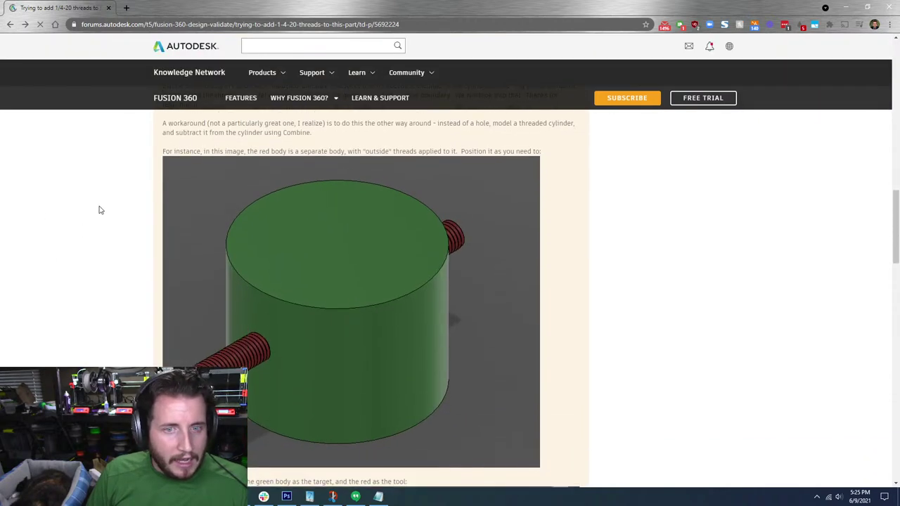
{"action": "scroll", "coordinate": [99, 209], "scroll_direction": "down", "scroll_amount": 1}
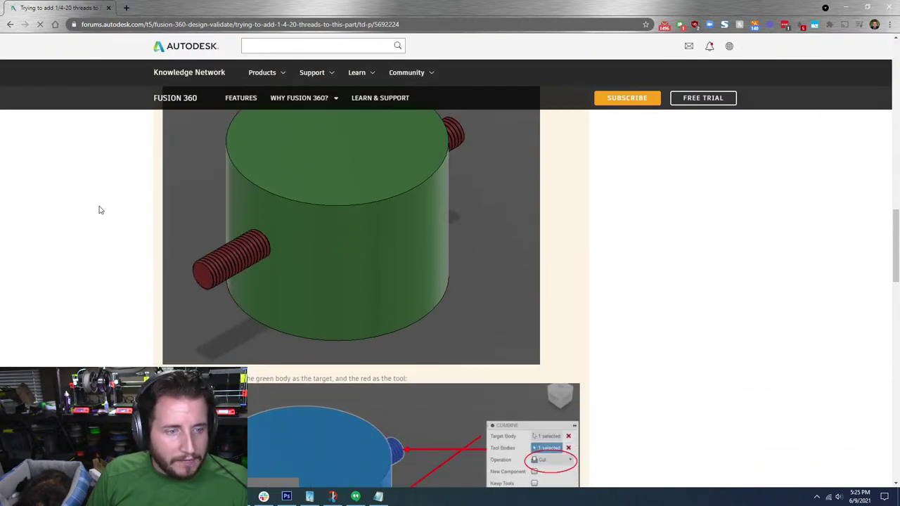
{"action": "left_click", "coordinate": [10, 24]}
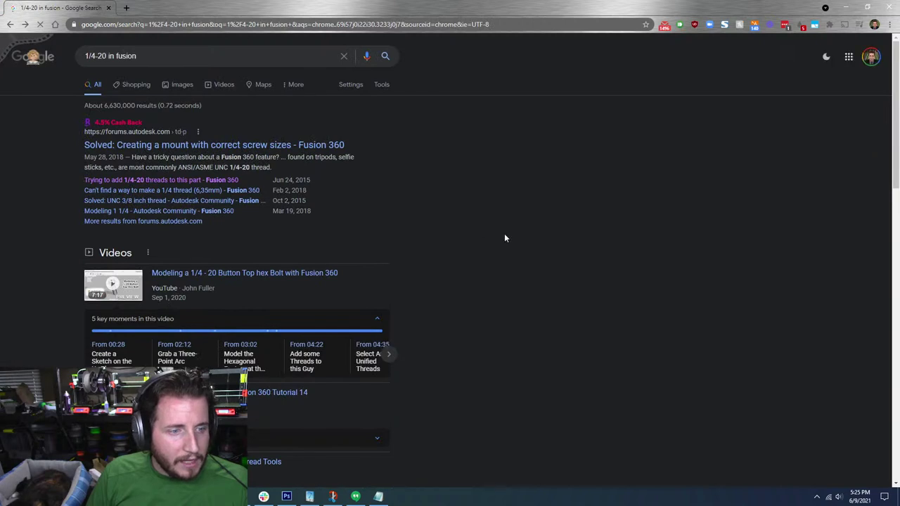
{"action": "scroll", "coordinate": [500, 232], "scroll_direction": "down", "scroll_amount": 1}
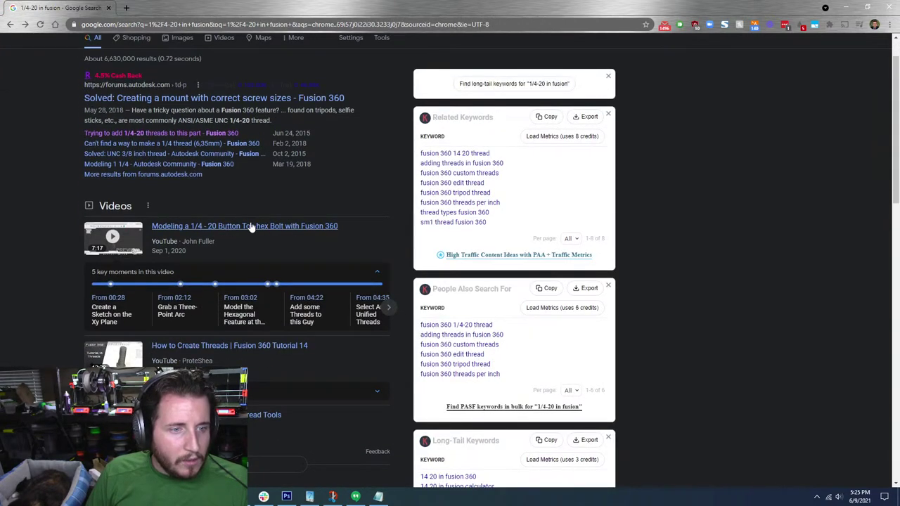
Open the McMaster-Carr website from the suggested pages
{"action": "left_click", "coordinate": [201, 23]}
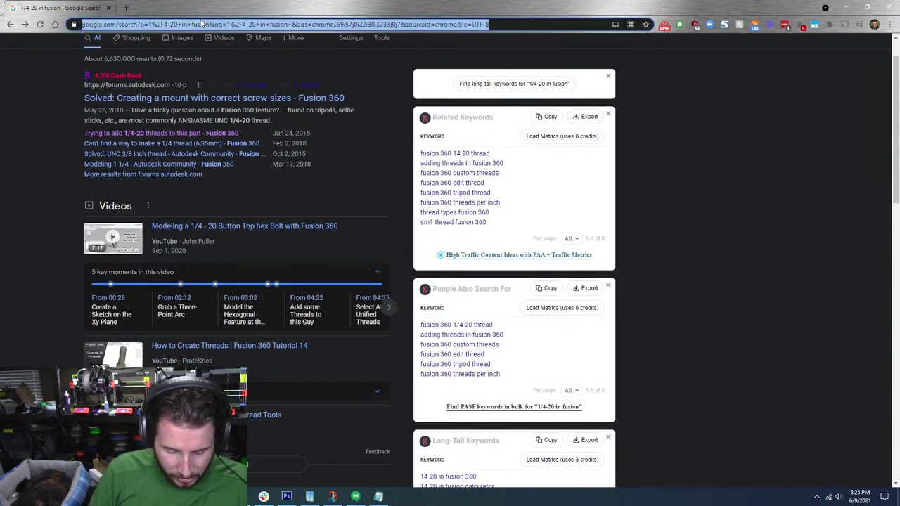
{"action": "type", "text": "mc"}
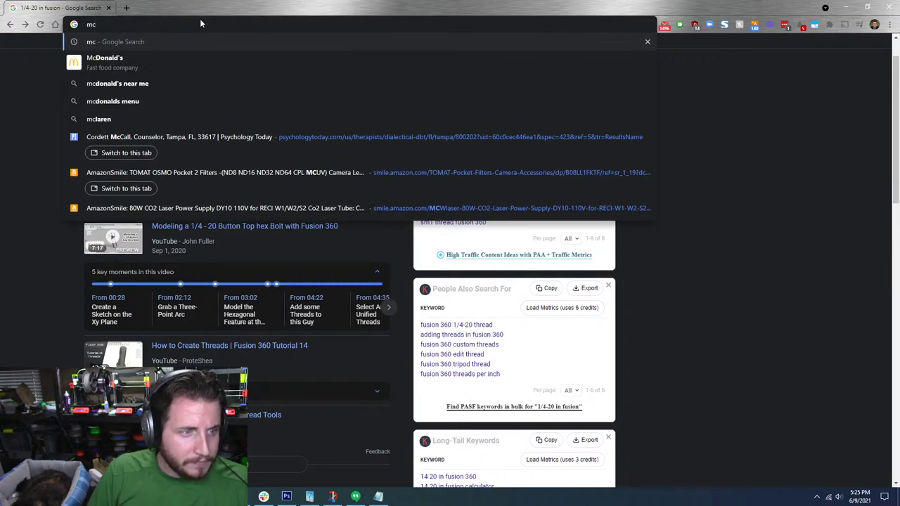
{"action": "type", "text": "mas"}
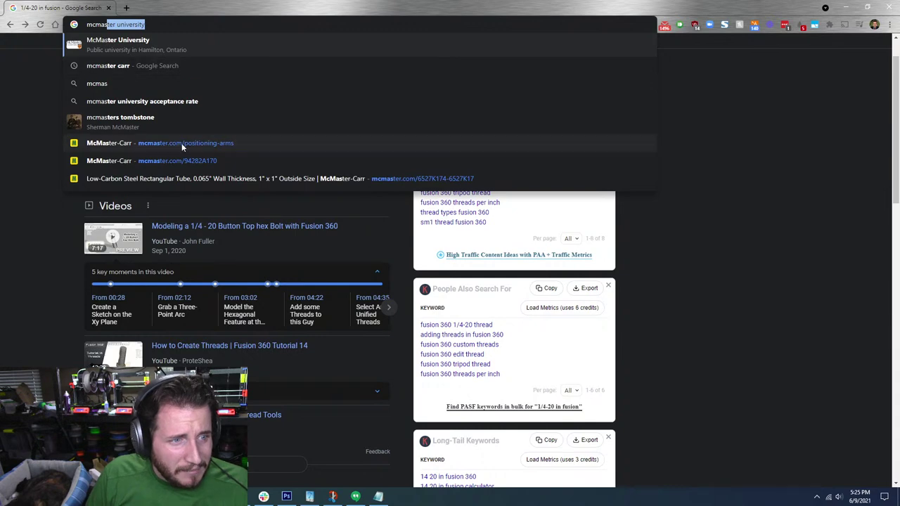
{"action": "left_click", "coordinate": [123, 162]}
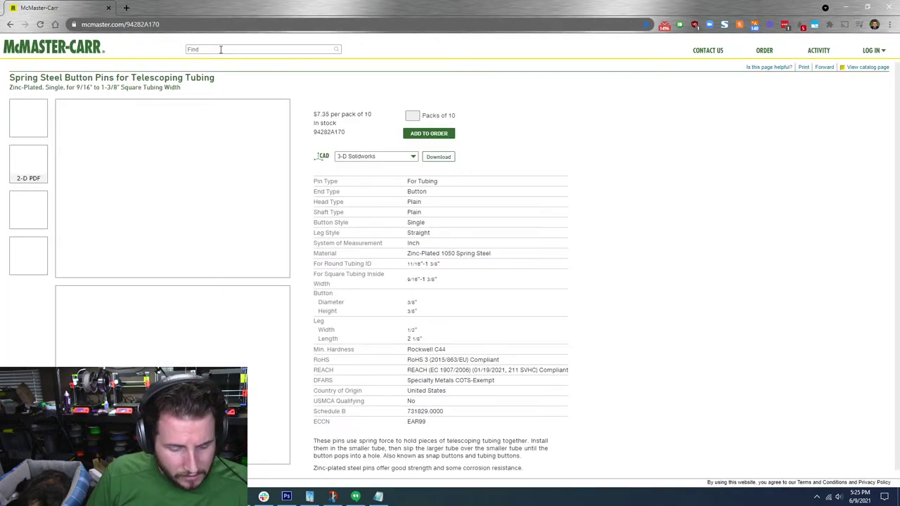
Search McMaster-Carr for "1/4 20" and open the Phillips rounded head screws in the results
{"action": "type", "text": "14/20"}
{"action": "key", "text": "Return"}
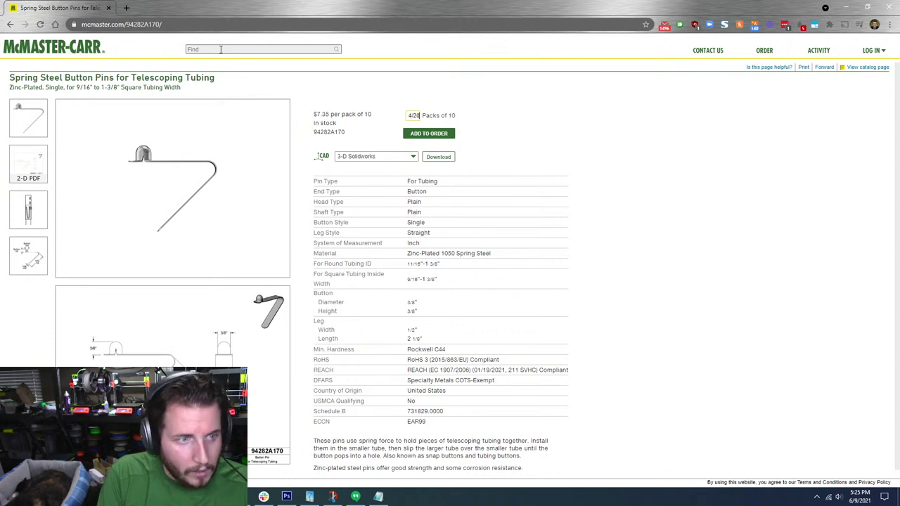
{"action": "left_click", "coordinate": [221, 49]}
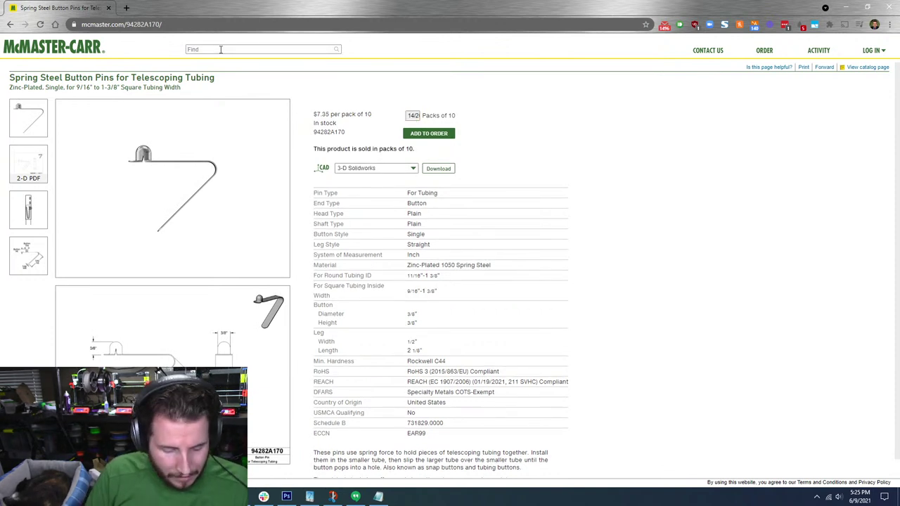
{"action": "type", "text": "1"}
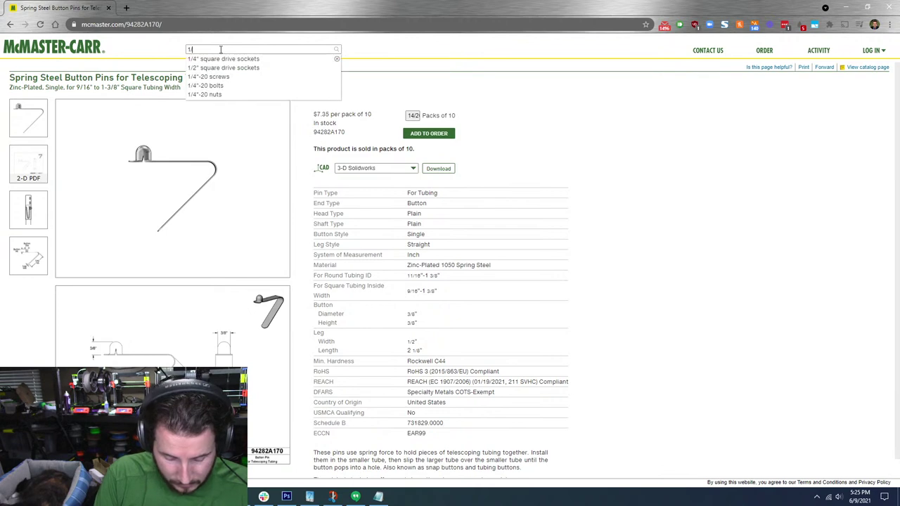
{"action": "type", "text": "/ 20"}
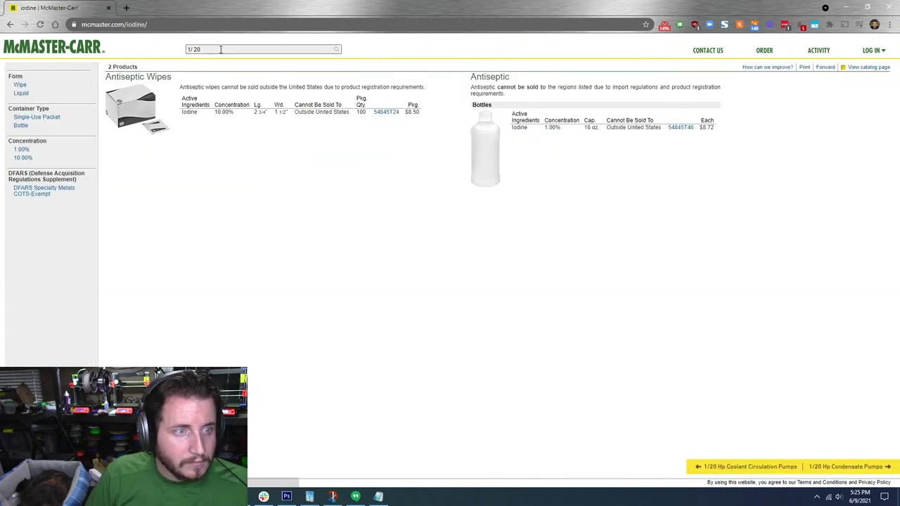
{"action": "left_click", "coordinate": [194, 49]}
{"action": "key", "text": "BackSpace"}
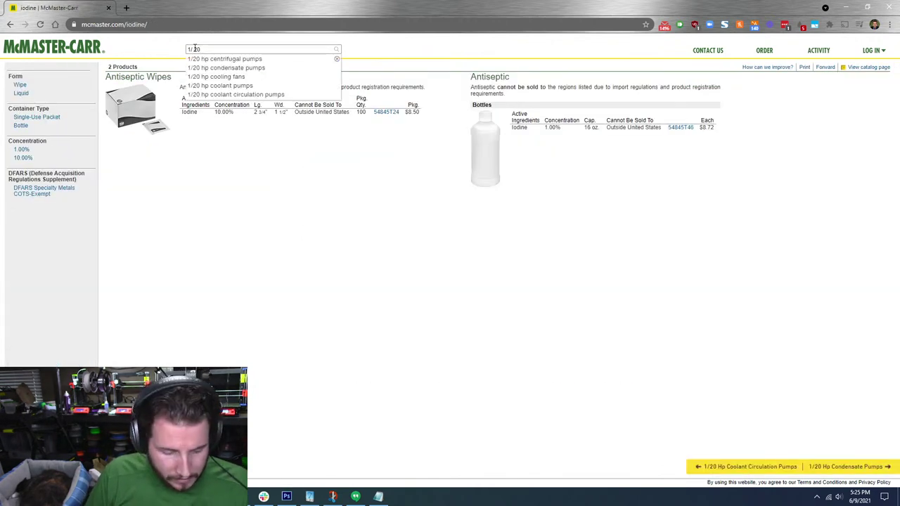
{"action": "type", "text": "4"}
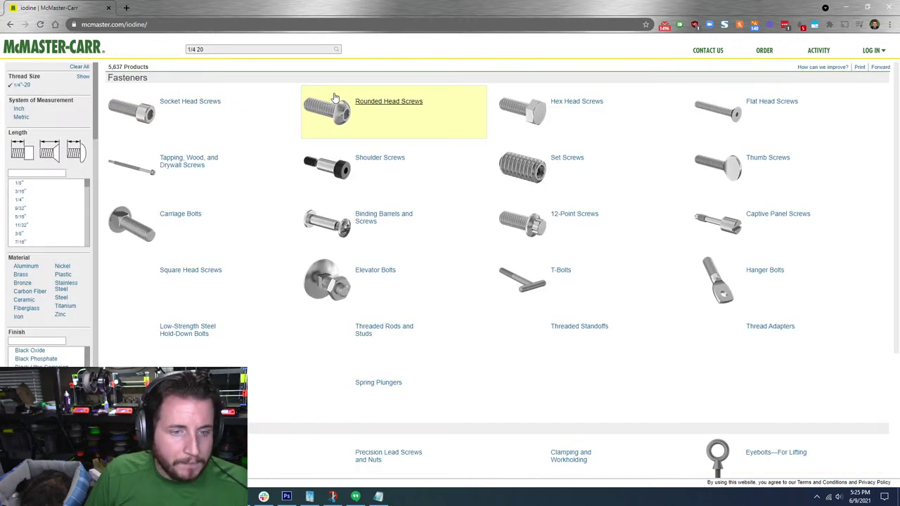
{"action": "left_click", "coordinate": [404, 108]}
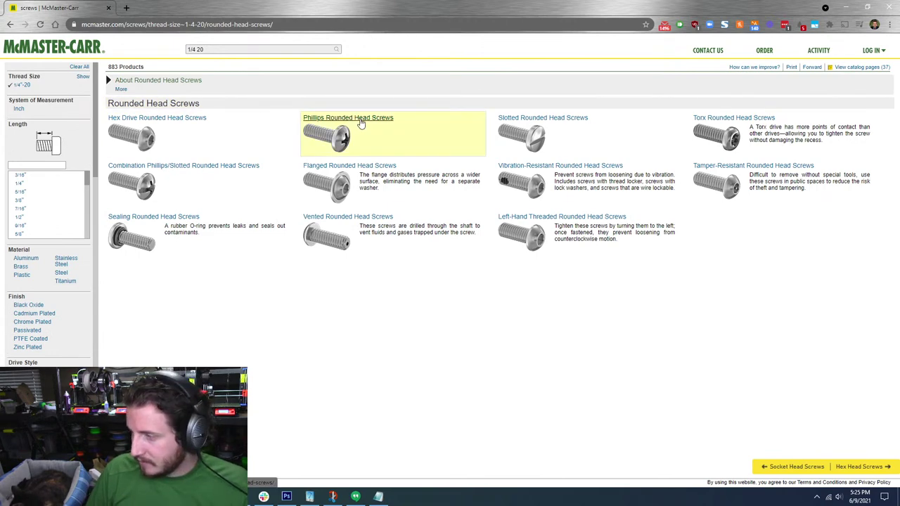
{"action": "left_click", "coordinate": [360, 120]}
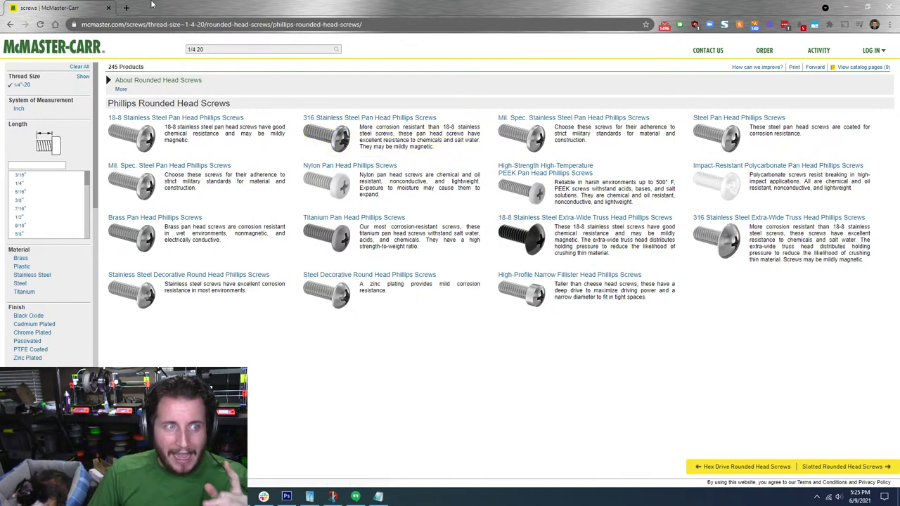
Return to Fusion 360 and make the centre hole's thread modeled
{"action": "left_click_drag", "start_coordinate": [171, 4], "coordinate": [899, 77]}
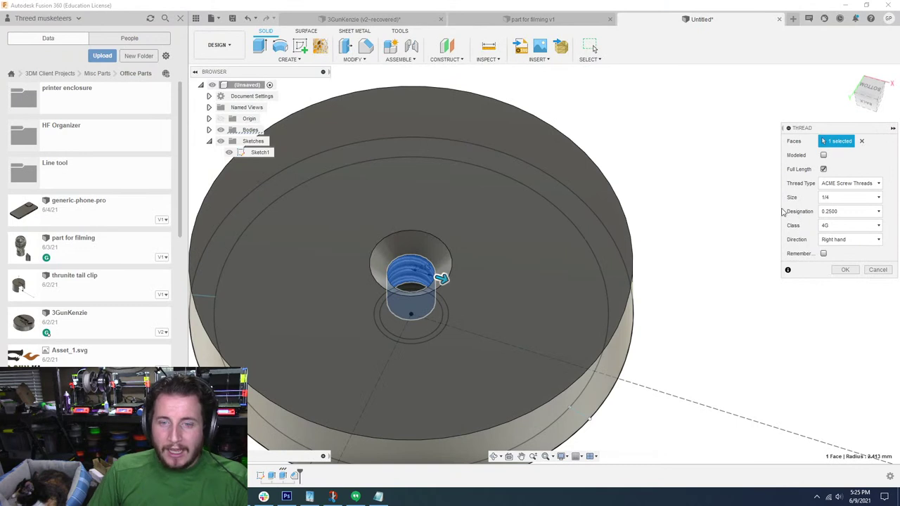
{"action": "left_click", "coordinate": [838, 184]}
{"action": "left_click", "coordinate": [837, 184]}
{"action": "left_click", "coordinate": [823, 154]}
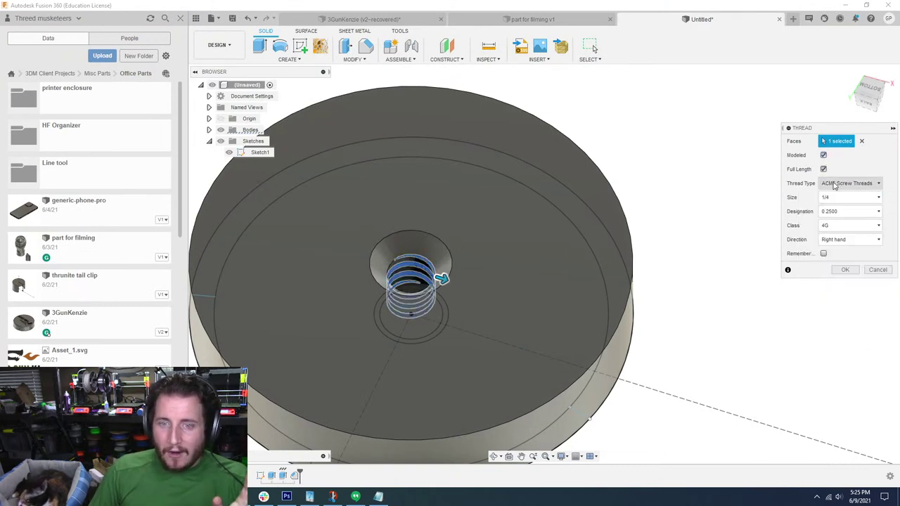
Try ISO Pipe Threads on the centre hole, check its sizes and designations, and restore the ACME Screw Threads type
{"action": "left_click", "coordinate": [835, 184]}
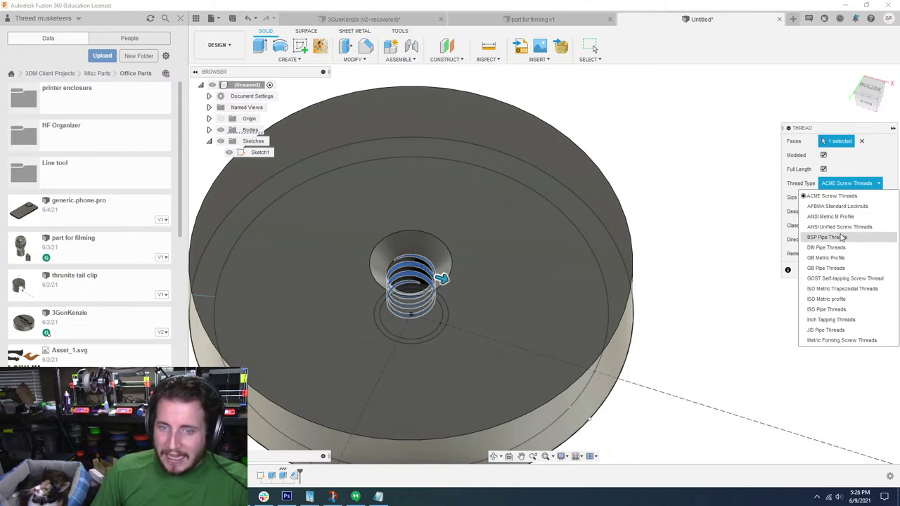
{"action": "left_click", "coordinate": [828, 310]}
{"action": "left_click", "coordinate": [851, 198]}
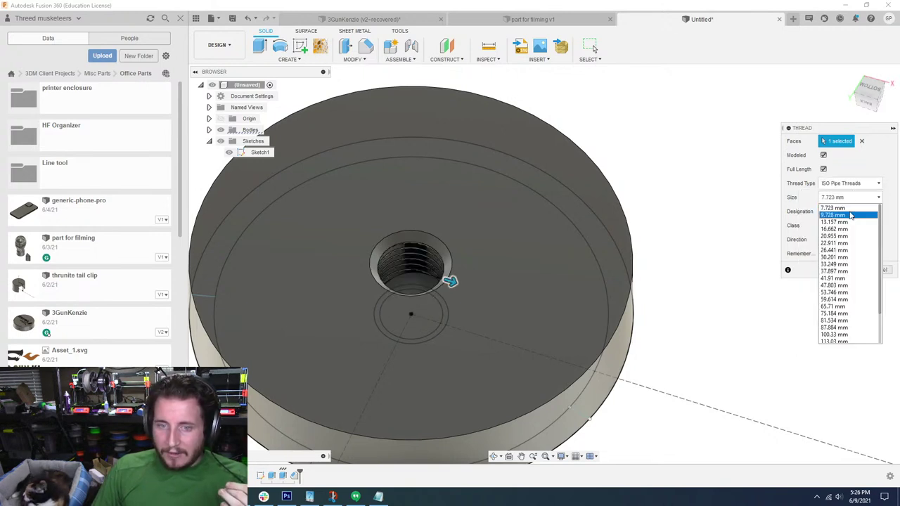
{"action": "scroll", "coordinate": [871, 256], "scroll_direction": "down", "scroll_amount": 2}
{"action": "scroll", "coordinate": [873, 257], "scroll_direction": "up", "scroll_amount": 2}
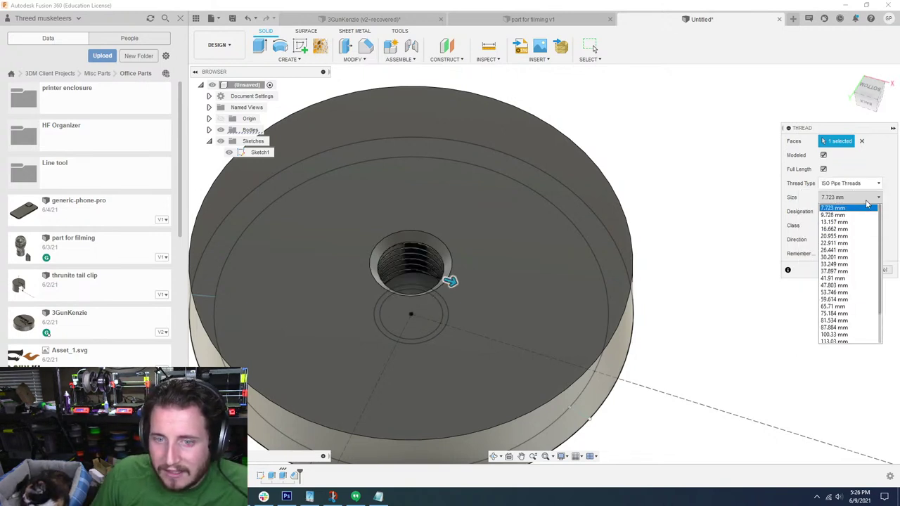
{"action": "left_click", "coordinate": [867, 206]}
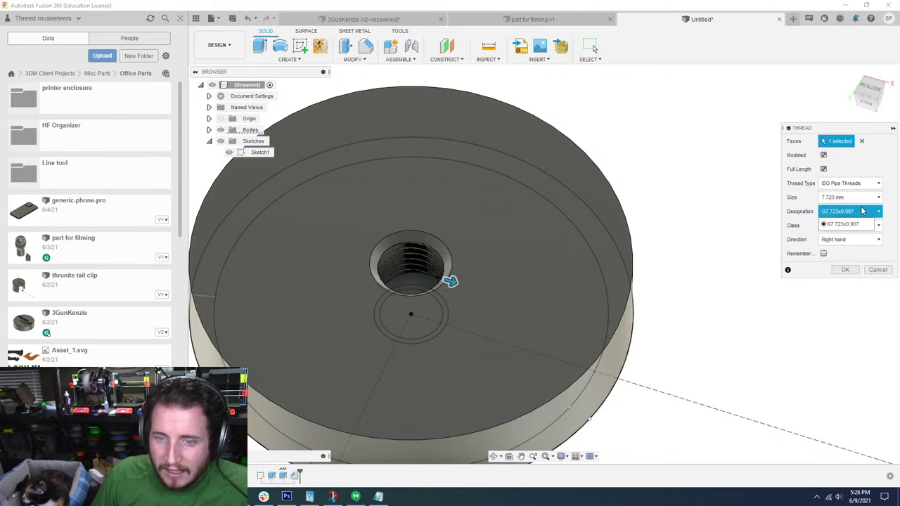
{"action": "left_click", "coordinate": [863, 202]}
{"action": "left_click", "coordinate": [865, 185]}
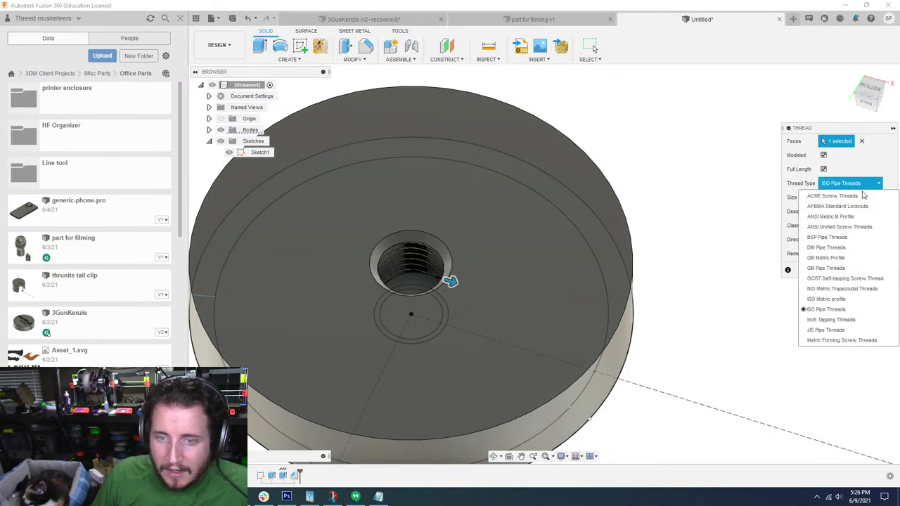
{"action": "left_click", "coordinate": [833, 196]}
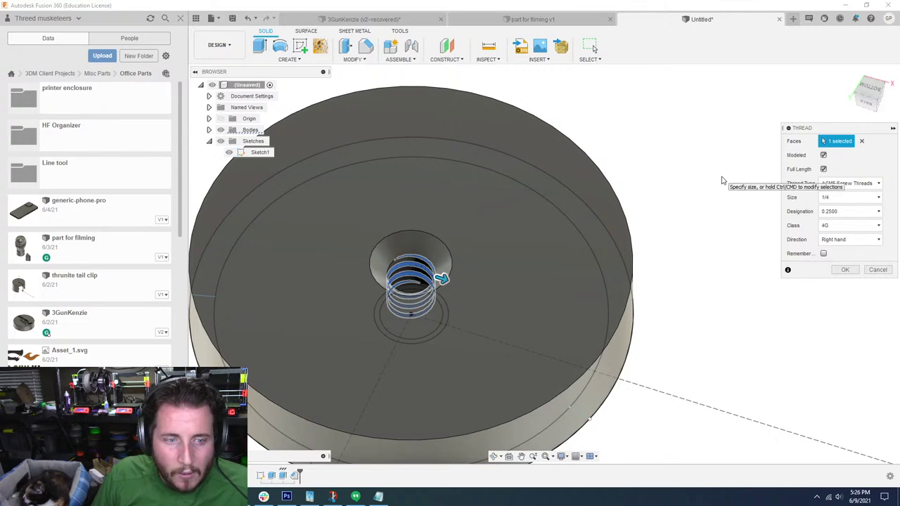
Examine the hole's thread preview, disable modeled threads and apply the right-hand 1/4 ACME thread
{"action": "scroll", "coordinate": [711, 181], "scroll_direction": "up", "scroll_amount": 6}
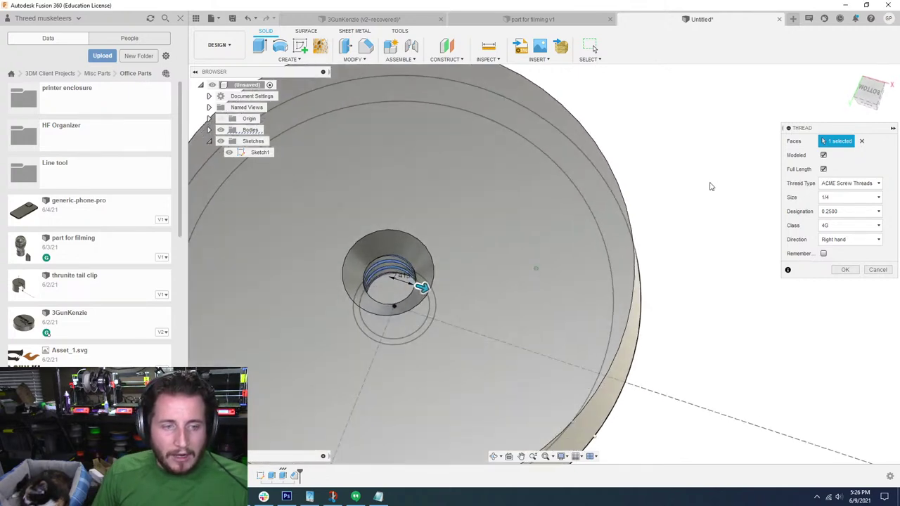
{"action": "scroll", "coordinate": [708, 183], "scroll_direction": "up", "scroll_amount": 5}
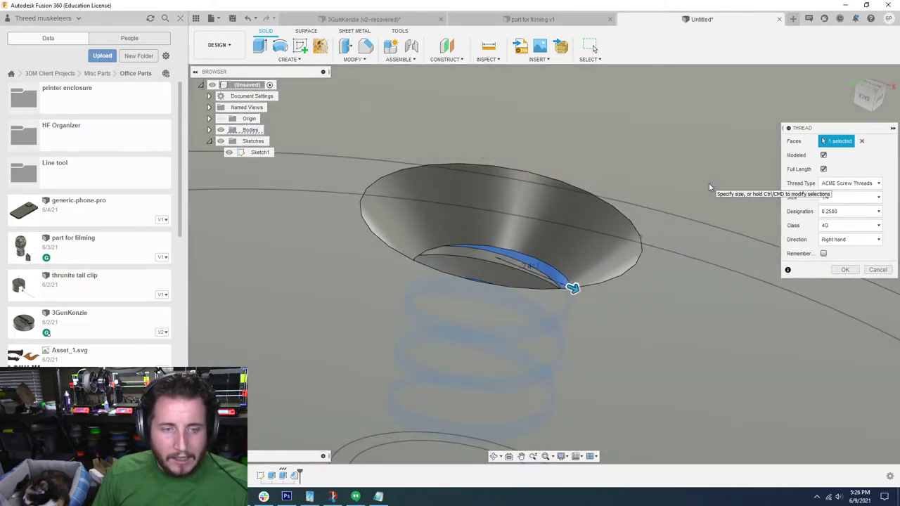
{"action": "scroll", "coordinate": [709, 183], "scroll_direction": "down", "scroll_amount": 3}
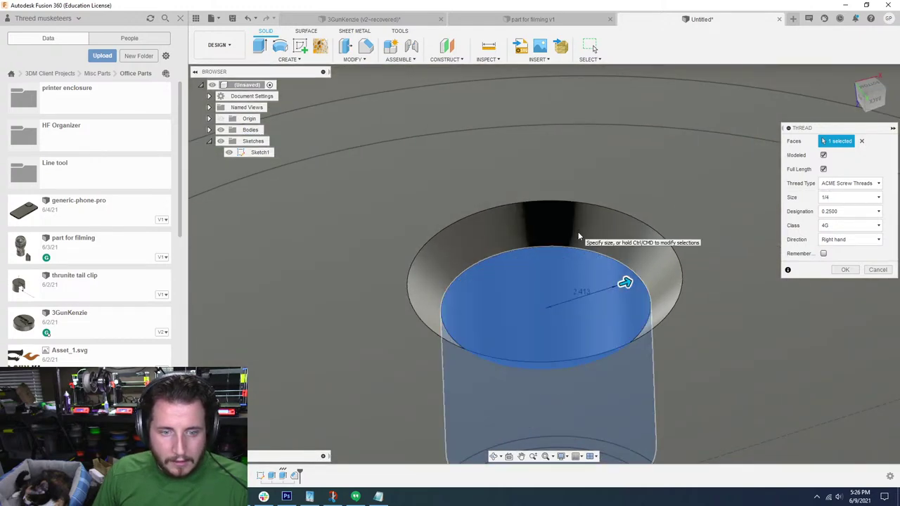
{"action": "left_click", "coordinate": [824, 155]}
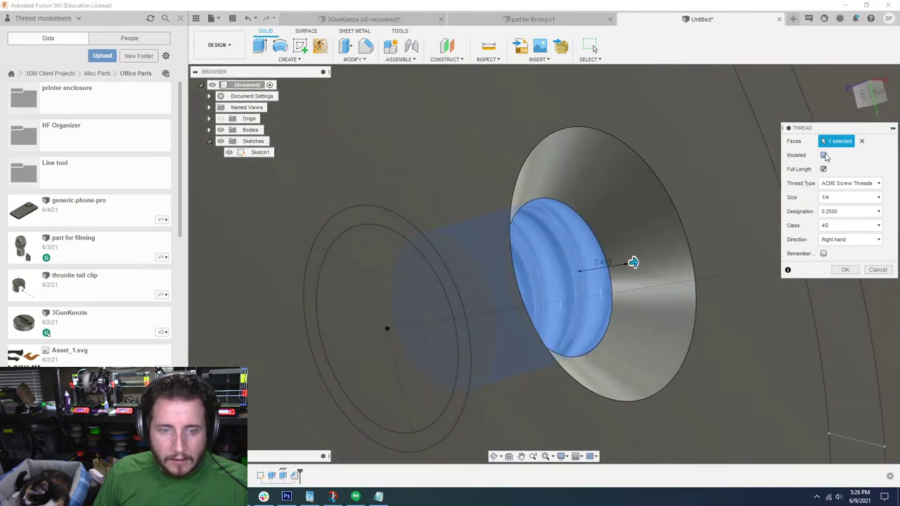
{"action": "left_click", "coordinate": [824, 155]}
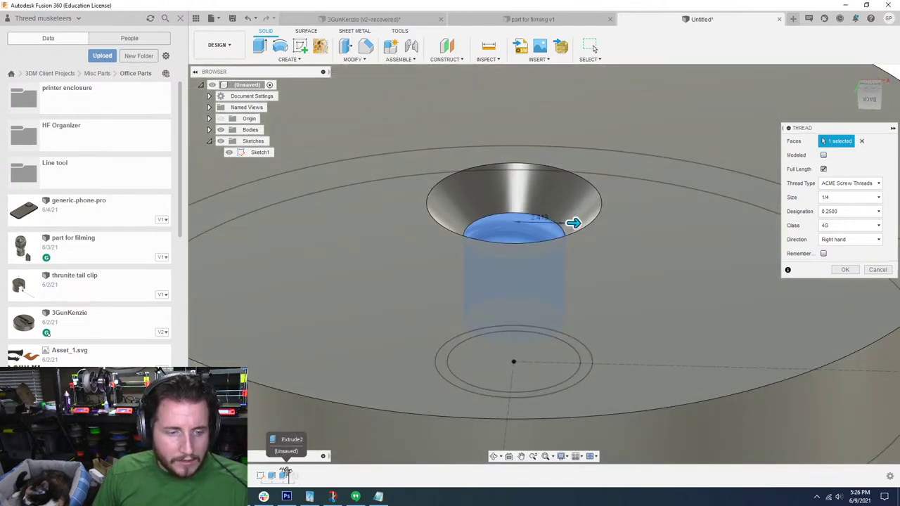
{"action": "key", "text": "Return"}
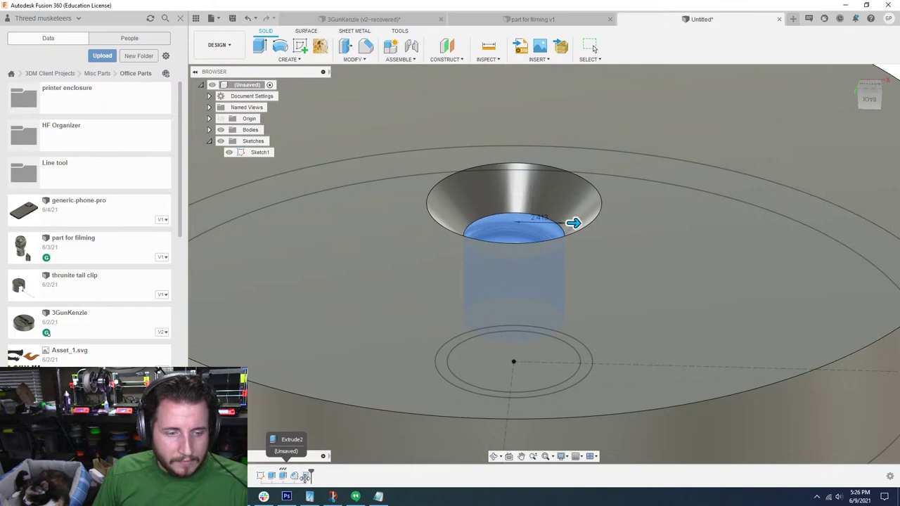
Roll the history back to just after the second extrude and set up a modeled ACME Screw Threads thread on the centre hole's face
{"action": "left_click_drag", "start_coordinate": [305, 478], "coordinate": [288, 478]}
{"action": "scroll", "coordinate": [396, 150], "scroll_direction": "down", "scroll_amount": 3}
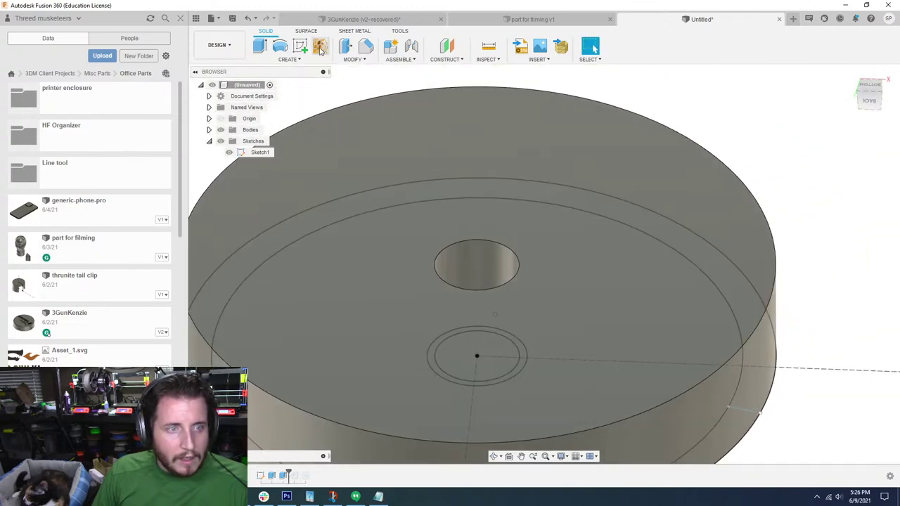
{"action": "left_click", "coordinate": [304, 62]}
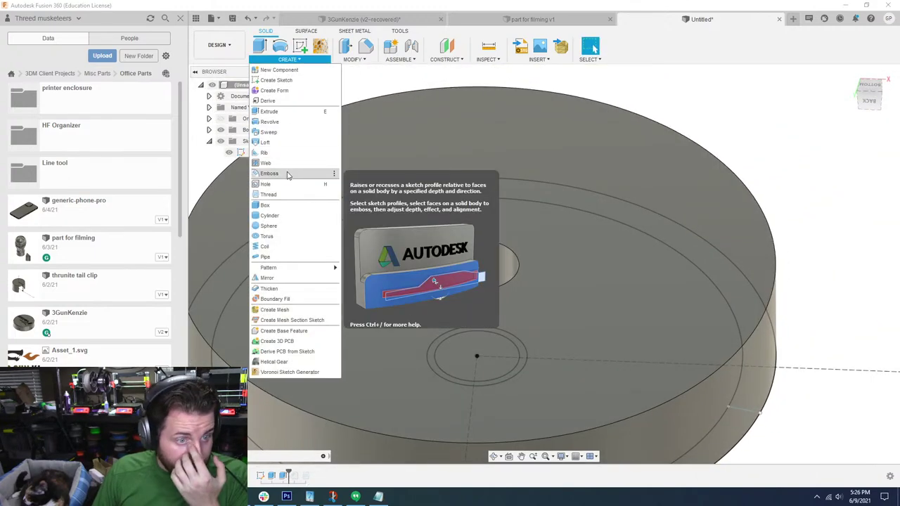
{"action": "left_click", "coordinate": [281, 194]}
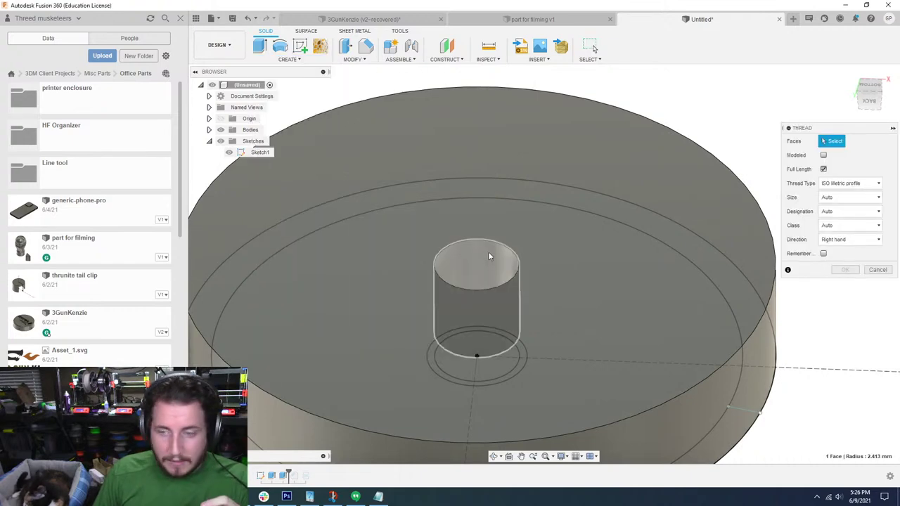
{"action": "left_click", "coordinate": [488, 253]}
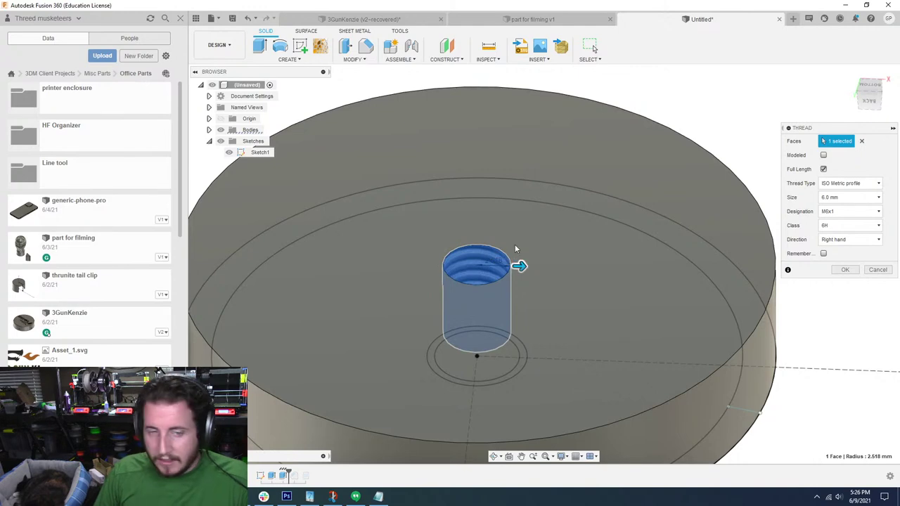
{"action": "left_click", "coordinate": [843, 184]}
{"action": "left_click", "coordinate": [847, 195]}
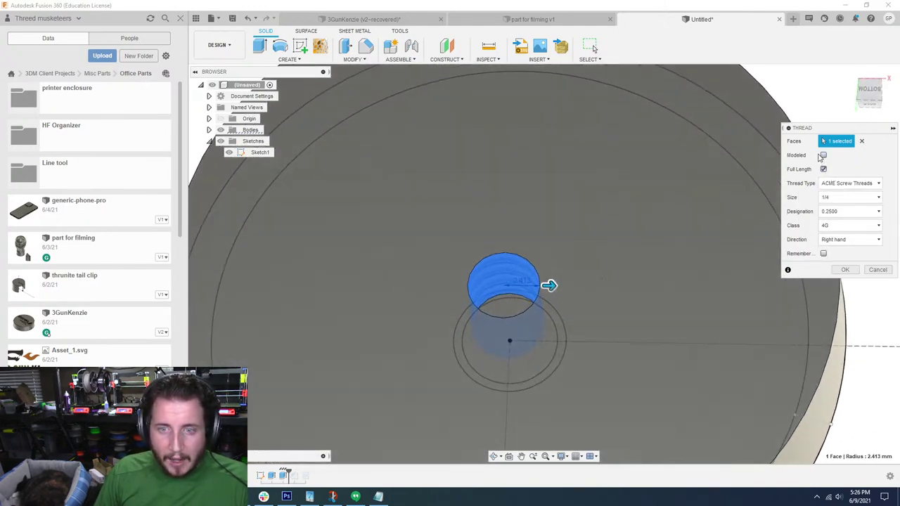
{"action": "left_click", "coordinate": [823, 155]}
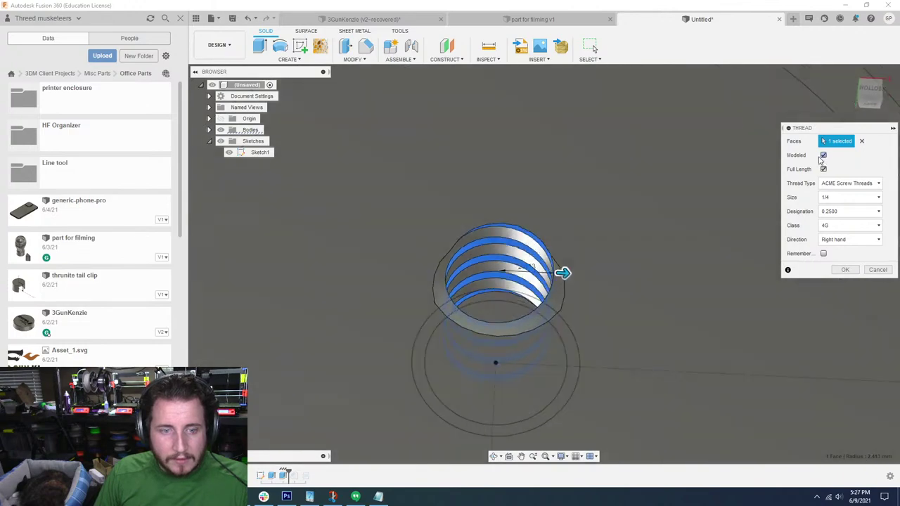
Try the AFBMA Standard Locknuts type on the hole, browse its sizes, and switch to ANSI Metric M Profile
{"action": "middle_click_drag", "start_coordinate": [819, 158], "coordinate": [840, 190], "text": "shift"}
{"action": "left_click", "coordinate": [840, 187]}
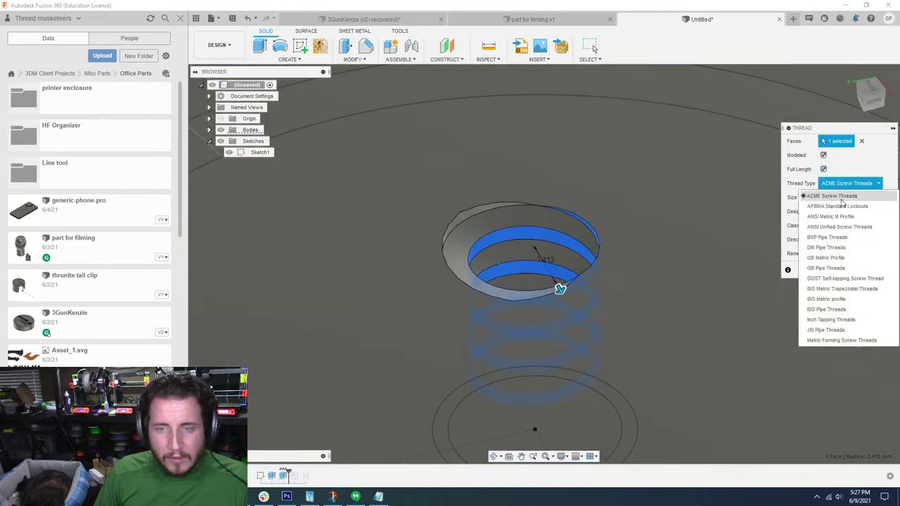
{"action": "left_click", "coordinate": [841, 206]}
{"action": "left_click", "coordinate": [844, 197]}
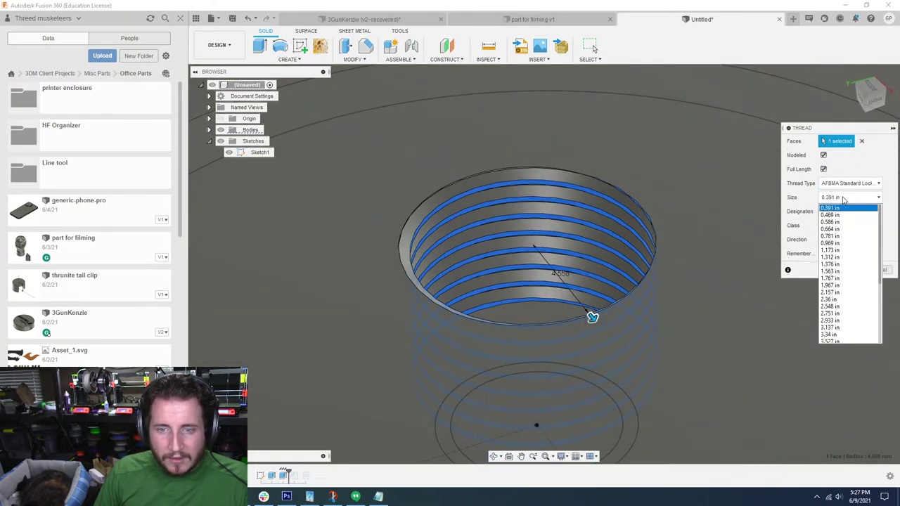
{"action": "scroll", "coordinate": [849, 239], "scroll_direction": "down", "scroll_amount": 5}
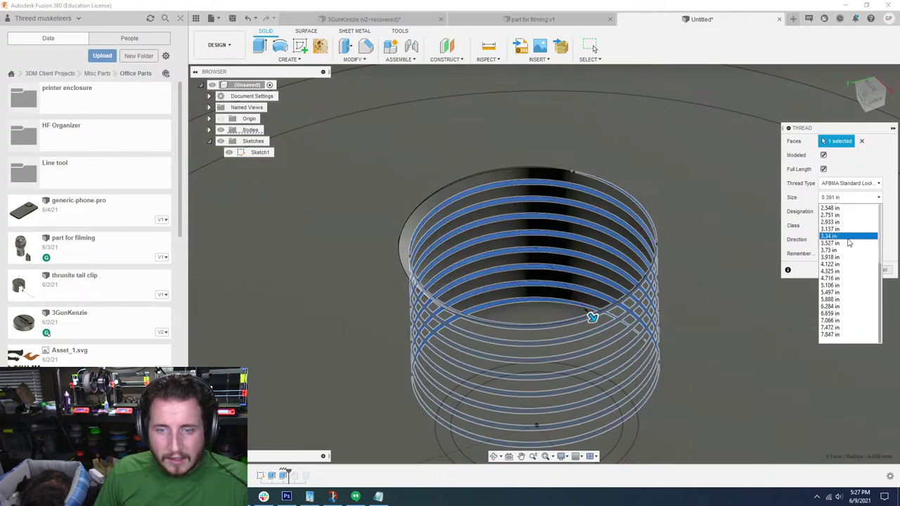
{"action": "left_click", "coordinate": [856, 183]}
{"action": "left_click", "coordinate": [854, 184]}
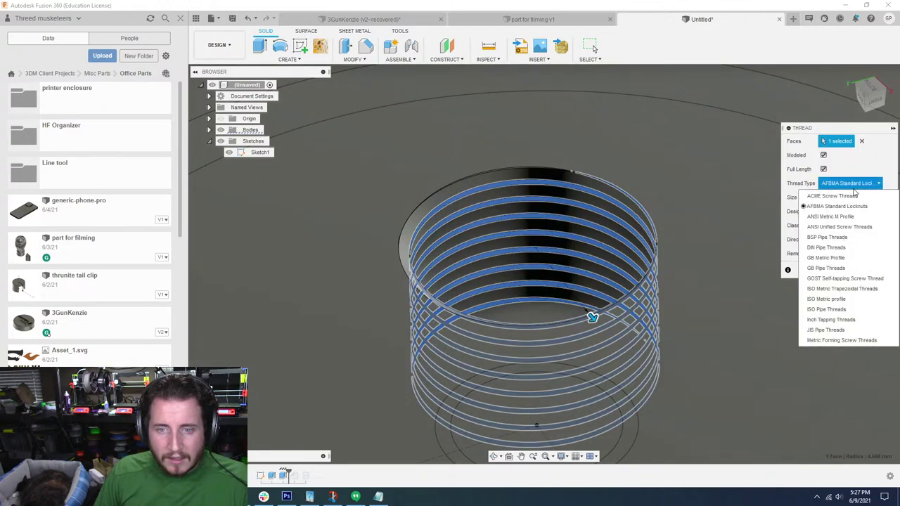
{"action": "left_click", "coordinate": [852, 192]}
Set the hole's thread type to ANSI Unified Screw Threads, 1/4-20 UNC, class 3B, right hand, and apply the modeled thread
{"action": "left_click", "coordinate": [854, 184]}
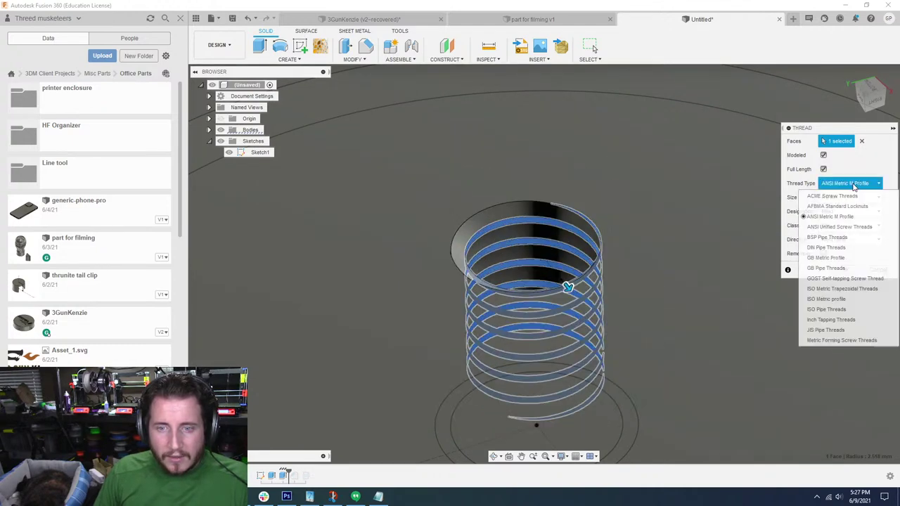
{"action": "left_click", "coordinate": [847, 227]}
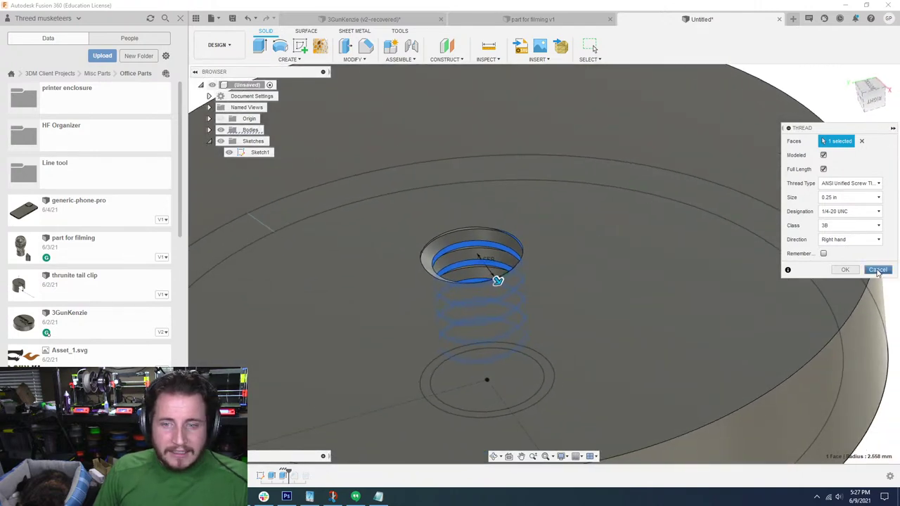
{"action": "left_click", "coordinate": [845, 270]}
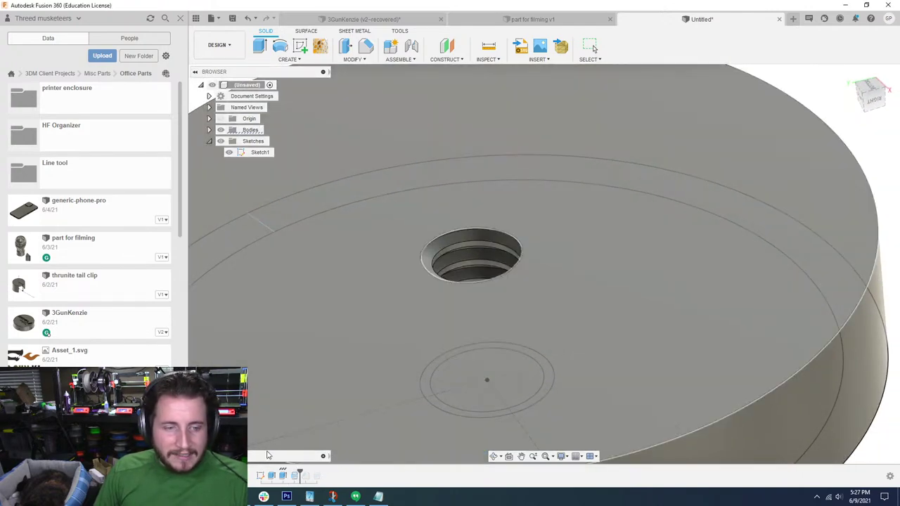
Roll the history forward past the chamfer and inspect where the new thread meets the chamfered hole edge
{"action": "left_click", "coordinate": [305, 477]}
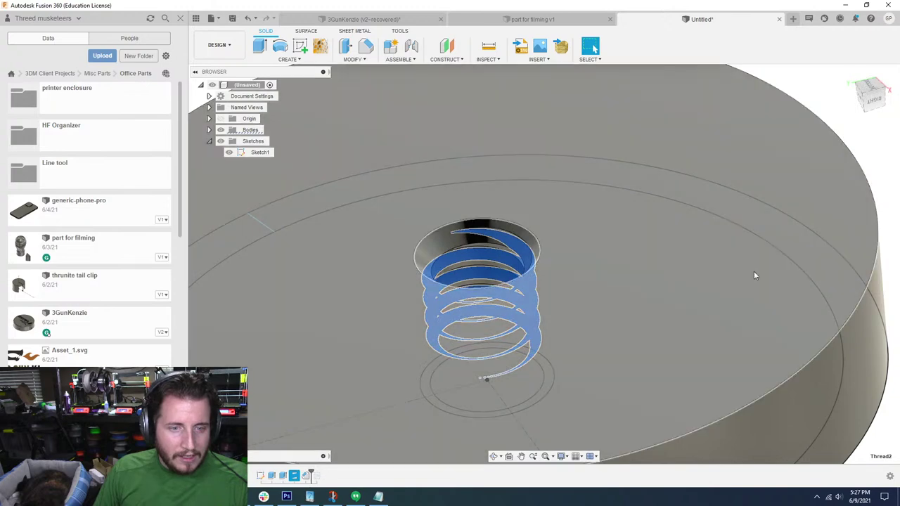
{"action": "middle_click_drag", "start_coordinate": [753, 270], "coordinate": [806, 204], "text": "shift"}
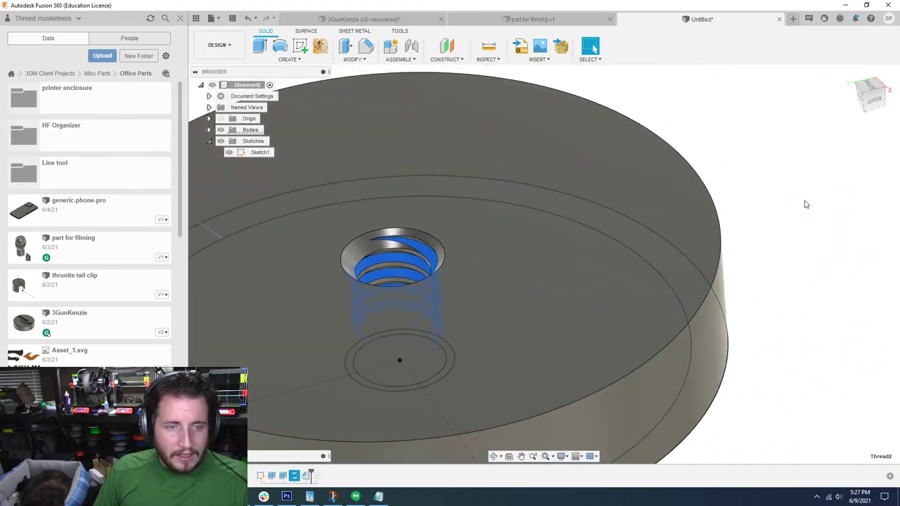
{"action": "left_click", "coordinate": [805, 201]}
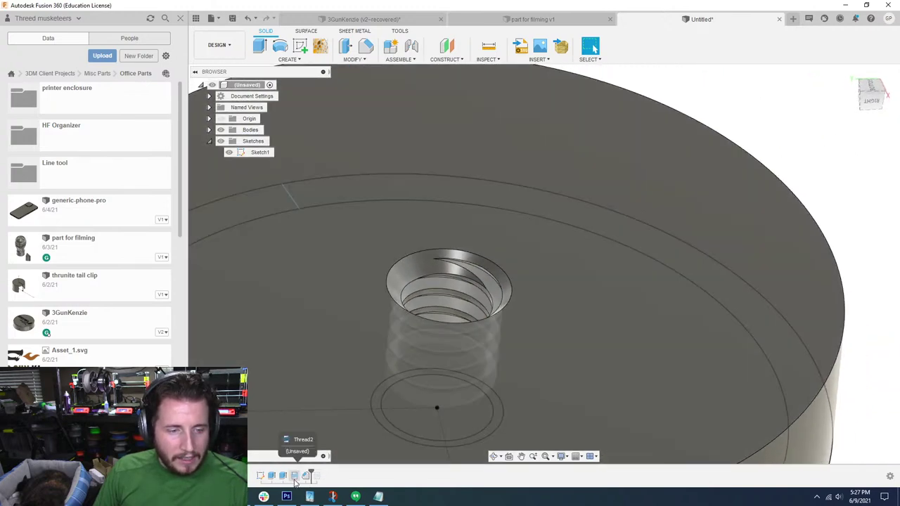
{"action": "left_click", "coordinate": [296, 480]}
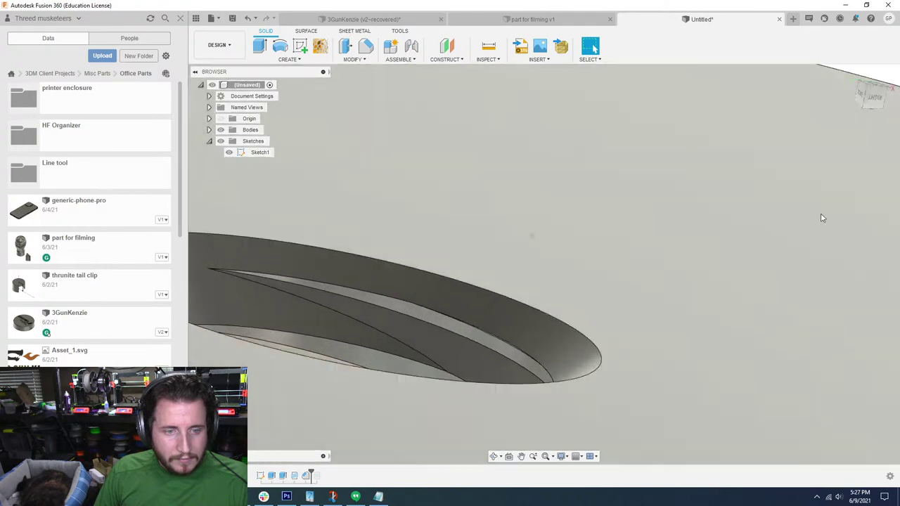
Open Sketch1 to review the centre circles' dimensions and finish the sketch without edits
{"action": "scroll", "coordinate": [352, 350], "scroll_direction": "down", "scroll_amount": 6}
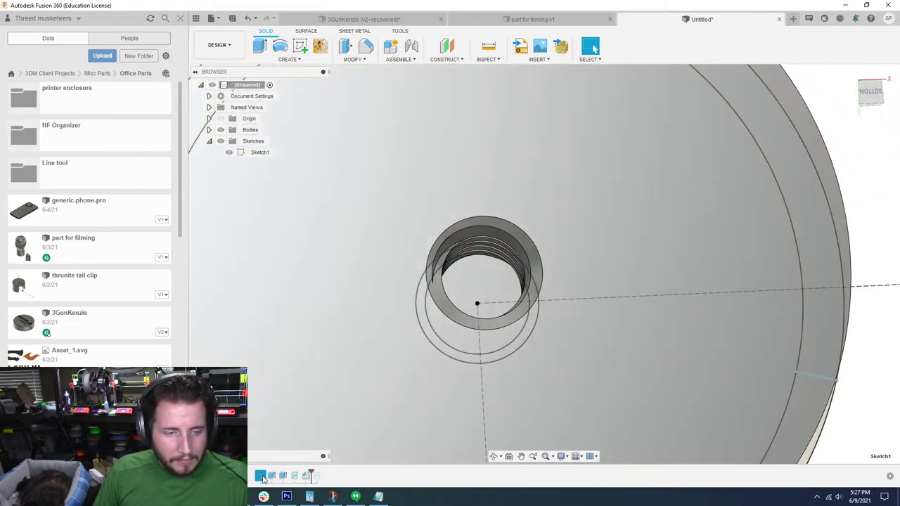
{"action": "double_click", "coordinate": [260, 476]}
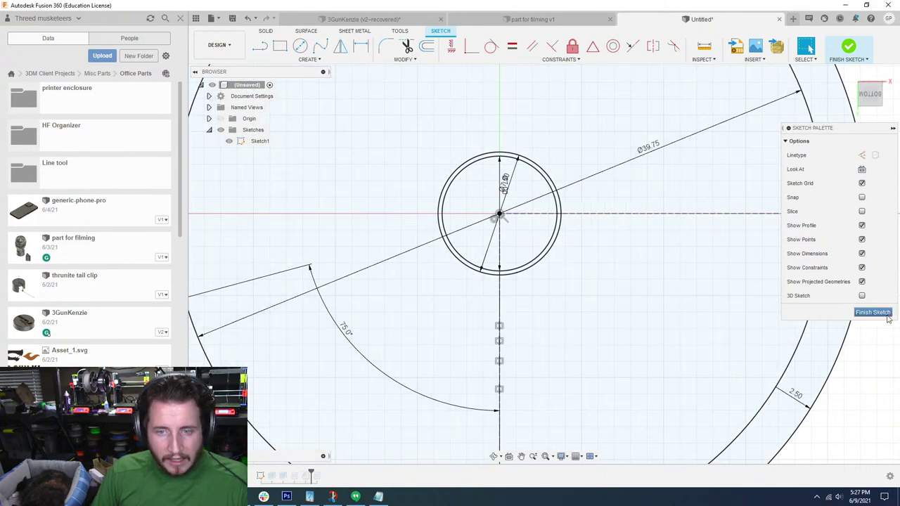
{"action": "left_click", "coordinate": [872, 312]}
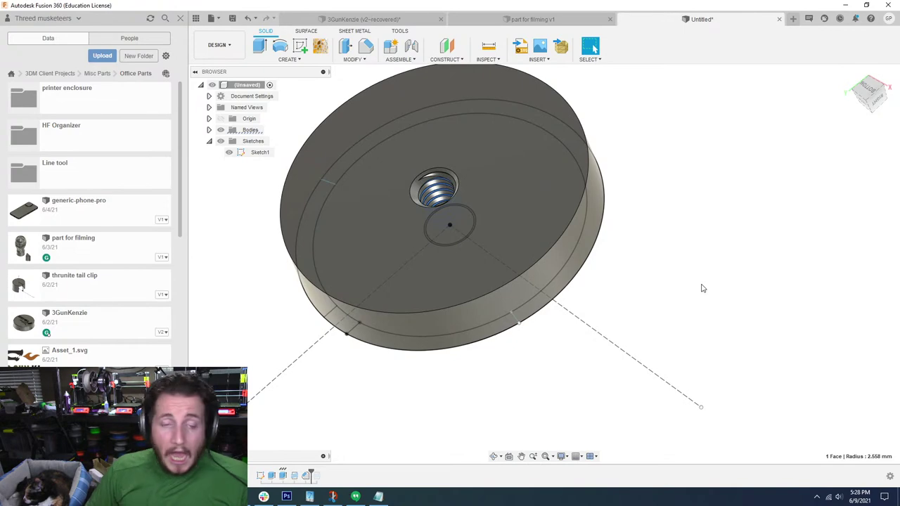
Offset the four thread faces of the centre hole by -0.1 mm using Press Pull
{"action": "left_click", "coordinate": [348, 48]}
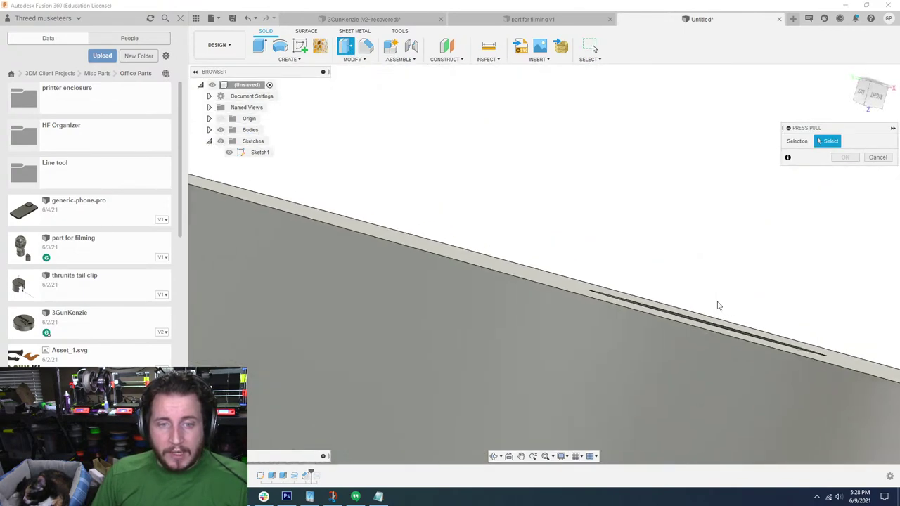
{"action": "left_click", "coordinate": [661, 310]}
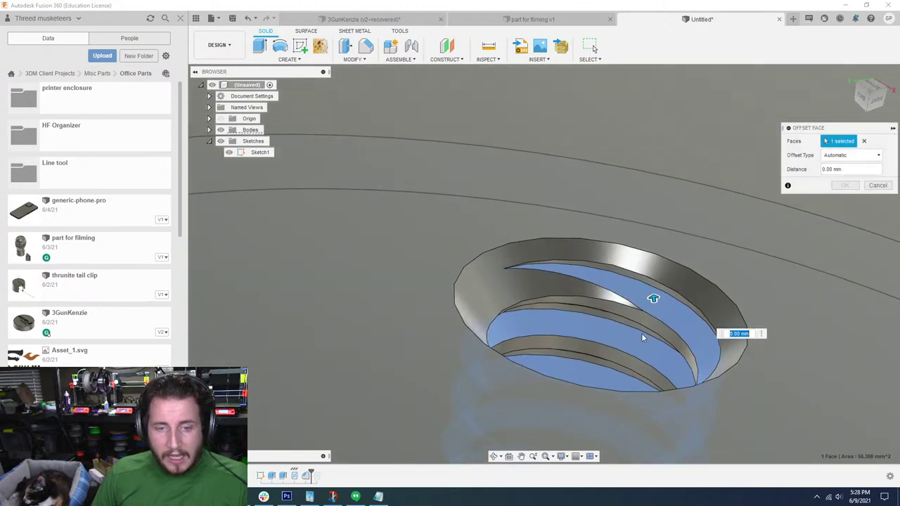
{"action": "left_click", "coordinate": [654, 324]}
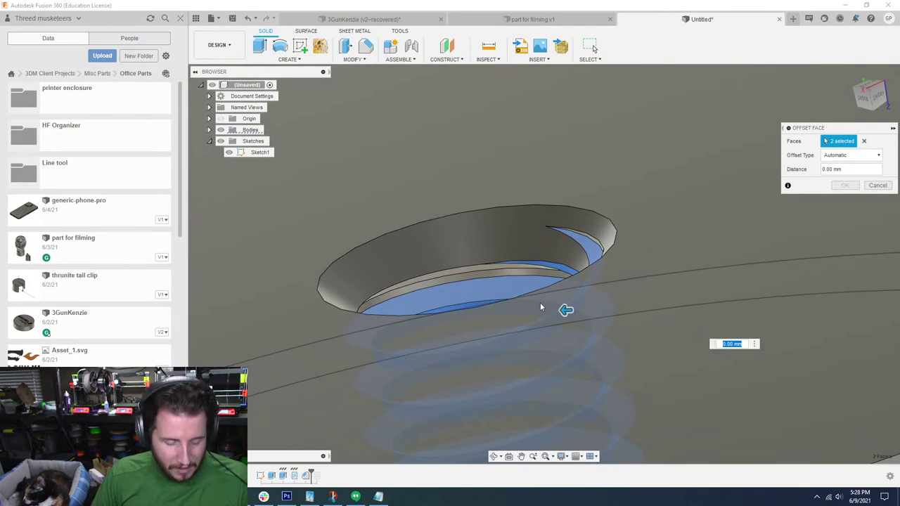
{"action": "left_click", "coordinate": [475, 272]}
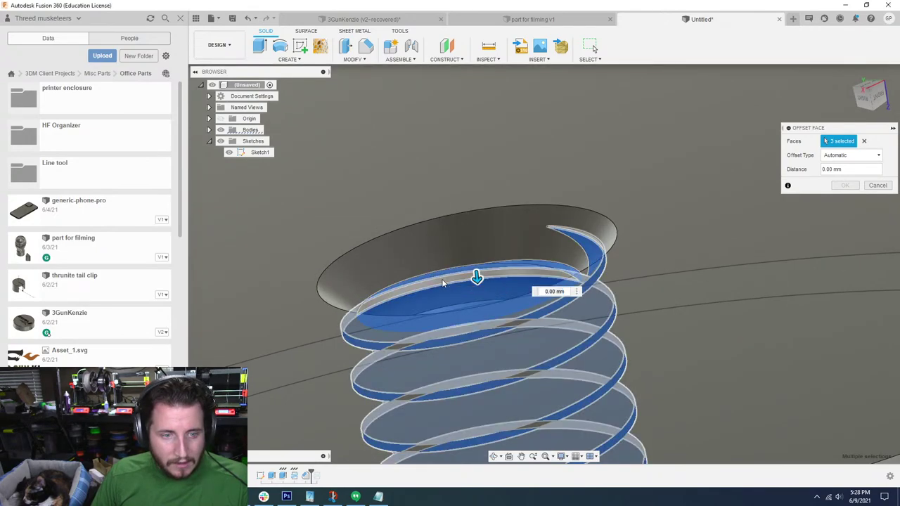
{"action": "left_click", "coordinate": [451, 283]}
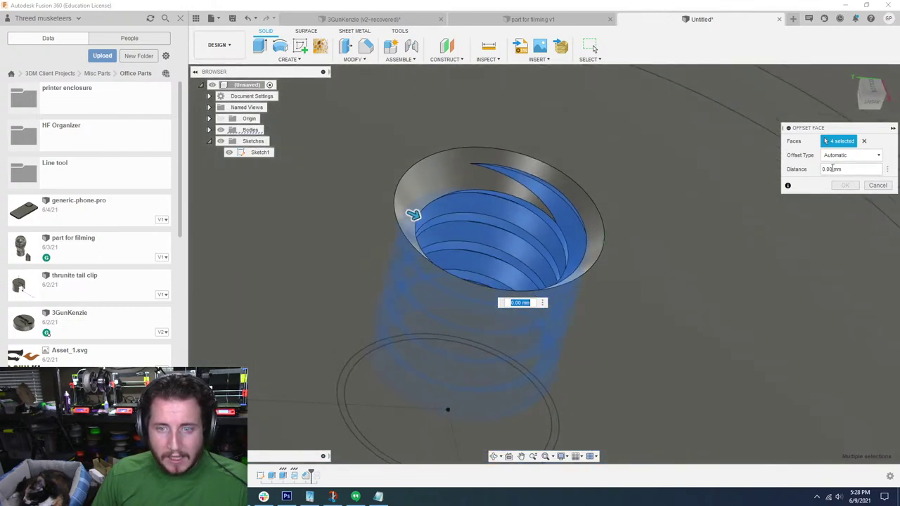
{"action": "double_click", "coordinate": [830, 170]}
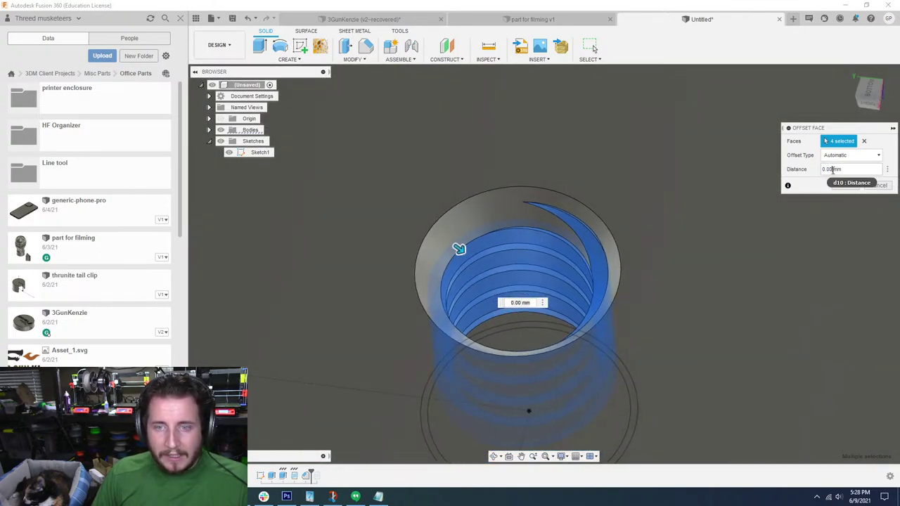
{"action": "type", "text": "1"}
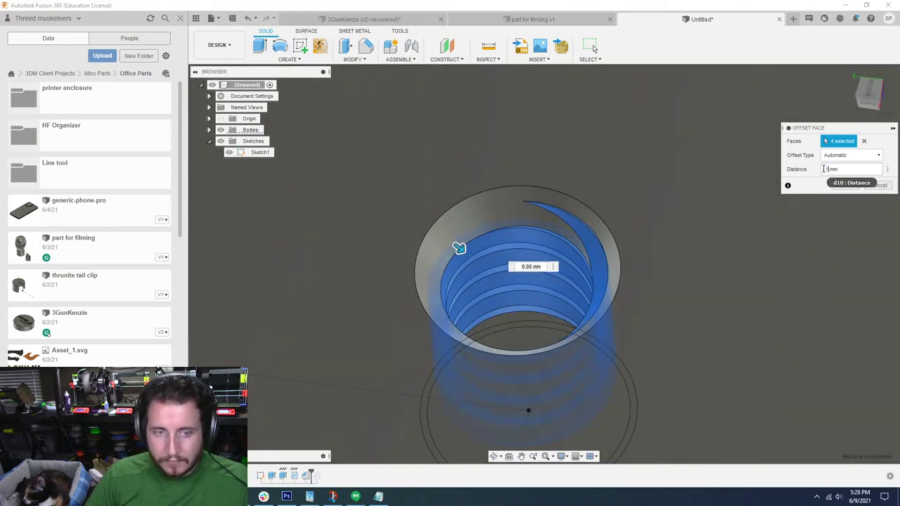
{"action": "type", "text": ".1"}
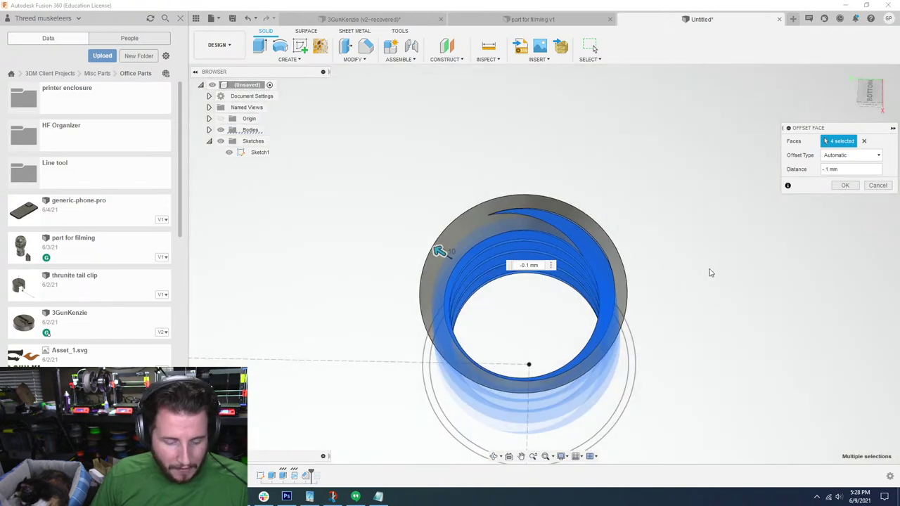
{"action": "key", "text": "Return"}
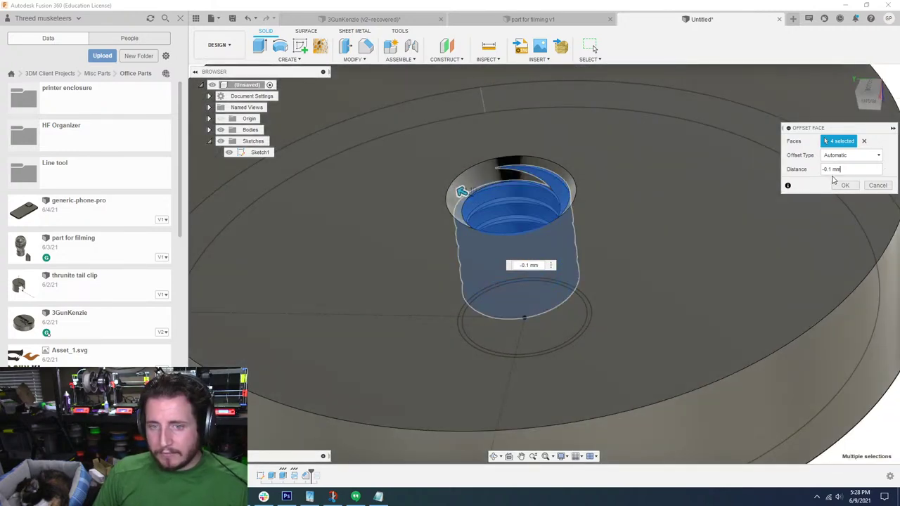
{"action": "left_click", "coordinate": [838, 187]}
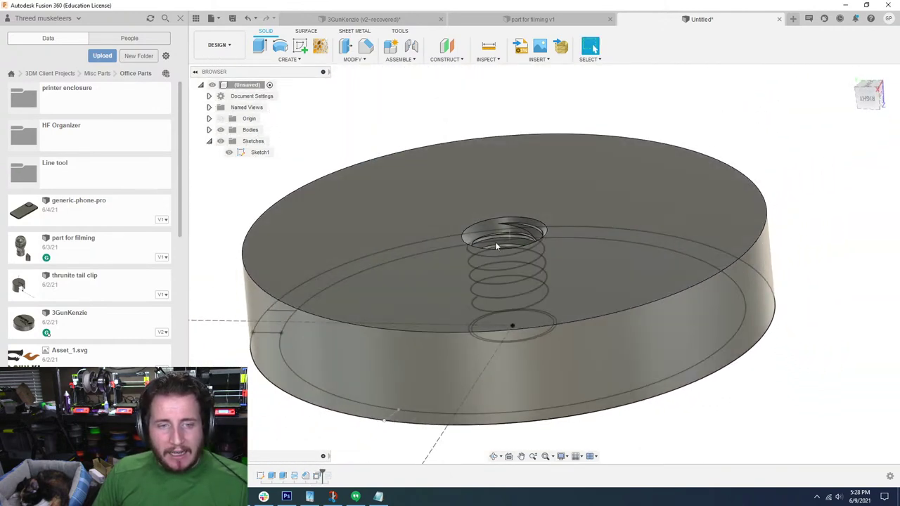
Delete the old Thread1 feature left after the history marker in the timeline
{"action": "middle_click_drag", "start_coordinate": [495, 242], "coordinate": [857, 280], "text": "shift"}
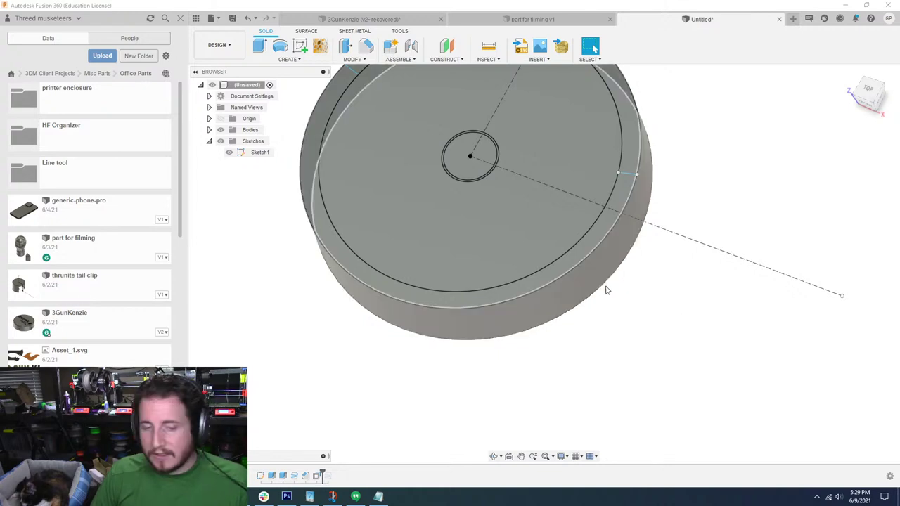
{"action": "middle_click_drag", "start_coordinate": [677, 293], "coordinate": [294, 473], "text": "shift"}
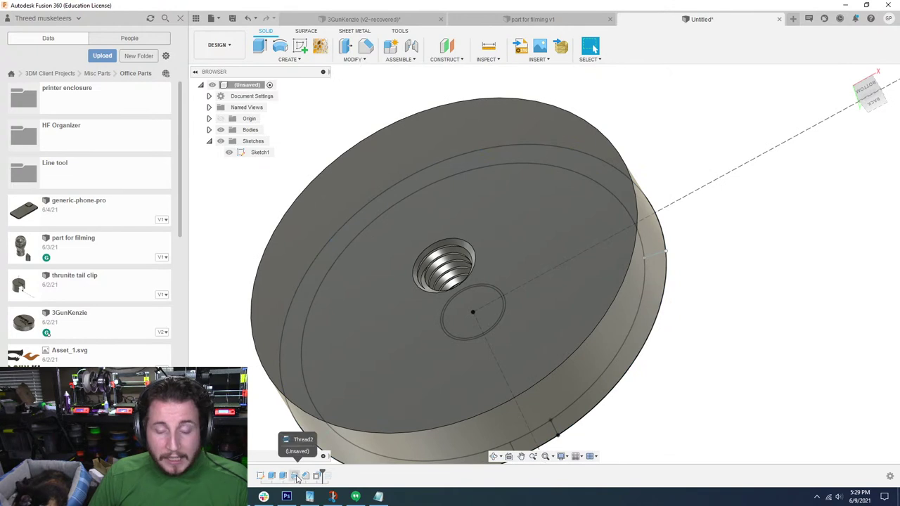
{"action": "right_click", "coordinate": [320, 477]}
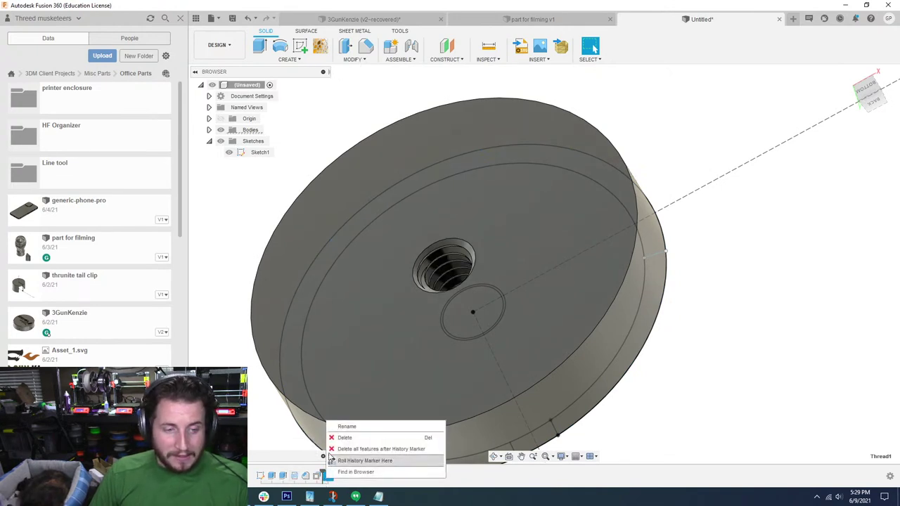
{"action": "left_click", "coordinate": [340, 439]}
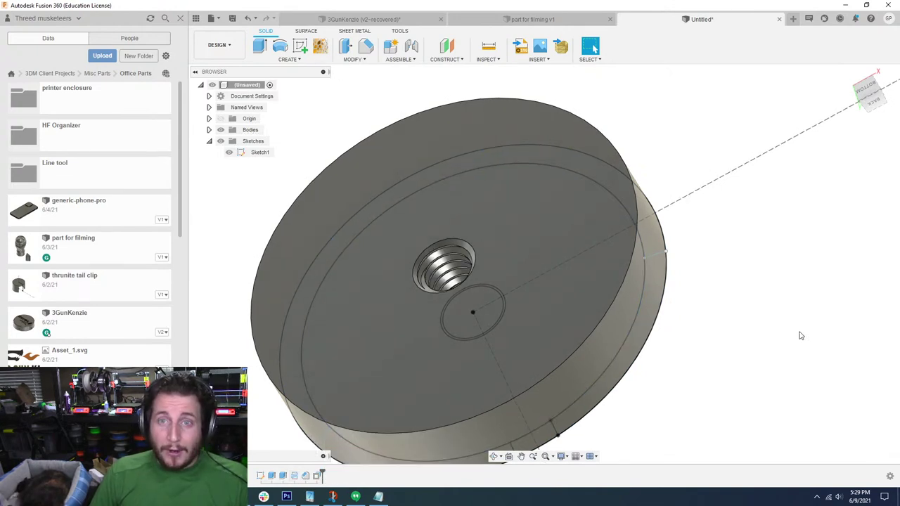
{"action": "middle_click_drag", "start_coordinate": [859, 324], "coordinate": [556, 147], "text": "shift"}
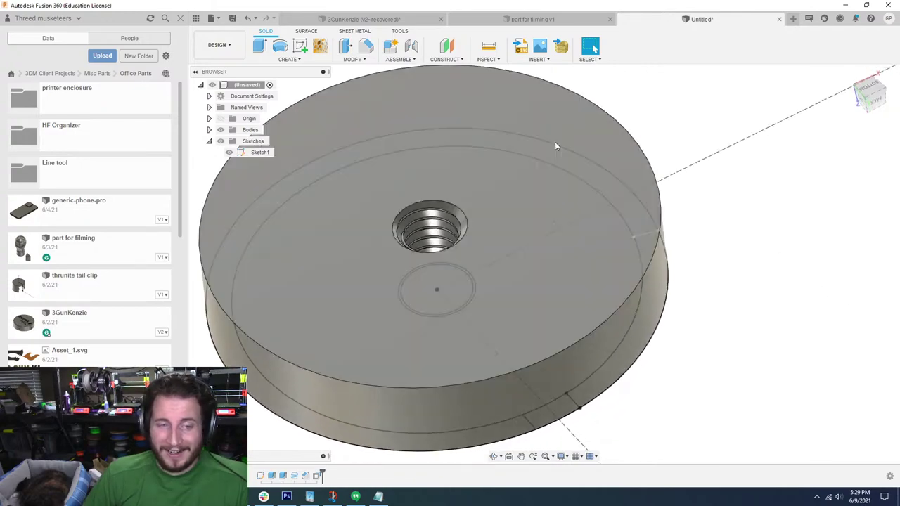
Extrude the large ring-segment profile of Sketch1 upward 23 mm from the base's top face as a joined wall
{"action": "scroll", "coordinate": [450, 187], "scroll_direction": "up", "scroll_amount": 5}
{"action": "middle_click_drag", "start_coordinate": [449, 184], "coordinate": [835, 237], "text": "shift"}
{"action": "scroll", "coordinate": [472, 199], "scroll_direction": "down", "scroll_amount": 5}
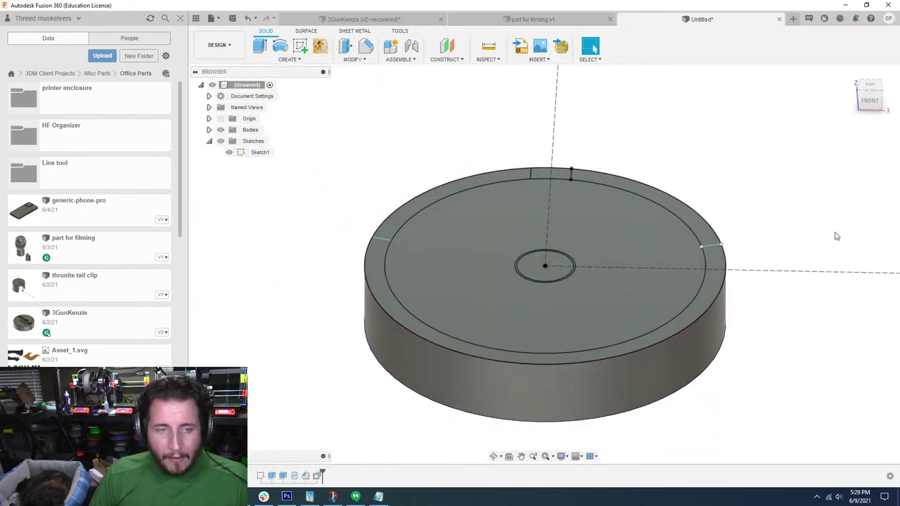
{"action": "left_click", "coordinate": [369, 267]}
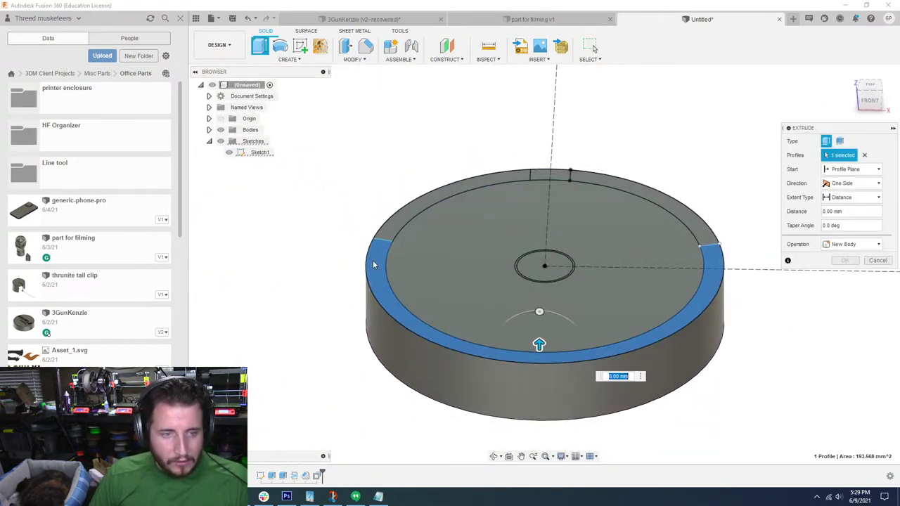
{"action": "middle_click_drag", "start_coordinate": [368, 267], "coordinate": [610, 263], "text": "shift"}
{"action": "left_click_drag", "start_coordinate": [610, 263], "coordinate": [584, 90]}
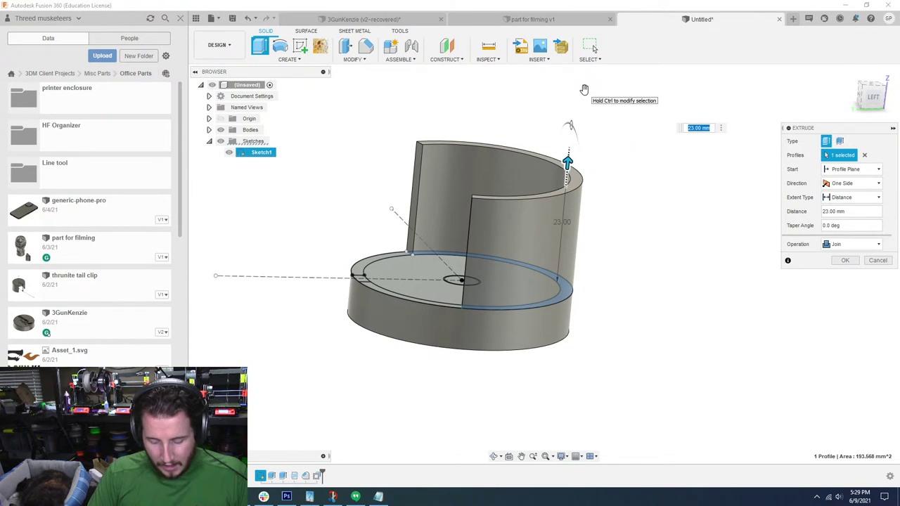
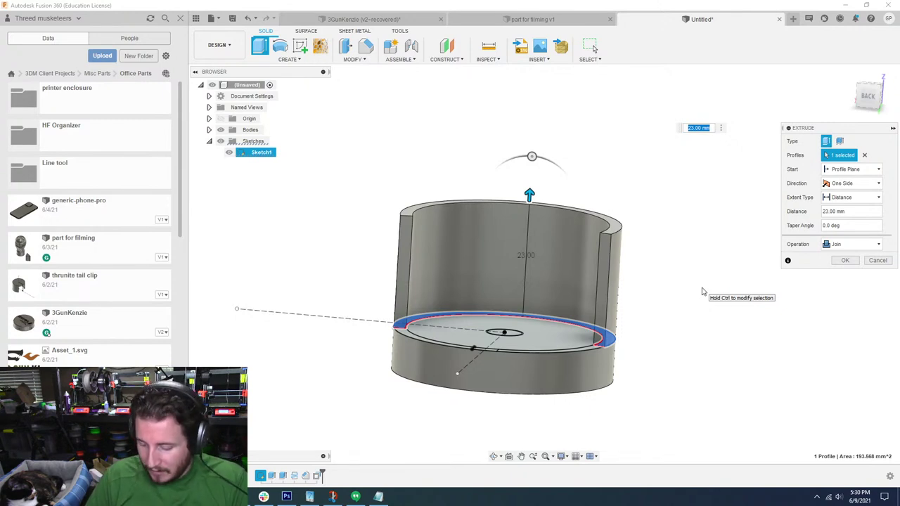
{"action": "left_click", "coordinate": [847, 227]}
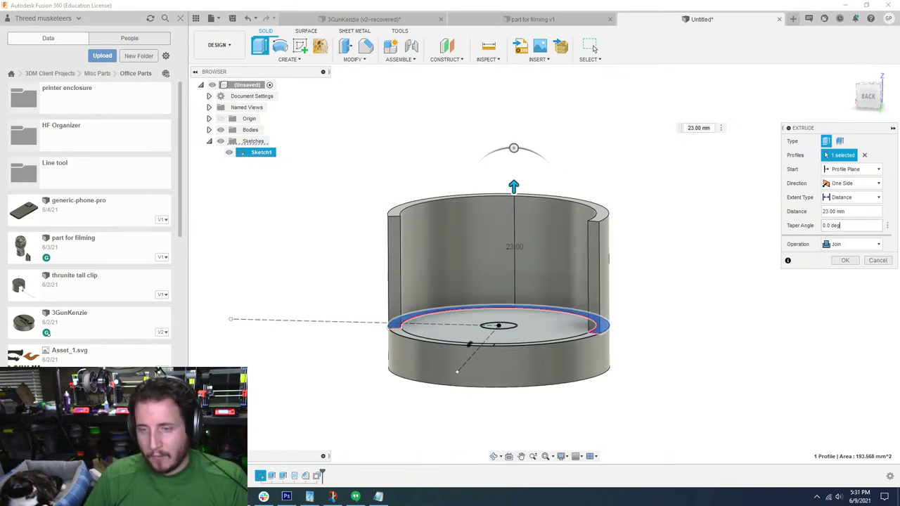
{"action": "left_click", "coordinate": [842, 260]}
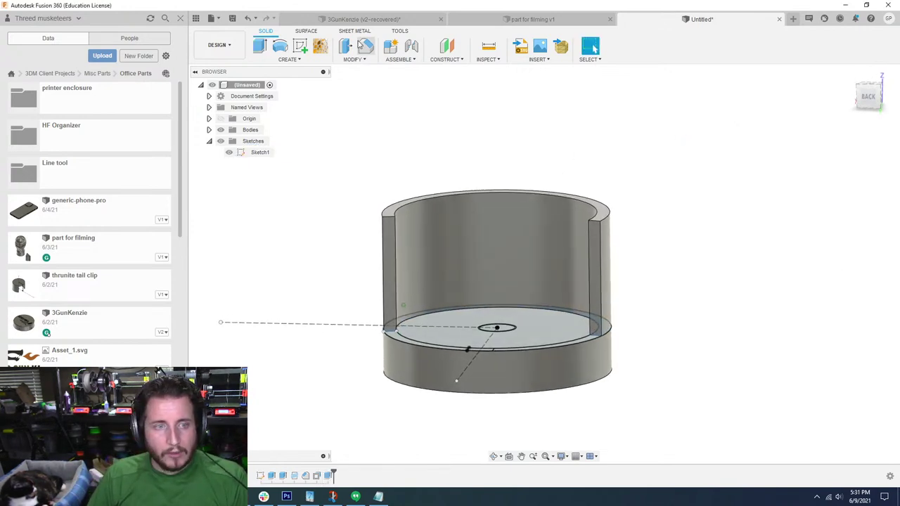
Start a Draft on the wall's curved inner face, using the wall's top rim face as the pull direction
{"action": "left_click", "coordinate": [351, 61]}
{"action": "left_click", "coordinate": [358, 111]}
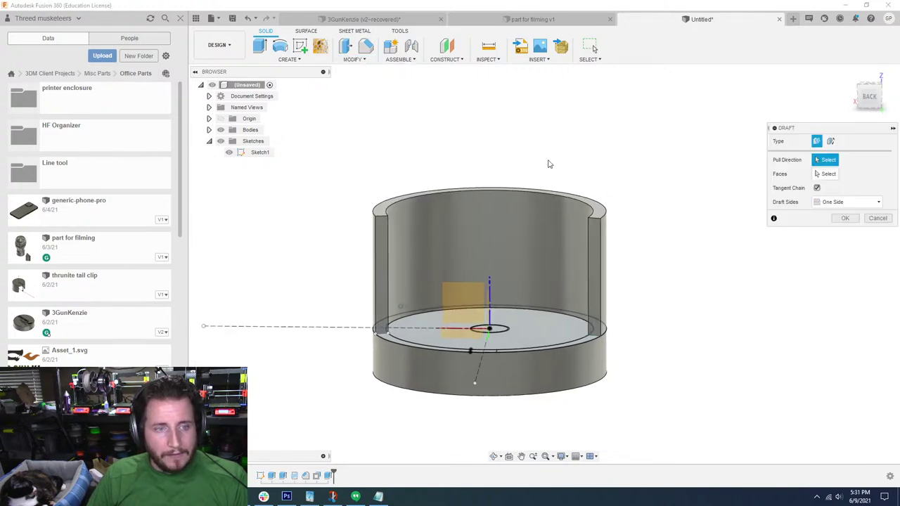
{"action": "scroll", "coordinate": [555, 243], "scroll_direction": "up", "scroll_amount": 5}
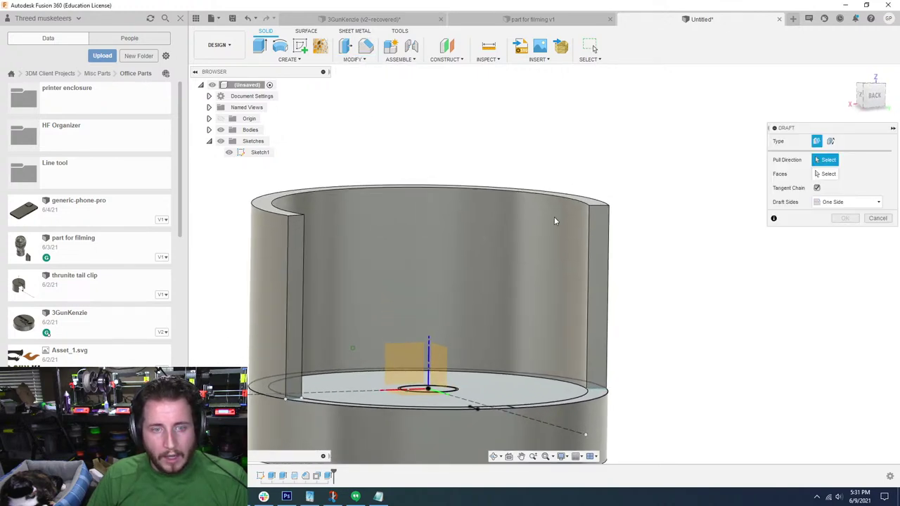
{"action": "left_click", "coordinate": [615, 216]}
{"action": "left_click", "coordinate": [585, 233]}
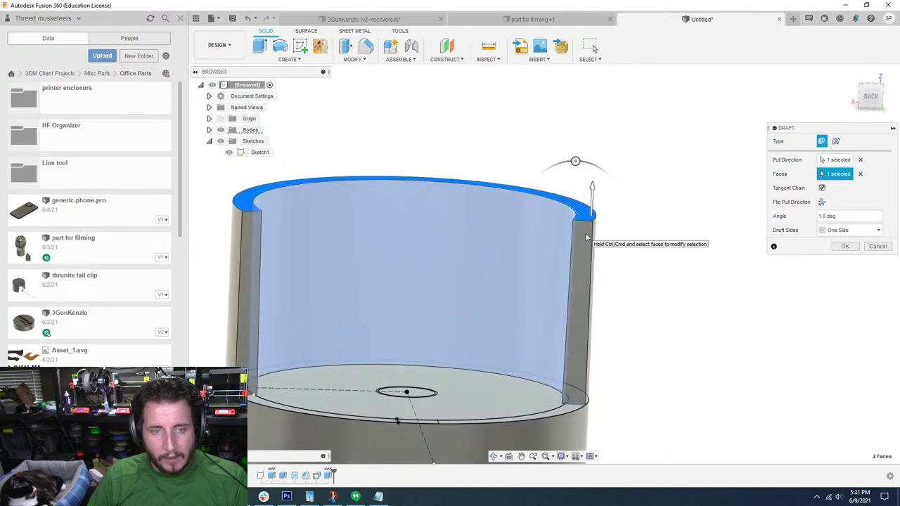
{"action": "middle_click_drag", "start_coordinate": [583, 225], "coordinate": [622, 207], "text": "shift"}
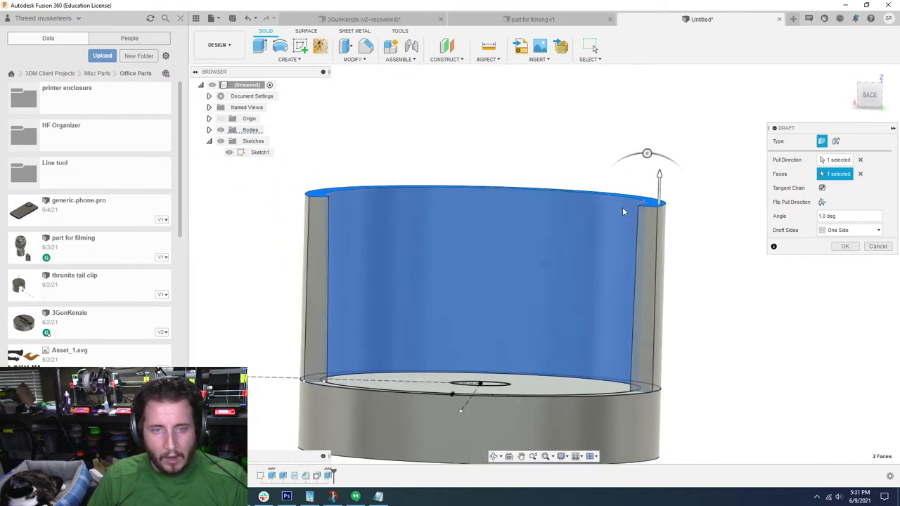
{"action": "left_click", "coordinate": [647, 154]}
{"action": "mouse_move", "coordinate": [648, 153]}
{"action": "left_mouse_down"}
{"action": "mouse_move", "coordinate": [635, 148]}
{"action": "mouse_move", "coordinate": [648, 156]}
{"action": "left_mouse_up"}
{"action": "scroll", "coordinate": [682, 175], "scroll_direction": "down", "scroll_amount": 1}
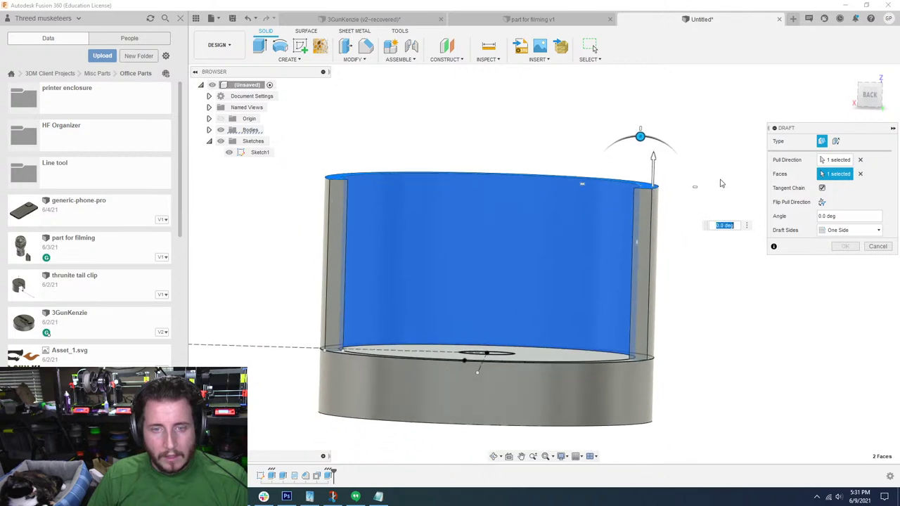
Replace the draft's pull direction with the base's underside face and taper the inner wall face inward by 5 degrees
{"action": "left_click", "coordinate": [837, 160]}
{"action": "left_click", "coordinate": [860, 160]}
{"action": "middle_click_drag", "start_coordinate": [598, 380], "coordinate": [570, 326], "text": "shift"}
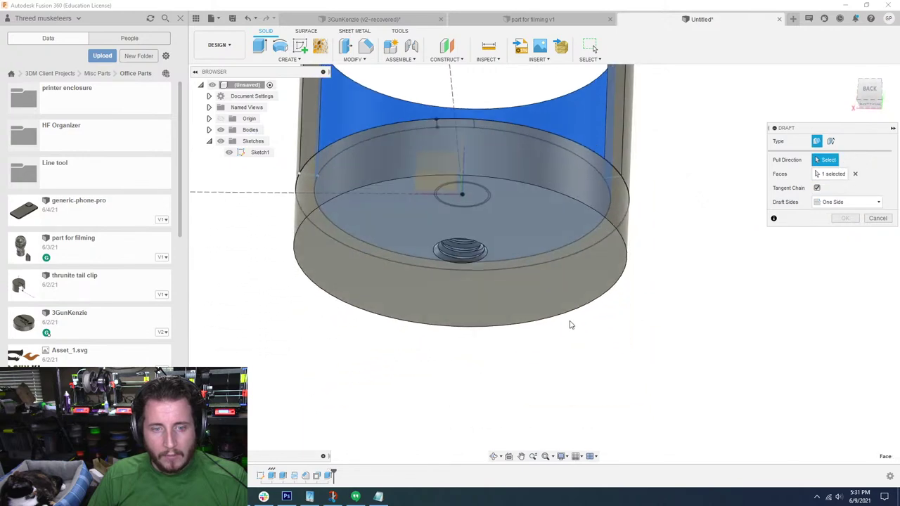
{"action": "left_click", "coordinate": [583, 248]}
{"action": "middle_click_drag", "start_coordinate": [583, 193], "coordinate": [632, 410], "text": "shift"}
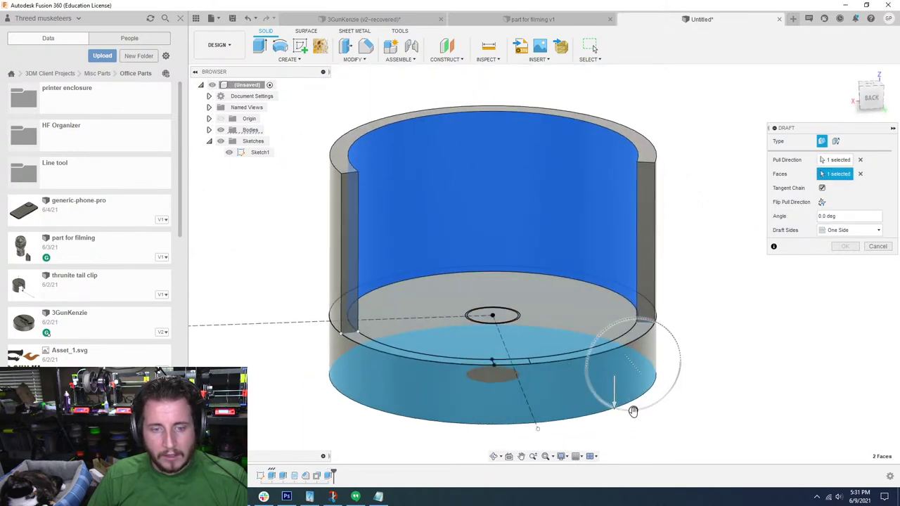
{"action": "left_click_drag", "start_coordinate": [633, 409], "coordinate": [636, 409]}
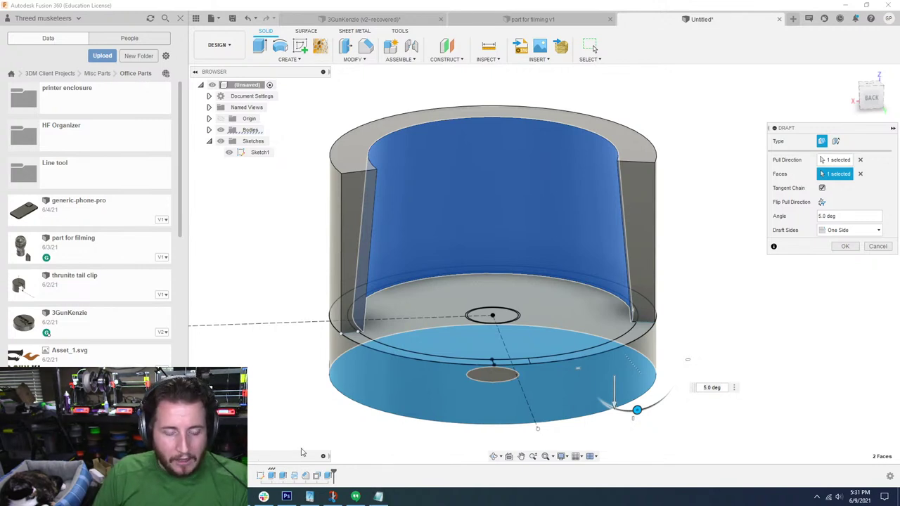
{"action": "left_click", "coordinate": [323, 456]}
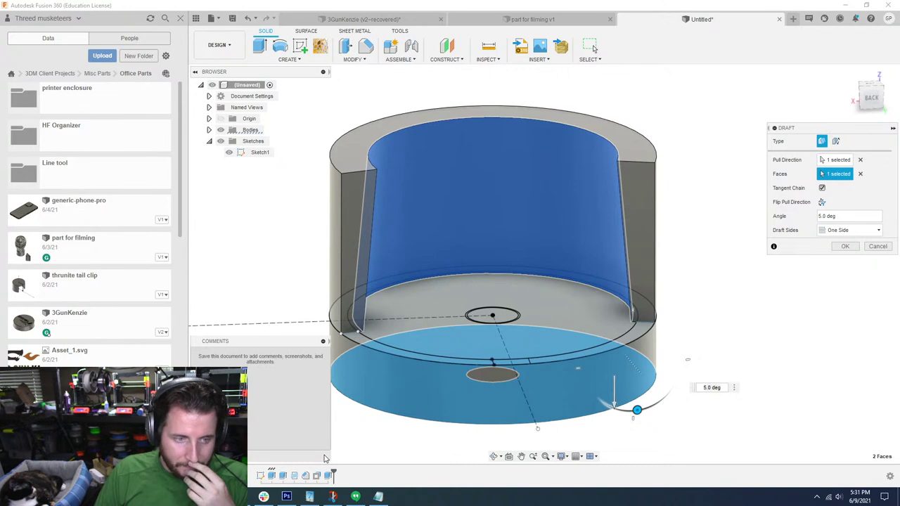
{"action": "left_click", "coordinate": [323, 342]}
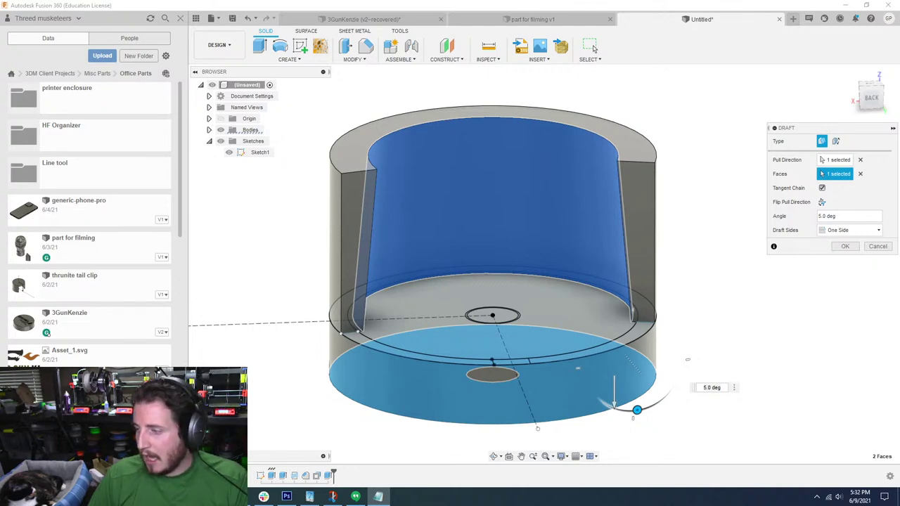
{"action": "middle_click_drag", "start_coordinate": [693, 255], "coordinate": [765, 329], "text": "shift"}
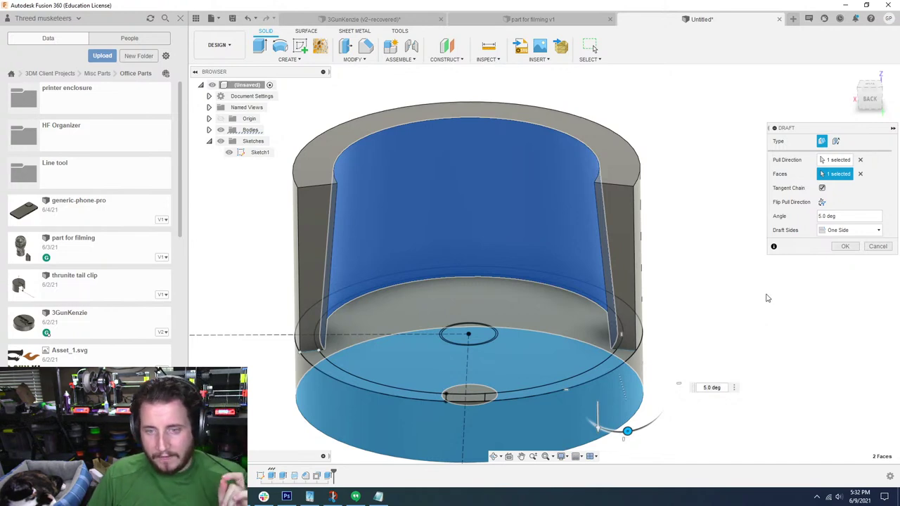
{"action": "left_click", "coordinate": [845, 246]}
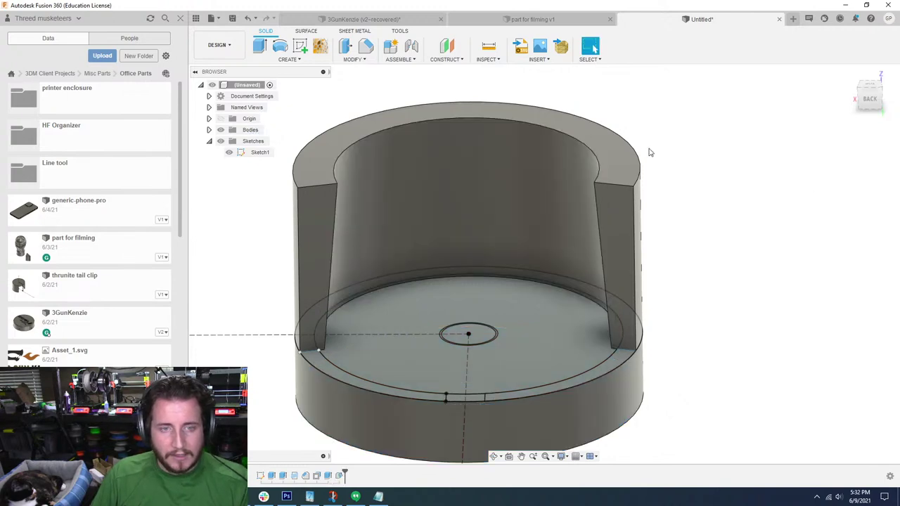
Check the radius of the wall's top inner edge and change the draft angle to 6 degrees
{"action": "left_click", "coordinate": [597, 162]}
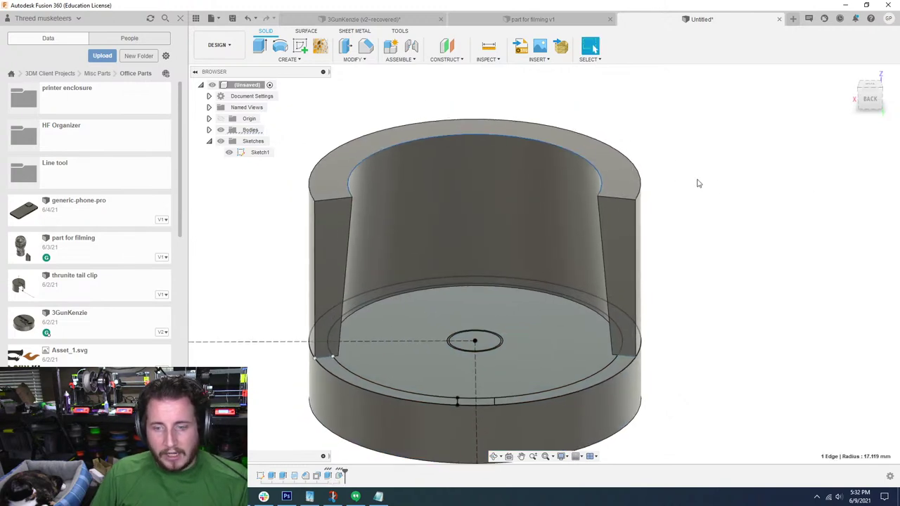
{"action": "middle_click_drag", "start_coordinate": [698, 183], "coordinate": [717, 187], "text": "shift"}
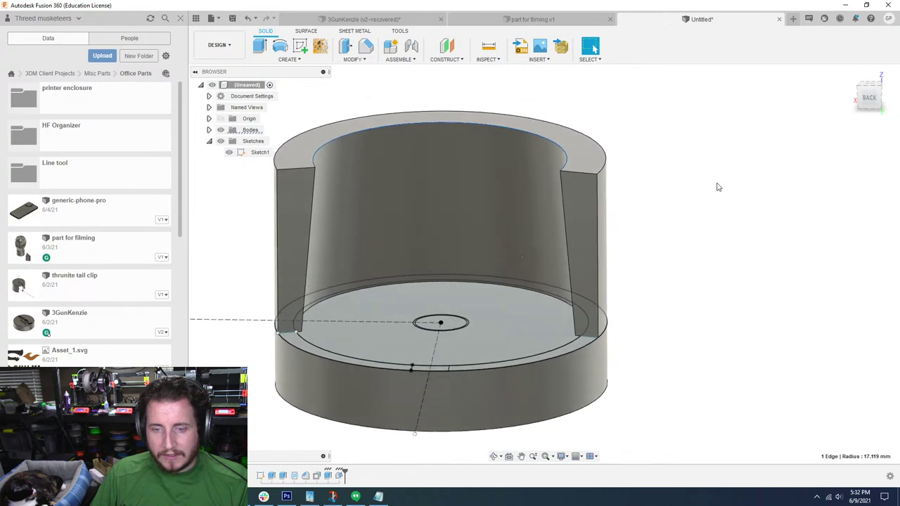
{"action": "double_click", "coordinate": [339, 476]}
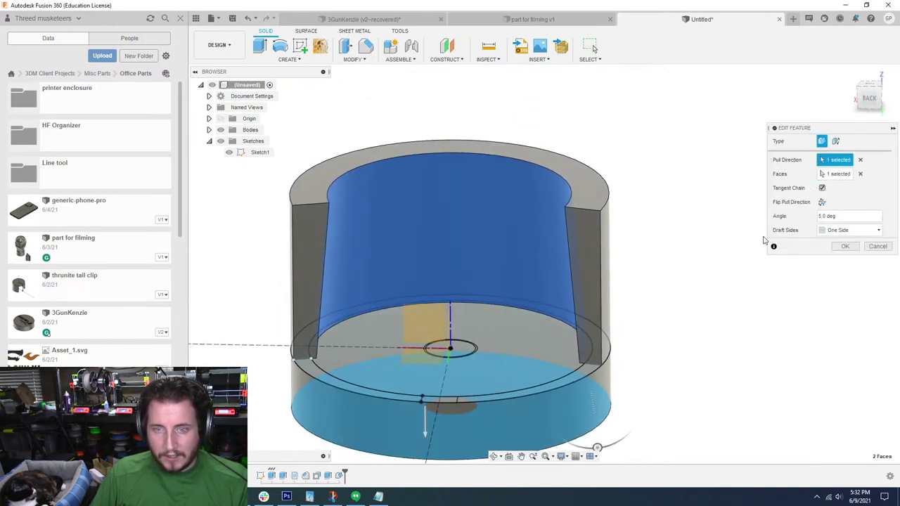
{"action": "left_click", "coordinate": [821, 217]}
{"action": "left_click_drag", "start_coordinate": [821, 218], "coordinate": [816, 219]}
{"action": "type", "text": "6"}
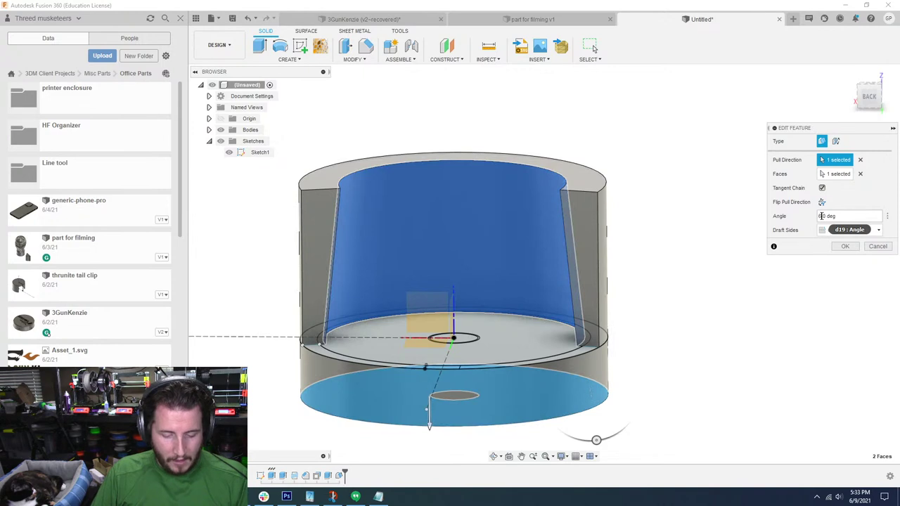
{"action": "key", "text": "Return"}
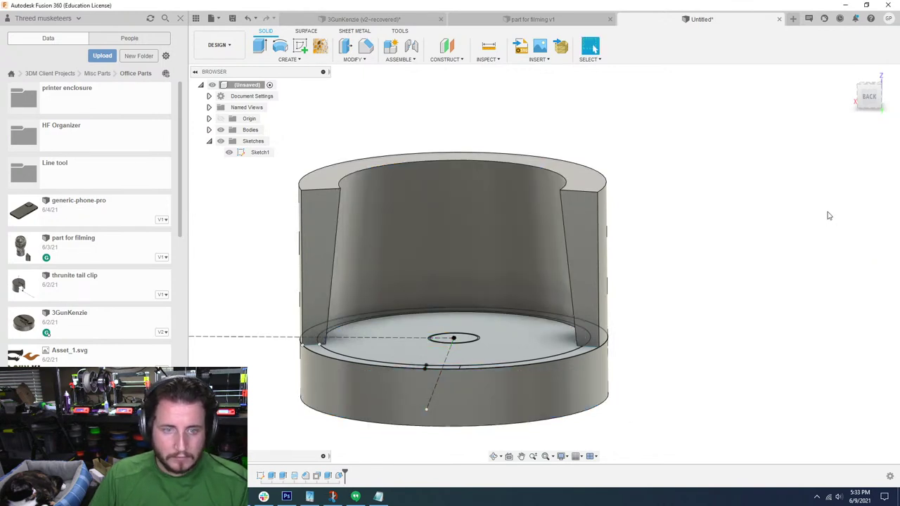
Recheck the top inner edge's radius and change the draft angle to 6.5 degrees
{"action": "left_click", "coordinate": [567, 183]}
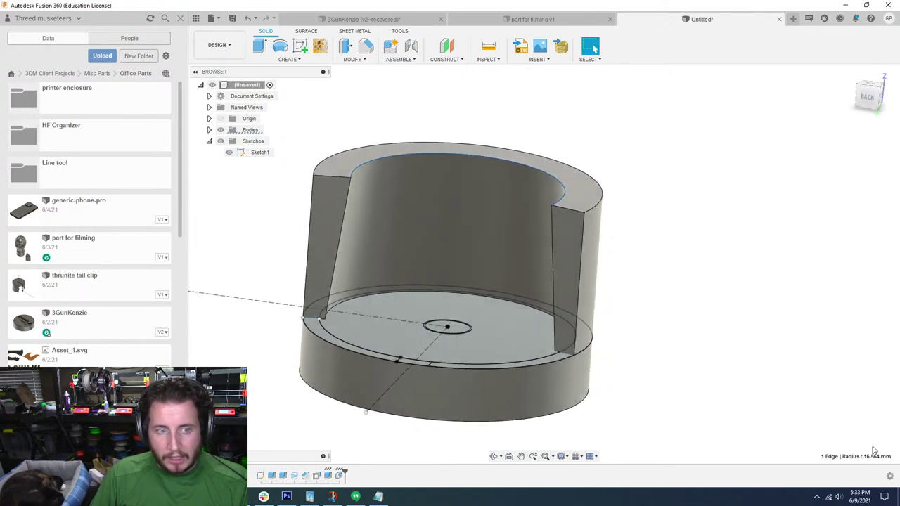
{"action": "double_click", "coordinate": [339, 475]}
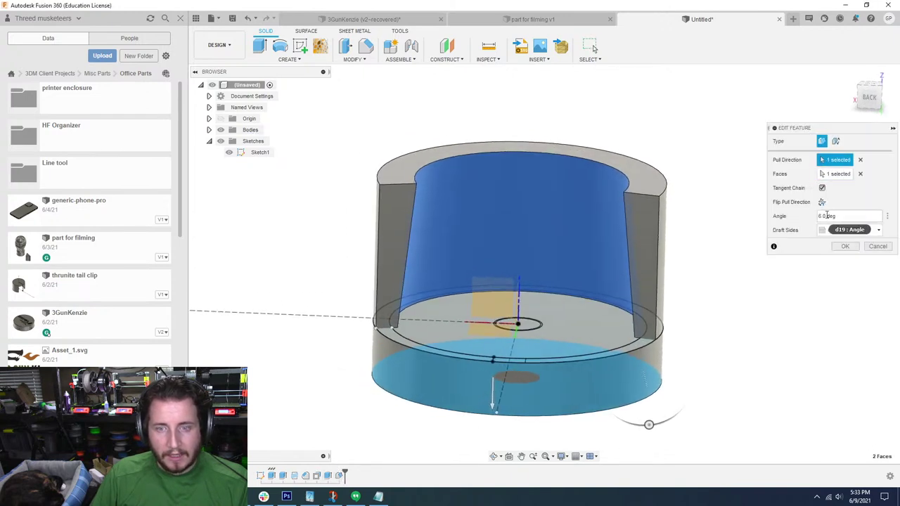
{"action": "left_click", "coordinate": [824, 214]}
{"action": "key", "text": "Return"}
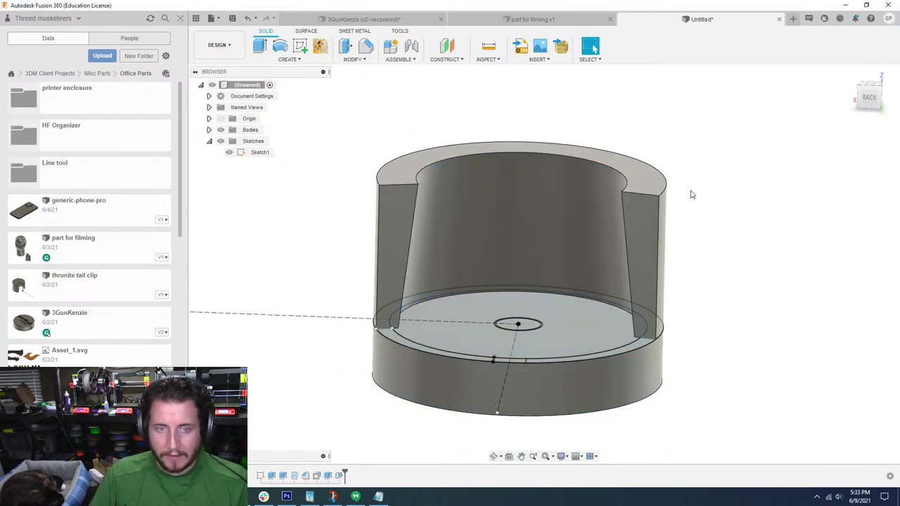
Check the top inner edge's radius again and set the draft angle to 6.25 degrees
{"action": "left_click", "coordinate": [622, 181]}
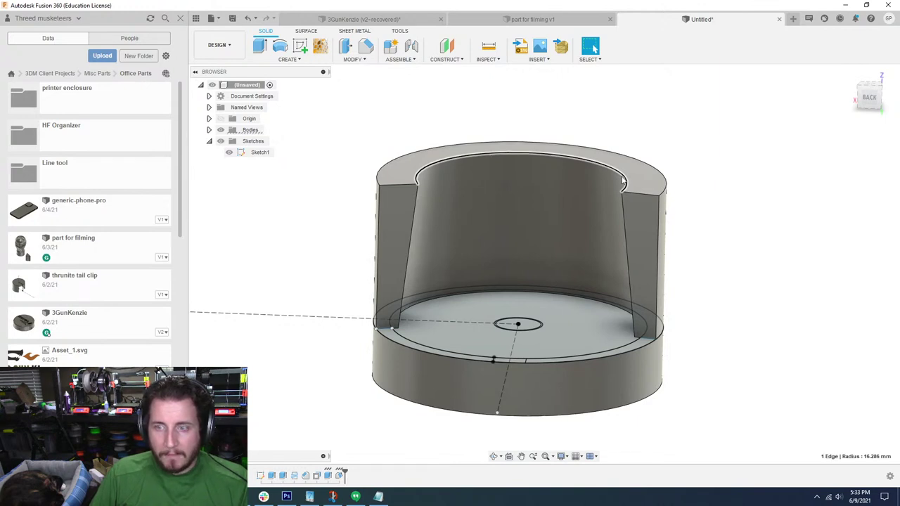
{"action": "middle_click_drag", "start_coordinate": [622, 181], "coordinate": [679, 168], "text": "shift"}
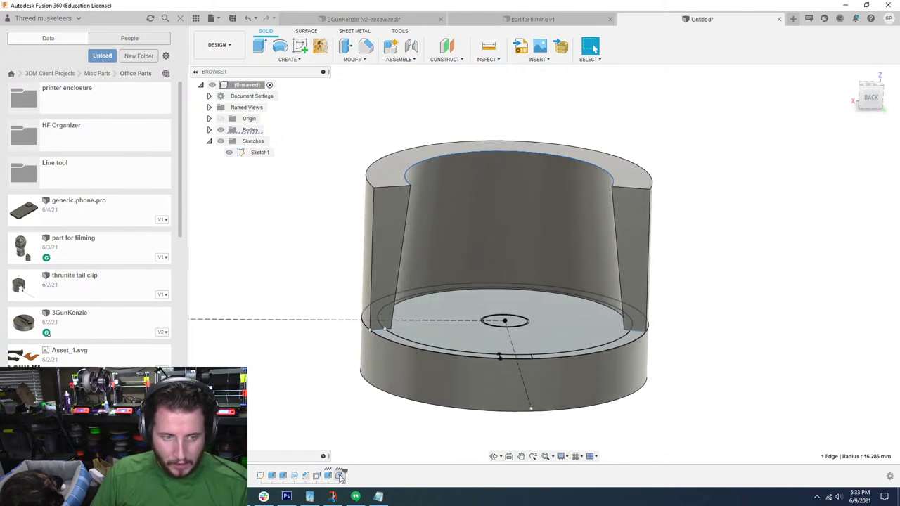
{"action": "double_click", "coordinate": [339, 476]}
{"action": "left_click", "coordinate": [824, 215]}
{"action": "type", "text": "6"}
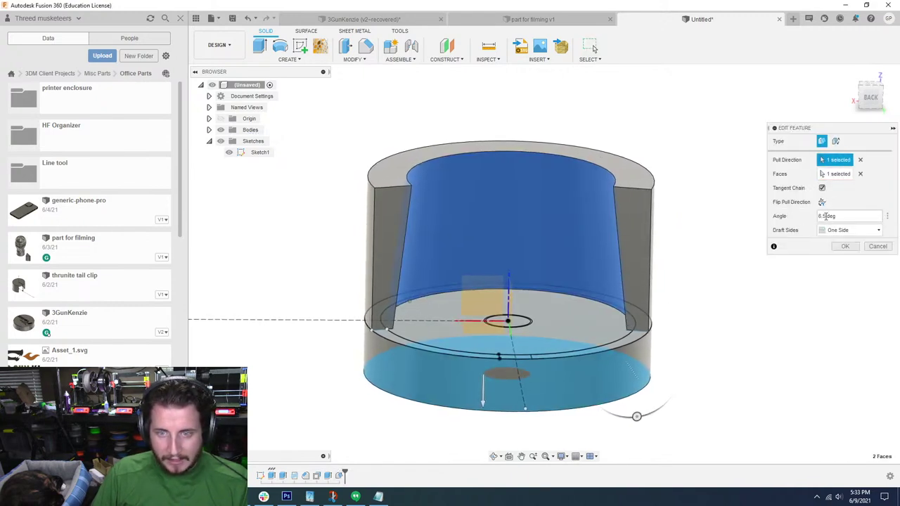
{"action": "key", "text": "Return"}
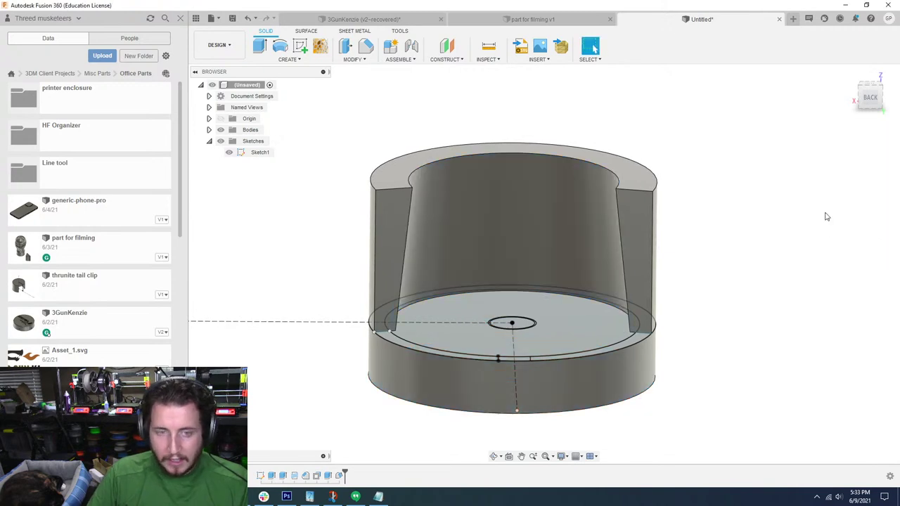
Inspect the top inner edge's radius and reopen the draft feature to review its angle without edits
{"action": "scroll", "coordinate": [623, 206], "scroll_direction": "up", "scroll_amount": 2}
{"action": "left_click", "coordinate": [631, 209]}
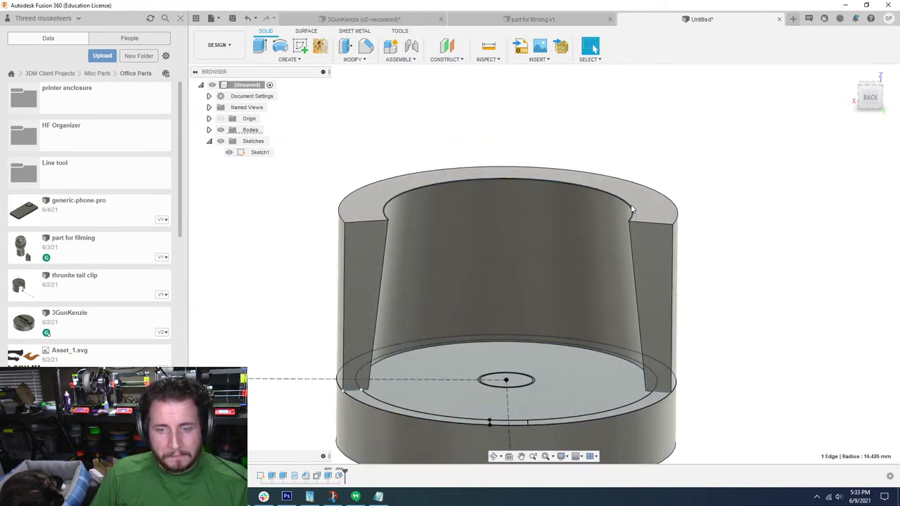
{"action": "scroll", "coordinate": [630, 209], "scroll_direction": "down", "scroll_amount": 2}
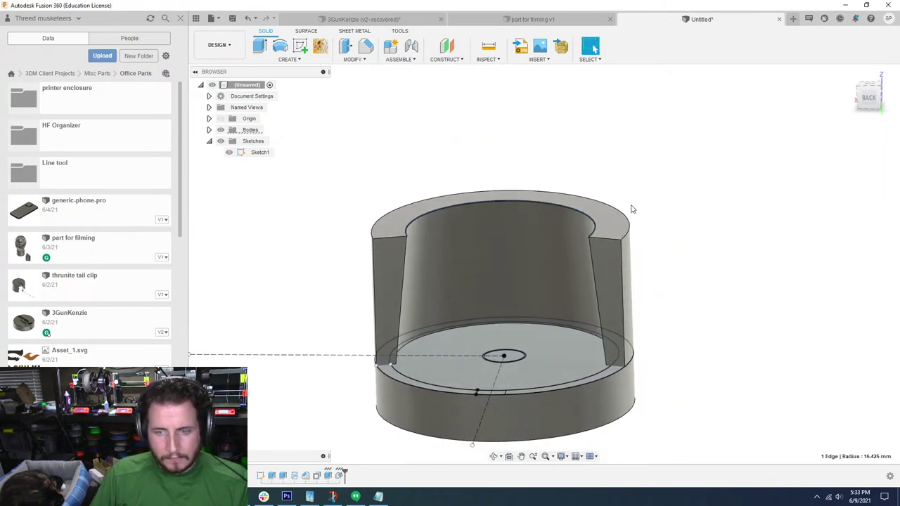
{"action": "double_click", "coordinate": [339, 476]}
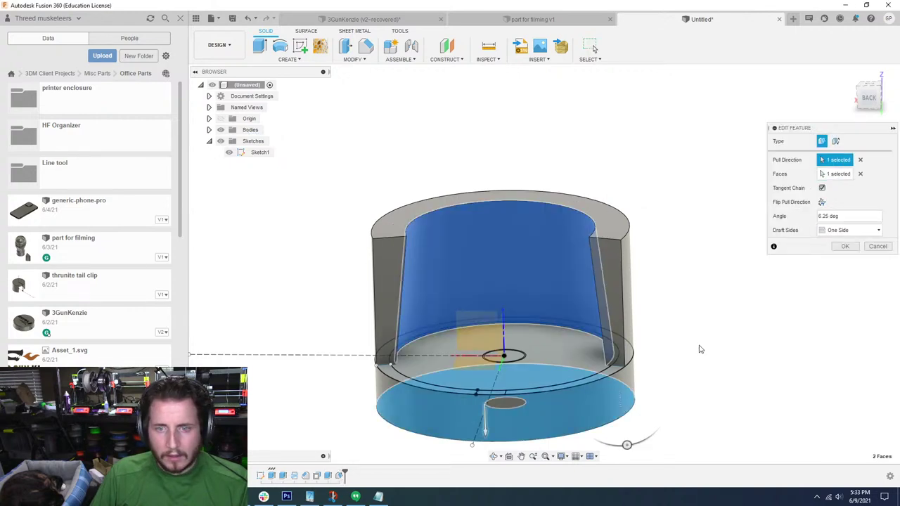
{"action": "left_click", "coordinate": [826, 217]}
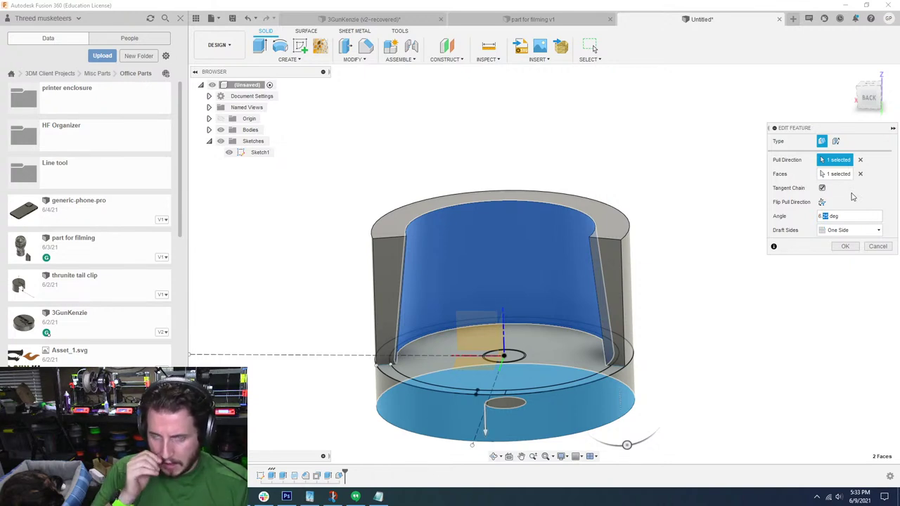
{"action": "left_click", "coordinate": [845, 246]}
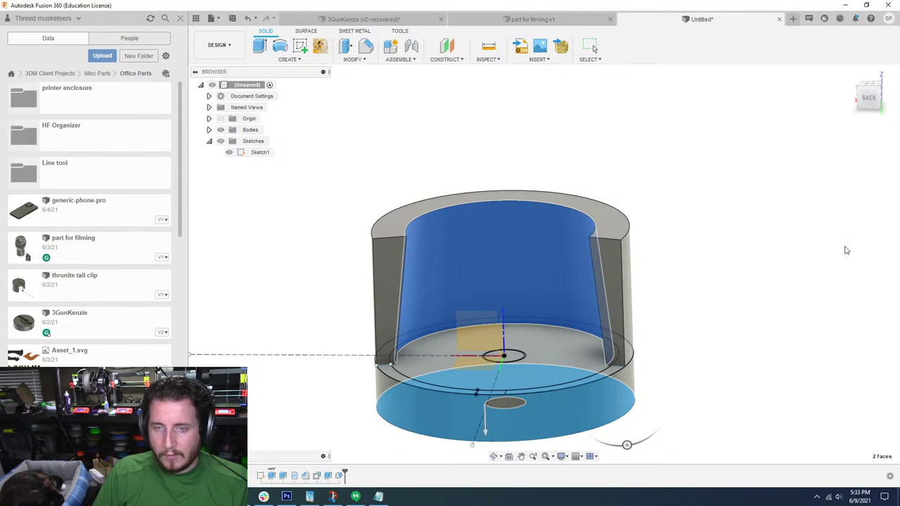
Check the radius of the wall's top inner edge and inspect the drafted wall from above and from the open side
{"action": "left_click", "coordinate": [592, 226]}
{"action": "middle_click_drag", "start_coordinate": [617, 287], "coordinate": [751, 275], "text": "shift"}
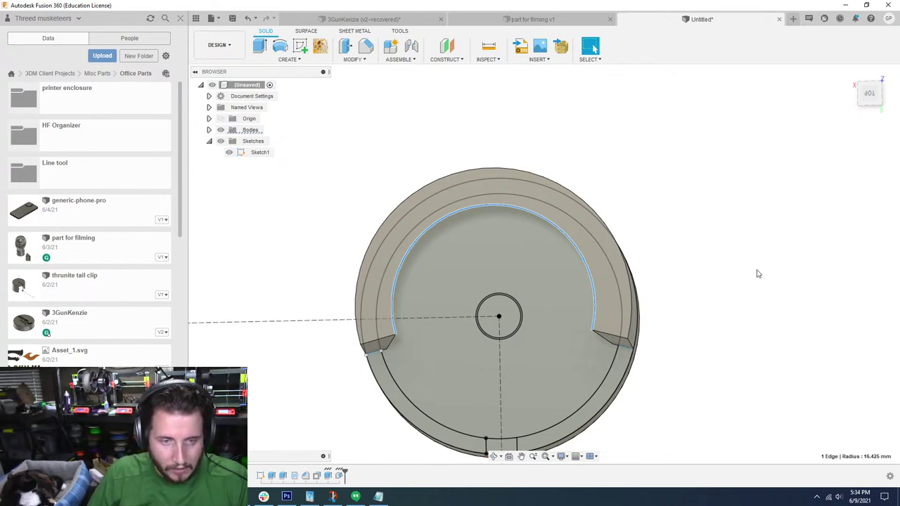
{"action": "middle_click_drag", "start_coordinate": [583, 331], "coordinate": [567, 336], "text": "shift"}
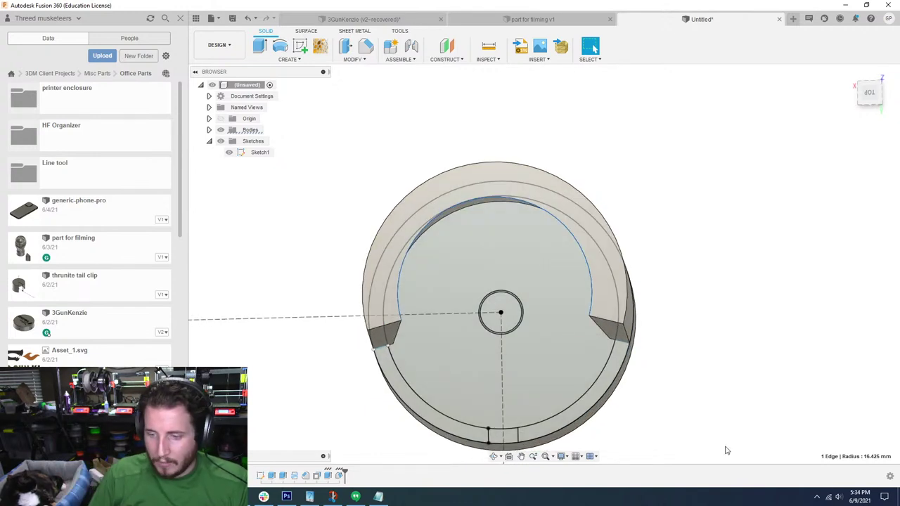
{"action": "scroll", "coordinate": [542, 263], "scroll_direction": "down", "scroll_amount": 2}
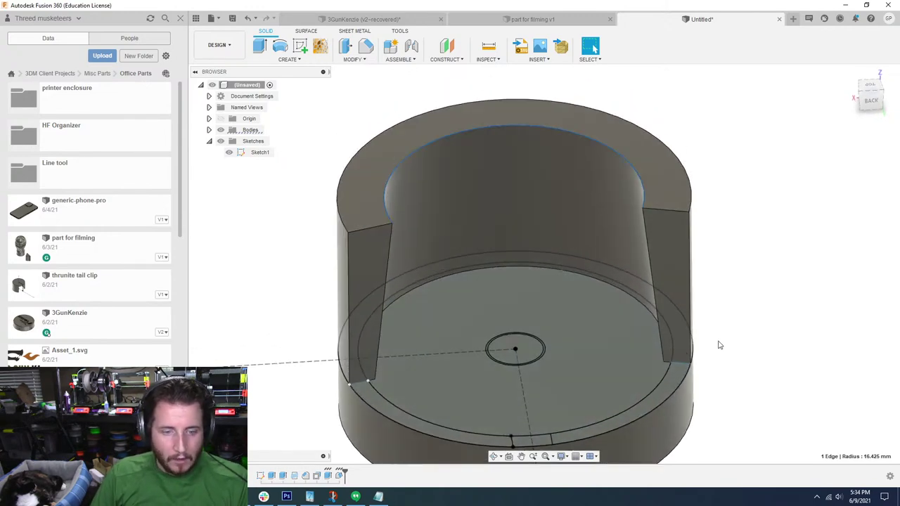
Reopen the base sketch and draw a center rectangle 32.5 mm wide and 24 mm high on the origin
{"action": "double_click", "coordinate": [260, 476]}
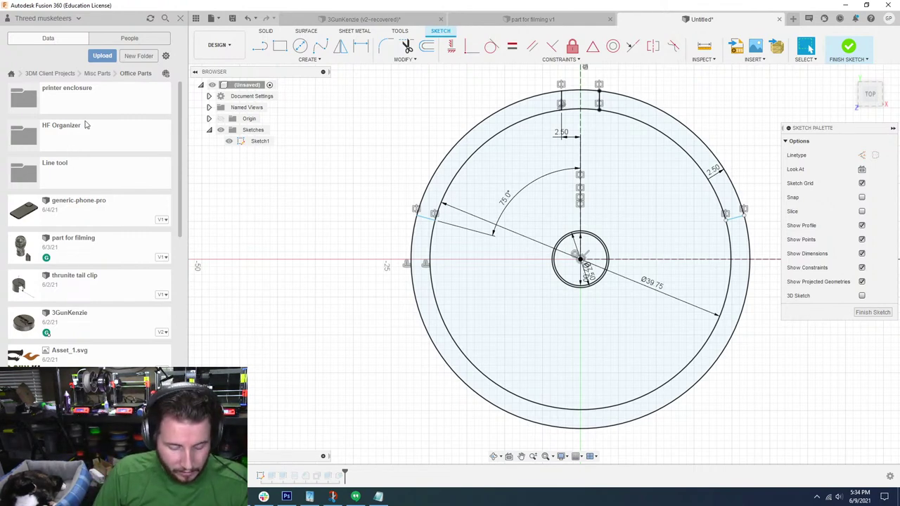
{"action": "left_click", "coordinate": [323, 61]}
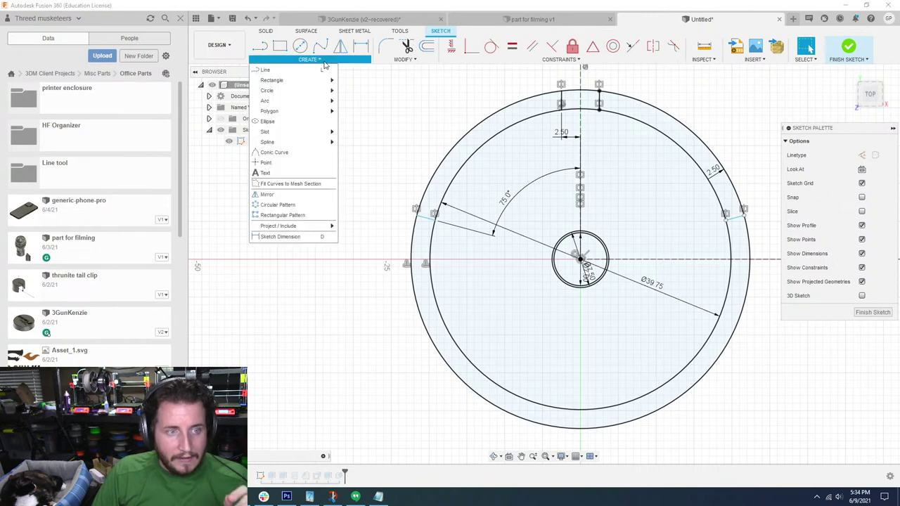
{"action": "mouse_move", "coordinate": [324, 80]}
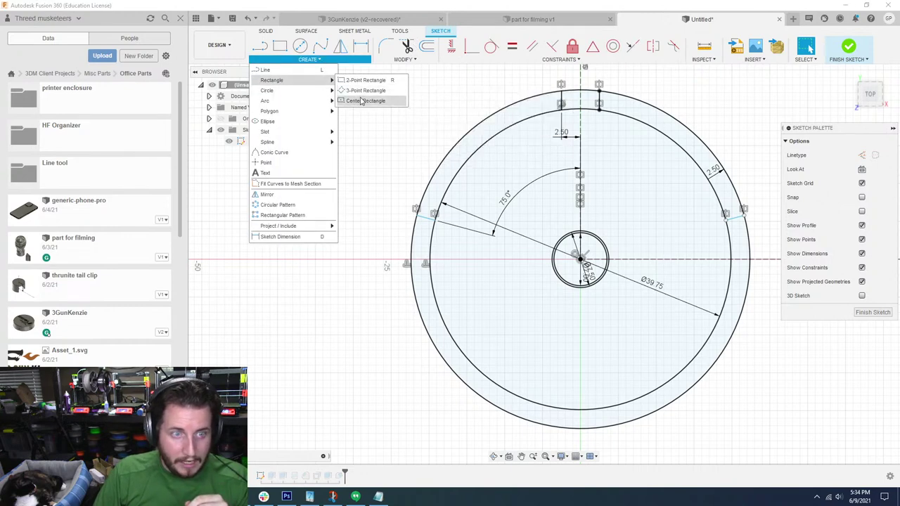
{"action": "left_click", "coordinate": [362, 101]}
{"action": "left_click", "coordinate": [580, 259]}
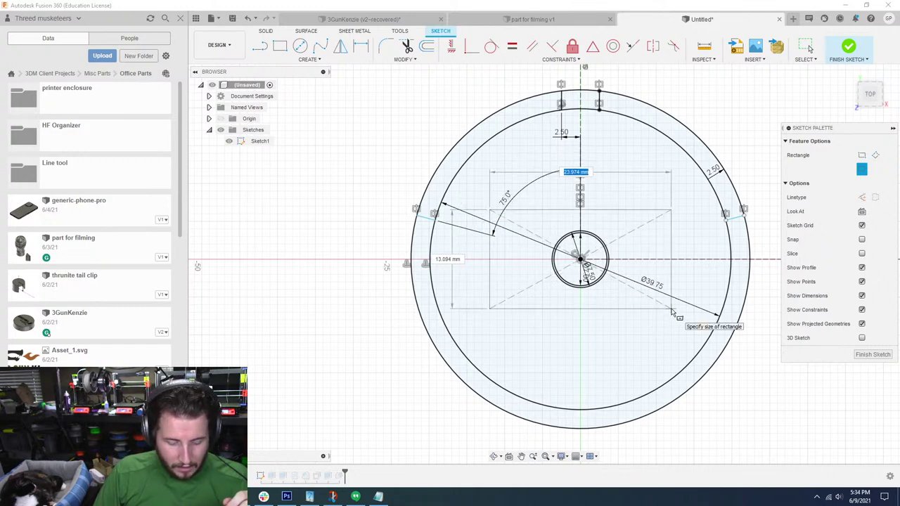
{"action": "key", "text": "Tab"}
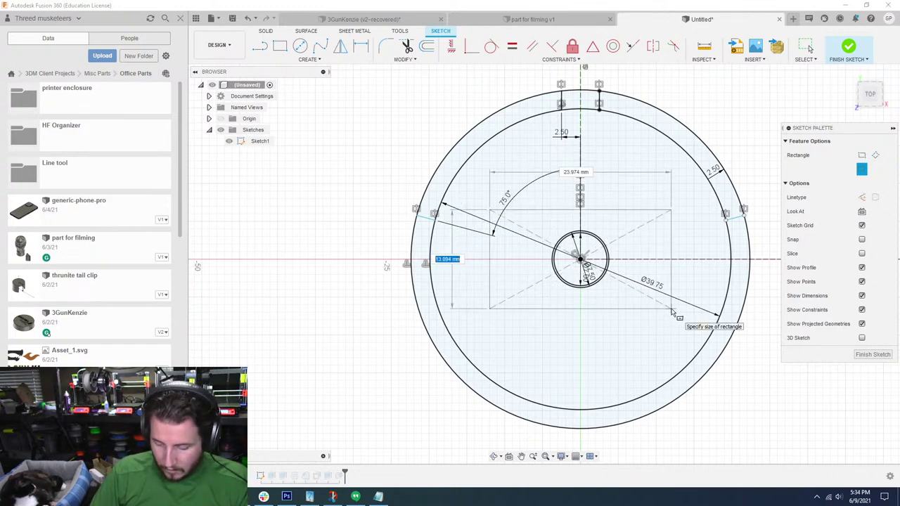
{"action": "key", "text": "Tab"}
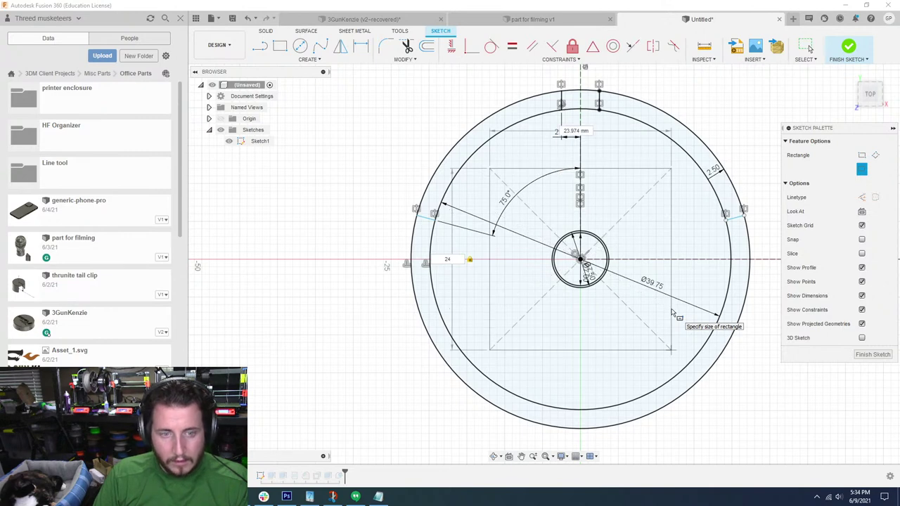
{"action": "key", "text": "Tab"}
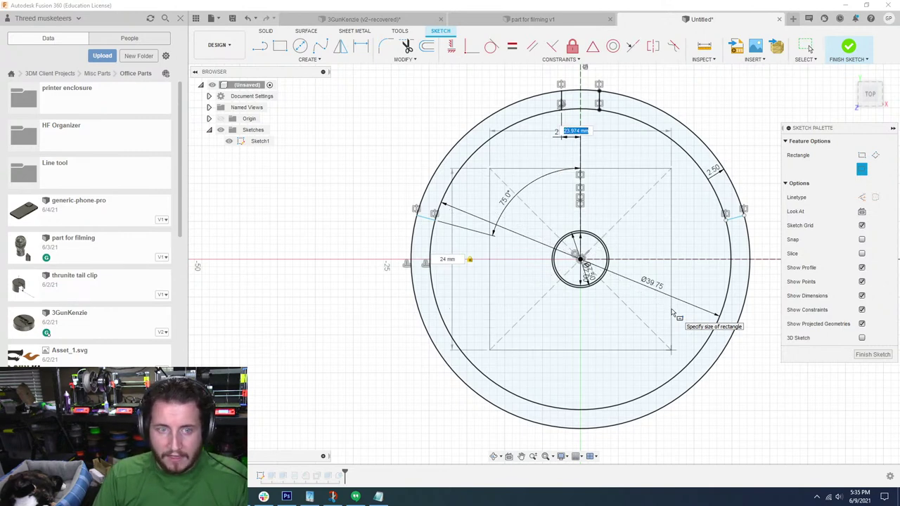
{"action": "key", "text": "Tab"}
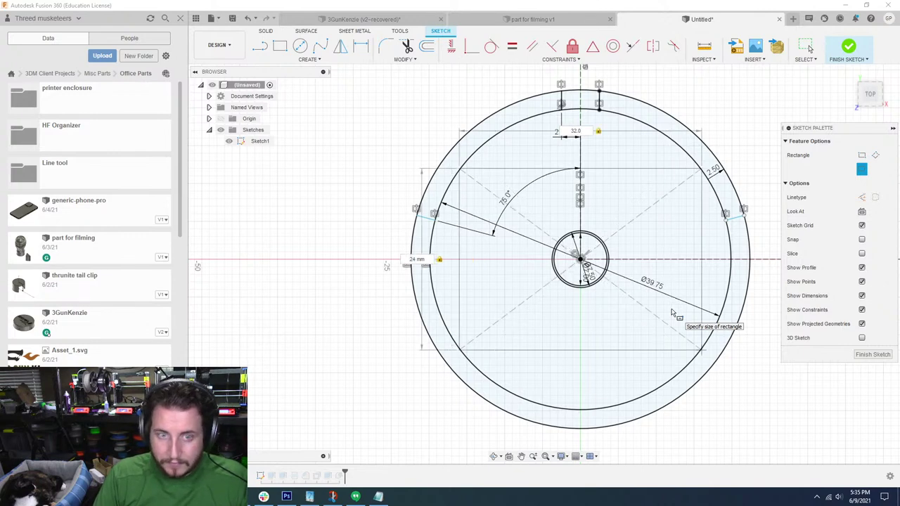
{"action": "type", "text": ".5"}
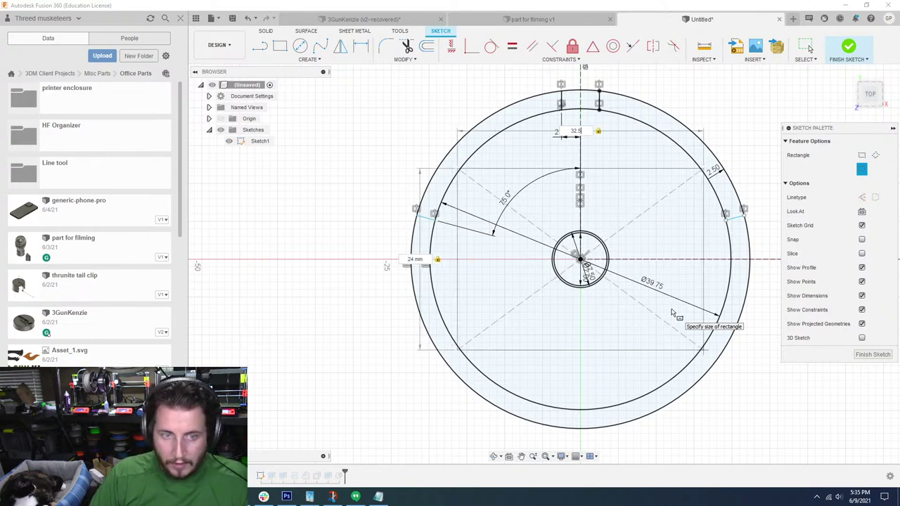
{"action": "key", "text": "Return"}
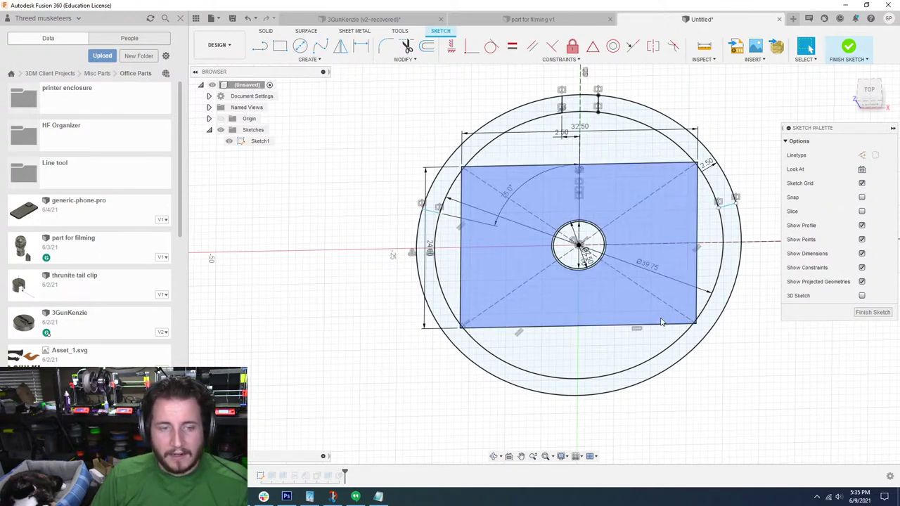
Set the rectangle's width to 32.75 mm and its height to 24.25 mm, and finish the sketch
{"action": "middle_click_drag", "start_coordinate": [660, 321], "coordinate": [836, 335], "text": "shift"}
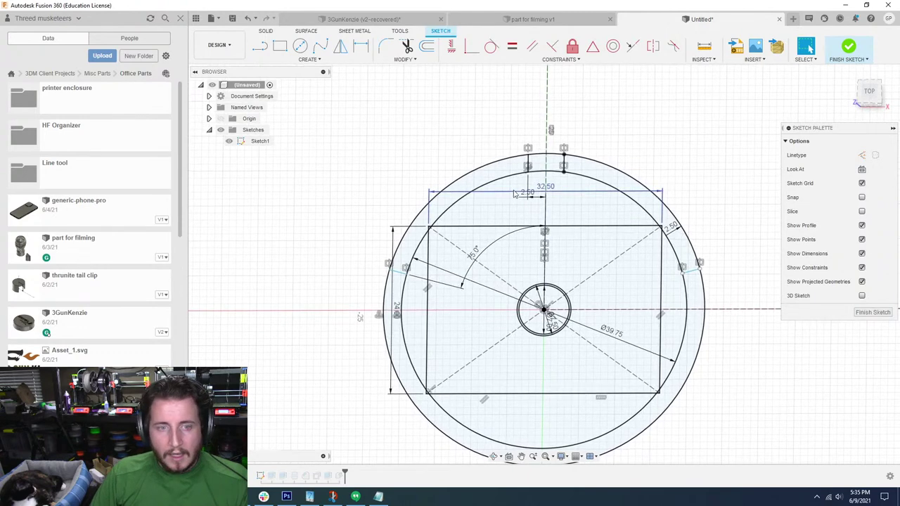
{"action": "double_click", "coordinate": [552, 190]}
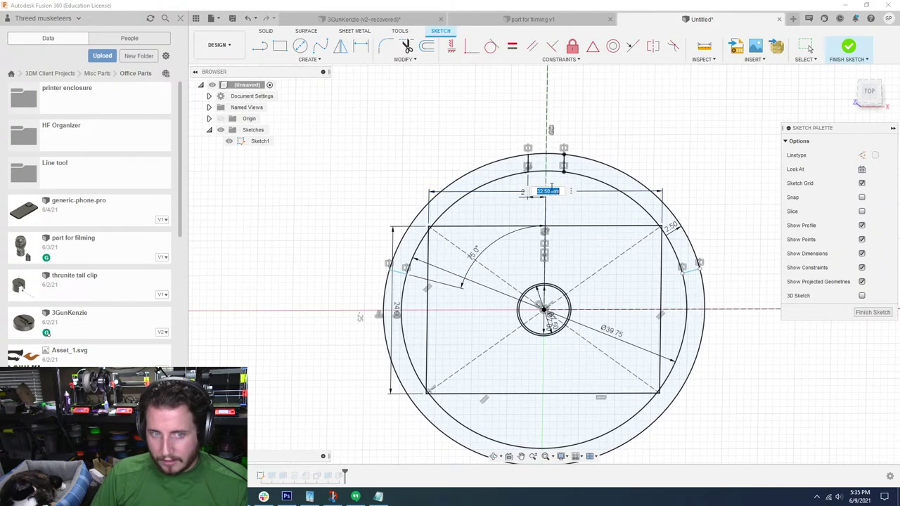
{"action": "left_click_drag", "start_coordinate": [550, 191], "coordinate": [545, 191]}
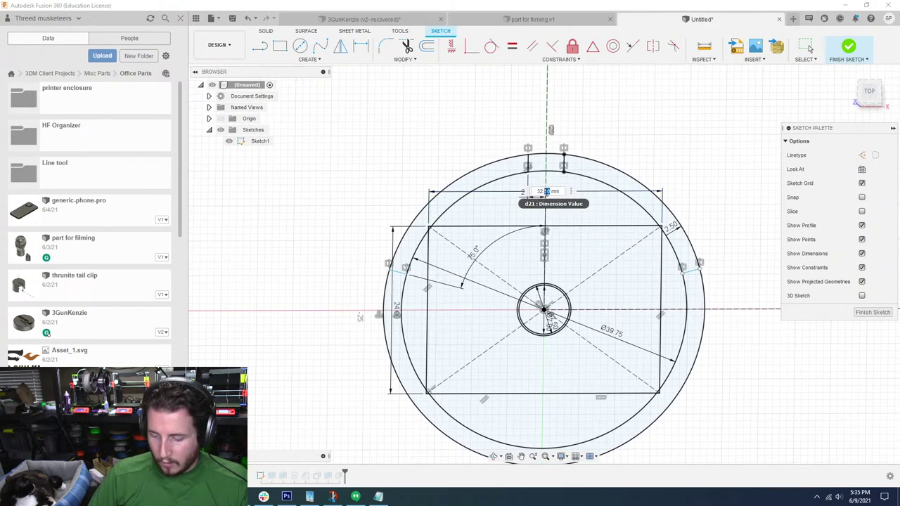
{"action": "type", "text": "75"}
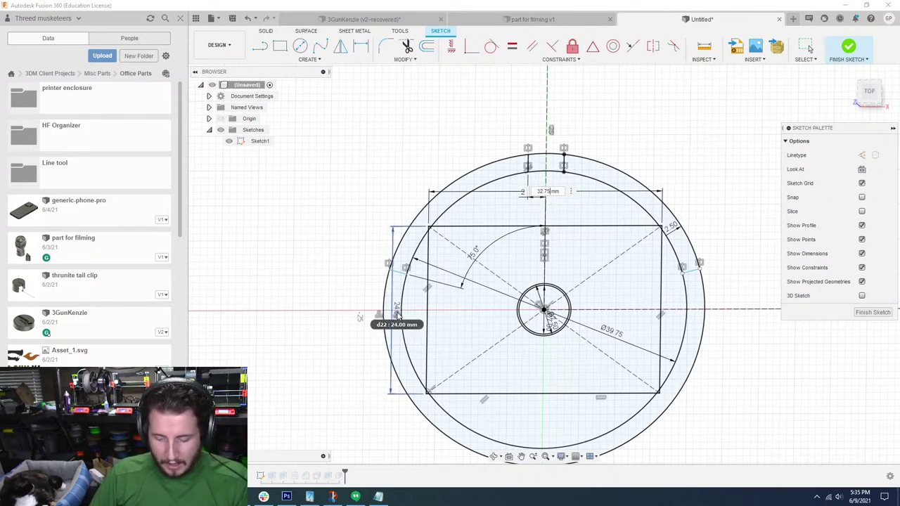
{"action": "key", "text": "Return"}
{"action": "double_click", "coordinate": [396, 312]}
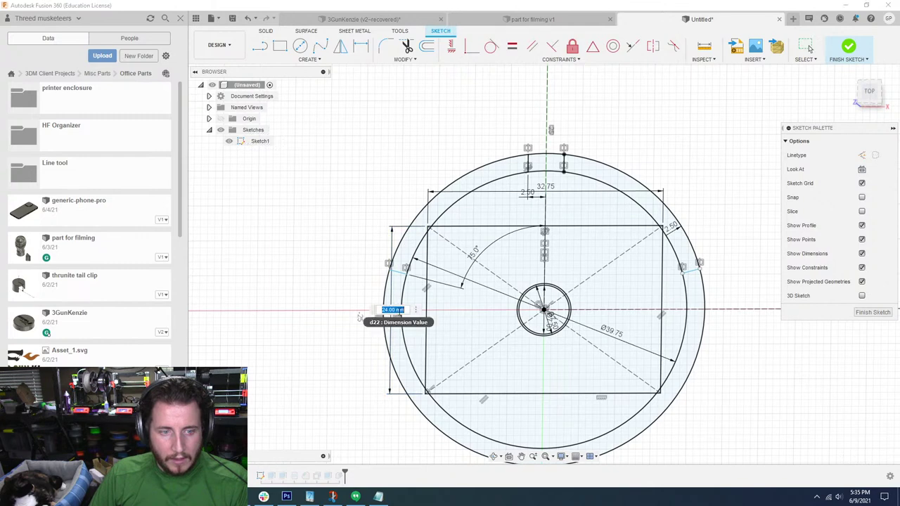
{"action": "type", "text": "25"}
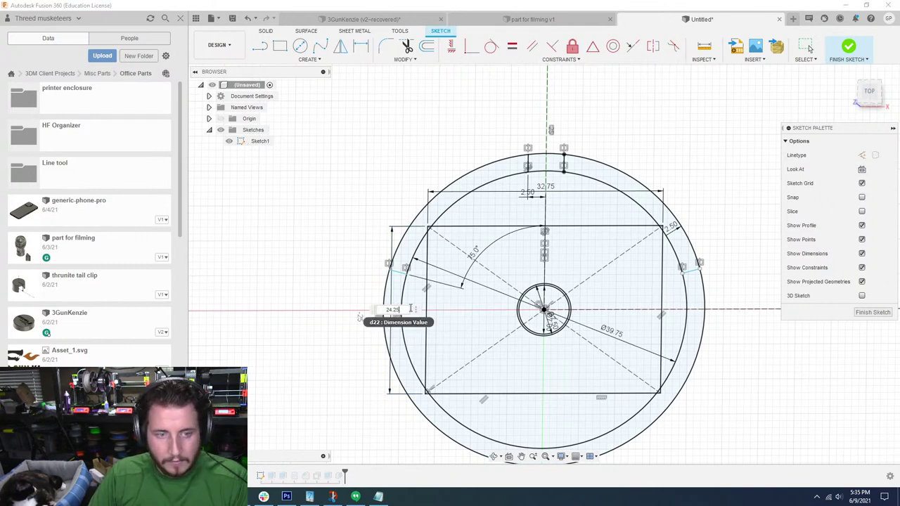
{"action": "key", "text": "Return"}
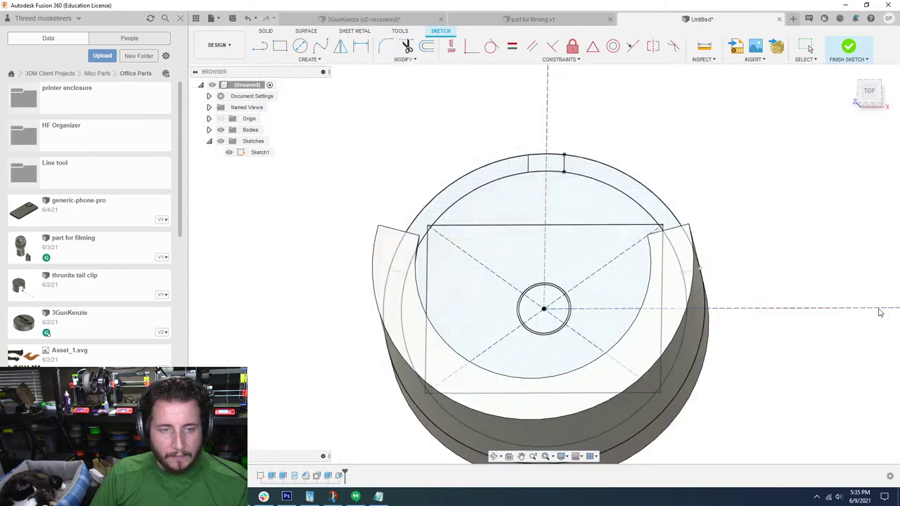
{"action": "key", "text": "Escape"}
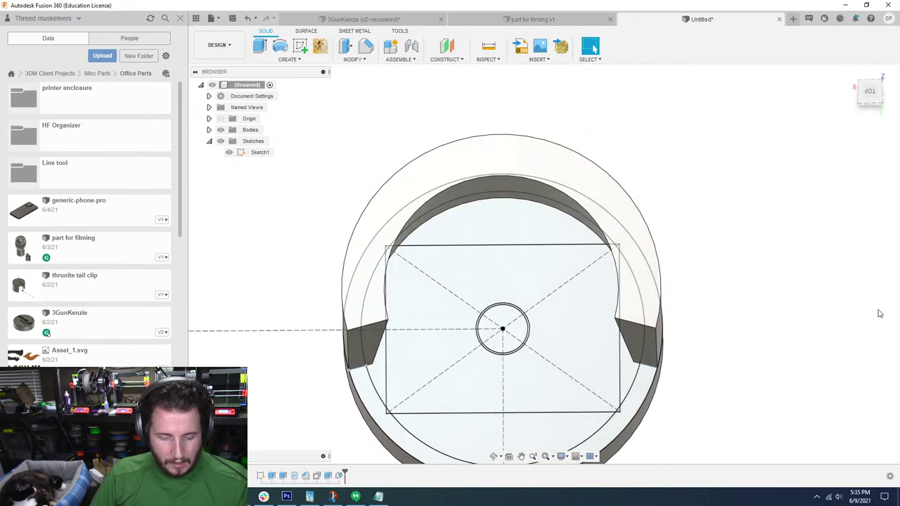
Extrude the rectangle and the two side segments between it and the inner circle upward 43 mm as a cut
{"action": "key", "text": "e"}
{"action": "left_click", "coordinate": [379, 364]}
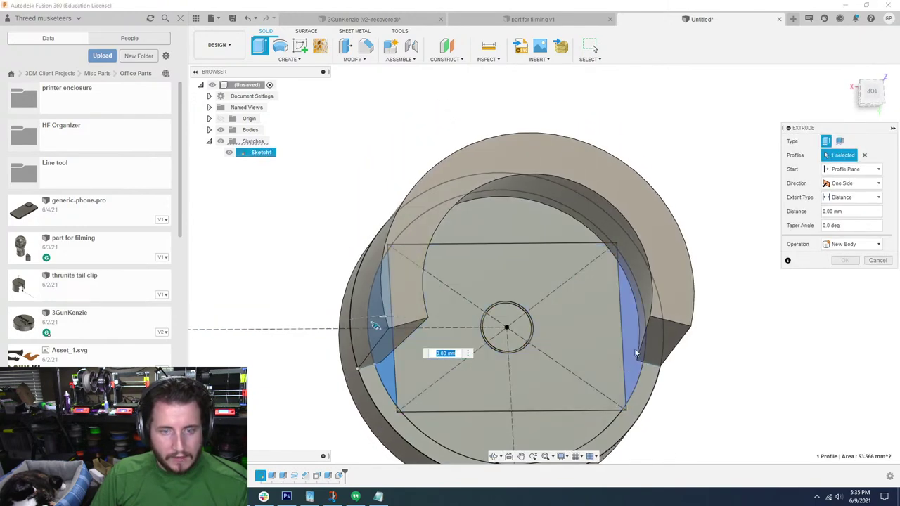
{"action": "left_click", "coordinate": [635, 352]}
{"action": "left_click_drag", "start_coordinate": [638, 304], "coordinate": [689, 81]}
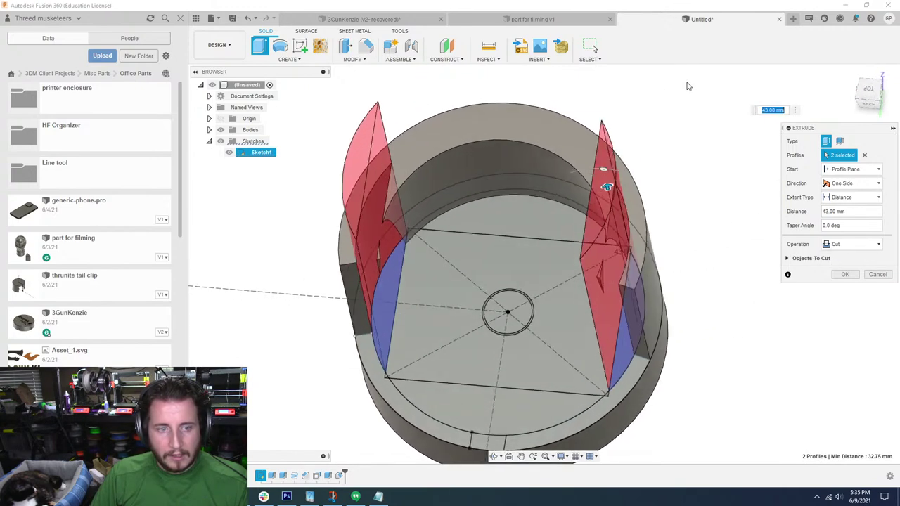
{"action": "left_click", "coordinate": [420, 294]}
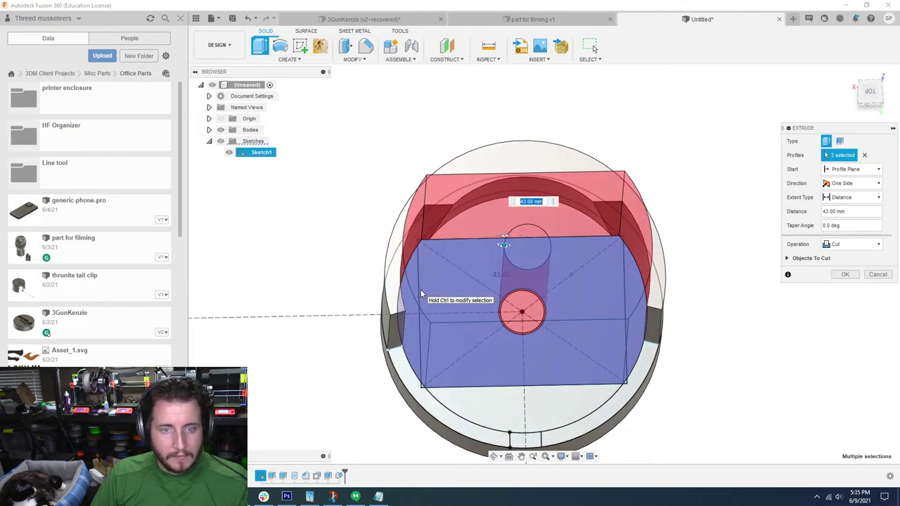
{"action": "middle_click_drag", "start_coordinate": [420, 294], "coordinate": [457, 234], "text": "shift"}
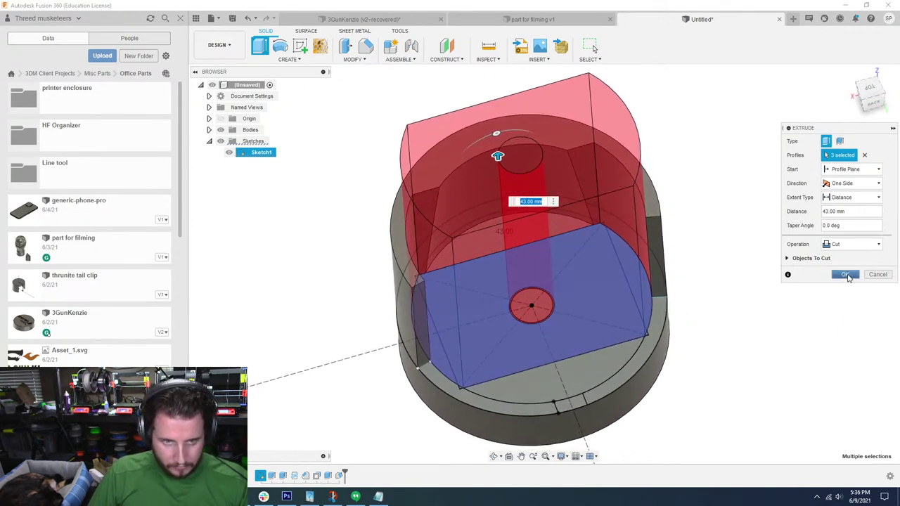
{"action": "left_click", "coordinate": [847, 275]}
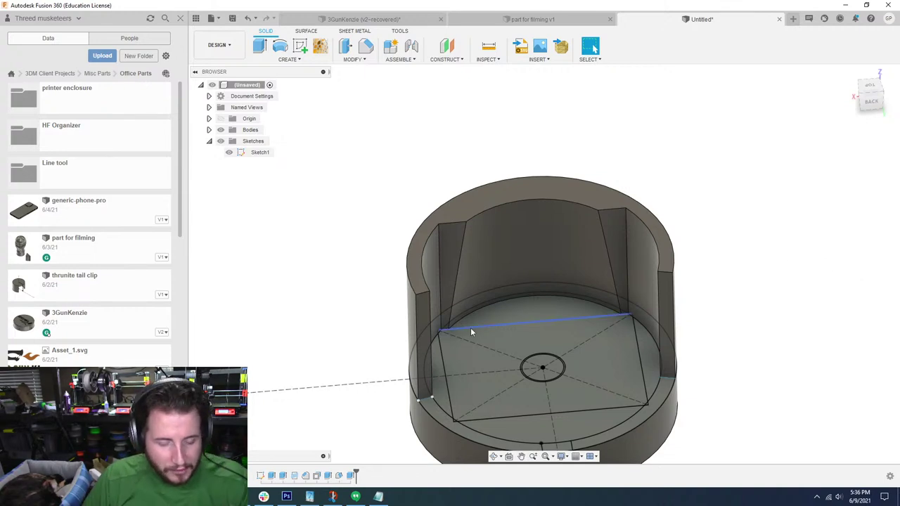
{"action": "double_click", "coordinate": [351, 475]}
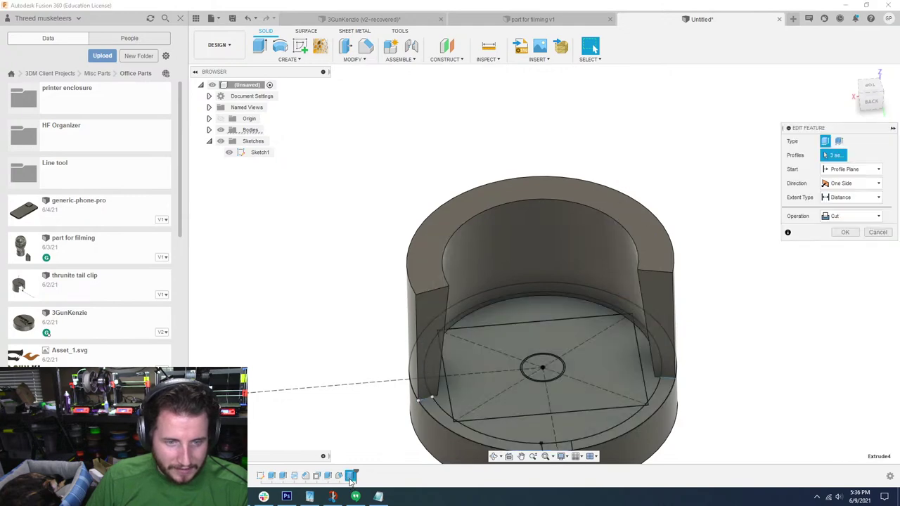
{"action": "left_click", "coordinate": [439, 397]}
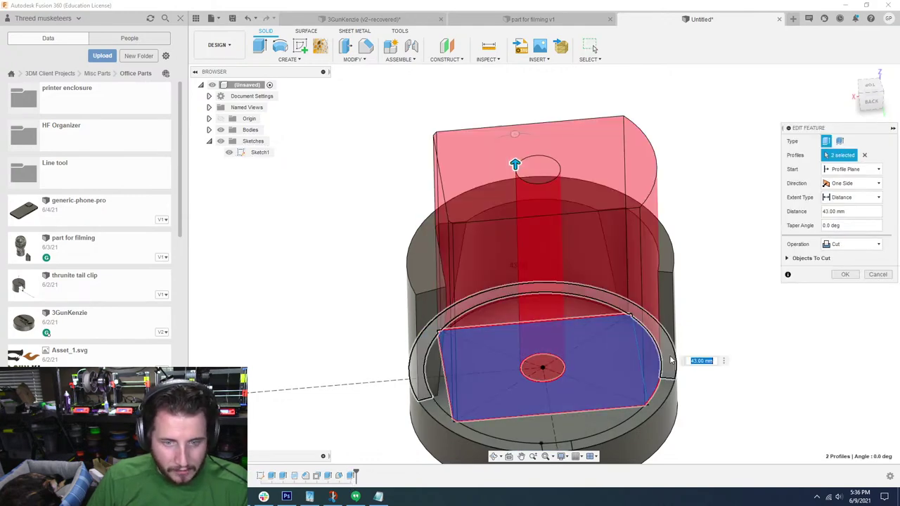
{"action": "left_click", "coordinate": [654, 373]}
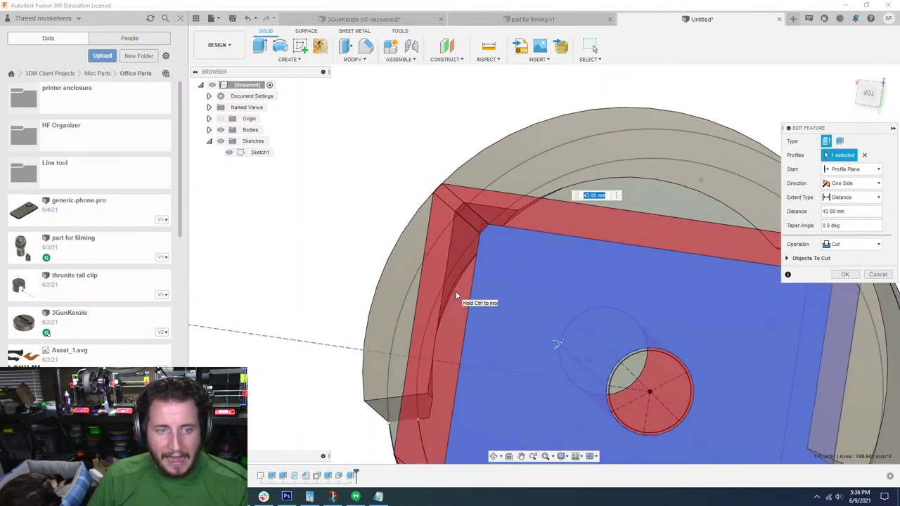
{"action": "key", "text": "ctrl"}
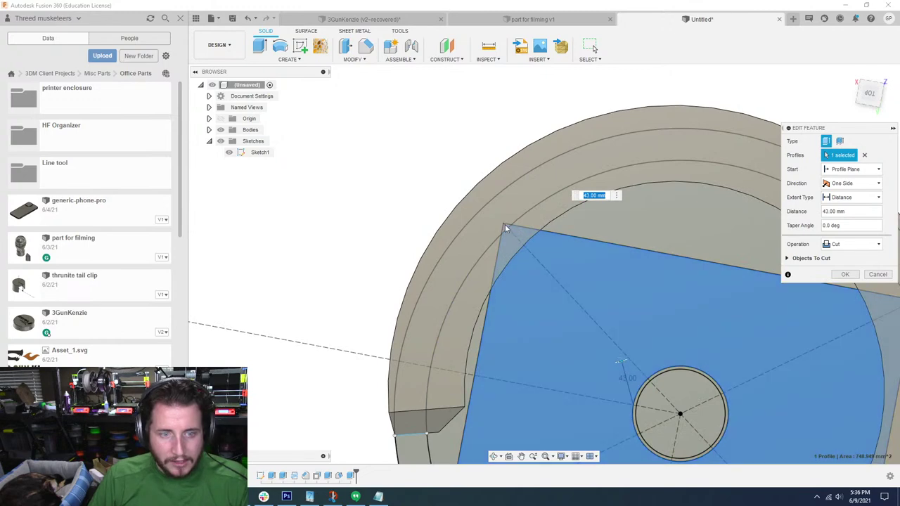
{"action": "left_click", "coordinate": [505, 224]}
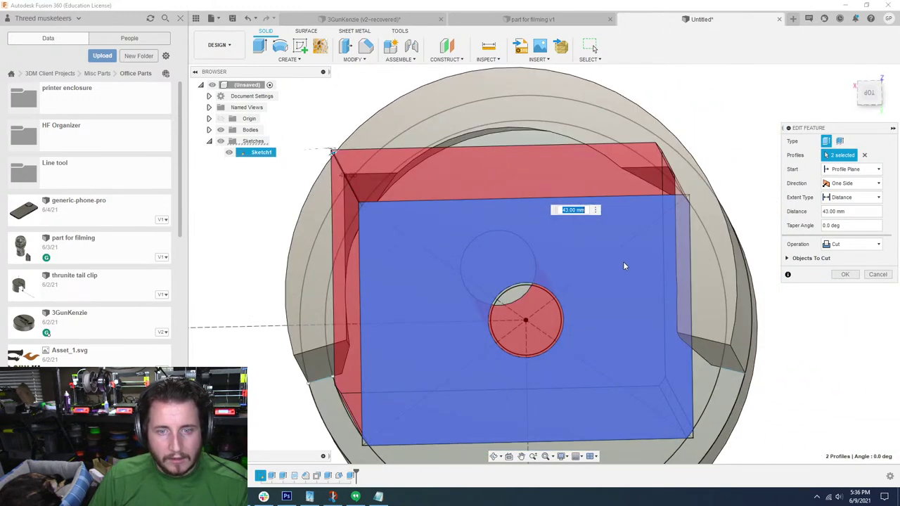
{"action": "key", "text": "ctrl"}
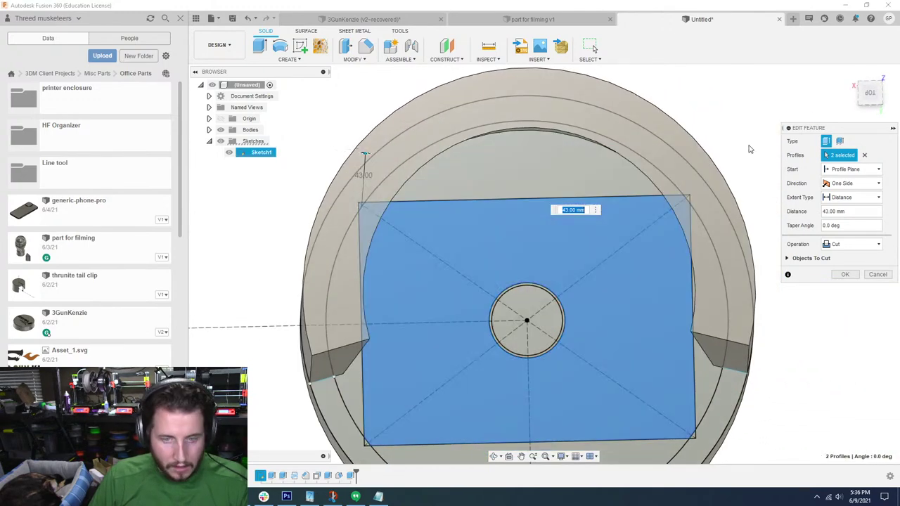
{"action": "left_click", "coordinate": [686, 198]}
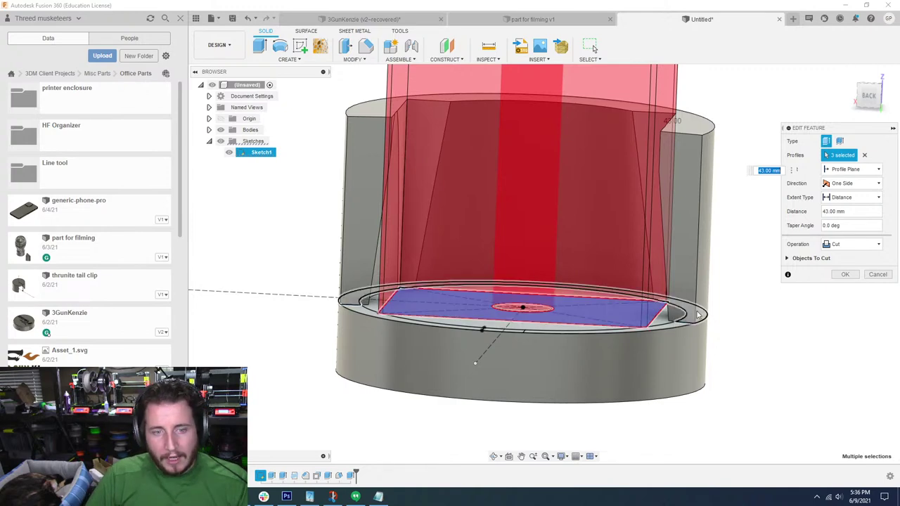
{"action": "middle_click_drag", "start_coordinate": [724, 250], "coordinate": [736, 239], "text": "shift"}
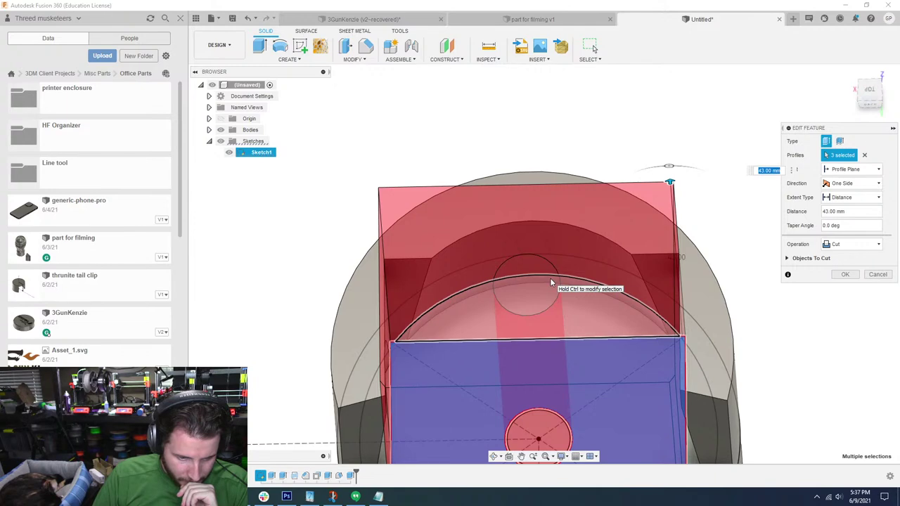
{"action": "middle_click_drag", "start_coordinate": [551, 283], "coordinate": [490, 343], "text": "shift"}
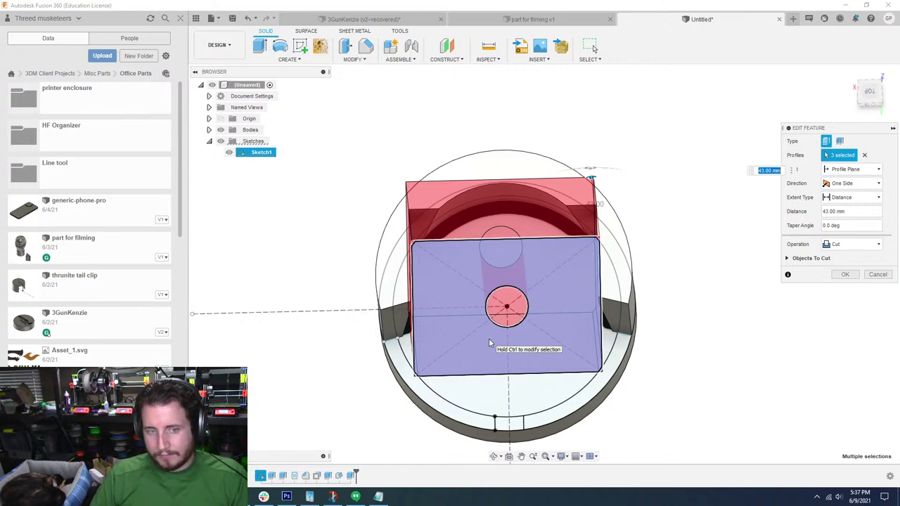
{"action": "left_click", "coordinate": [489, 343]}
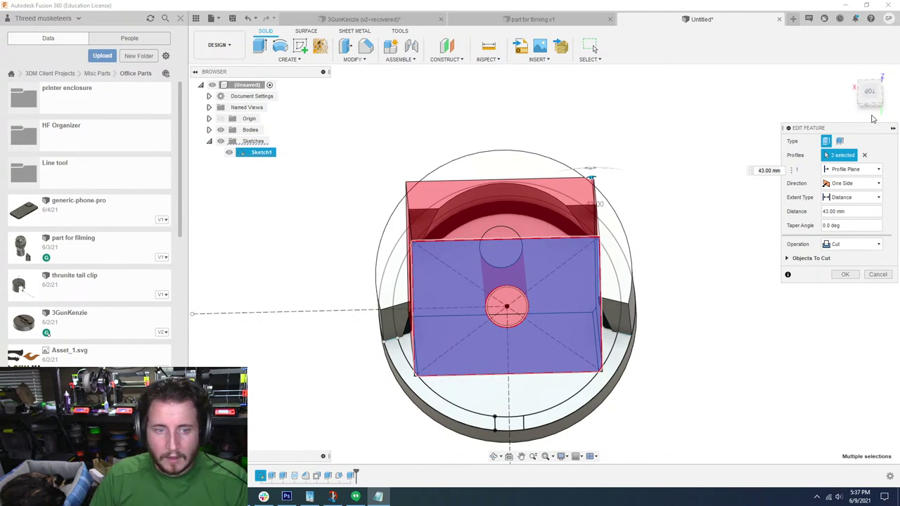
{"action": "left_click", "coordinate": [878, 274]}
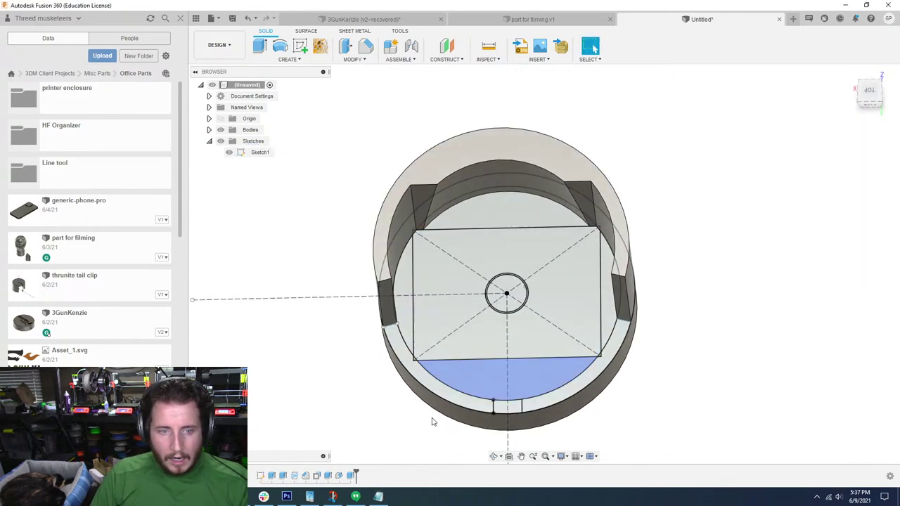
Roll the timeline back to before the wall's draft and create a construction plane offset 22.75 mm above the base rectangle profile
{"action": "left_click_drag", "start_coordinate": [355, 471], "coordinate": [336, 476]}
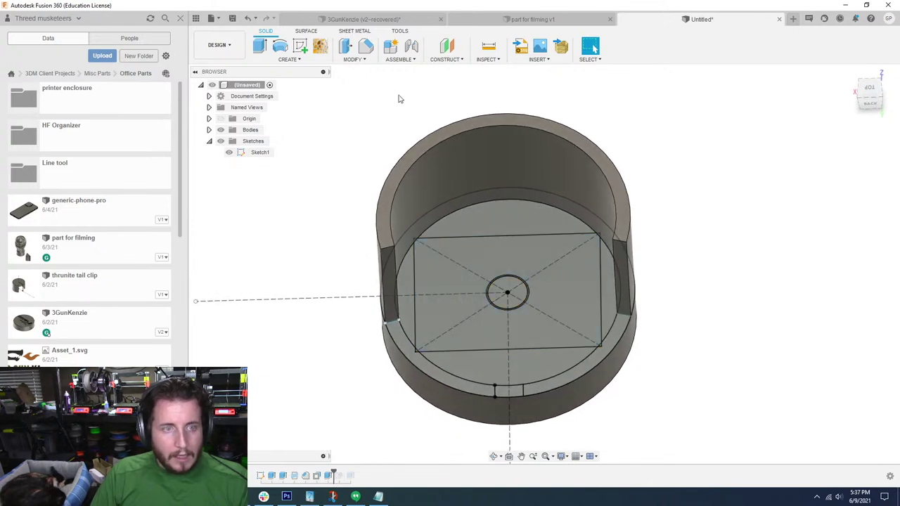
{"action": "left_click", "coordinate": [444, 48]}
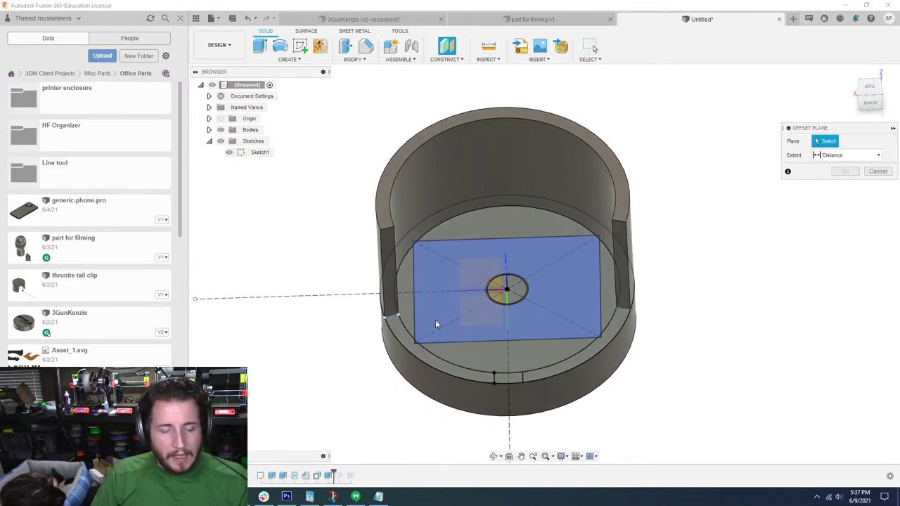
{"action": "left_click", "coordinate": [435, 319]}
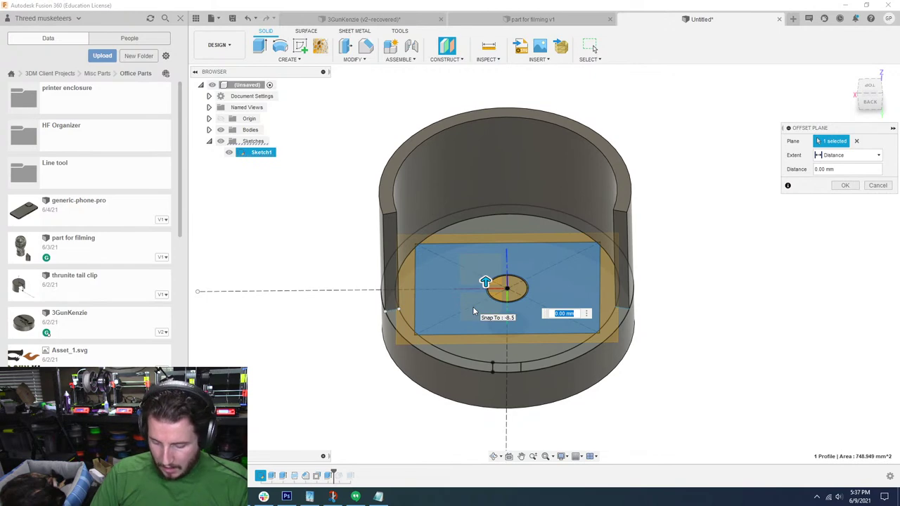
{"action": "type", "text": "22.75"}
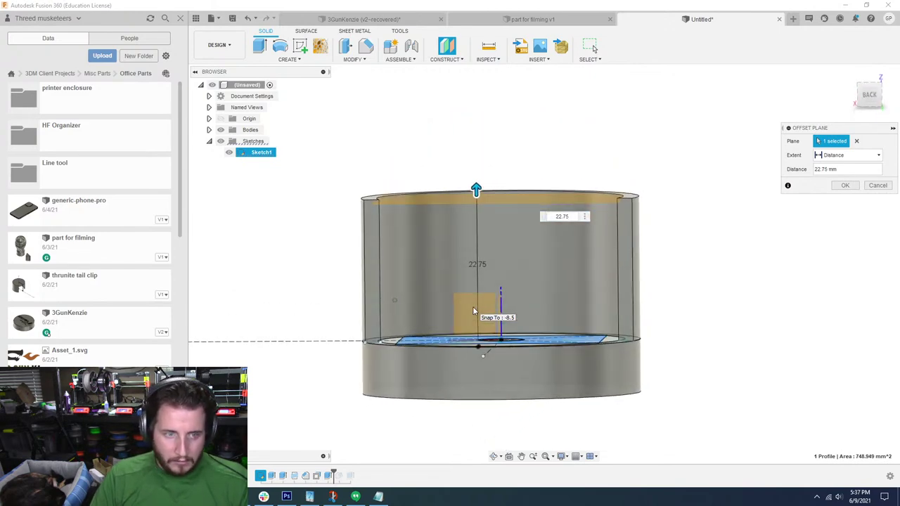
{"action": "key", "text": "Return"}
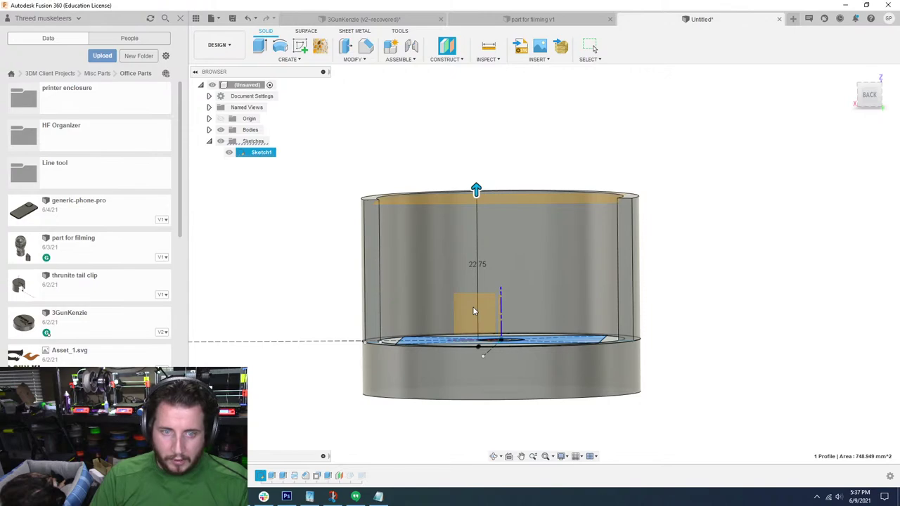
Create a sketch on the new offset plane, start projecting geometry and hide the bodies to expose the base sketch
{"action": "left_click", "coordinate": [300, 46]}
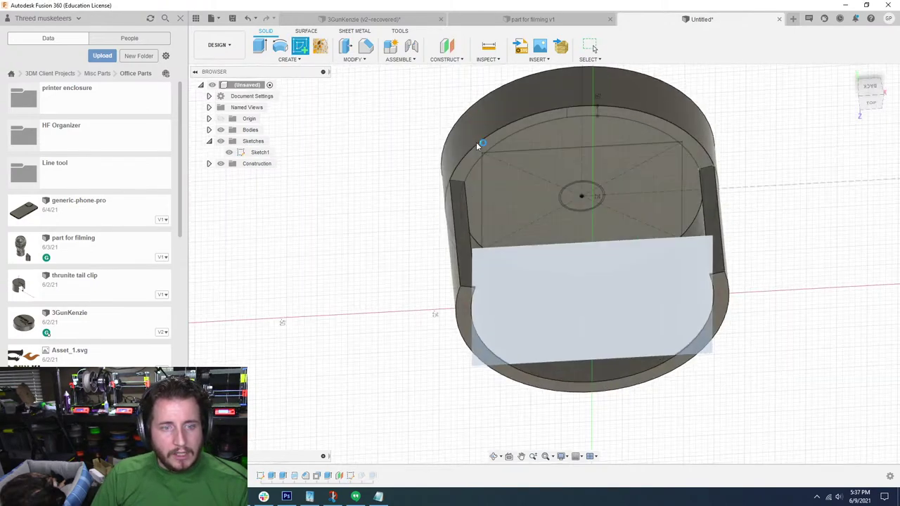
{"action": "left_click", "coordinate": [478, 146]}
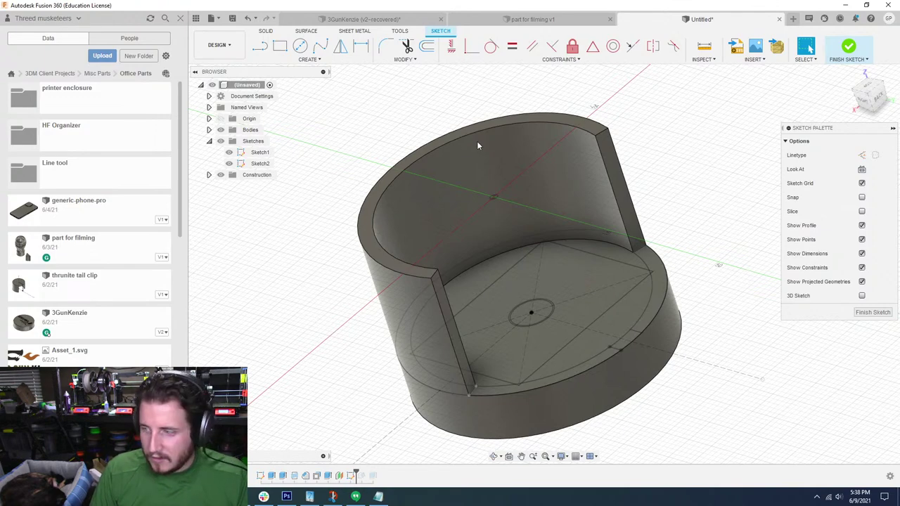
{"action": "mouse_move", "coordinate": [478, 141]}
{"action": "middle_mouse_down", "text": "shift"}
{"action": "mouse_move", "coordinate": [495, 148]}
{"action": "mouse_move", "coordinate": [496, 285]}
{"action": "mouse_move", "coordinate": [472, 233]}
{"action": "middle_mouse_up", "text": "shift"}
{"action": "key", "text": "p"}
{"action": "left_click", "coordinate": [221, 129]}
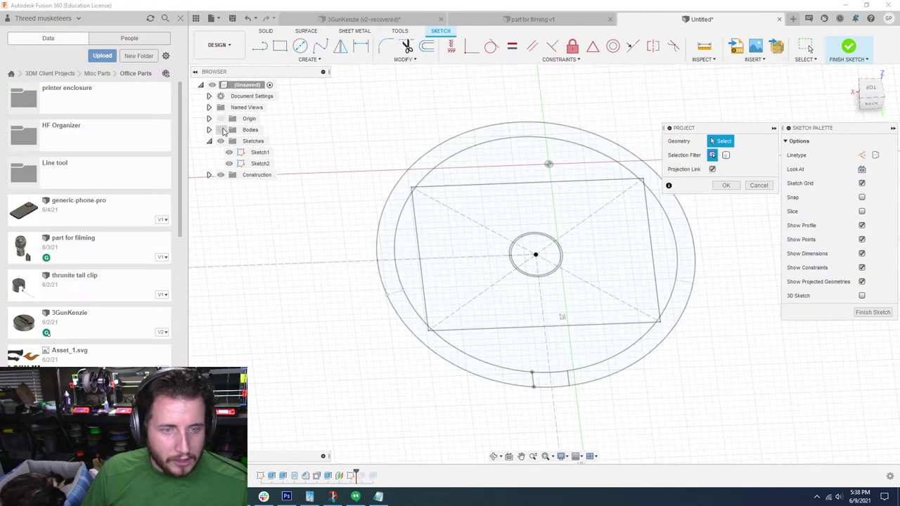
Project the base rectangle's four edges, both diagonals and the two construction centre lines into the offset-plane sketch, keeping the bodies hidden
{"action": "middle_click_drag", "start_coordinate": [426, 197], "coordinate": [415, 130], "text": "shift"}
{"action": "left_click", "coordinate": [384, 155]}
{"action": "left_click", "coordinate": [429, 118]}
{"action": "middle_click_drag", "start_coordinate": [695, 131], "coordinate": [454, 119]}
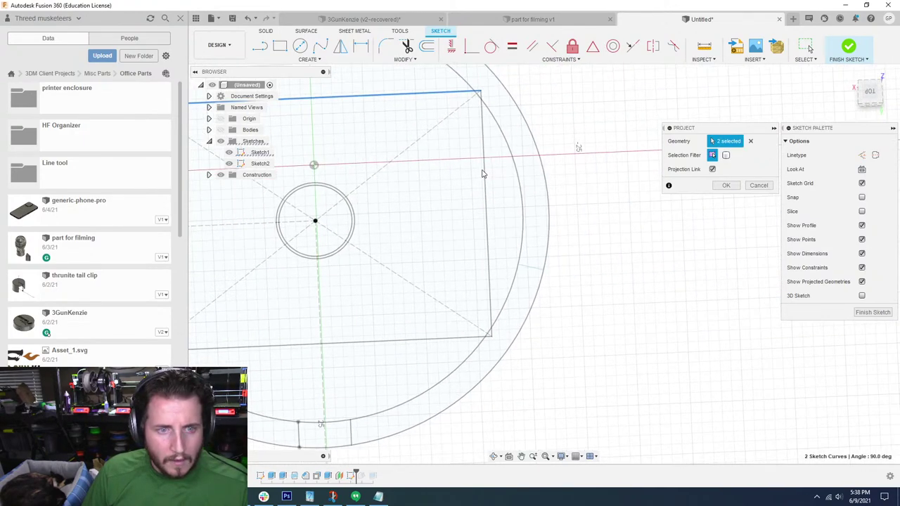
{"action": "left_click", "coordinate": [485, 175]}
{"action": "scroll", "coordinate": [365, 350], "scroll_direction": "down", "scroll_amount": 1}
{"action": "mouse_move", "coordinate": [365, 350]}
{"action": "middle_mouse_down"}
{"action": "mouse_move", "coordinate": [447, 233]}
{"action": "mouse_move", "coordinate": [469, 220]}
{"action": "mouse_move", "coordinate": [478, 165]}
{"action": "mouse_move", "coordinate": [382, 165]}
{"action": "middle_mouse_up"}
{"action": "left_click", "coordinate": [466, 217]}
{"action": "left_click", "coordinate": [376, 164]}
{"action": "scroll", "coordinate": [415, 135], "scroll_direction": "up", "scroll_amount": 2}
{"action": "middle_click_drag", "start_coordinate": [425, 127], "coordinate": [400, 139]}
{"action": "left_click", "coordinate": [399, 135]}
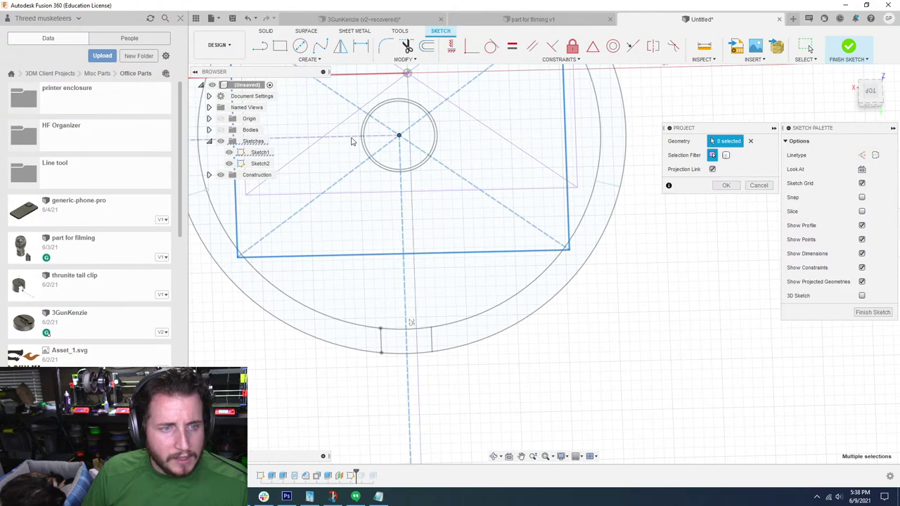
{"action": "left_click", "coordinate": [351, 138]}
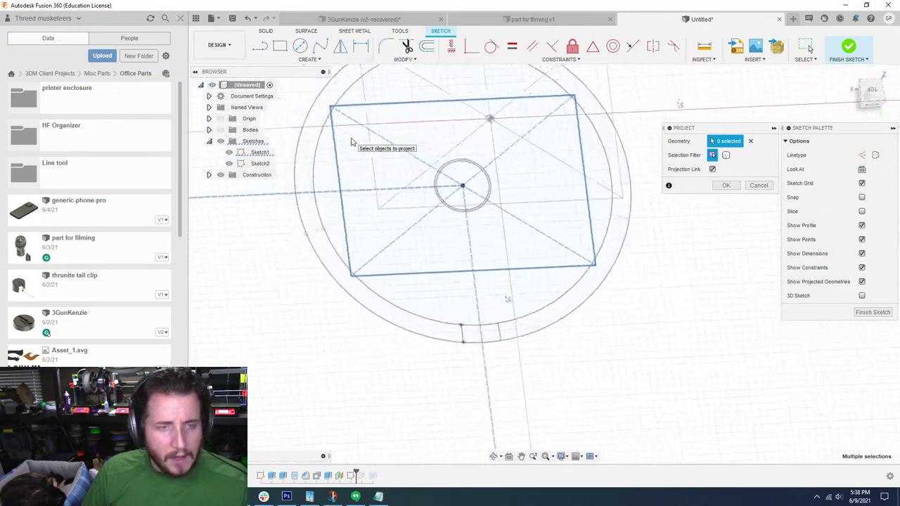
{"action": "left_click", "coordinate": [725, 186]}
{"action": "left_click", "coordinate": [220, 130]}
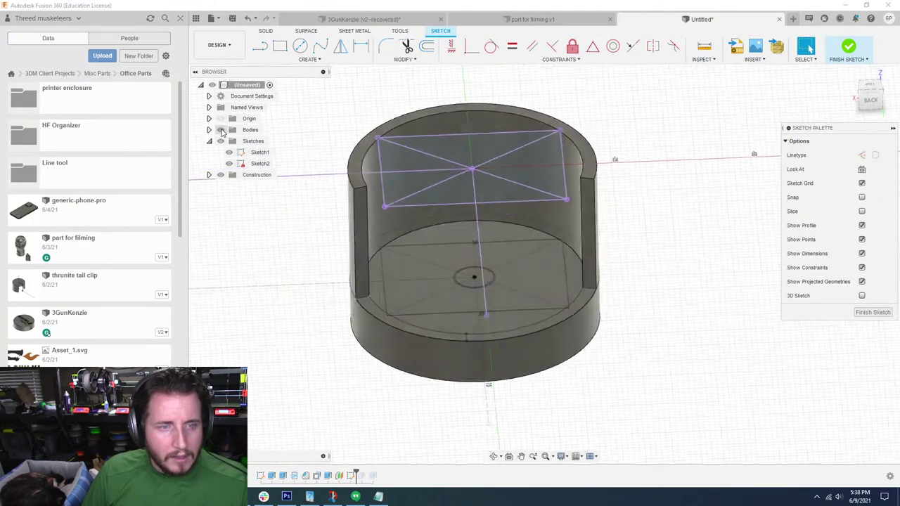
{"action": "left_click", "coordinate": [221, 130]}
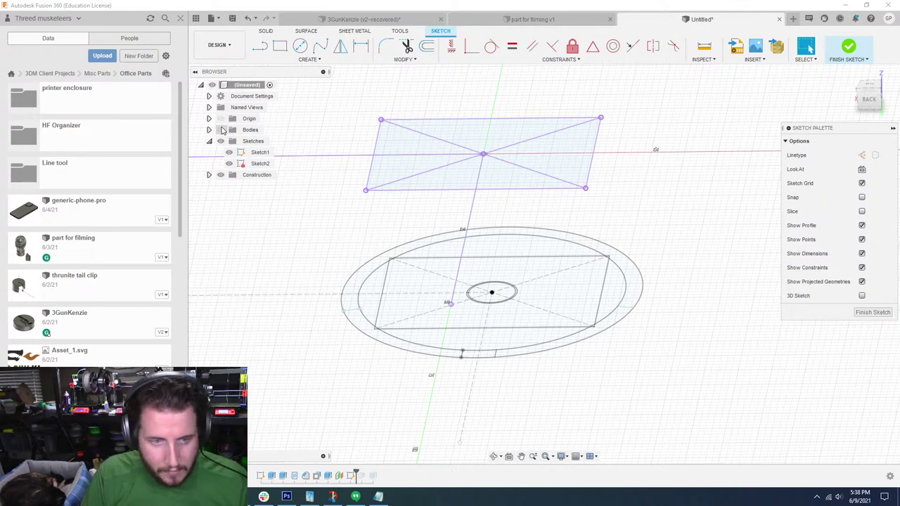
Extrude all the base sketch regions inside the inner circle 8.3 mm upward as a new body
{"action": "key", "text": "e"}
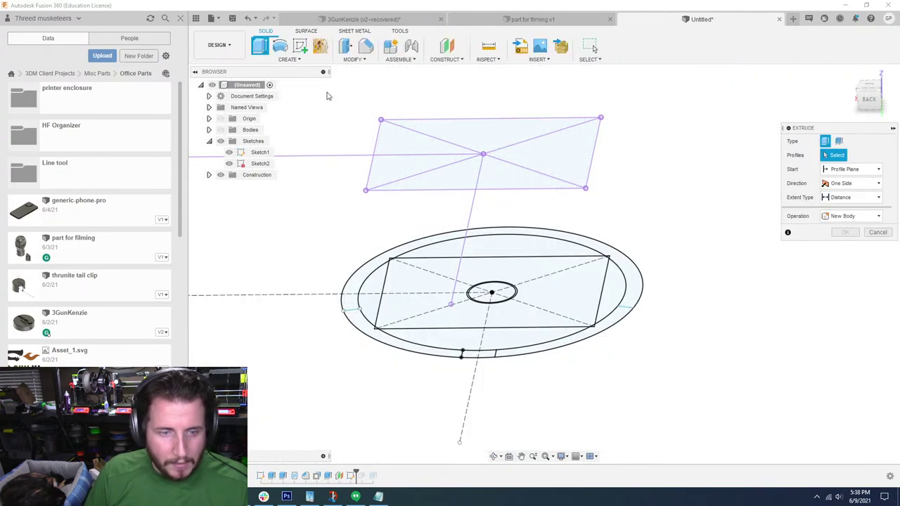
{"action": "left_click", "coordinate": [456, 346]}
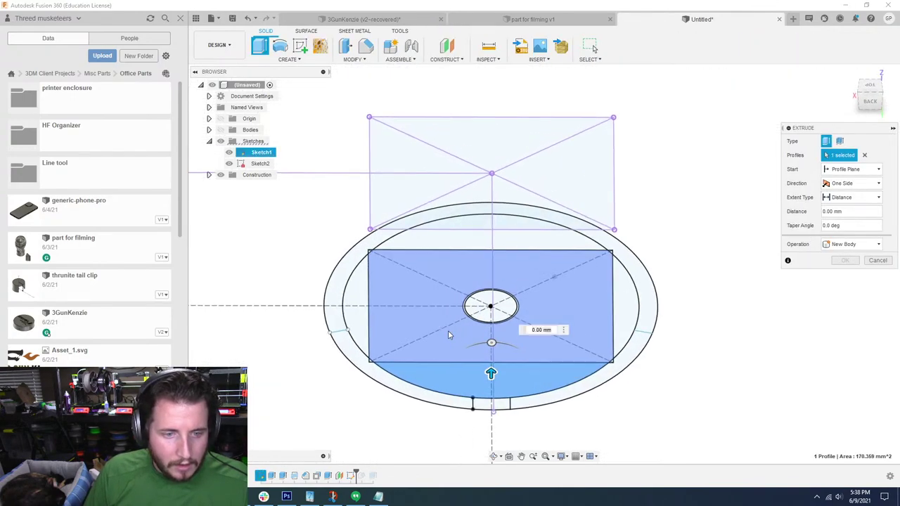
{"action": "left_click", "coordinate": [448, 330]}
{"action": "left_click", "coordinate": [464, 308]}
{"action": "left_click", "coordinate": [485, 308]}
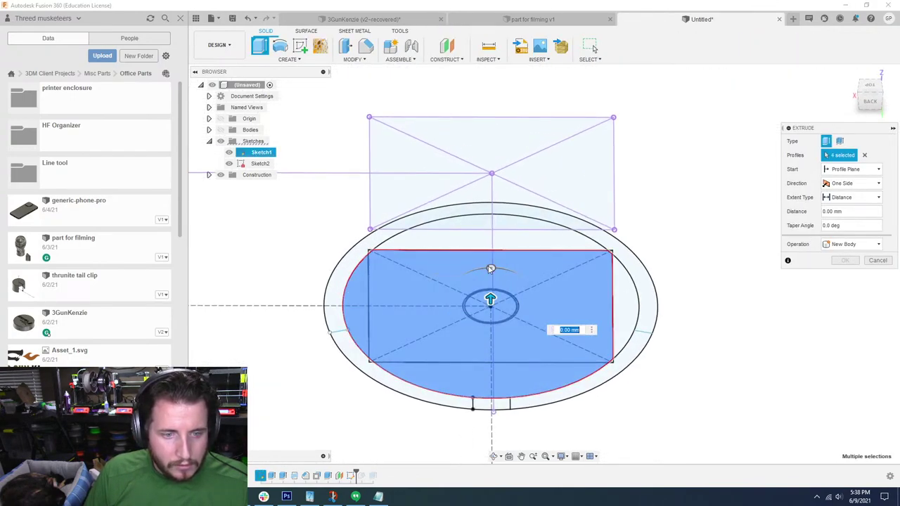
{"action": "left_click", "coordinate": [502, 237]}
{"action": "left_click", "coordinate": [624, 288]}
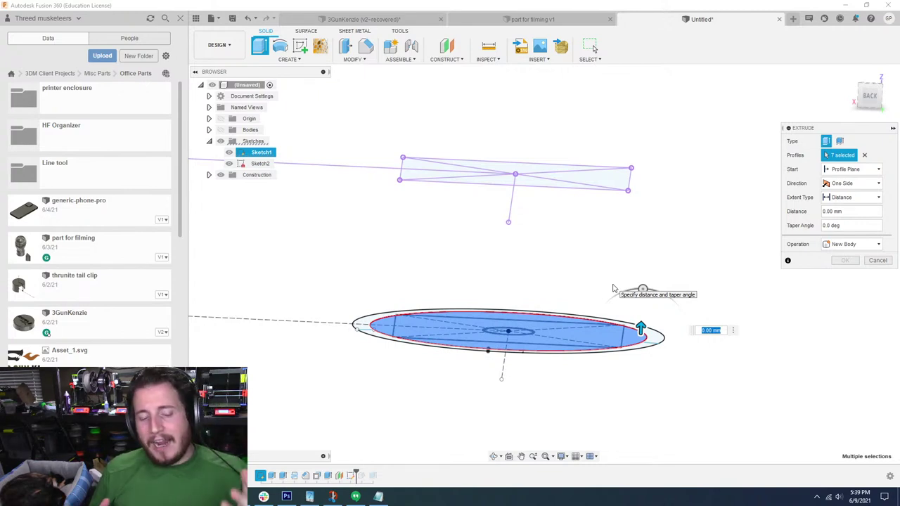
{"action": "type", "text": "8.3"}
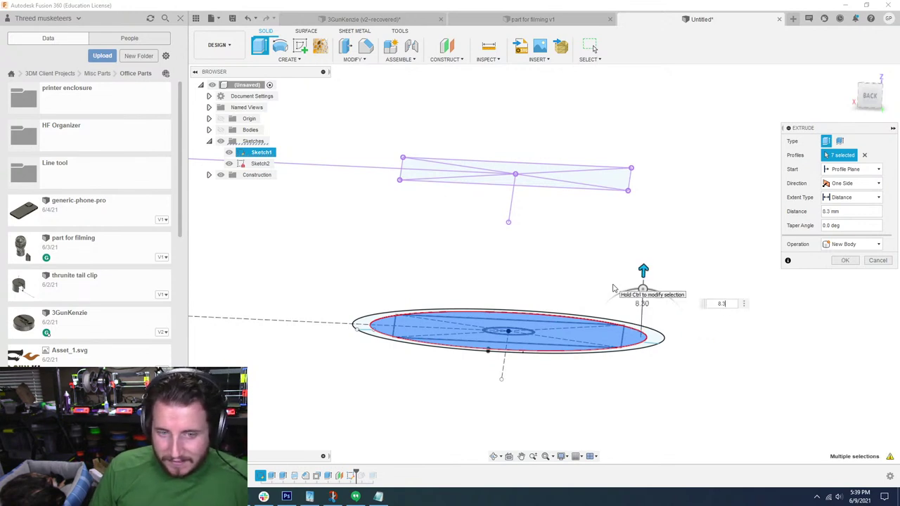
{"action": "left_click", "coordinate": [844, 261]}
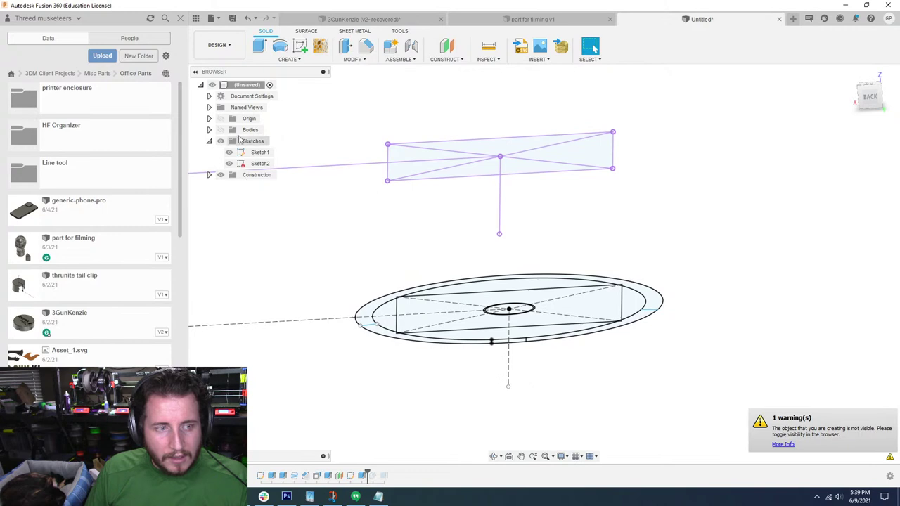
Show the bodies again and hide the walled body so only the new disc is displayed
{"action": "left_click", "coordinate": [220, 130]}
{"action": "left_click", "coordinate": [208, 130]}
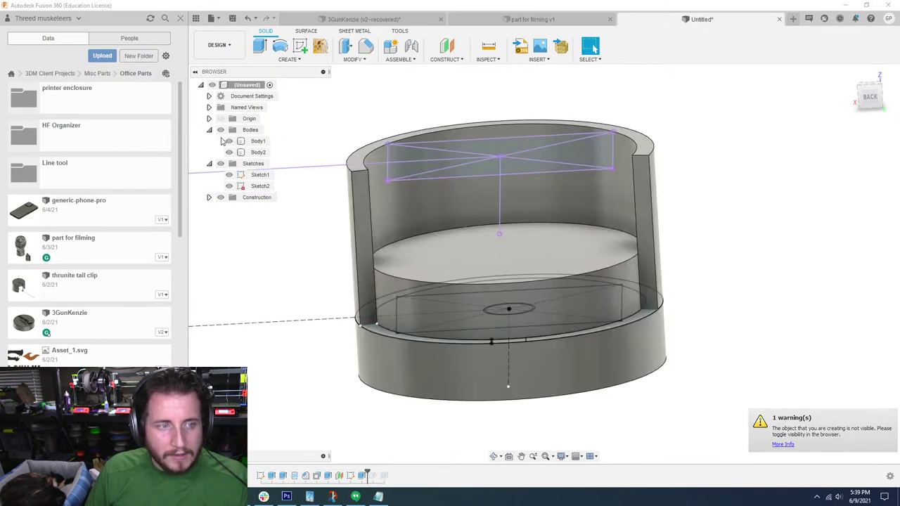
{"action": "left_click", "coordinate": [229, 141]}
{"action": "middle_click_drag", "start_coordinate": [739, 319], "coordinate": [772, 280], "text": "shift"}
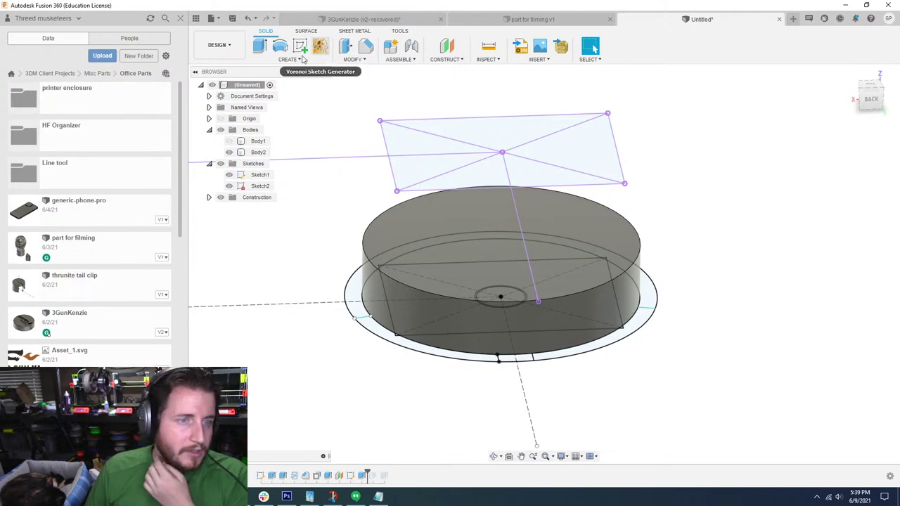
Start a Loft and pick the disc's top face as its first profile
{"action": "left_click", "coordinate": [280, 48]}
{"action": "left_click", "coordinate": [298, 61]}
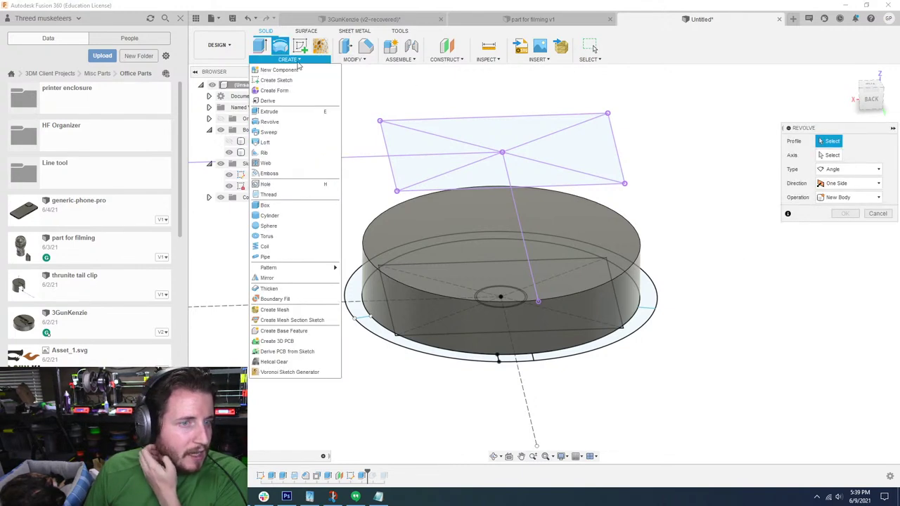
{"action": "left_click", "coordinate": [279, 140]}
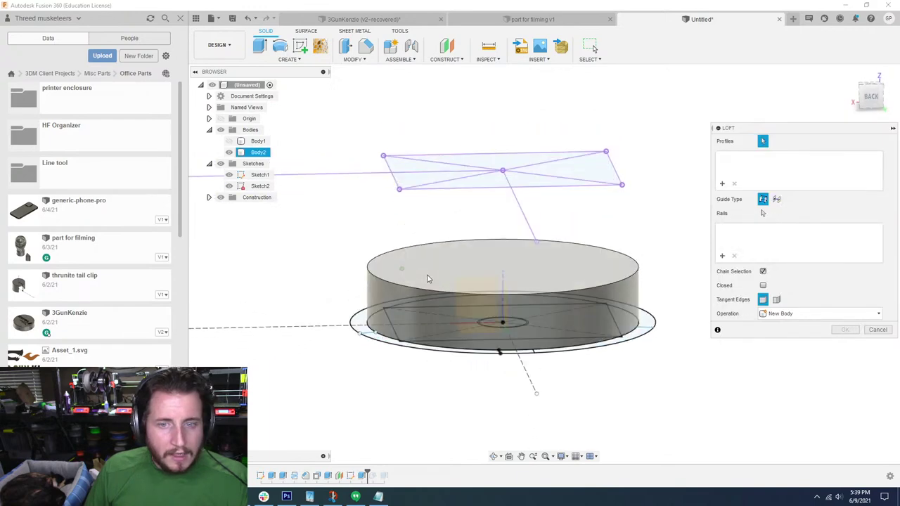
{"action": "left_click", "coordinate": [436, 258]}
{"action": "mouse_move", "coordinate": [436, 260]}
{"action": "middle_mouse_down", "text": "shift"}
{"action": "mouse_move", "coordinate": [438, 211]}
{"action": "mouse_move", "coordinate": [463, 312]}
{"action": "mouse_move", "coordinate": [434, 222]}
{"action": "mouse_move", "coordinate": [462, 251]}
{"action": "middle_mouse_up", "text": "shift"}
{"action": "scroll", "coordinate": [442, 218], "scroll_direction": "up", "scroll_amount": 3}
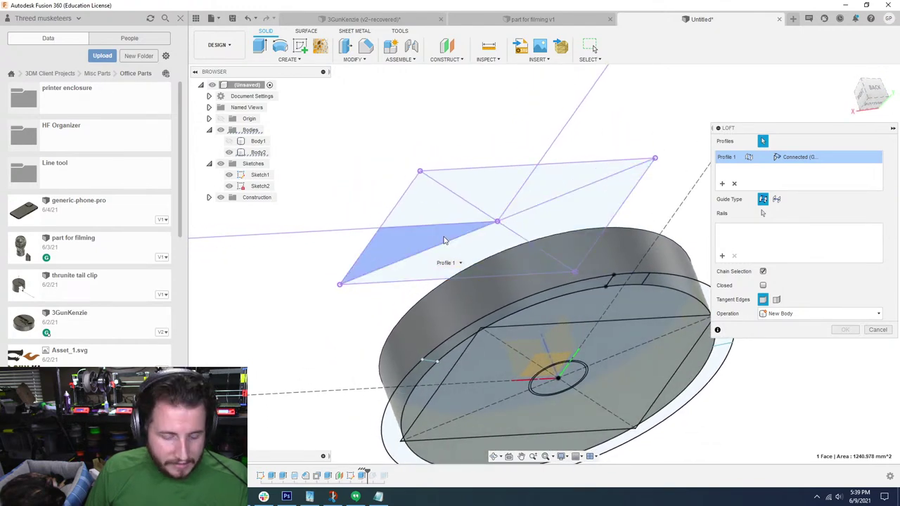
Add all regions of the offset-plane rectangle as the second loft profile and create the loft joined to the disc
{"action": "left_click", "coordinate": [446, 207]}
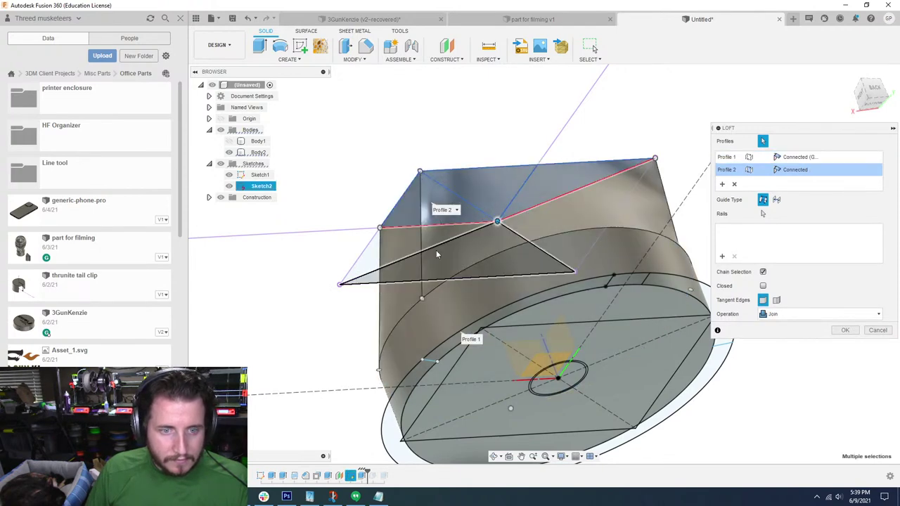
{"action": "middle_click_drag", "start_coordinate": [436, 249], "coordinate": [348, 253], "text": "shift"}
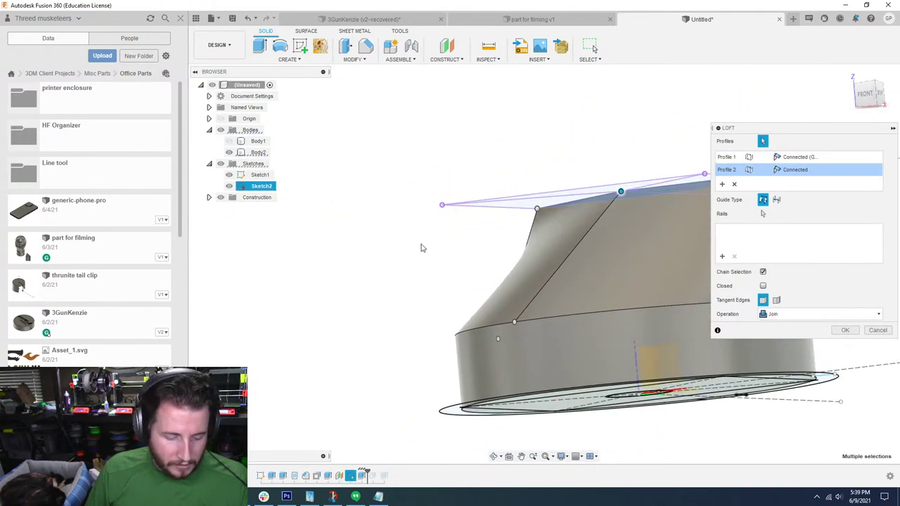
{"action": "left_click", "coordinate": [533, 205]}
{"action": "left_click", "coordinate": [589, 191]}
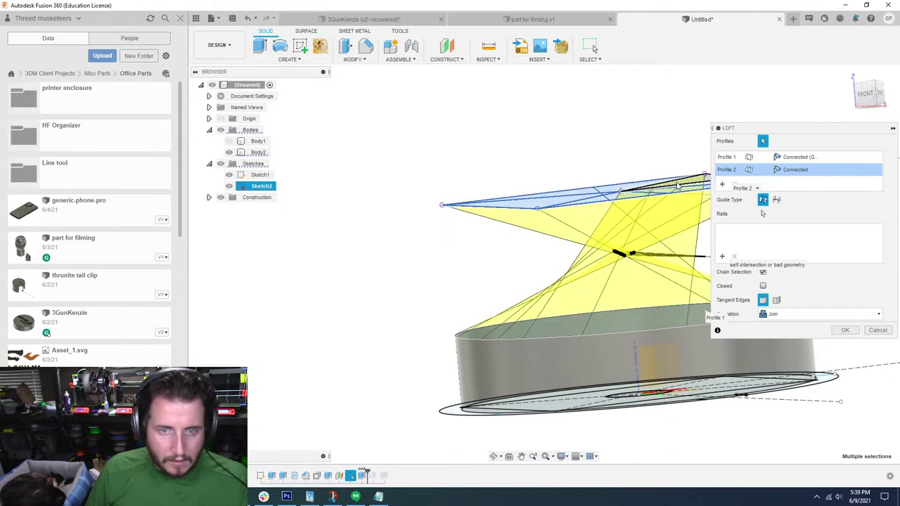
{"action": "middle_click_drag", "start_coordinate": [442, 185], "coordinate": [429, 181], "text": "shift"}
{"action": "left_click", "coordinate": [605, 135]}
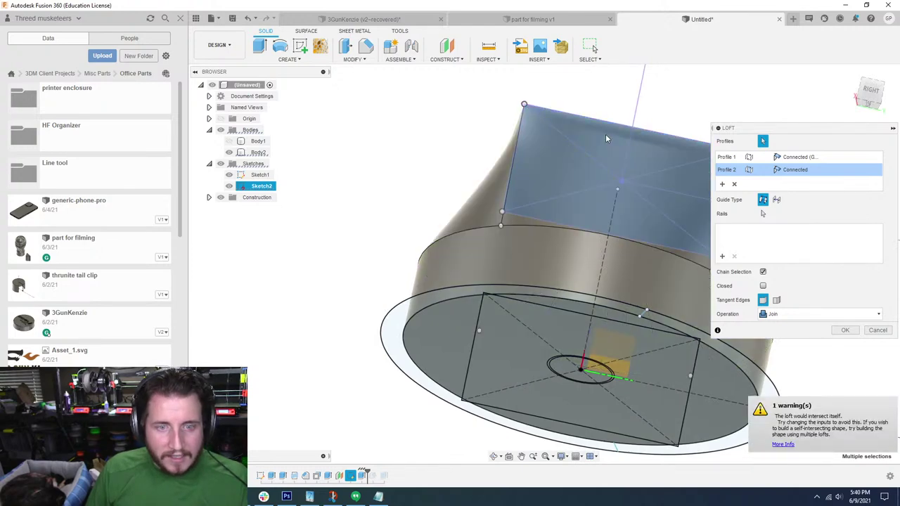
{"action": "middle_click_drag", "start_coordinate": [495, 217], "coordinate": [509, 208], "text": "shift"}
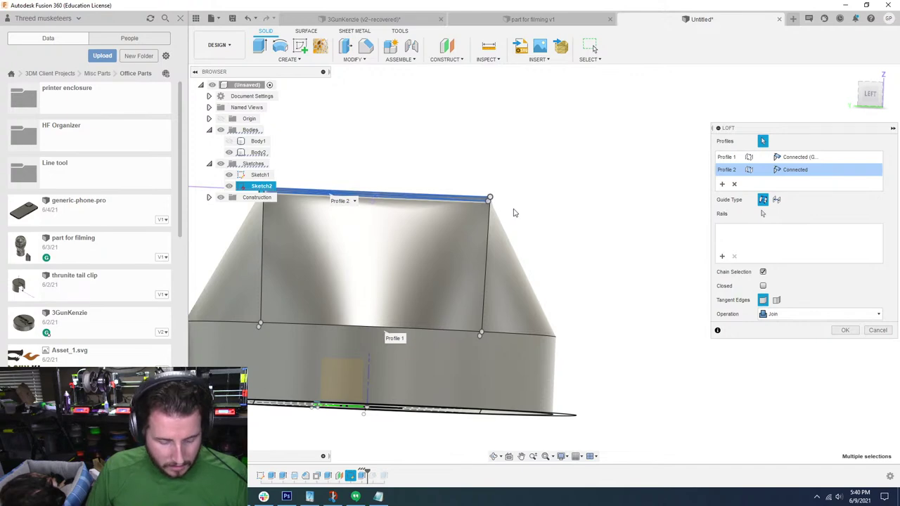
{"action": "middle_click_drag", "start_coordinate": [514, 211], "coordinate": [514, 185], "text": "shift"}
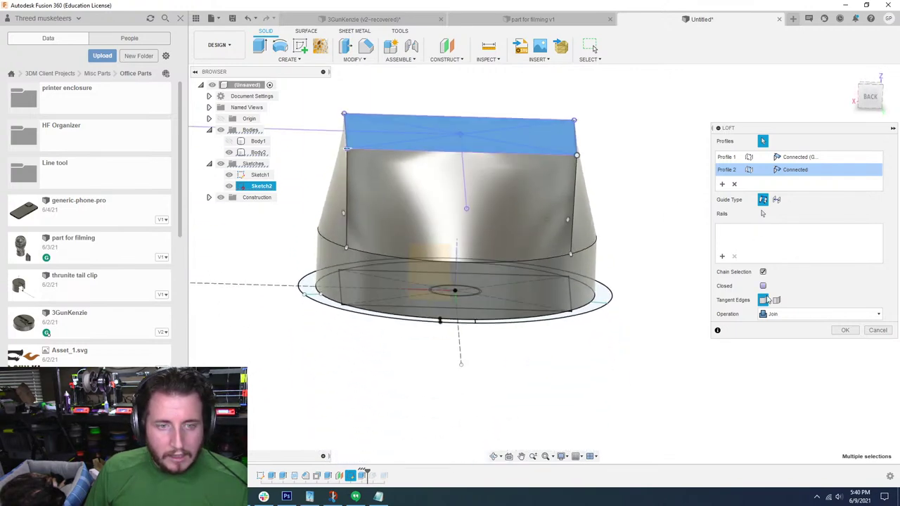
{"action": "left_click", "coordinate": [841, 331]}
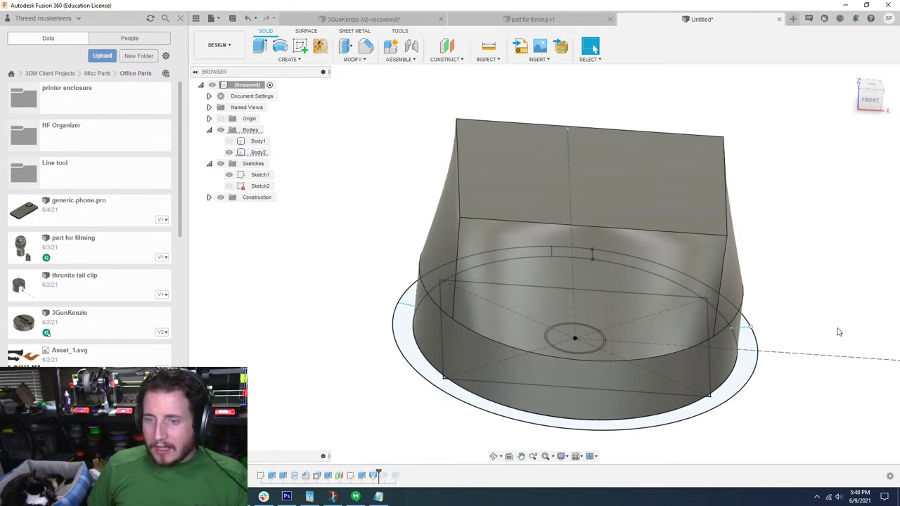
Fillet the four slanted corner edges of the lofted body with a 1 mm radius
{"action": "middle_click_drag", "start_coordinate": [733, 323], "coordinate": [362, 88], "text": "shift"}
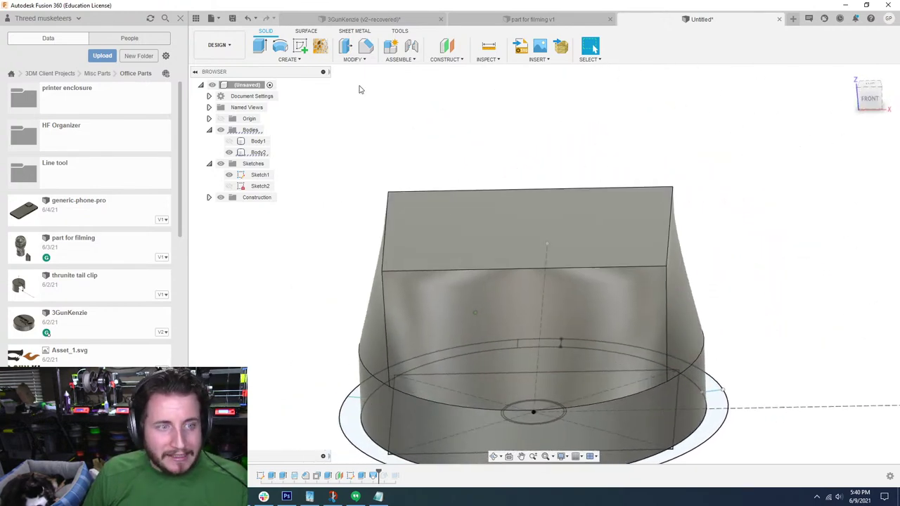
{"action": "left_click", "coordinate": [354, 59]}
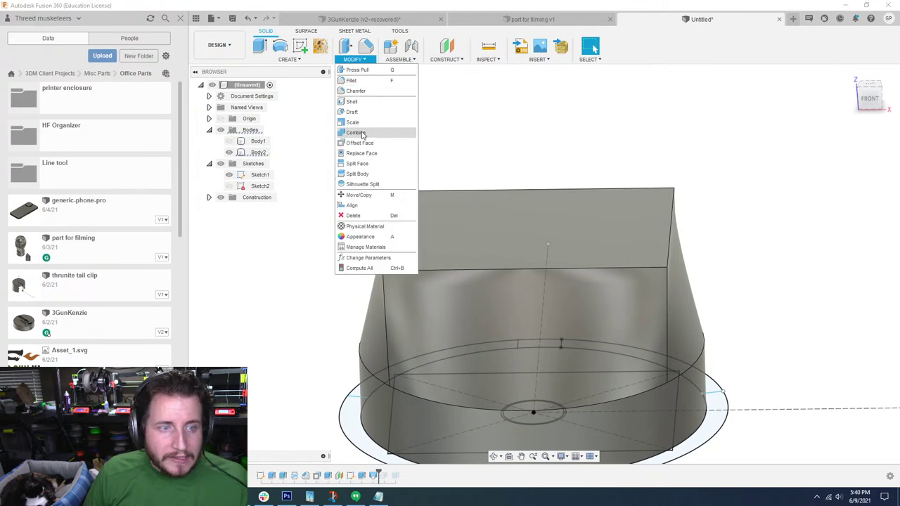
{"action": "left_click", "coordinate": [351, 80]}
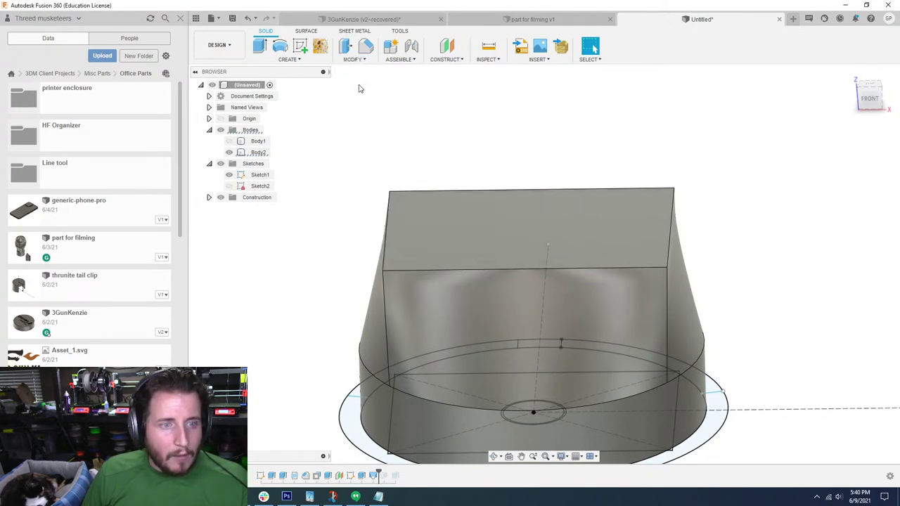
{"action": "middle_click_drag", "start_coordinate": [359, 86], "coordinate": [410, 237], "text": "shift"}
{"action": "left_click", "coordinate": [379, 267]}
{"action": "left_click", "coordinate": [644, 276]}
{"action": "left_click", "coordinate": [587, 291]}
{"action": "left_click", "coordinate": [601, 274]}
{"action": "mouse_move", "coordinate": [411, 236]}
{"action": "left_mouse_down"}
{"action": "mouse_move", "coordinate": [419, 240]}
{"action": "mouse_move", "coordinate": [412, 236]}
{"action": "left_mouse_up"}
{"action": "middle_click_drag", "start_coordinate": [521, 257], "coordinate": [468, 270], "text": "shift"}
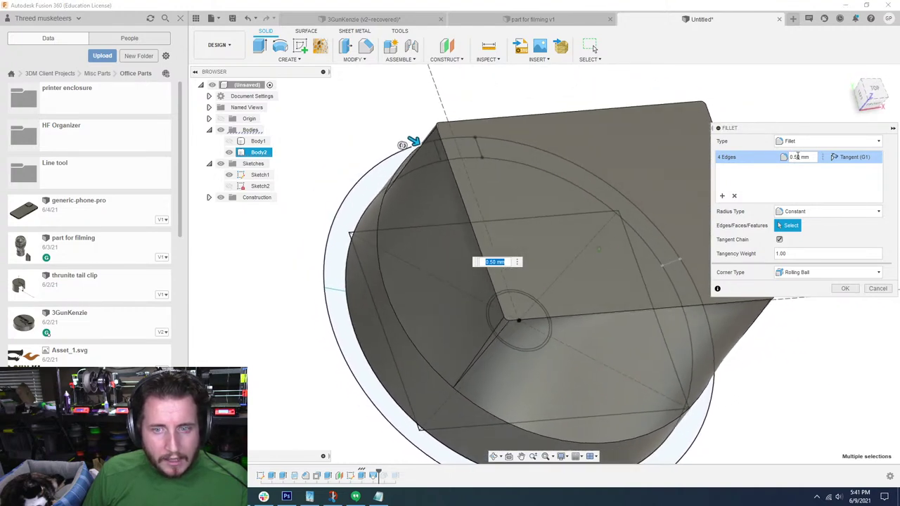
{"action": "left_click_drag", "start_coordinate": [800, 157], "coordinate": [772, 154]}
{"action": "type", "text": "1"}
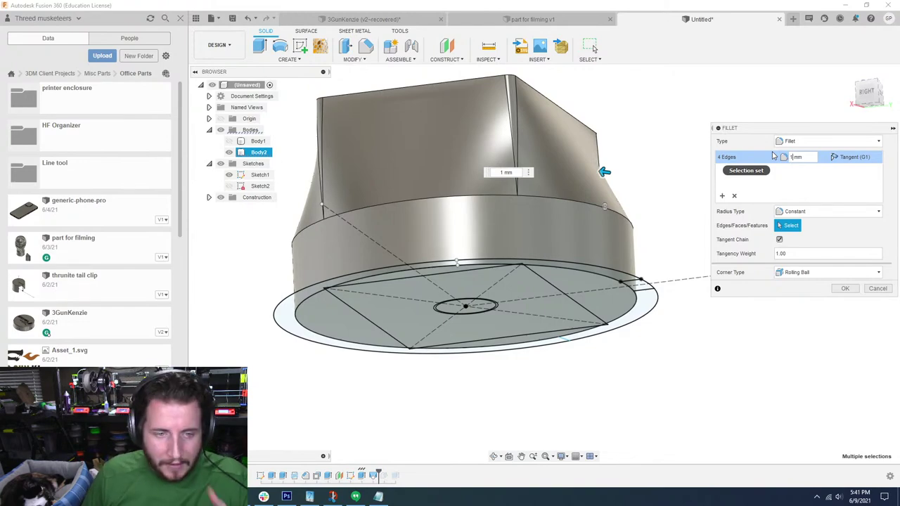
{"action": "left_click", "coordinate": [845, 288]}
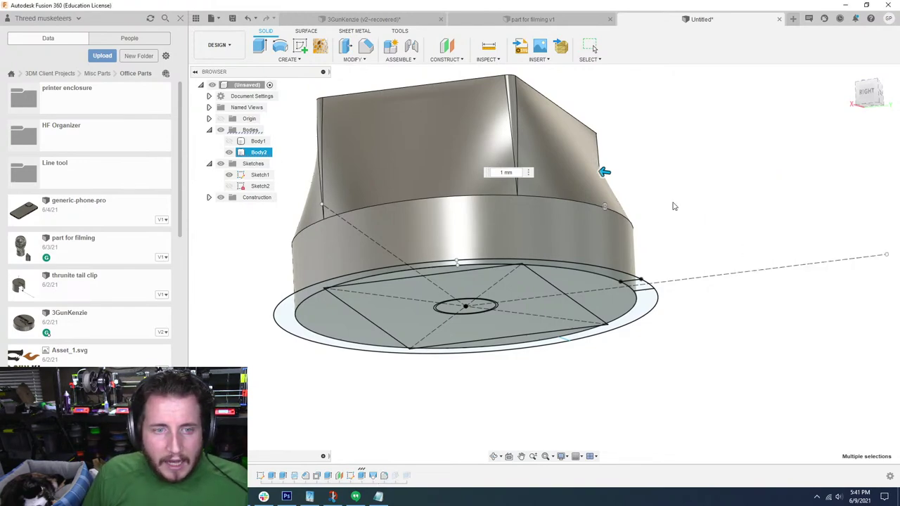
Show the offset-plane sketch with the projected rectangle and open it for editing
{"action": "left_click", "coordinate": [474, 243]}
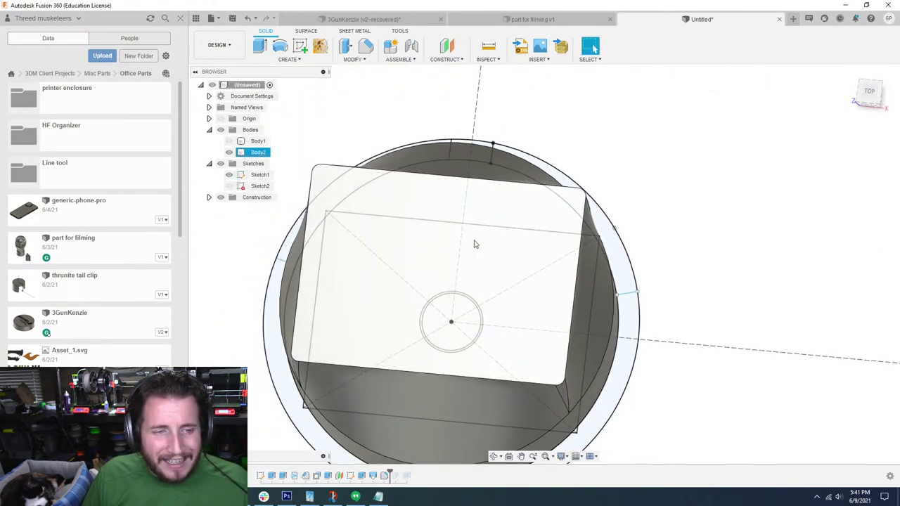
{"action": "left_click", "coordinate": [228, 186]}
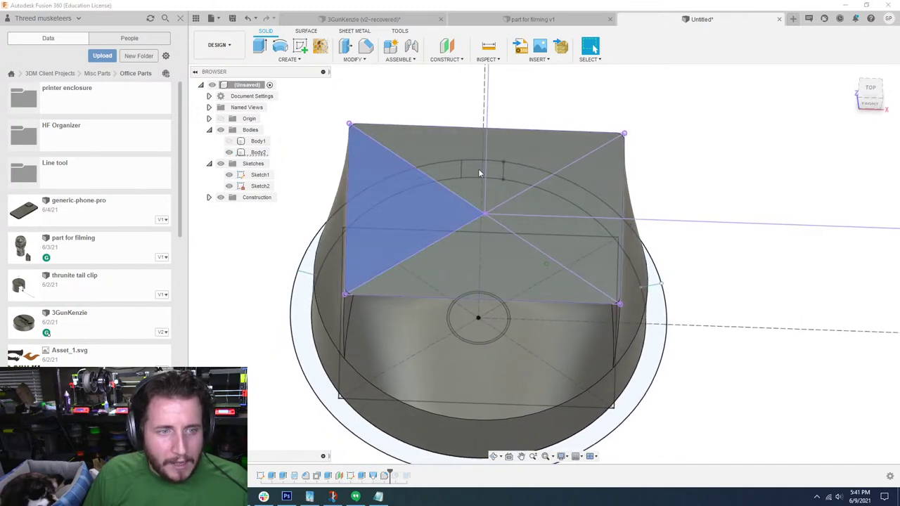
{"action": "double_click", "coordinate": [350, 476]}
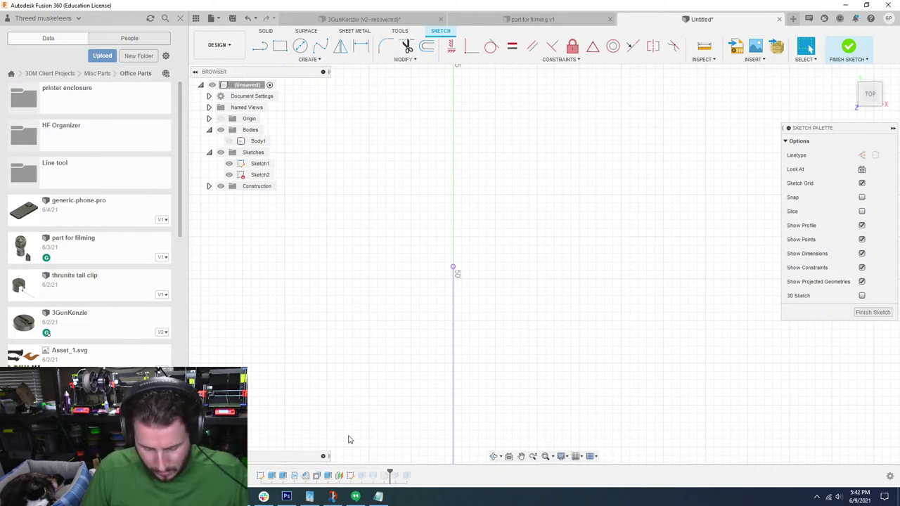
{"action": "scroll", "coordinate": [472, 344], "scroll_direction": "down", "scroll_amount": 10}
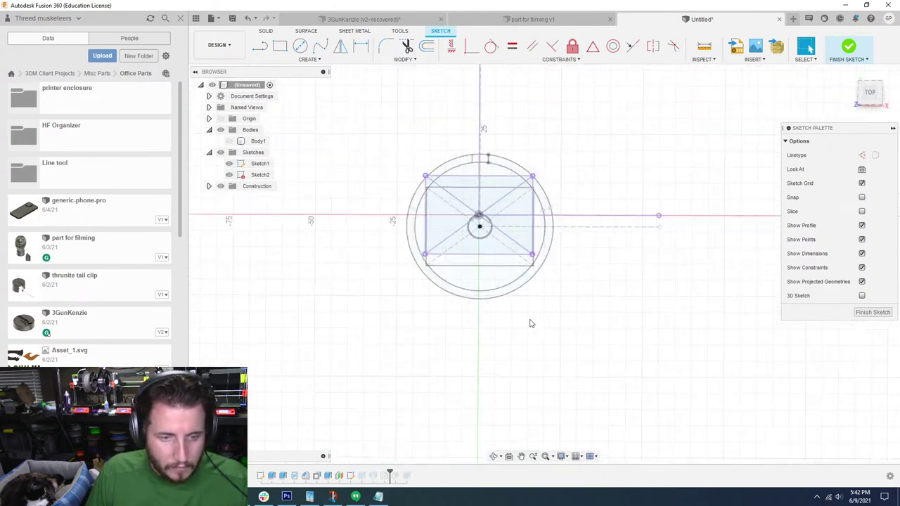
{"action": "scroll", "coordinate": [530, 319], "scroll_direction": "up", "scroll_amount": 5}
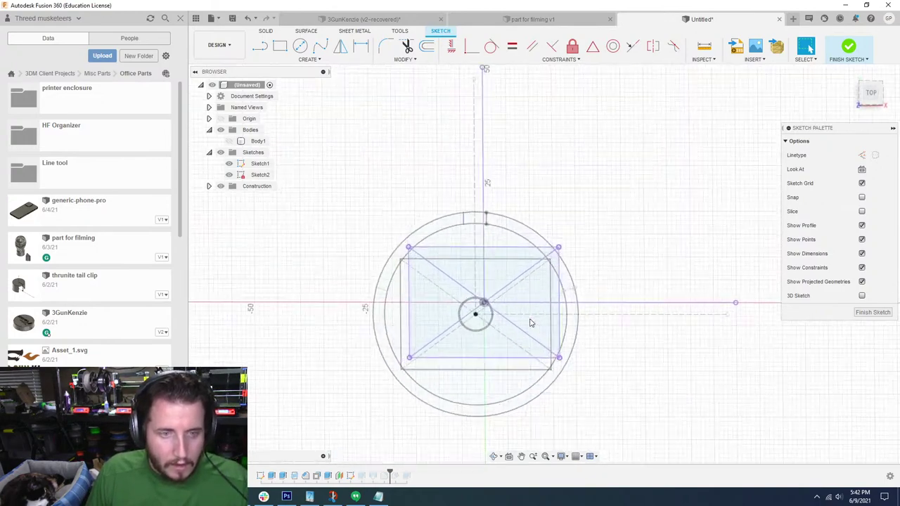
{"action": "left_click", "coordinate": [304, 59]}
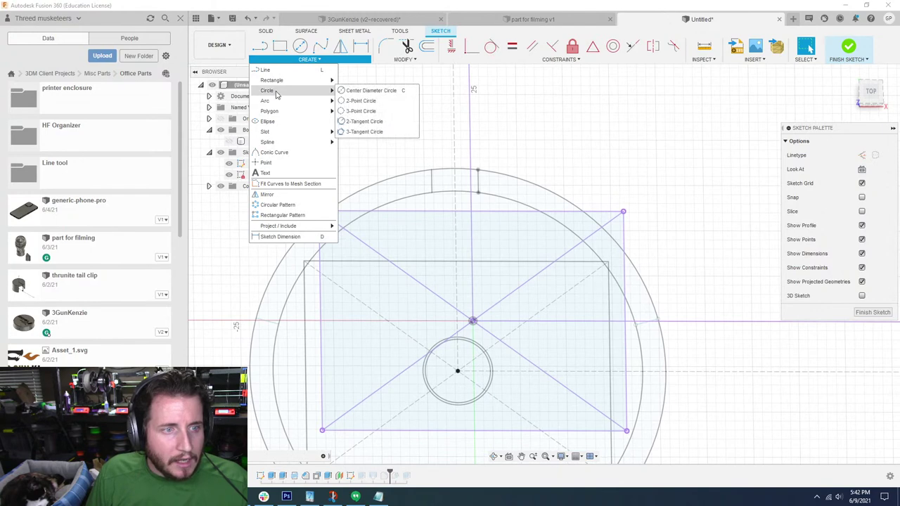
{"action": "mouse_move", "coordinate": [272, 80]}
{"action": "left_click", "coordinate": [355, 91]}
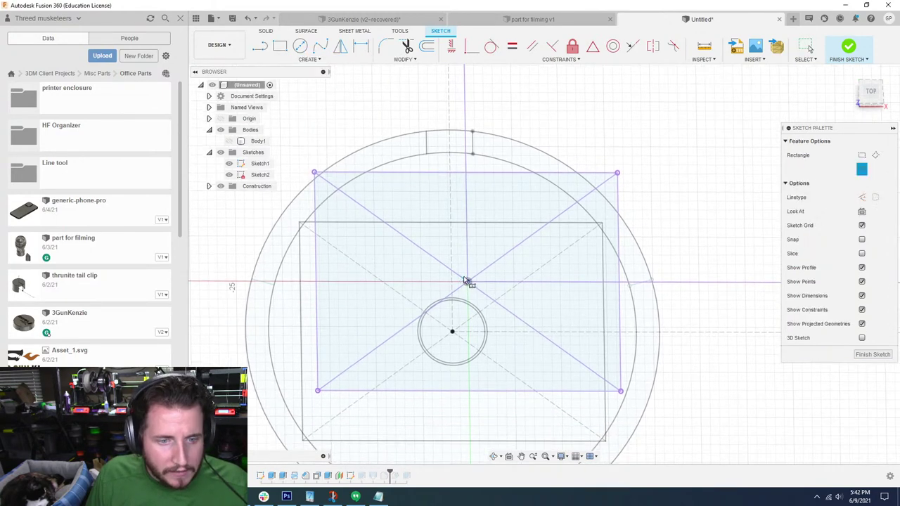
{"action": "key", "text": "Escape"}
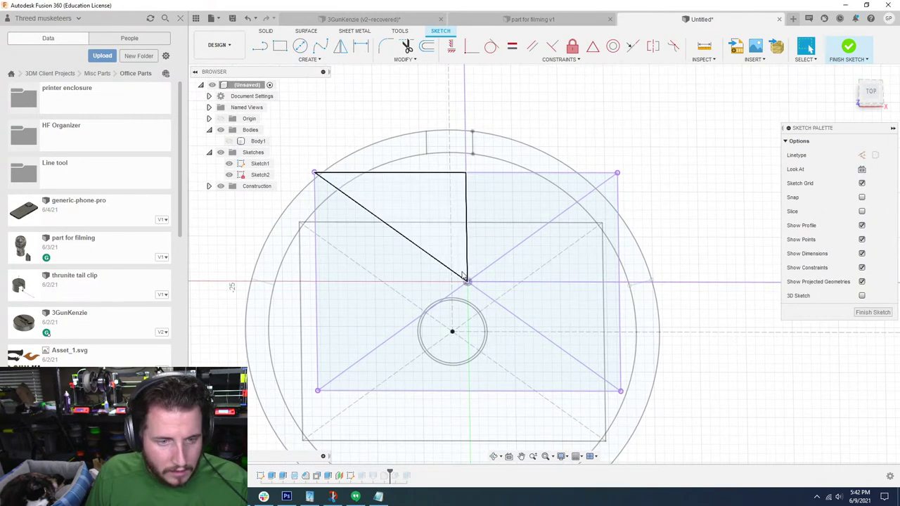
Draw a 28.65 × 22.85 mm center rectangle on the crossing point of the projected diagonals and finish the sketch
{"action": "left_click", "coordinate": [309, 59]}
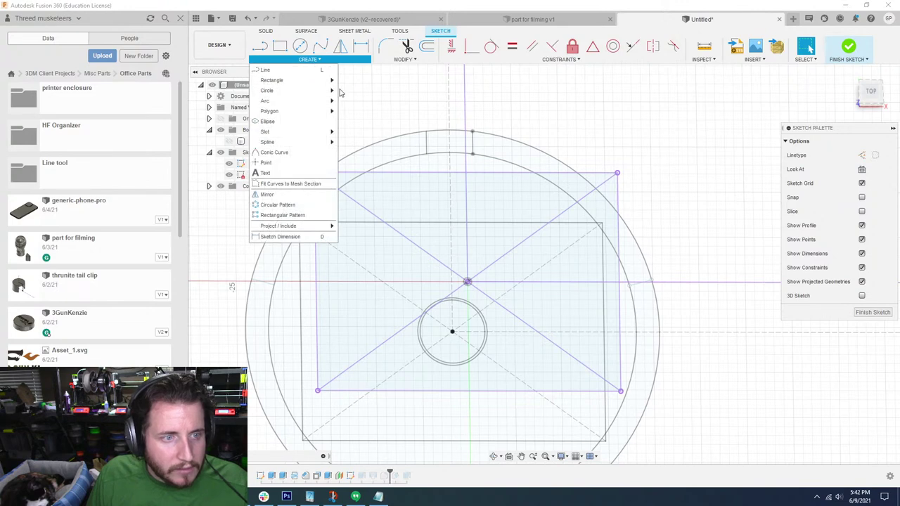
{"action": "mouse_move", "coordinate": [329, 80]}
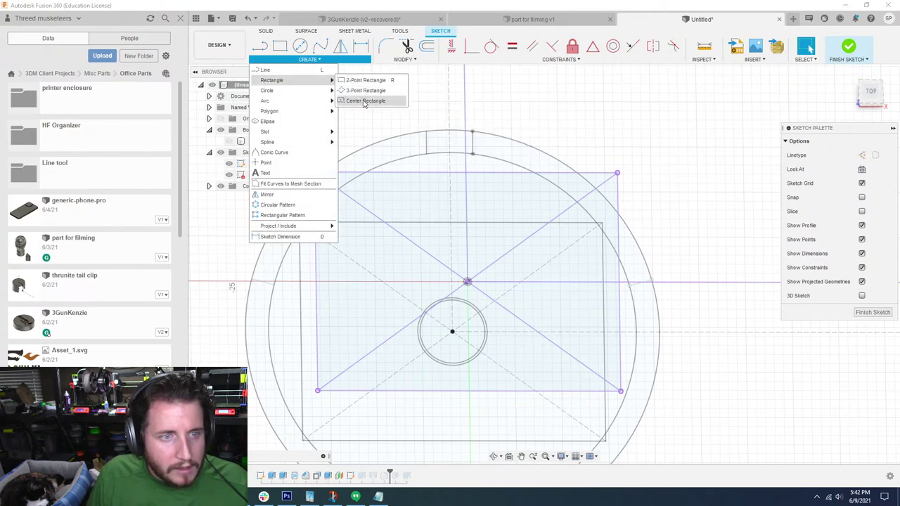
{"action": "left_click", "coordinate": [364, 101]}
{"action": "left_click", "coordinate": [468, 281]}
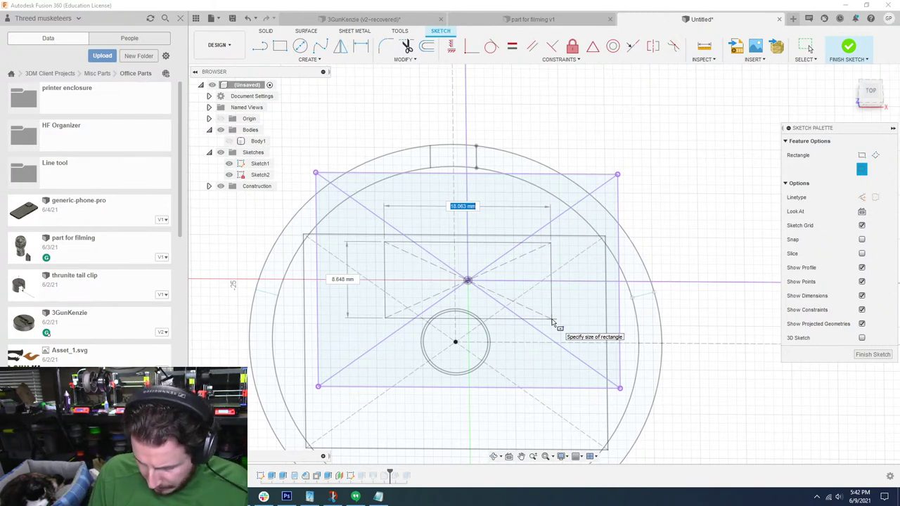
{"action": "scroll", "coordinate": [553, 322], "scroll_direction": "down", "scroll_amount": 1}
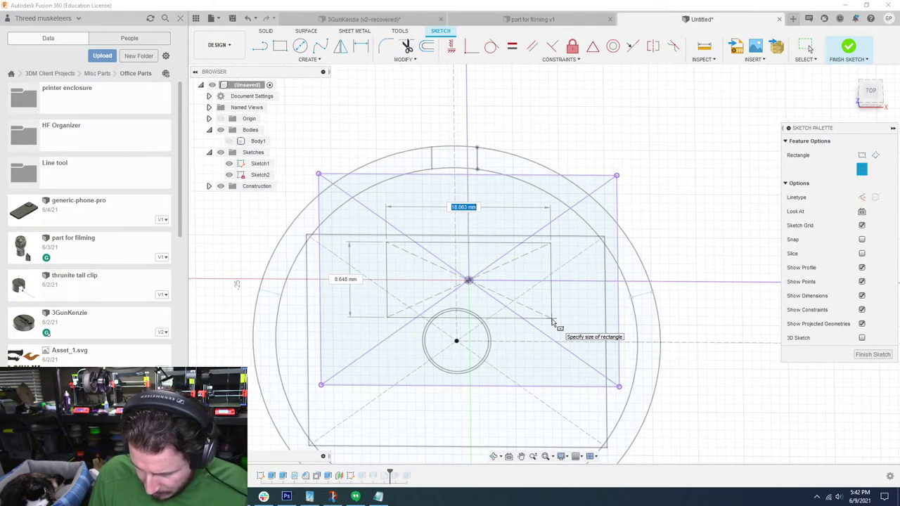
{"action": "type", "text": "23"}
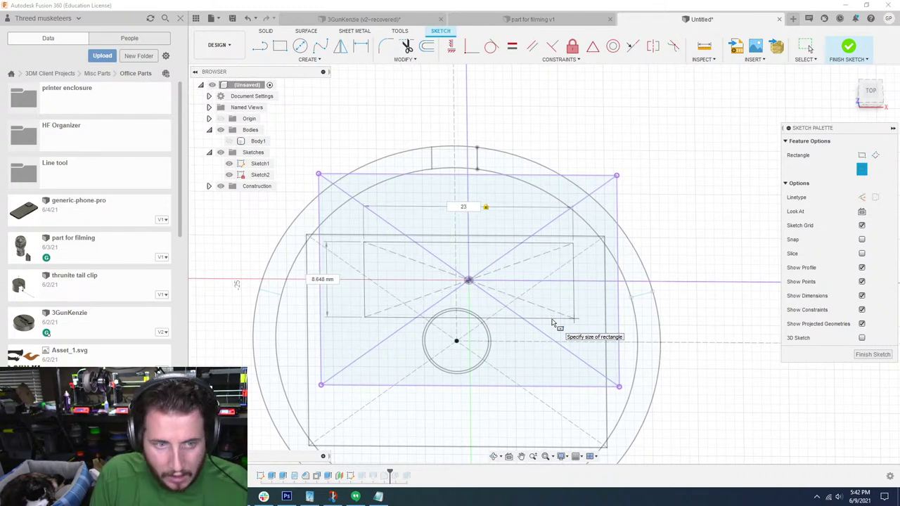
{"action": "key", "text": "BackSpace"}
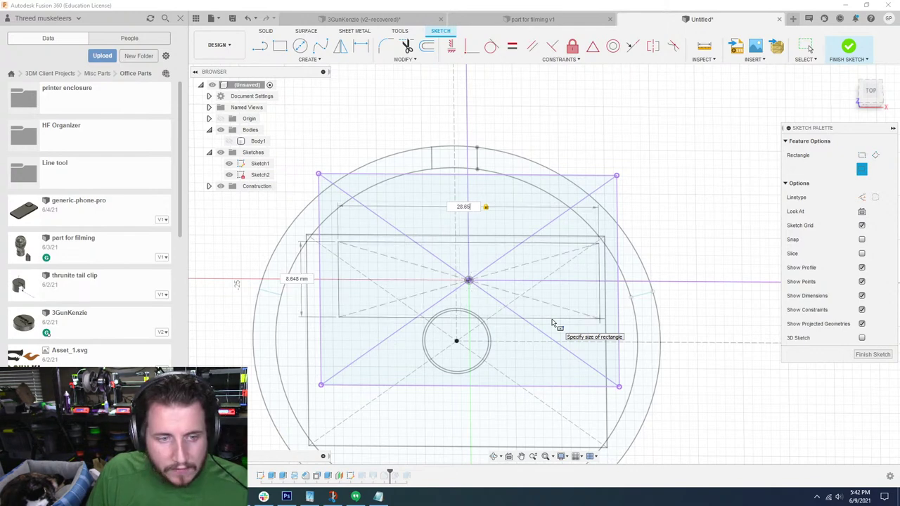
{"action": "key", "text": "Tab"}
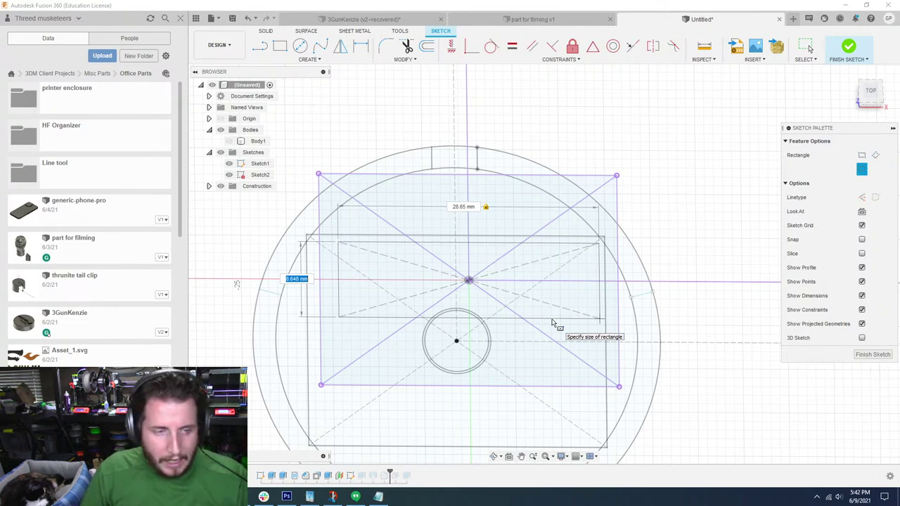
{"action": "type", "text": ".85"}
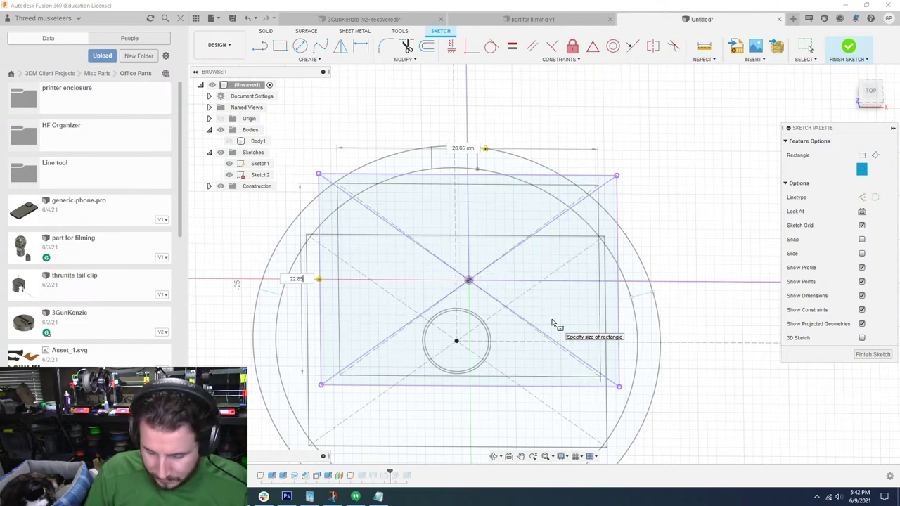
{"action": "key", "text": "Return"}
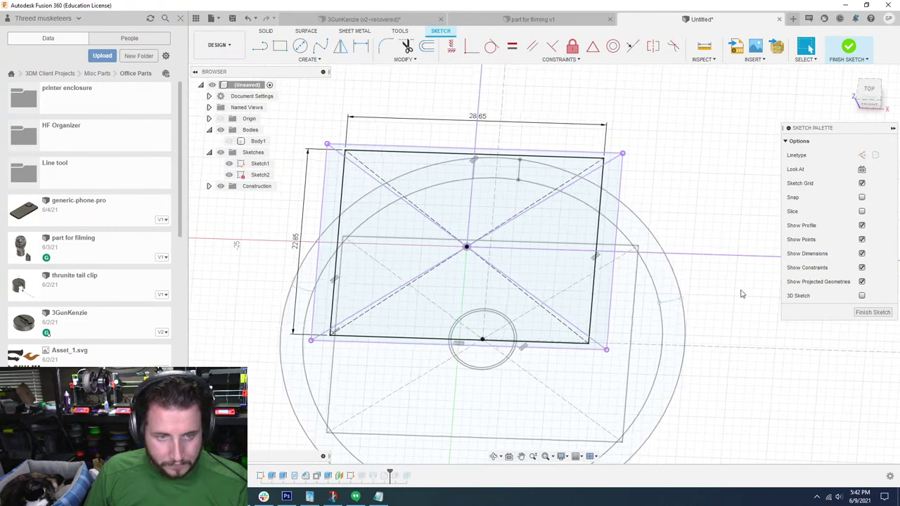
{"action": "left_click", "coordinate": [871, 312]}
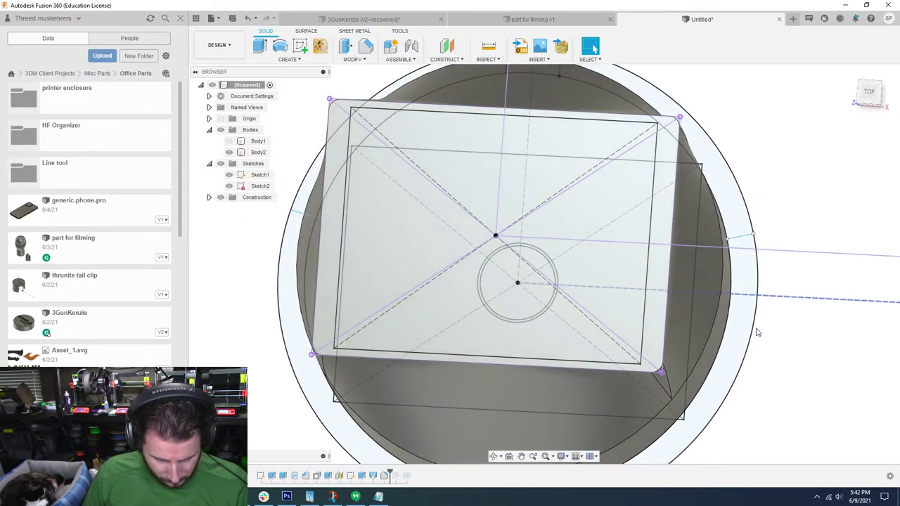
{"action": "middle_click_drag", "start_coordinate": [757, 333], "coordinate": [475, 164], "text": "shift"}
{"action": "middle_click_drag", "start_coordinate": [478, 219], "coordinate": [476, 237], "text": "shift"}
{"action": "left_click", "coordinate": [787, 261]}
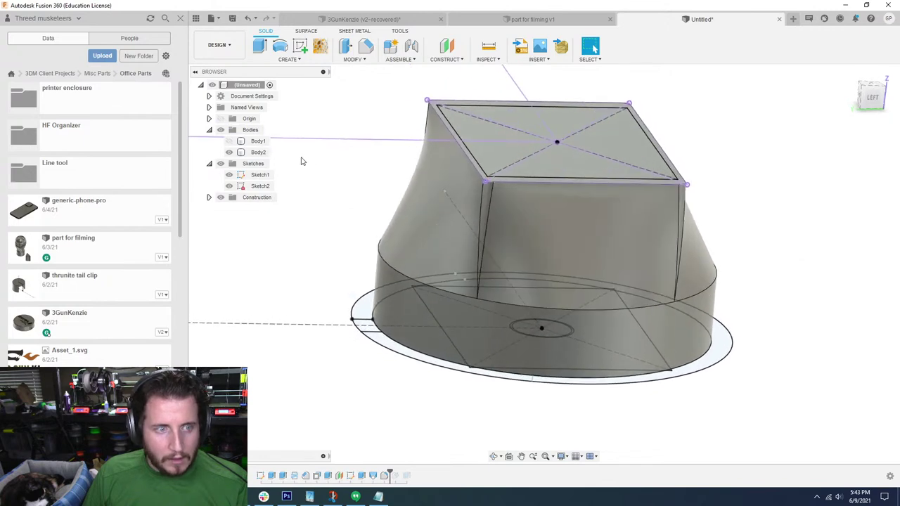
Change the loft between the disc and the offset-plane rectangle to create a new body instead of joining
{"action": "double_click", "coordinate": [378, 476]}
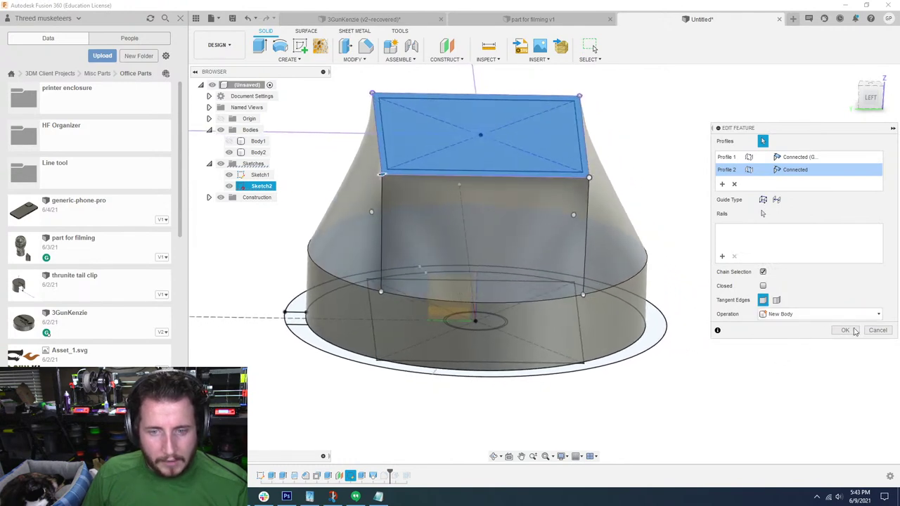
{"action": "left_click", "coordinate": [848, 330]}
{"action": "left_click", "coordinate": [229, 163]}
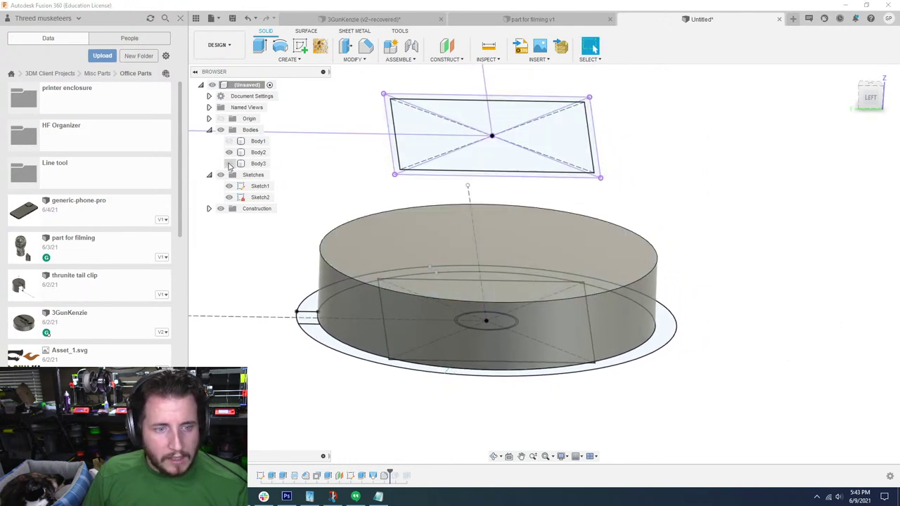
{"action": "left_click", "coordinate": [300, 46]}
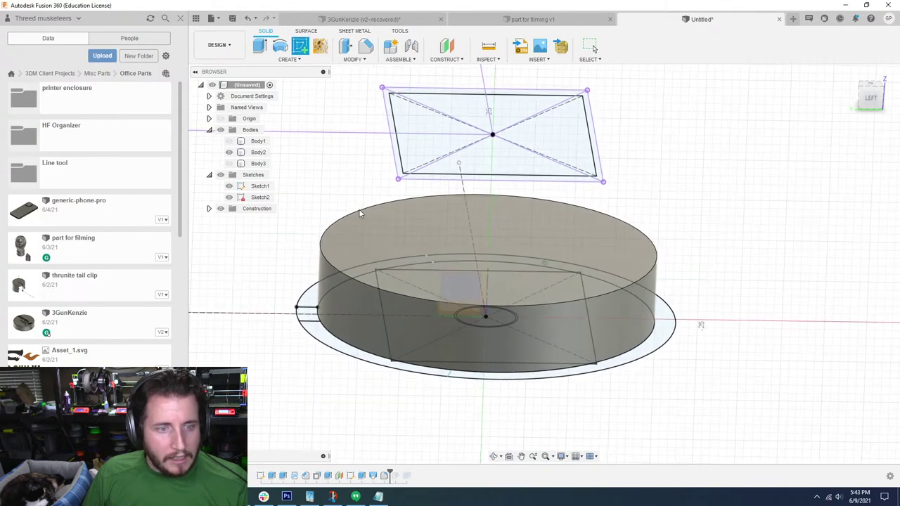
{"action": "left_click", "coordinate": [367, 241]}
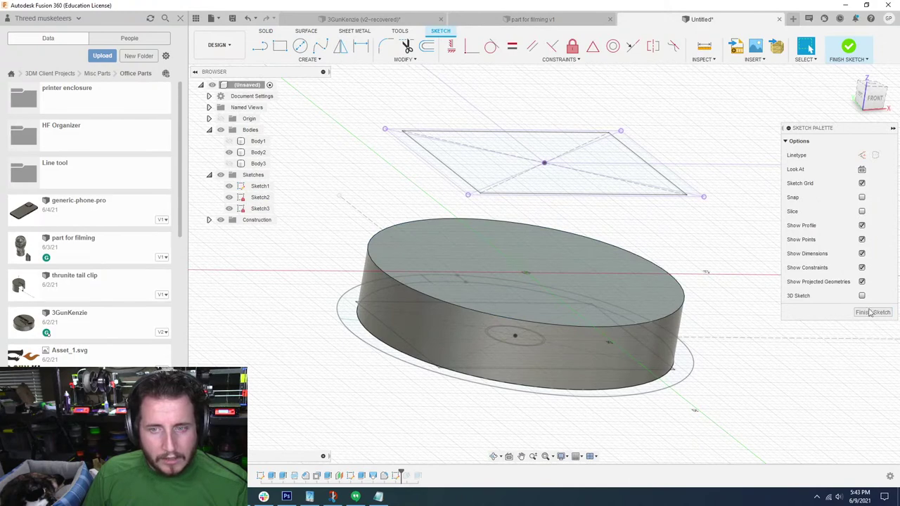
{"action": "key", "text": "Escape"}
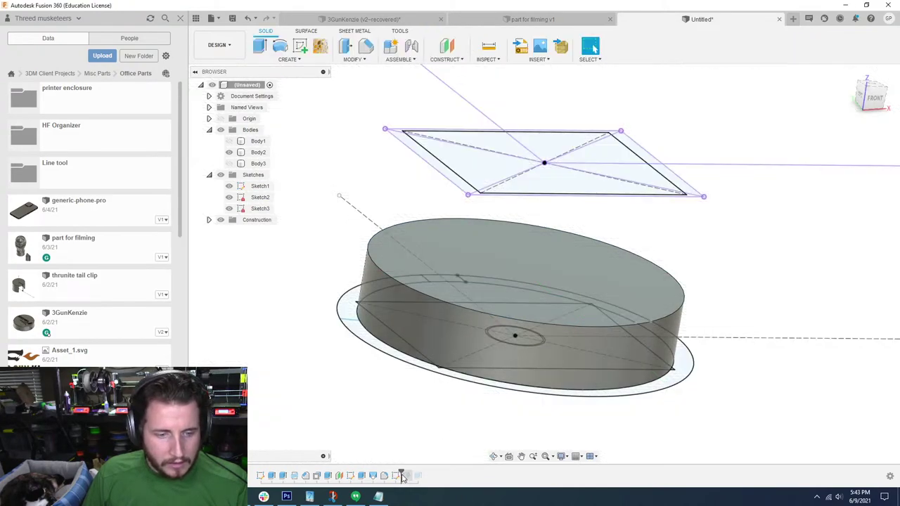
{"action": "left_click_drag", "start_coordinate": [386, 471], "coordinate": [389, 471]}
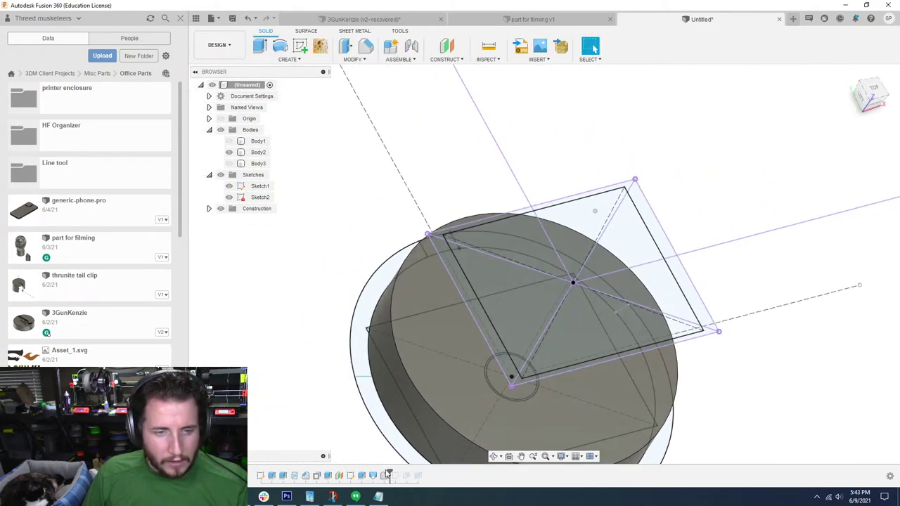
{"action": "left_click", "coordinate": [229, 163]}
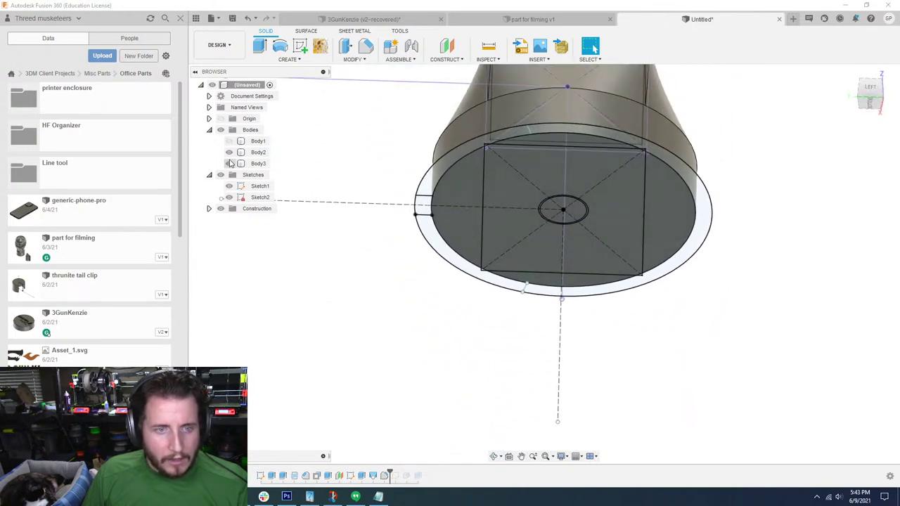
Set up a 200 mm extruded cut of the two opposite circle segments outside the base rectangle, starting from an offset above the profile plane
{"action": "key", "text": "e"}
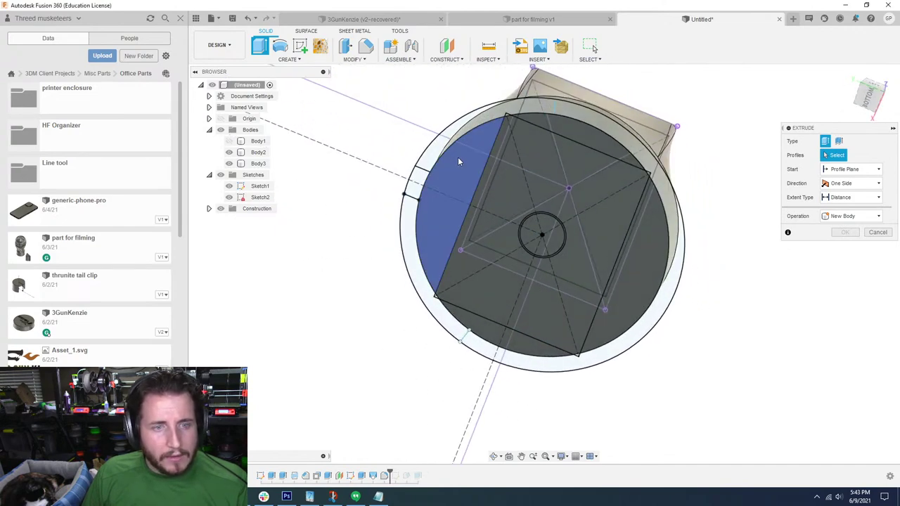
{"action": "left_click", "coordinate": [457, 156]}
{"action": "left_click", "coordinate": [658, 243]}
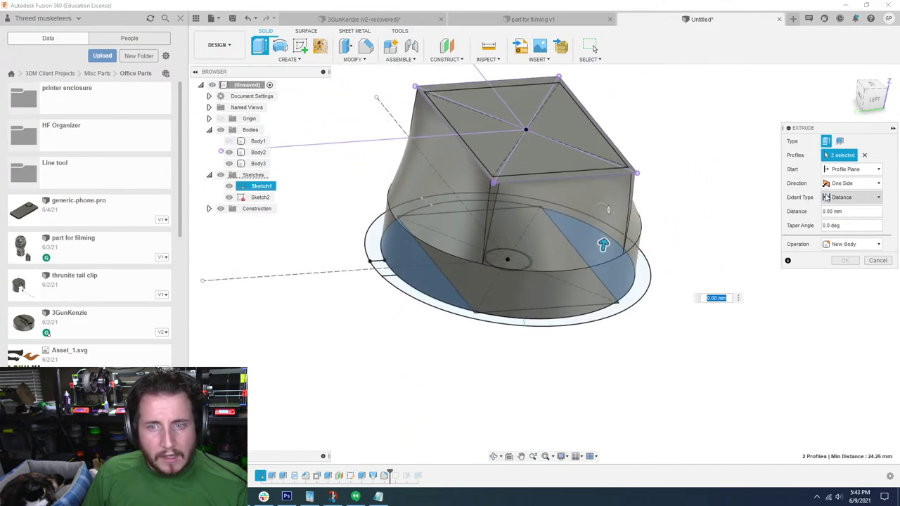
{"action": "left_click", "coordinate": [851, 170]}
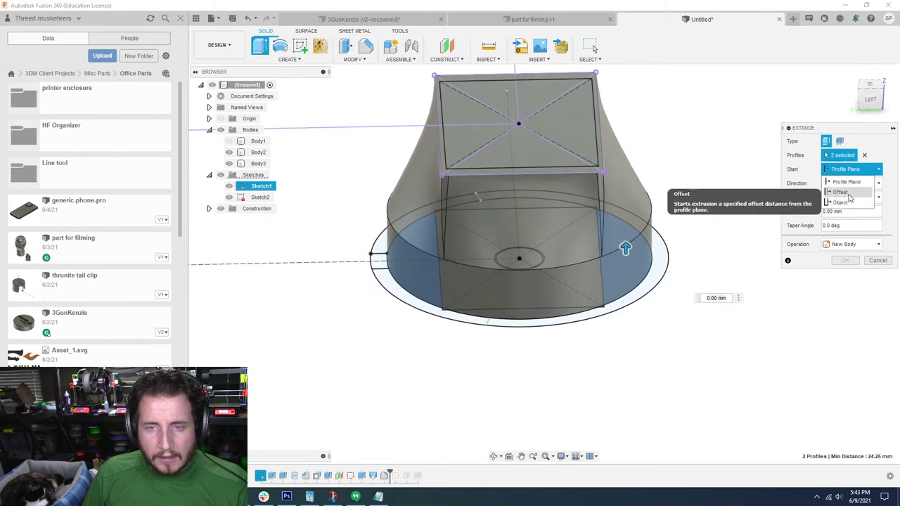
{"action": "left_click", "coordinate": [848, 194]}
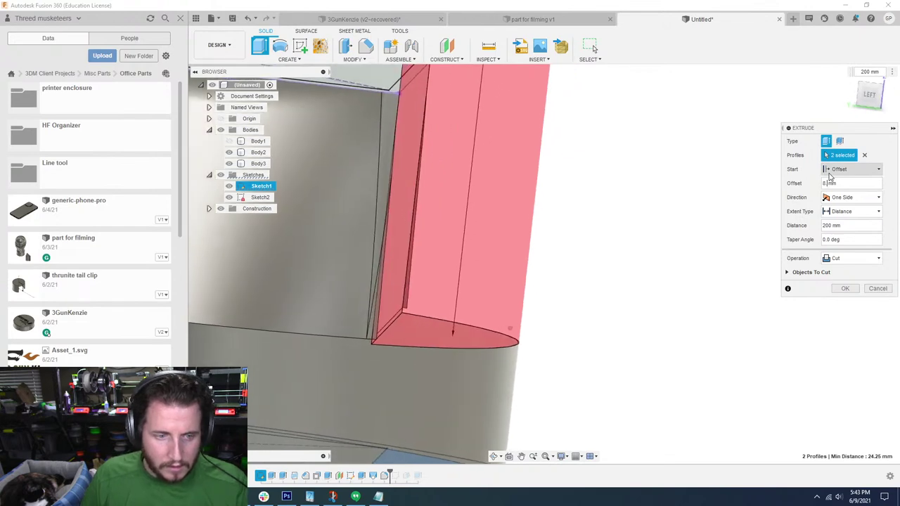
Cancel the open extrude cut and examine the round base and its profiles with the upper lofted body hidden
{"action": "left_click", "coordinate": [878, 289]}
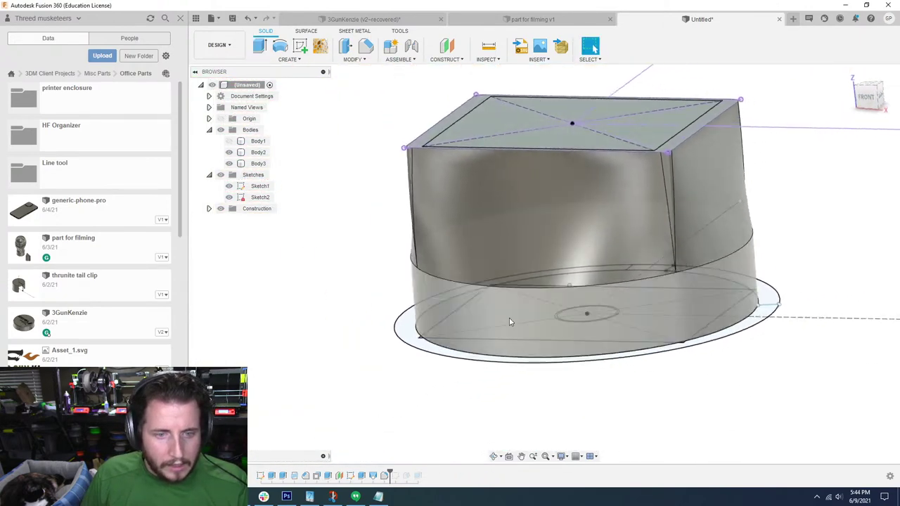
{"action": "left_click", "coordinate": [228, 163]}
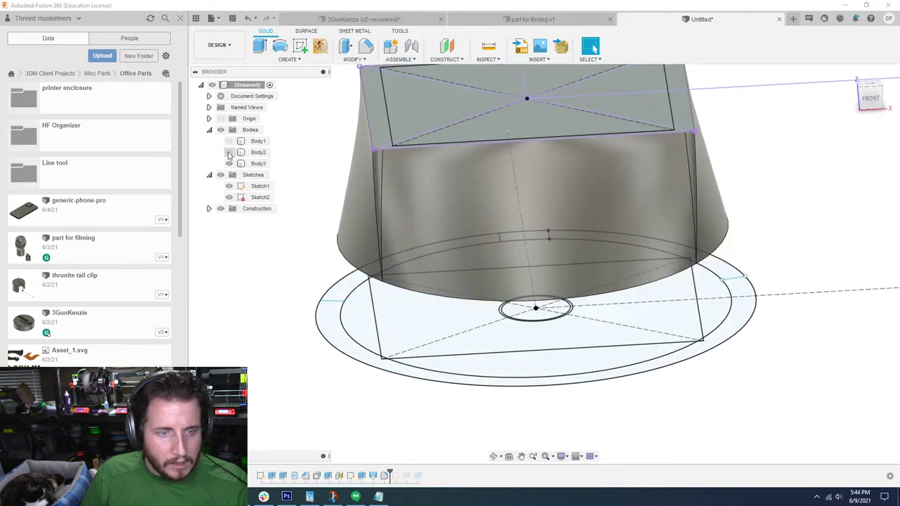
{"action": "left_click", "coordinate": [229, 152]}
{"action": "left_click", "coordinate": [229, 151]}
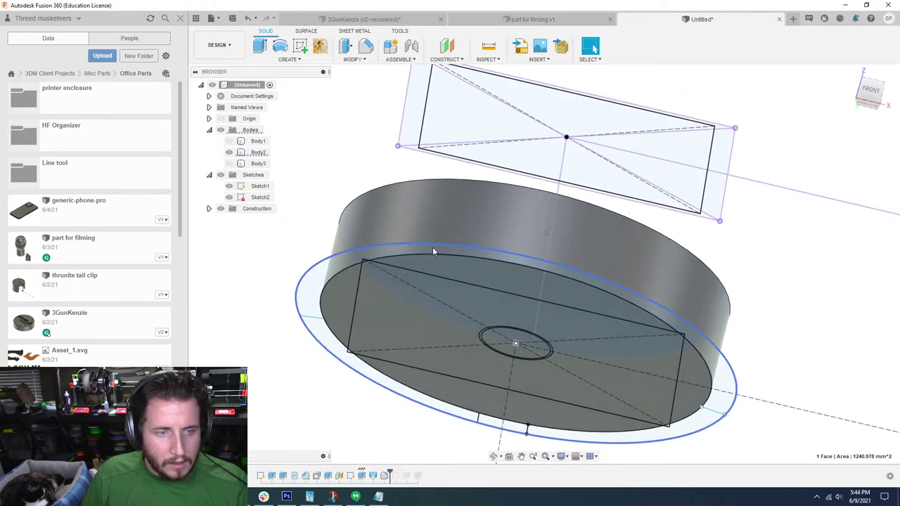
{"action": "left_click", "coordinate": [459, 262]}
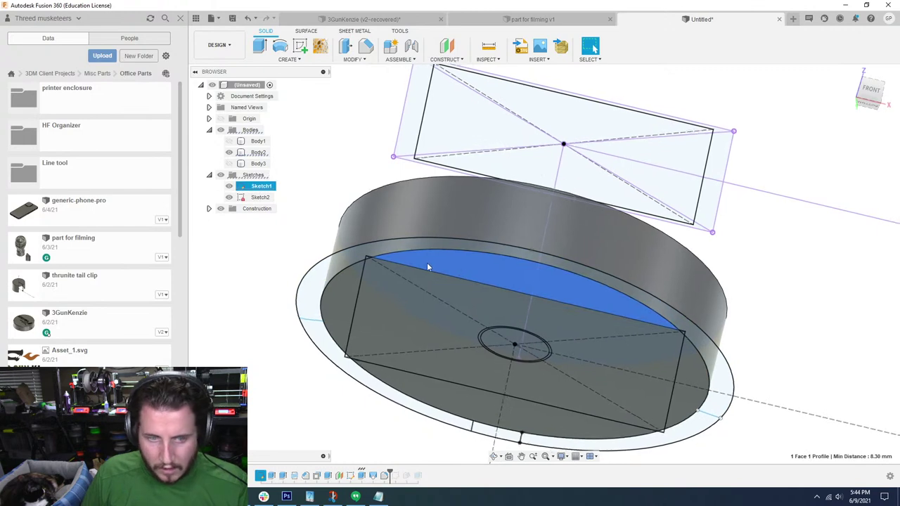
{"action": "left_click", "coordinate": [380, 444]}
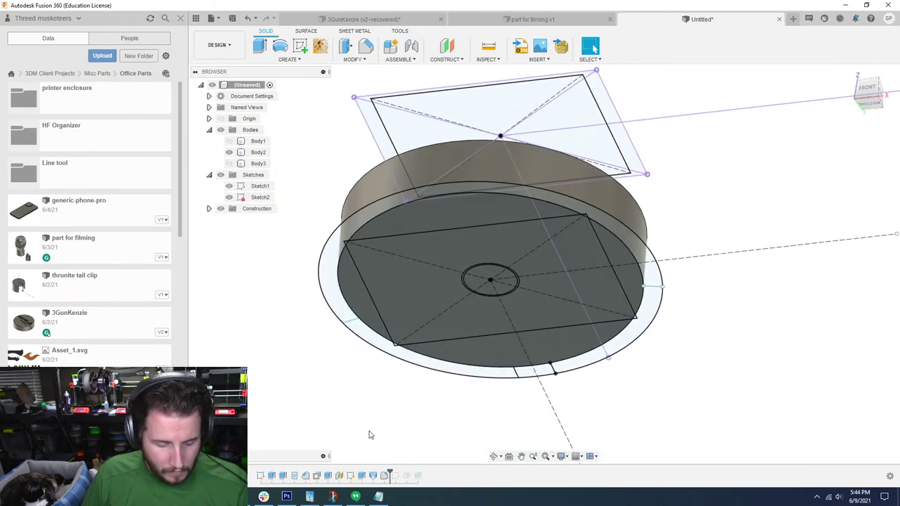
Extrude-cut the sketch profiles outside the rectangle by 50 mm, starting at an 8.3 mm offset, to trim the lofted body above the round base
{"action": "key", "text": "e"}
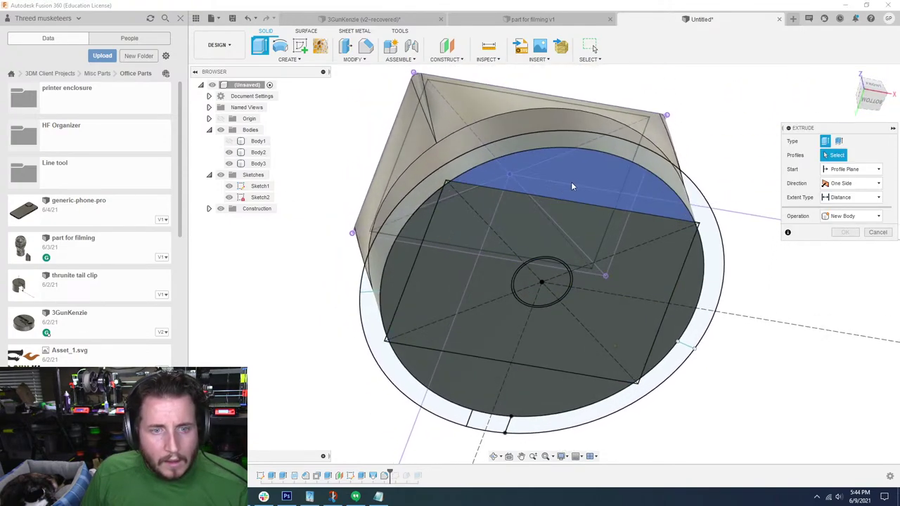
{"action": "left_click", "coordinate": [571, 181]}
{"action": "left_click", "coordinate": [508, 370]}
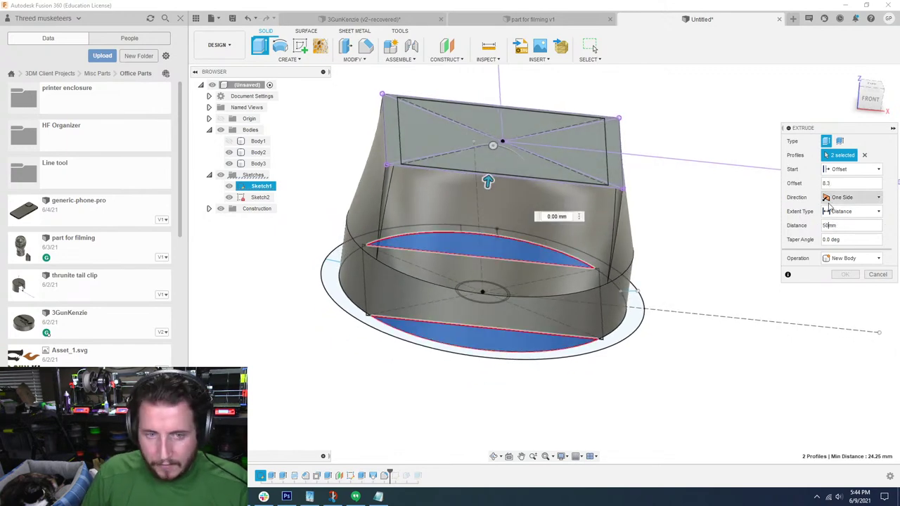
{"action": "key", "text": "Tab"}
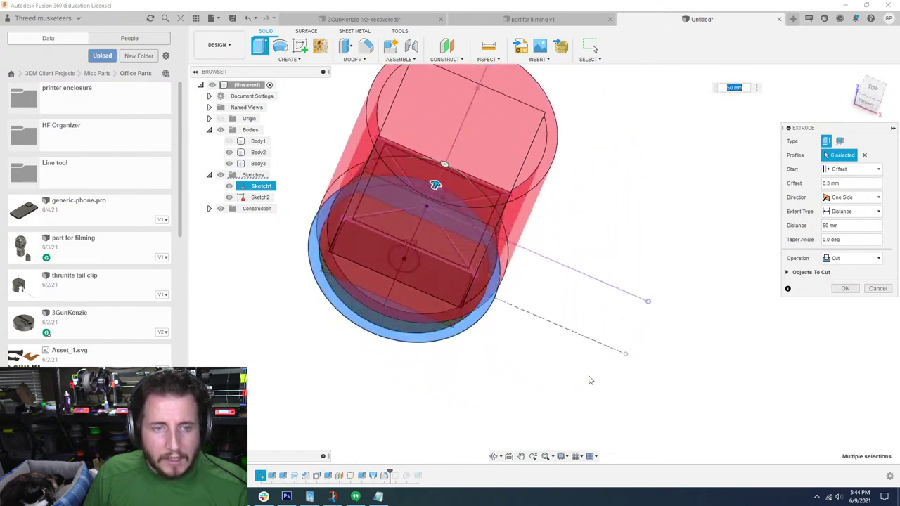
{"action": "left_click", "coordinate": [838, 293]}
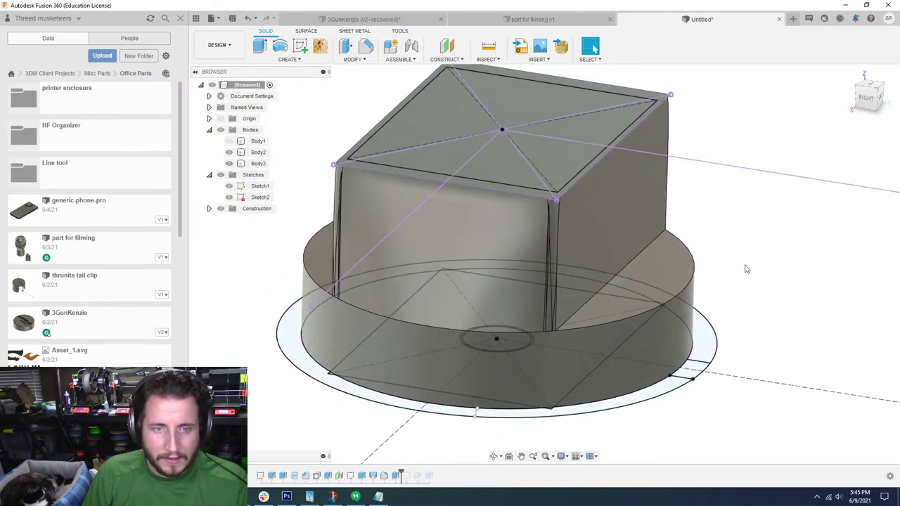
{"action": "key", "text": "f"}
{"action": "left_click", "coordinate": [617, 274]}
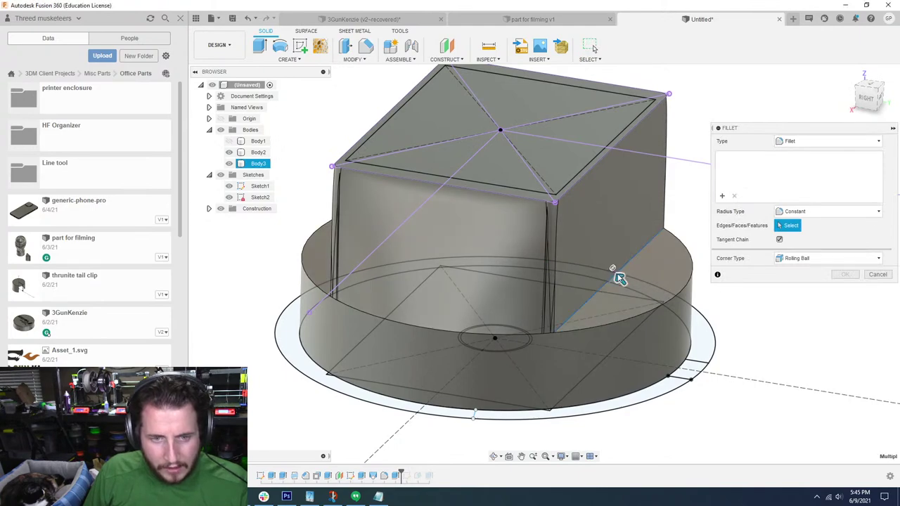
{"action": "left_click", "coordinate": [325, 278]}
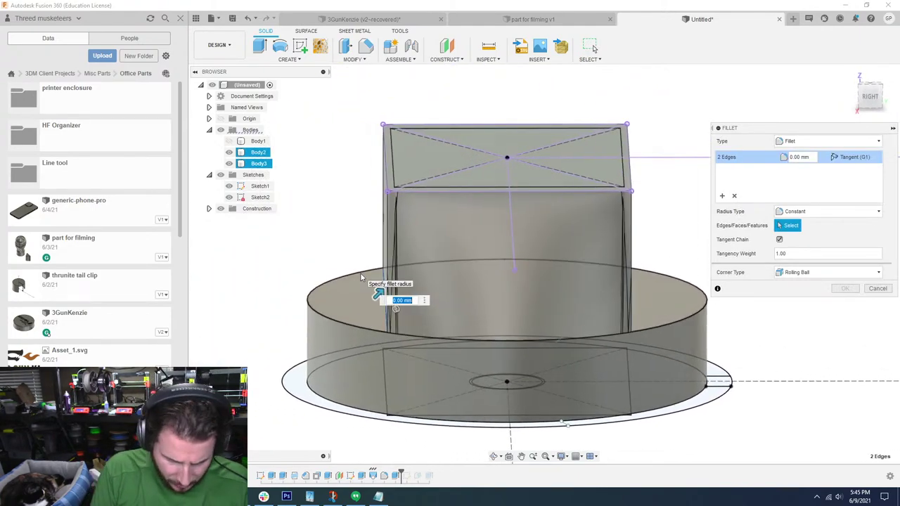
{"action": "middle_click_drag", "start_coordinate": [360, 276], "coordinate": [325, 301], "text": "shift"}
{"action": "left_click", "coordinate": [878, 289]}
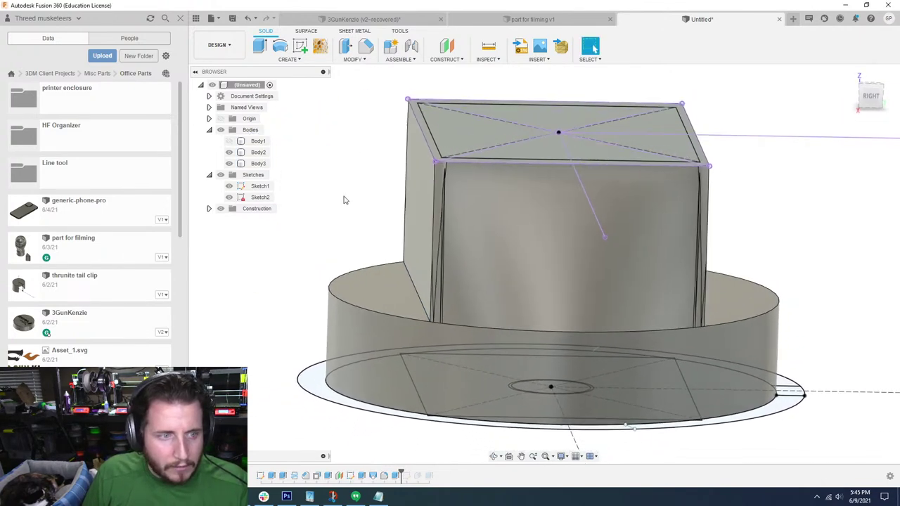
Join the round base and the upper block into one body with Combine
{"action": "left_click", "coordinate": [257, 153]}
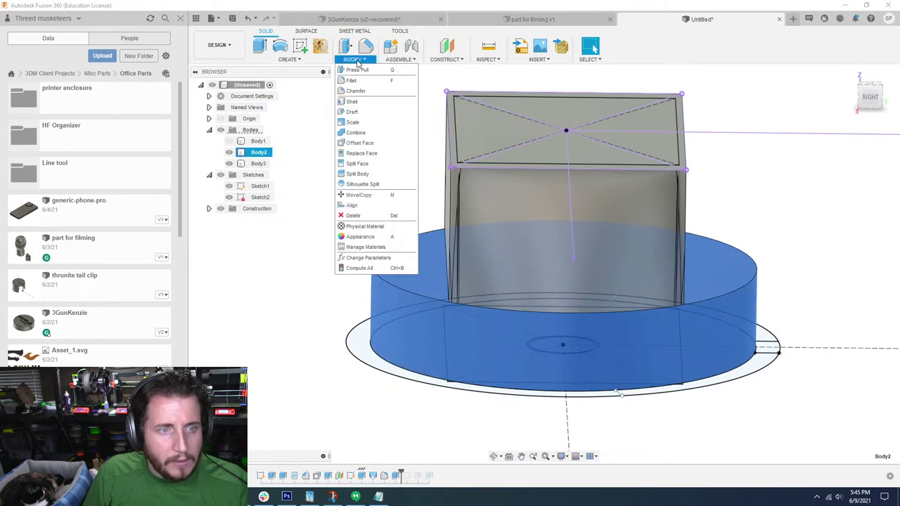
{"action": "left_click", "coordinate": [362, 133]}
{"action": "middle_click_drag", "start_coordinate": [369, 154], "coordinate": [507, 165], "text": "shift"}
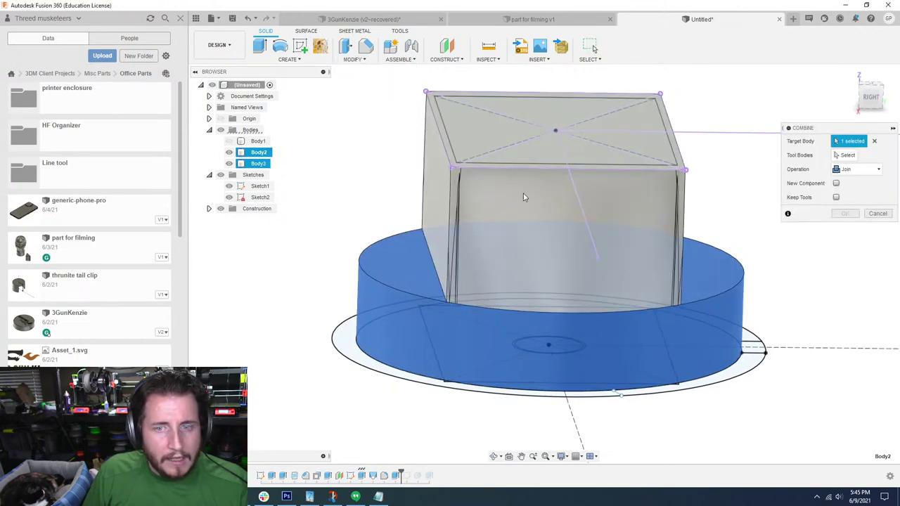
{"action": "left_click", "coordinate": [523, 193]}
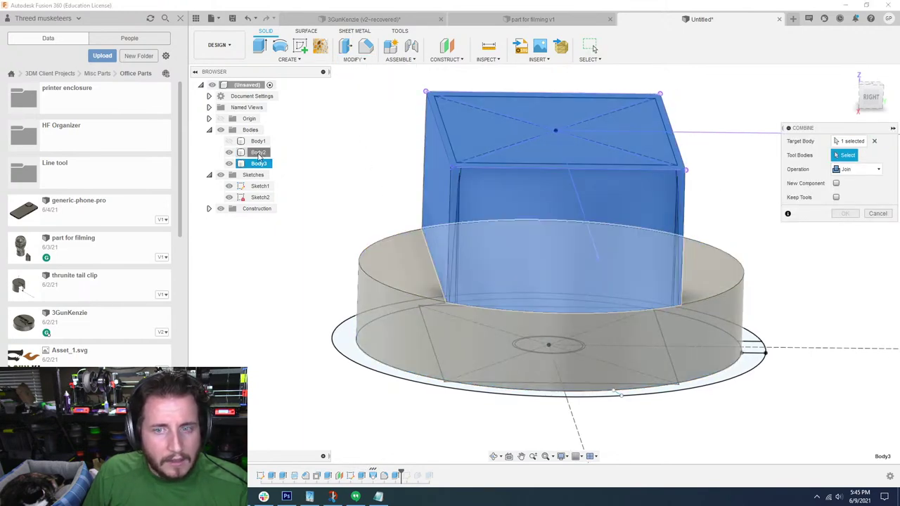
{"action": "left_click", "coordinate": [258, 152]}
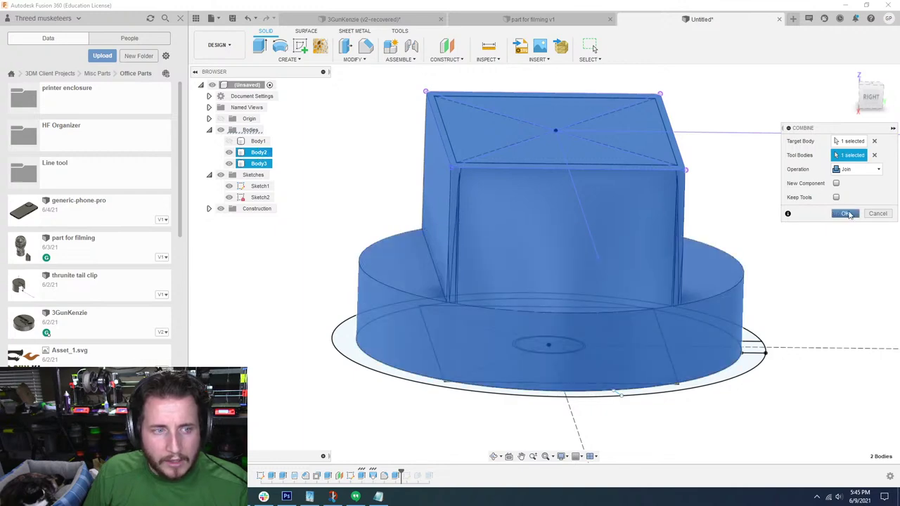
{"action": "left_click", "coordinate": [847, 214]}
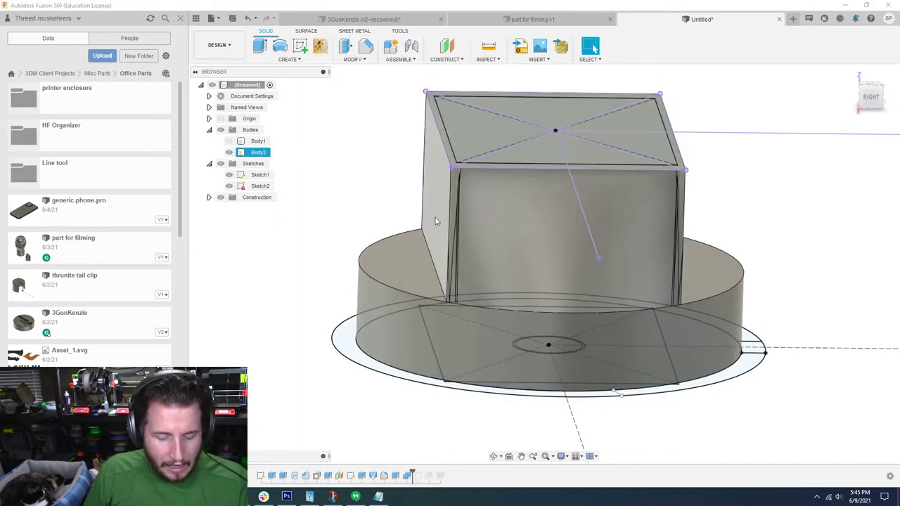
Try a 0.5 mm fillet on the two straight edges where the block meets the round base
{"action": "key", "text": "f"}
{"action": "left_click", "coordinate": [428, 253]}
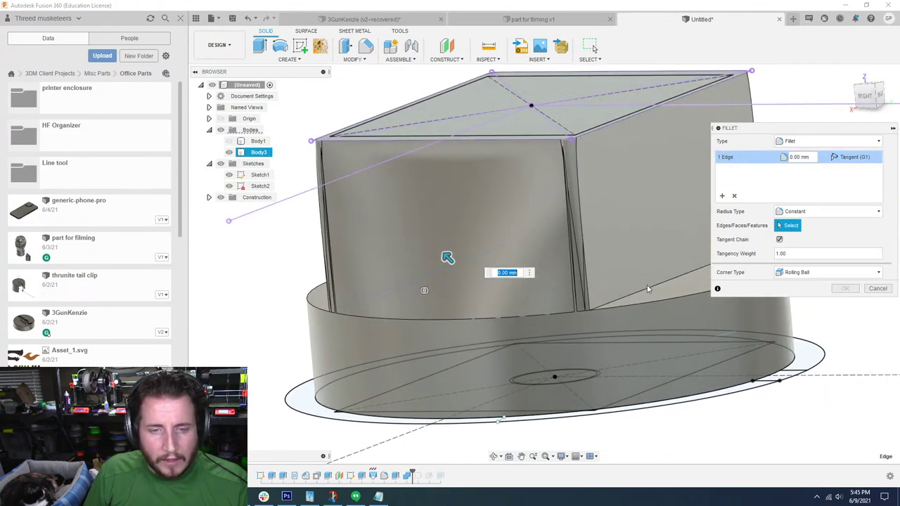
{"action": "left_click", "coordinate": [649, 289]}
{"action": "scroll", "coordinate": [698, 318], "scroll_direction": "up", "scroll_amount": 3}
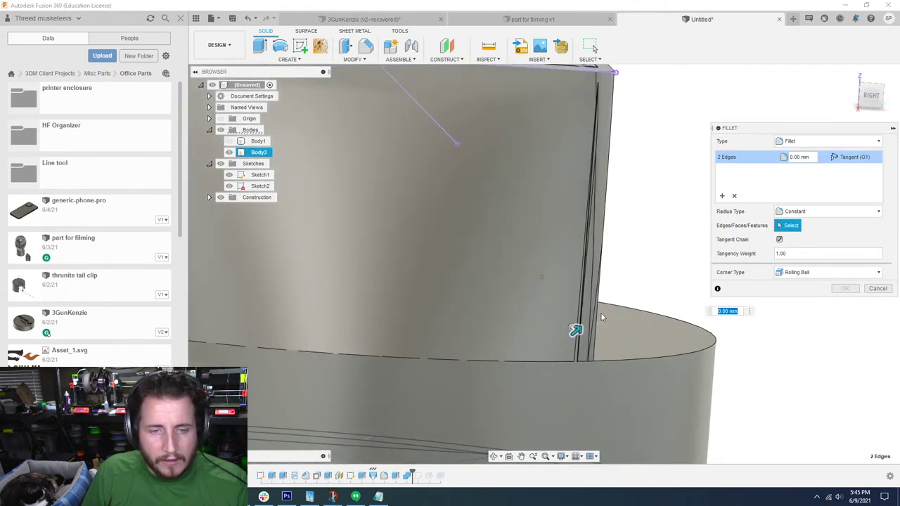
{"action": "middle_click_drag", "start_coordinate": [600, 313], "coordinate": [532, 330], "text": "shift"}
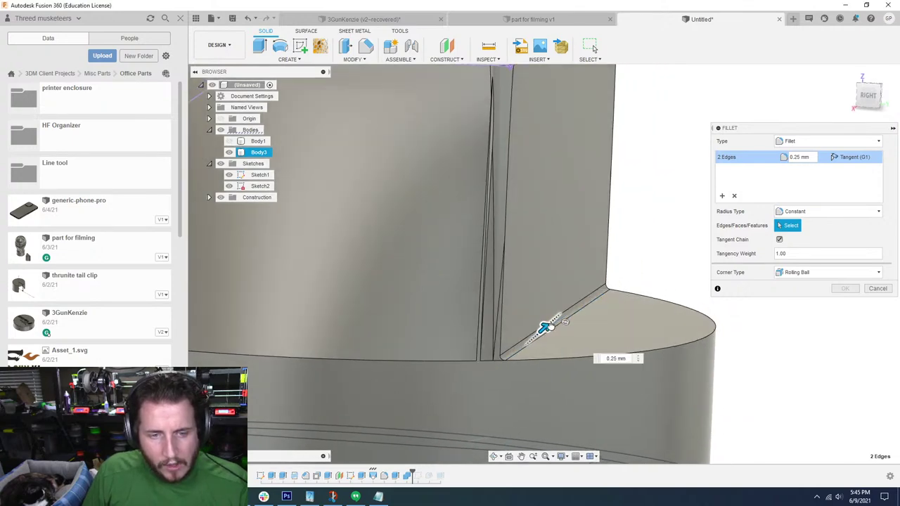
{"action": "left_click_drag", "start_coordinate": [563, 321], "coordinate": [576, 317]}
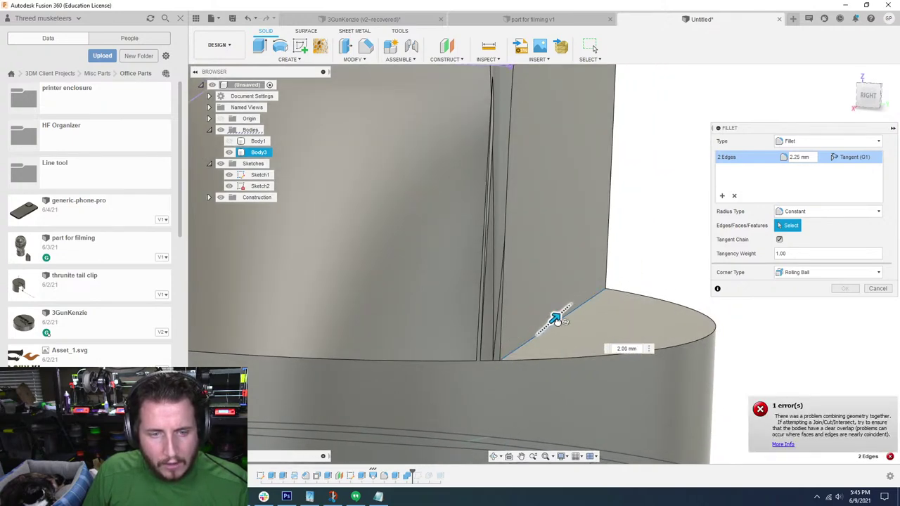
{"action": "left_click_drag", "start_coordinate": [547, 325], "coordinate": [547, 325]}
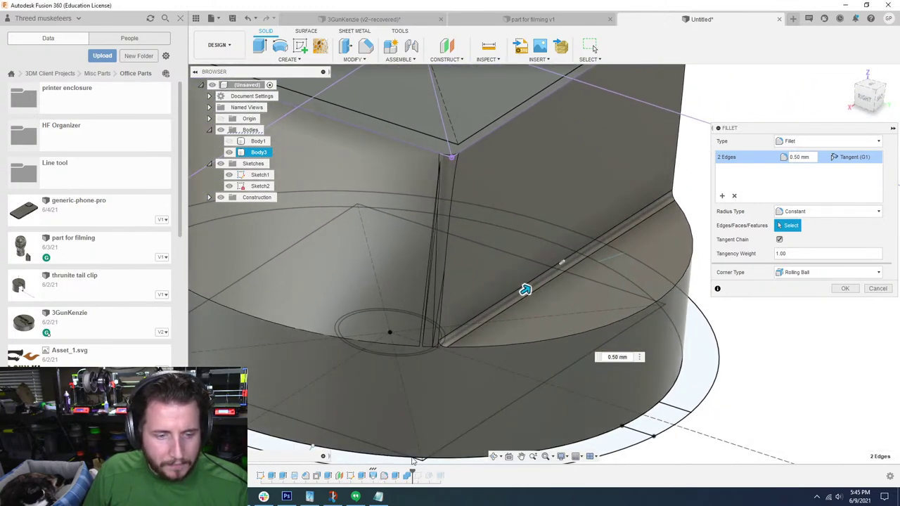
{"action": "left_click", "coordinate": [877, 289]}
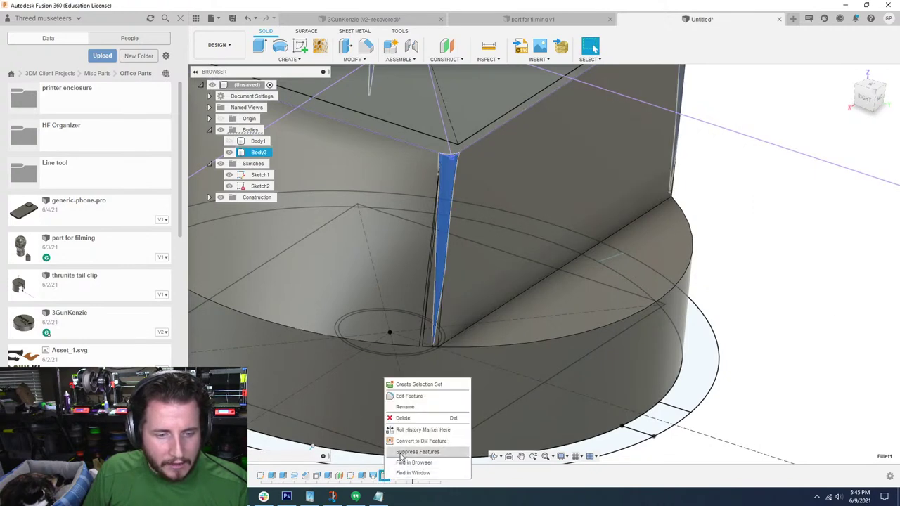
Roll the design history back to before the loft and start a new sketch on the round base's upper face
{"action": "middle_click_drag", "start_coordinate": [400, 458], "coordinate": [843, 302], "text": "shift"}
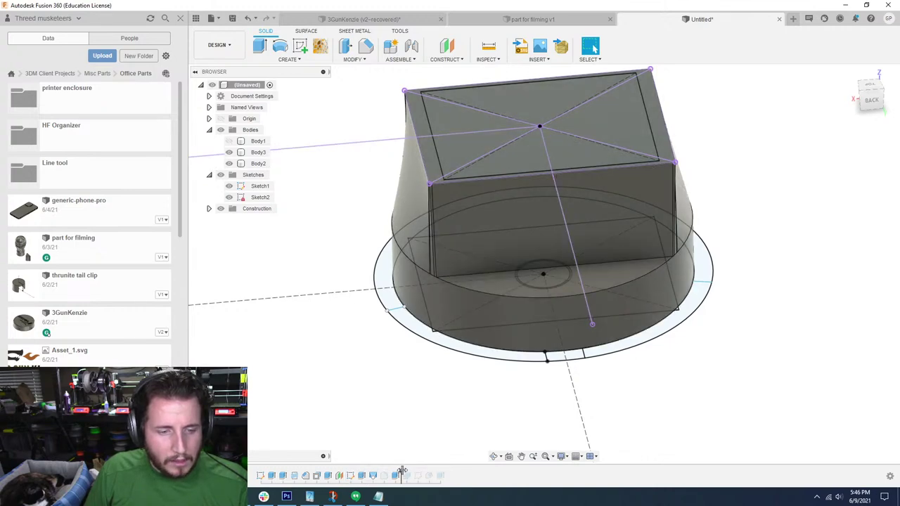
{"action": "key", "text": "ctrl+z"}
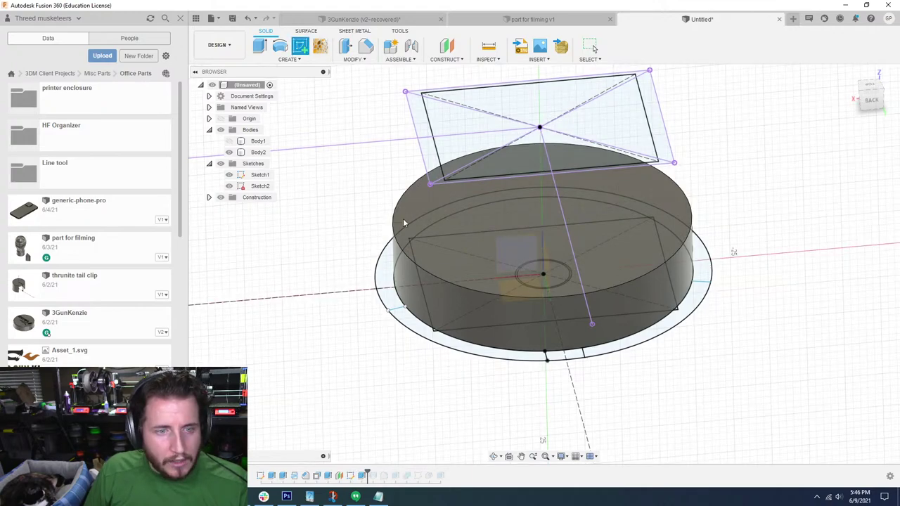
{"action": "left_click", "coordinate": [432, 220]}
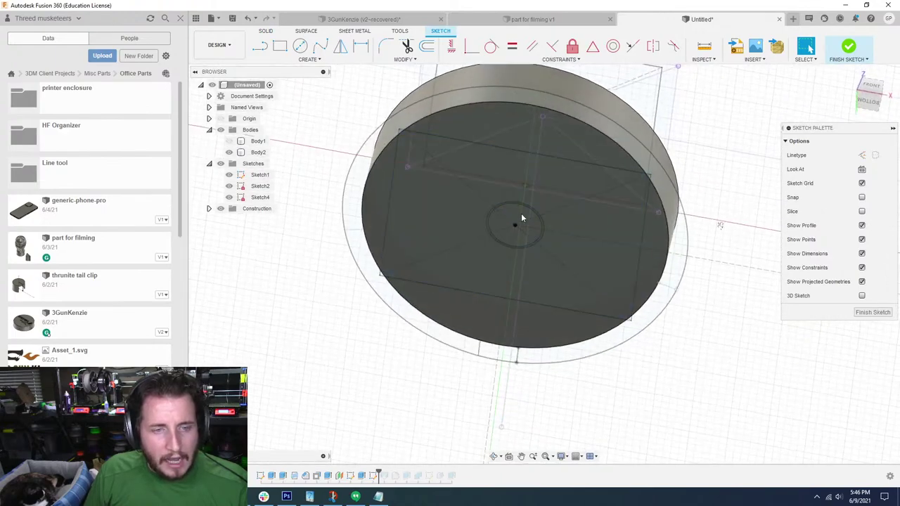
{"action": "middle_click_drag", "start_coordinate": [574, 222], "coordinate": [724, 275], "text": "shift"}
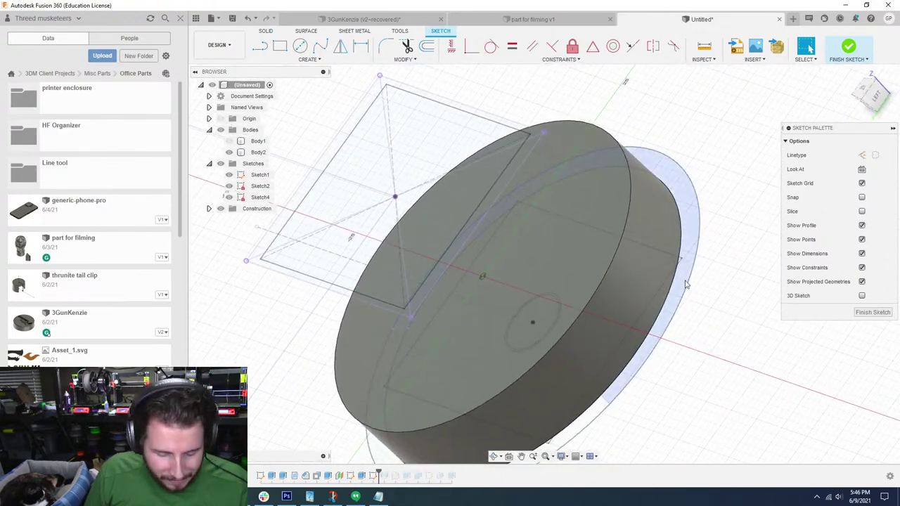
Project the first sketch's inner large circle and the rectangle's four sides into the new sketch, hiding the base body while selecting
{"action": "key", "text": "p"}
{"action": "mouse_move", "coordinate": [574, 384]}
{"action": "middle_mouse_down", "text": "shift"}
{"action": "mouse_move", "coordinate": [556, 401]}
{"action": "mouse_move", "coordinate": [487, 426]}
{"action": "mouse_move", "coordinate": [494, 431]}
{"action": "mouse_move", "coordinate": [496, 421]}
{"action": "mouse_move", "coordinate": [420, 365]}
{"action": "mouse_move", "coordinate": [248, 180]}
{"action": "middle_mouse_up", "text": "shift"}
{"action": "left_click", "coordinate": [229, 153]}
{"action": "middle_click_drag", "start_coordinate": [482, 295], "coordinate": [457, 211], "text": "shift"}
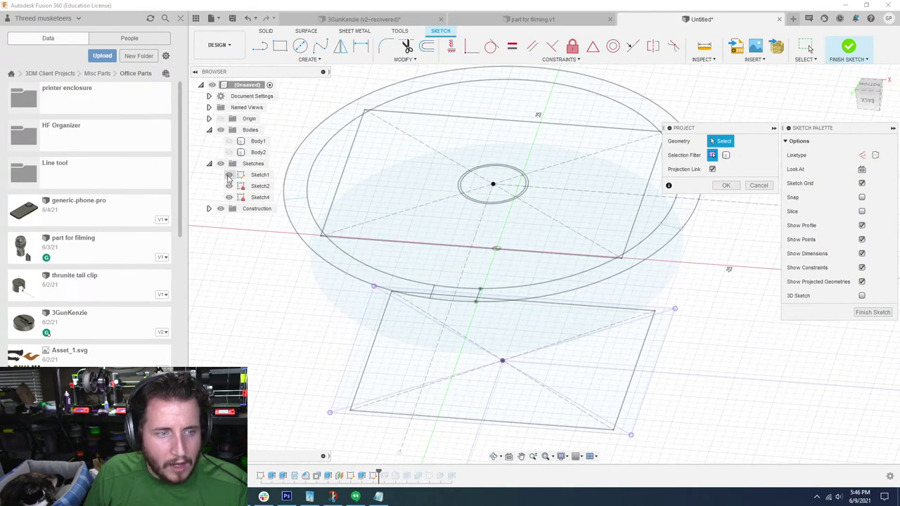
{"action": "middle_click_drag", "start_coordinate": [228, 188], "coordinate": [339, 246], "text": "shift"}
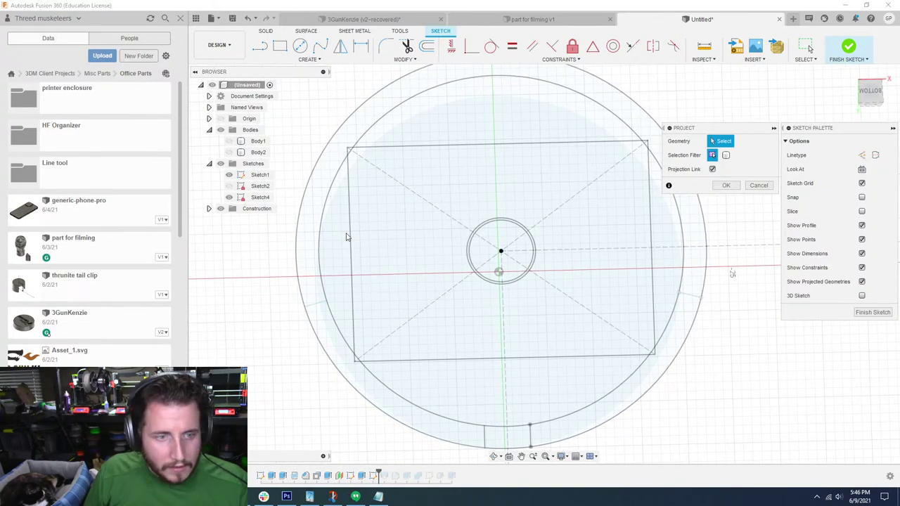
{"action": "left_click", "coordinate": [351, 213]}
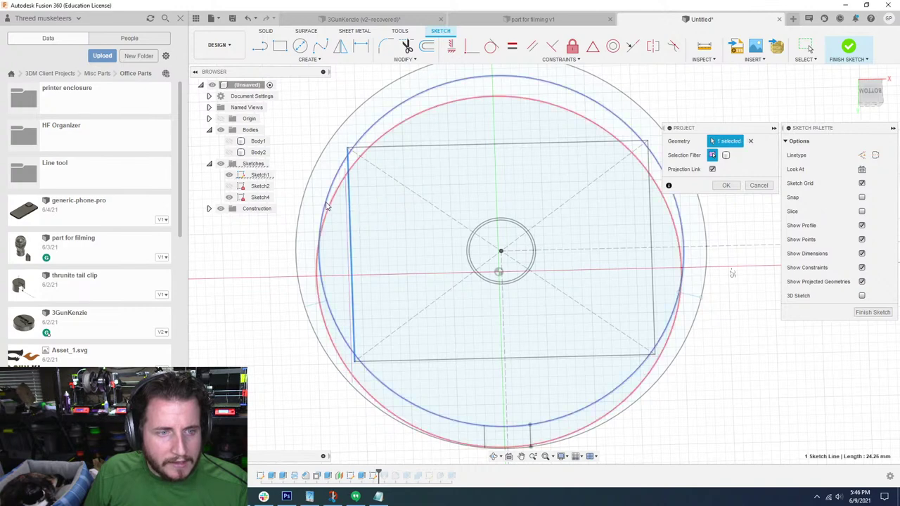
{"action": "left_click", "coordinate": [327, 205]}
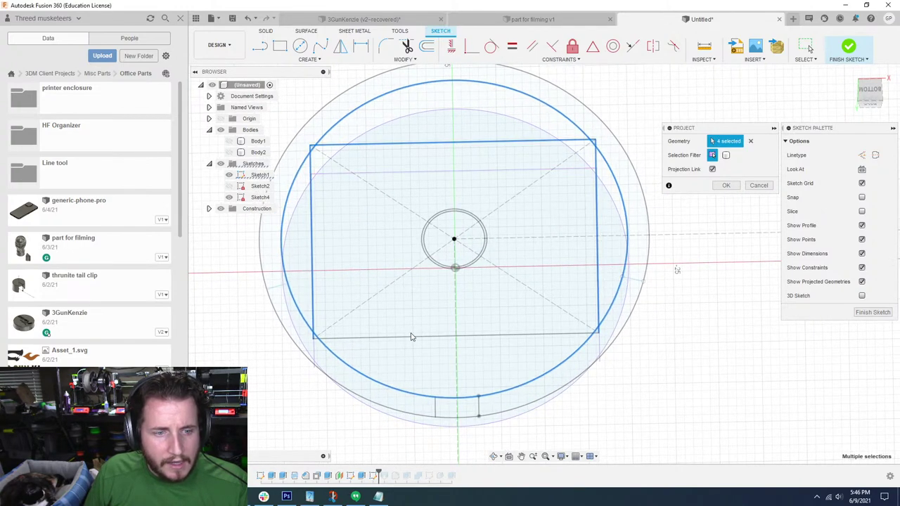
{"action": "left_click", "coordinate": [409, 339]}
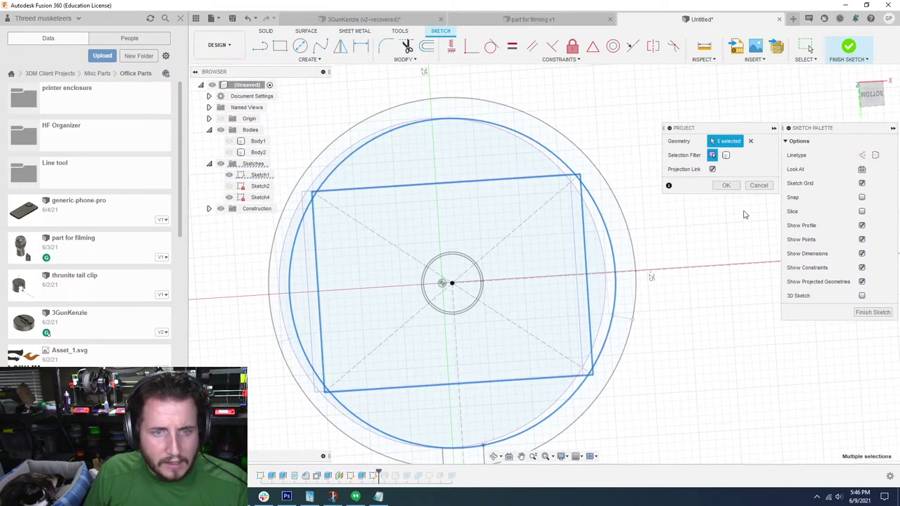
{"action": "left_click", "coordinate": [726, 185]}
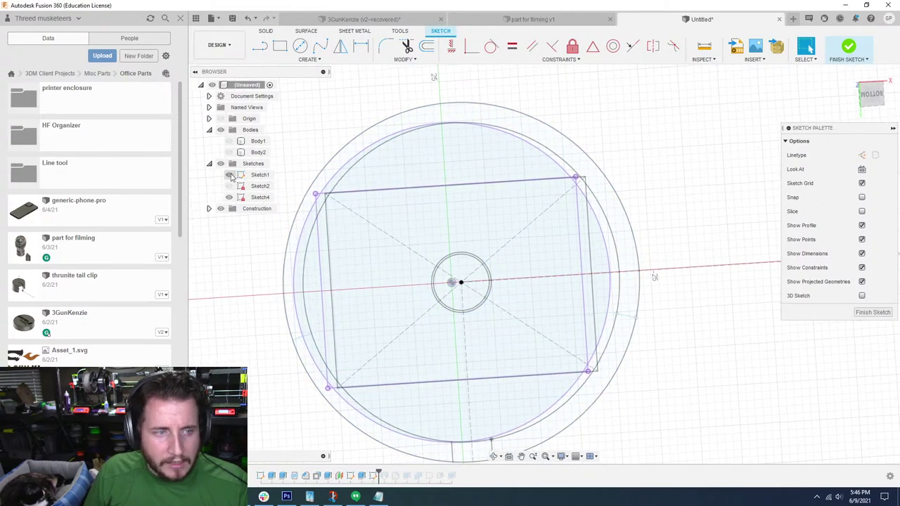
{"action": "left_click", "coordinate": [236, 154]}
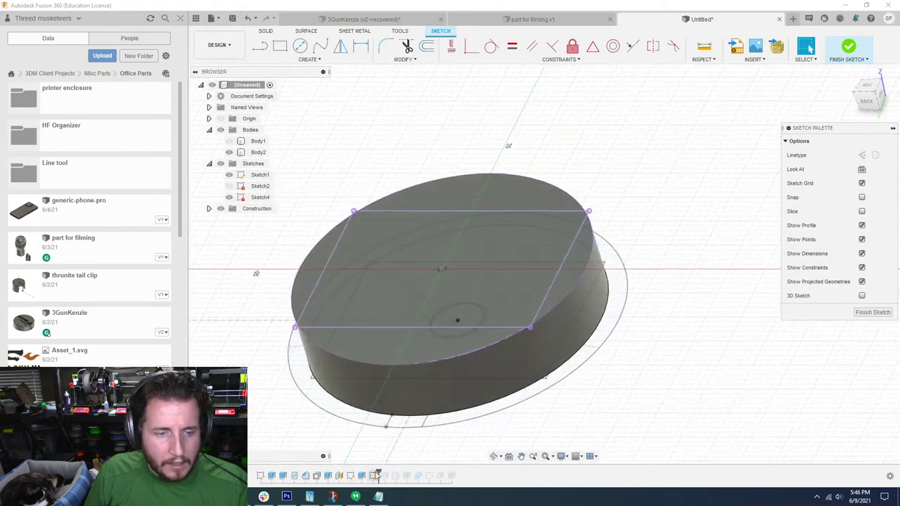
Roll the history forward past the loft and replace its round face profile with the new sketch's area between the two long straight sides
{"action": "left_click_drag", "start_coordinate": [390, 469], "coordinate": [389, 473]}
{"action": "double_click", "coordinate": [385, 476]}
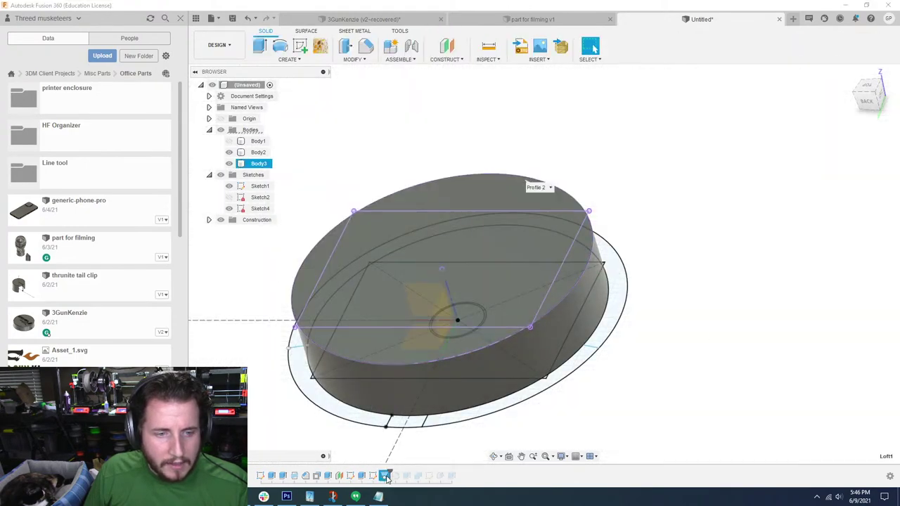
{"action": "left_click", "coordinate": [730, 157]}
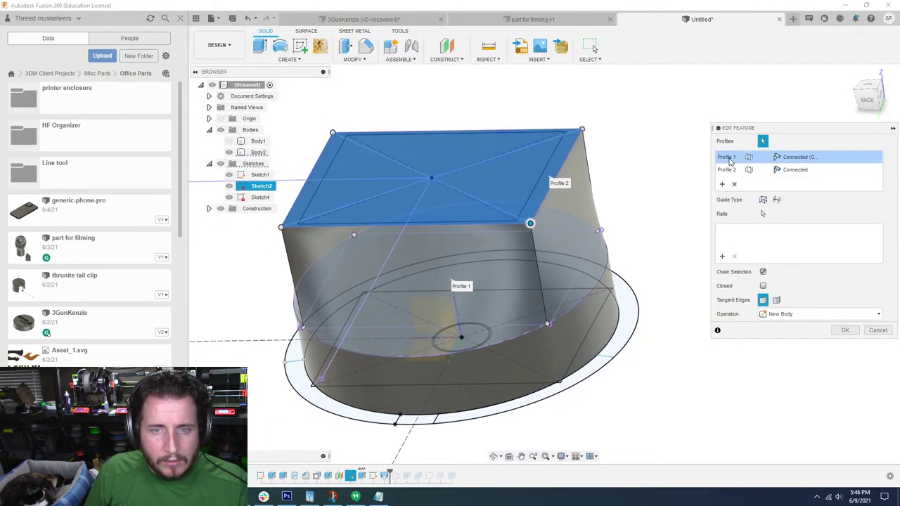
{"action": "left_click", "coordinate": [734, 184]}
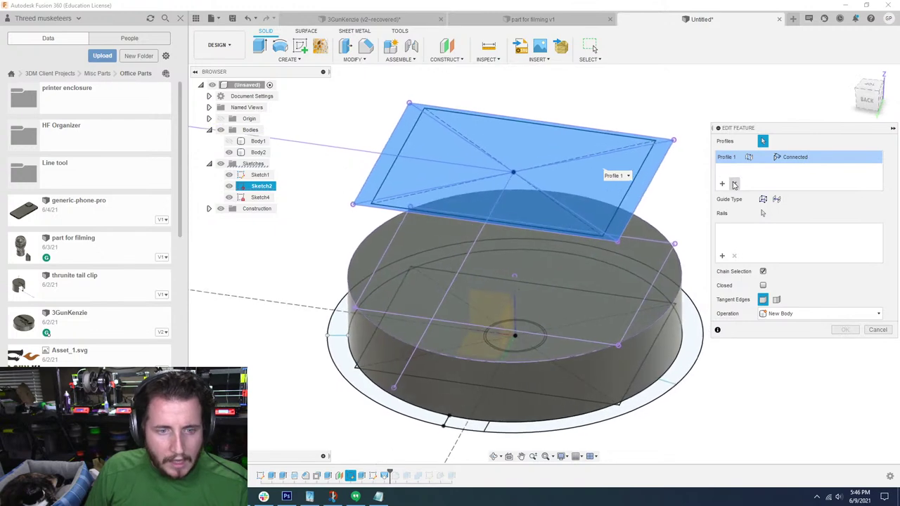
{"action": "left_click", "coordinate": [357, 256]}
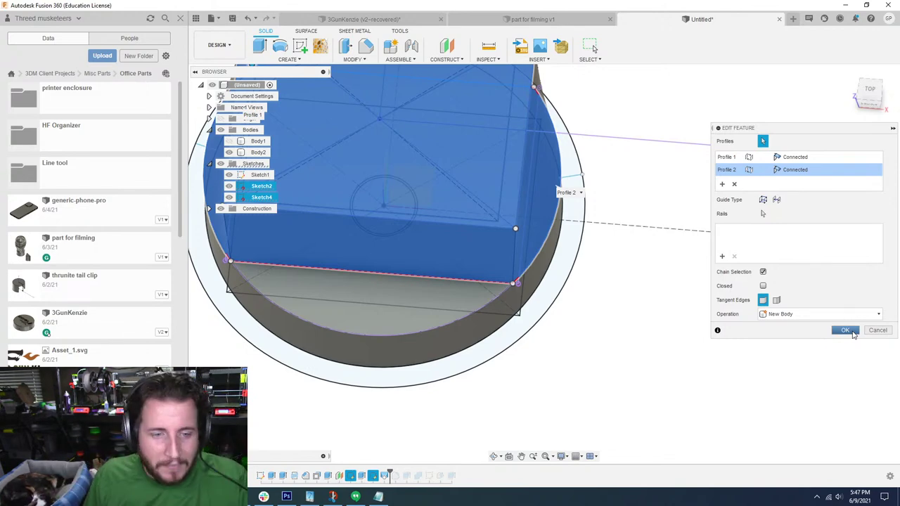
{"action": "left_click", "coordinate": [851, 331]}
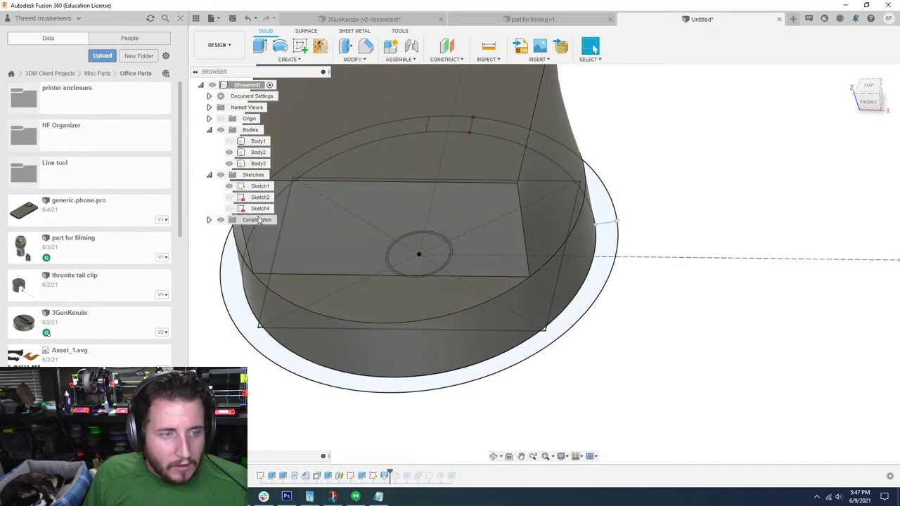
Change the loft's operation to Join so the upper block merges with the round base
{"action": "middle_click_drag", "start_coordinate": [260, 220], "coordinate": [286, 213], "text": "shift"}
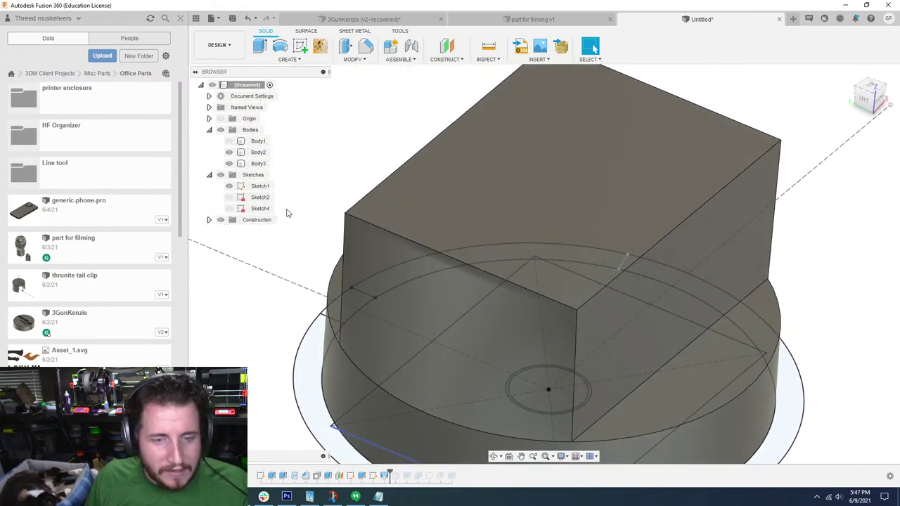
{"action": "double_click", "coordinate": [384, 476]}
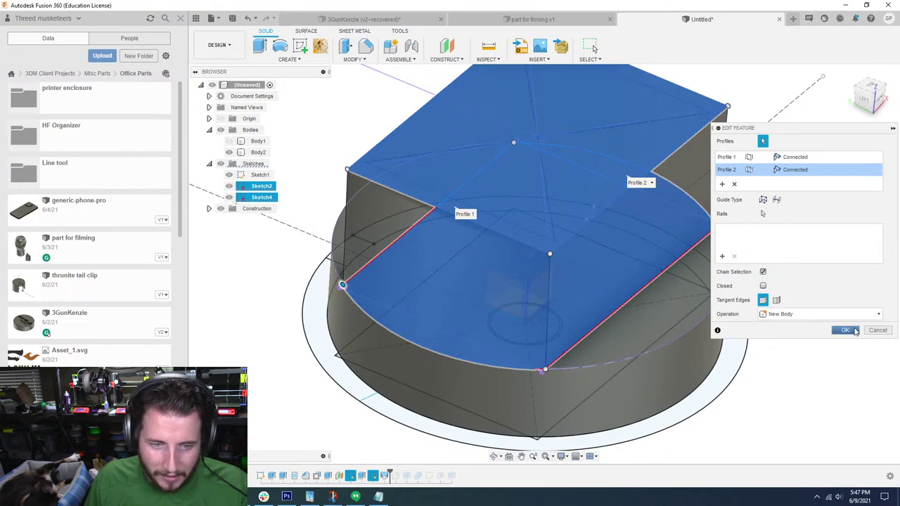
{"action": "left_click", "coordinate": [842, 316]}
{"action": "left_click", "coordinate": [768, 327]}
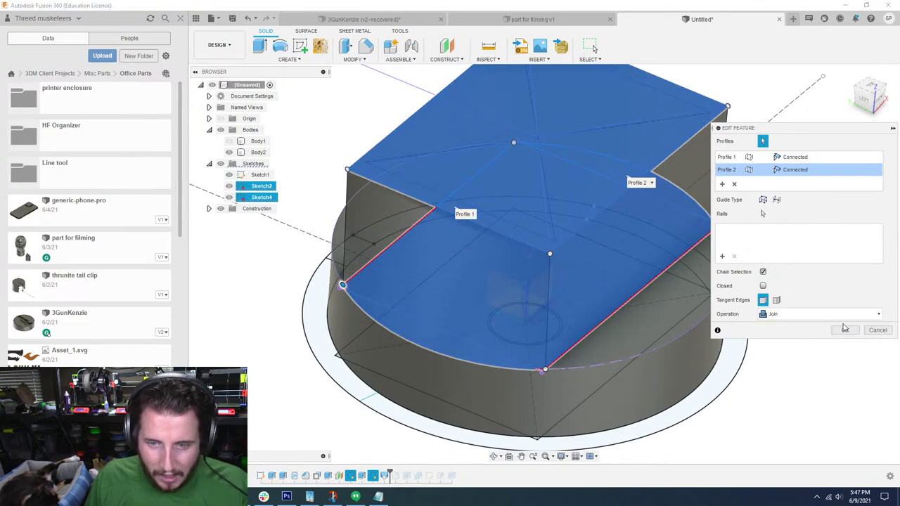
{"action": "left_click", "coordinate": [845, 329]}
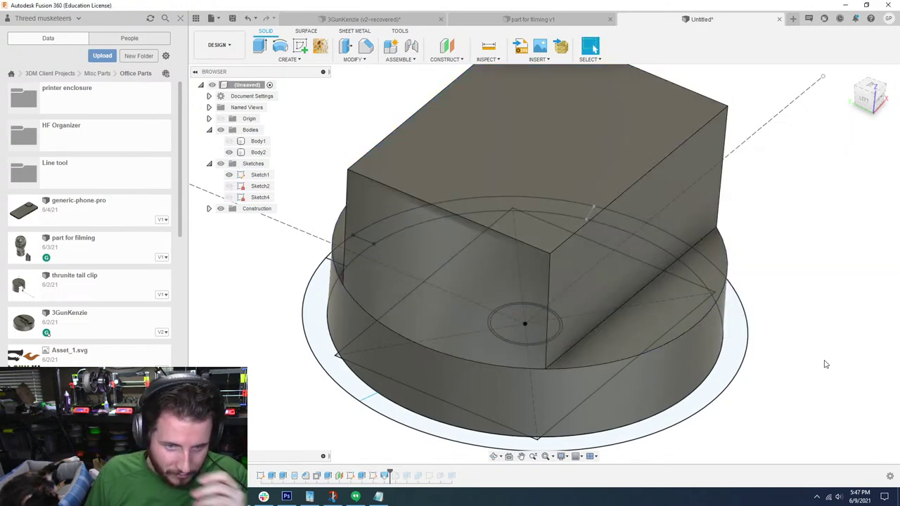
Hide the first sketch and fillet the two straight edges where the block meets the round base with a 4.25 mm radius
{"action": "mouse_move", "coordinate": [812, 346]}
{"action": "middle_mouse_down", "text": "shift"}
{"action": "mouse_move", "coordinate": [649, 342]}
{"action": "mouse_move", "coordinate": [655, 357]}
{"action": "middle_mouse_up", "text": "shift"}
{"action": "left_click", "coordinate": [230, 175]}
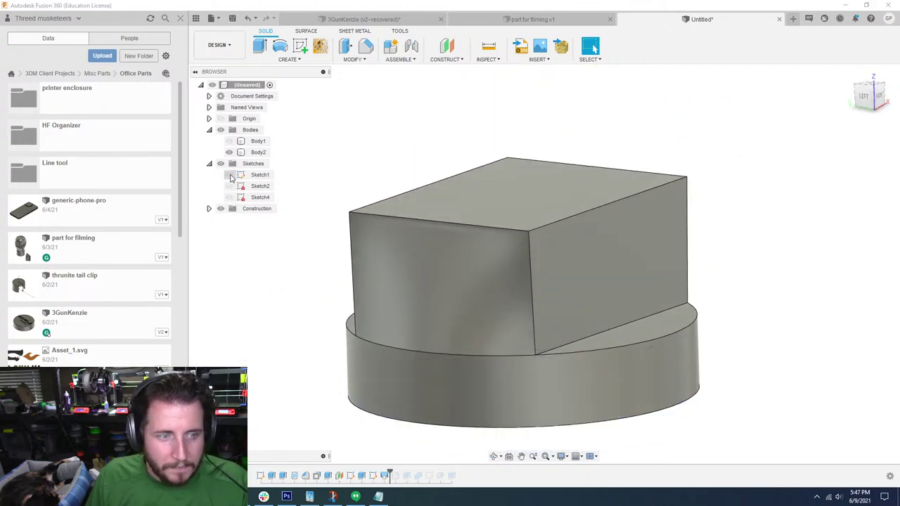
{"action": "middle_click_drag", "start_coordinate": [675, 267], "coordinate": [752, 307], "text": "shift"}
{"action": "key", "text": "f"}
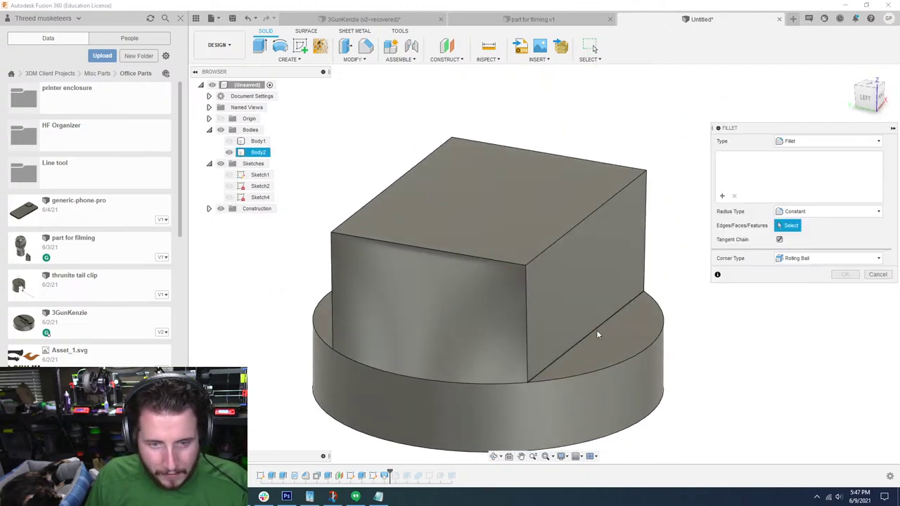
{"action": "left_click", "coordinate": [596, 330]}
{"action": "middle_click_drag", "start_coordinate": [596, 330], "coordinate": [424, 313], "text": "shift"}
{"action": "left_click", "coordinate": [435, 310]}
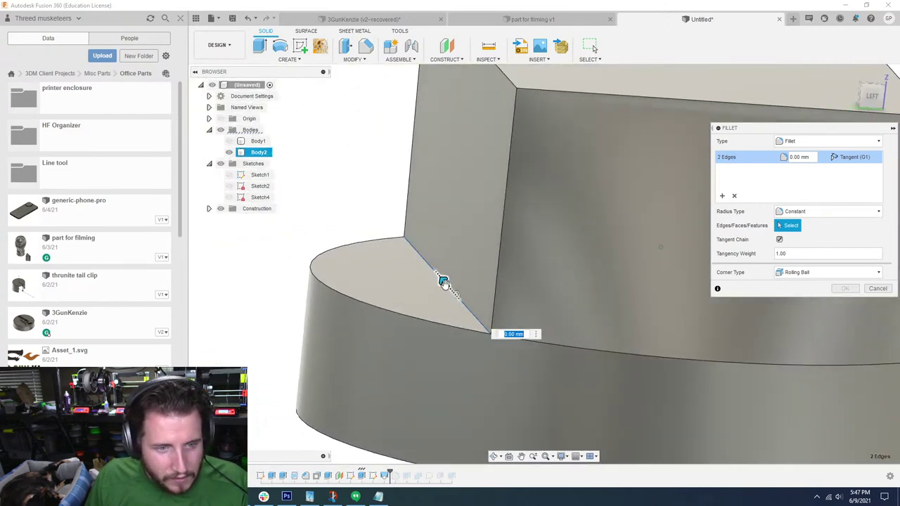
{"action": "left_click_drag", "start_coordinate": [443, 285], "coordinate": [409, 271]}
{"action": "scroll", "coordinate": [409, 271], "scroll_direction": "down", "scroll_amount": 5}
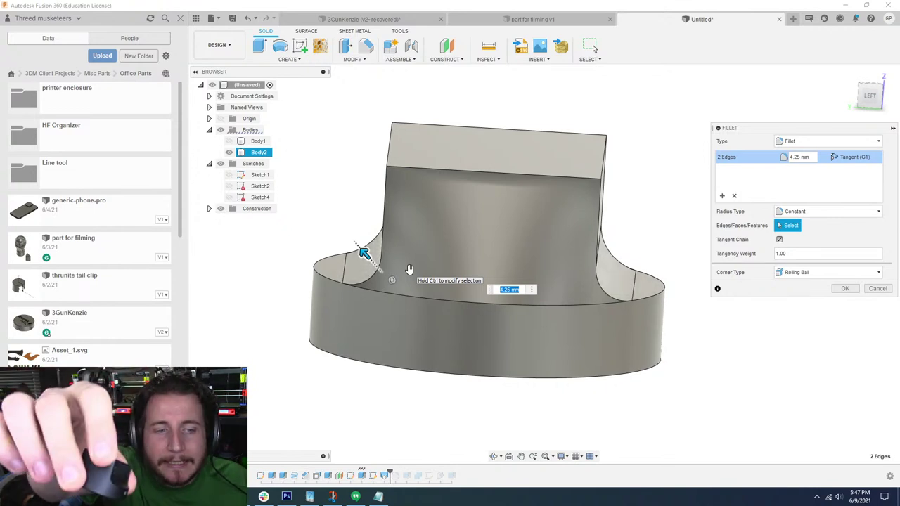
{"action": "scroll", "coordinate": [409, 269], "scroll_direction": "down", "scroll_amount": 1}
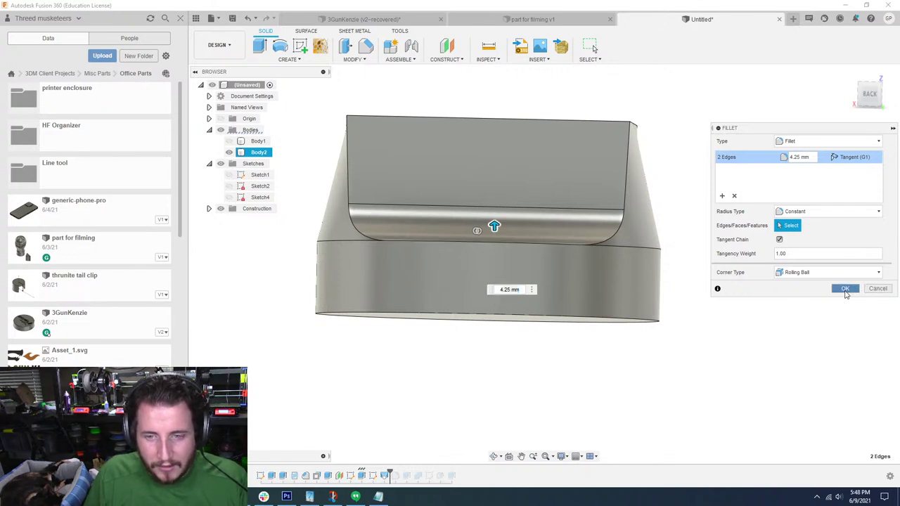
{"action": "left_click", "coordinate": [844, 289]}
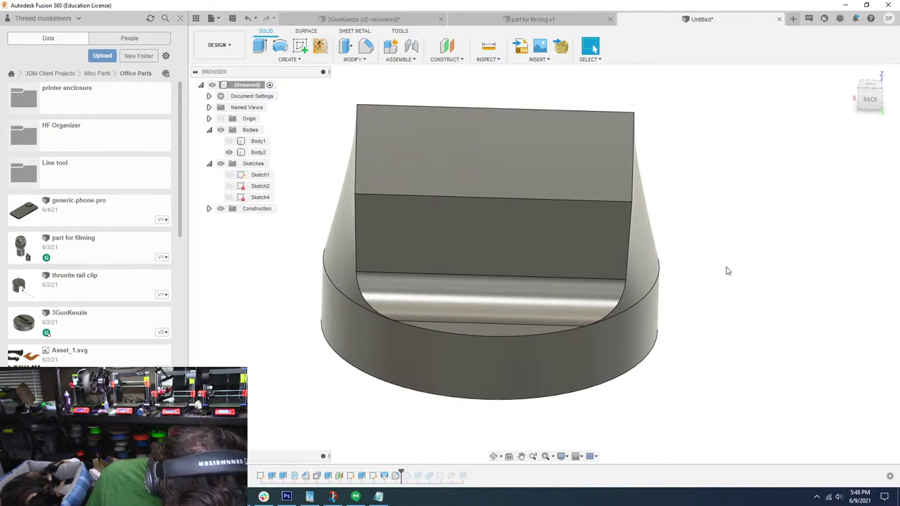
Try a 2 mm fillet on the block's four vertical corner edges and the curved fillet ends continuing from them
{"action": "left_click", "coordinate": [364, 61]}
{"action": "left_click", "coordinate": [352, 81]}
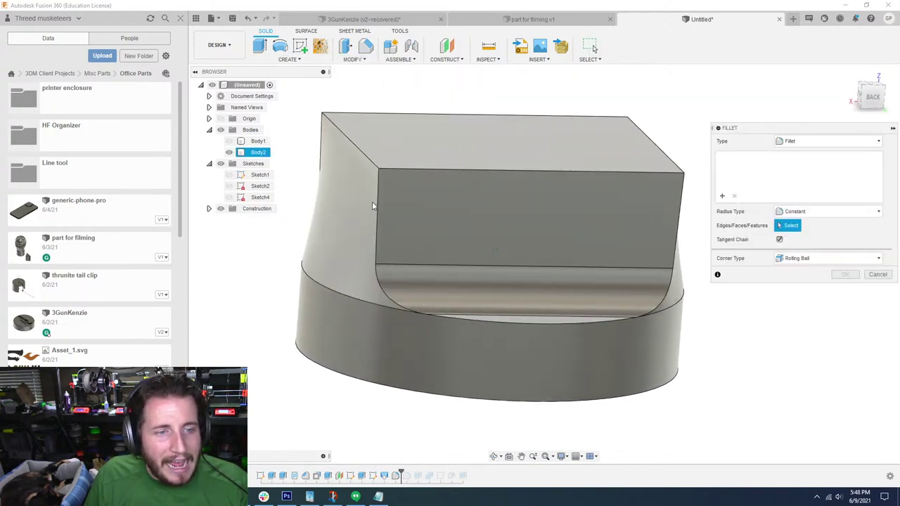
{"action": "left_click", "coordinate": [380, 177]}
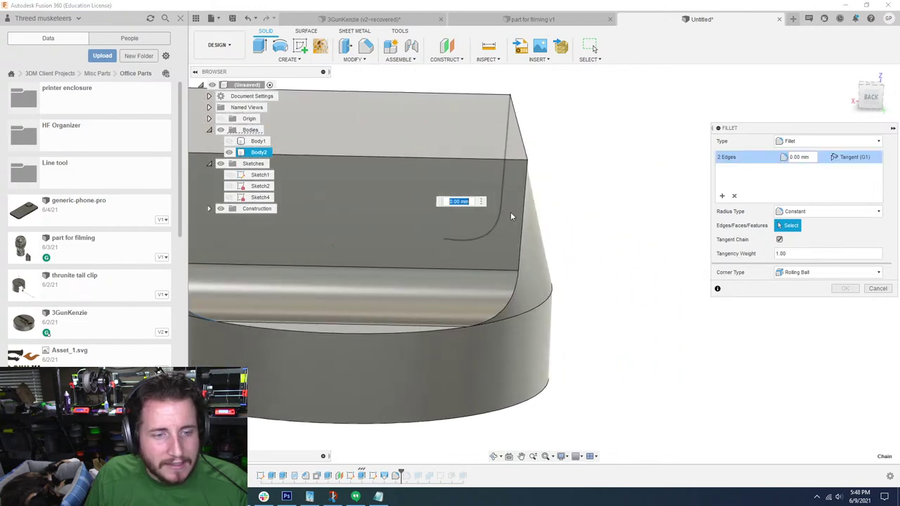
{"action": "left_click", "coordinate": [508, 175]}
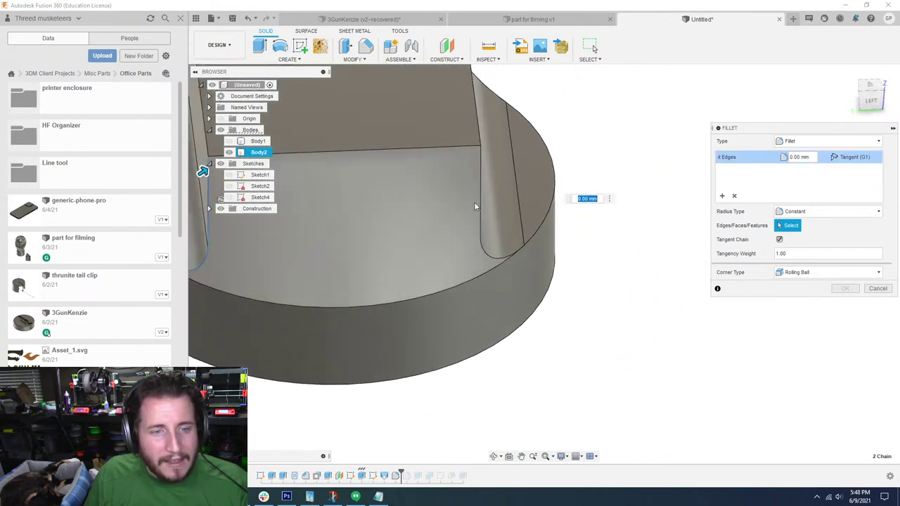
{"action": "left_click", "coordinate": [480, 192]}
{"action": "middle_click_drag", "start_coordinate": [490, 181], "coordinate": [519, 302], "text": "shift"}
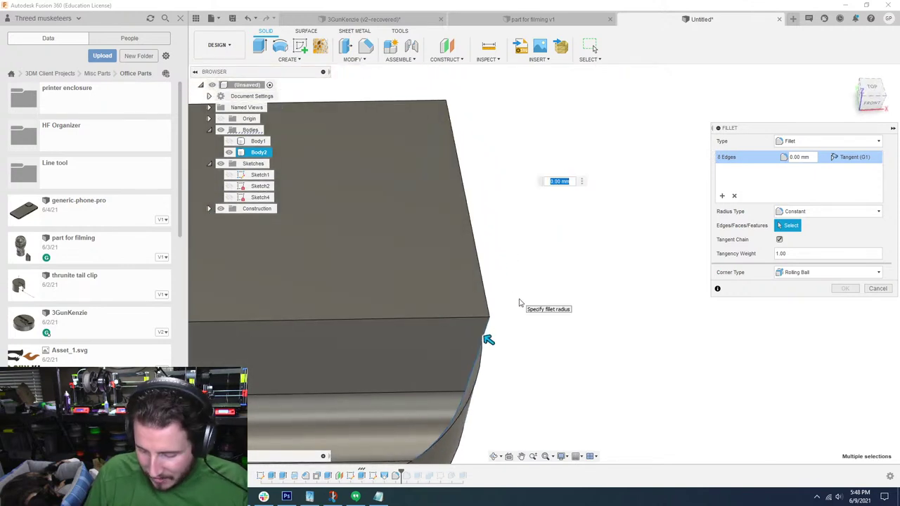
{"action": "scroll", "coordinate": [518, 302], "scroll_direction": "down", "scroll_amount": 4}
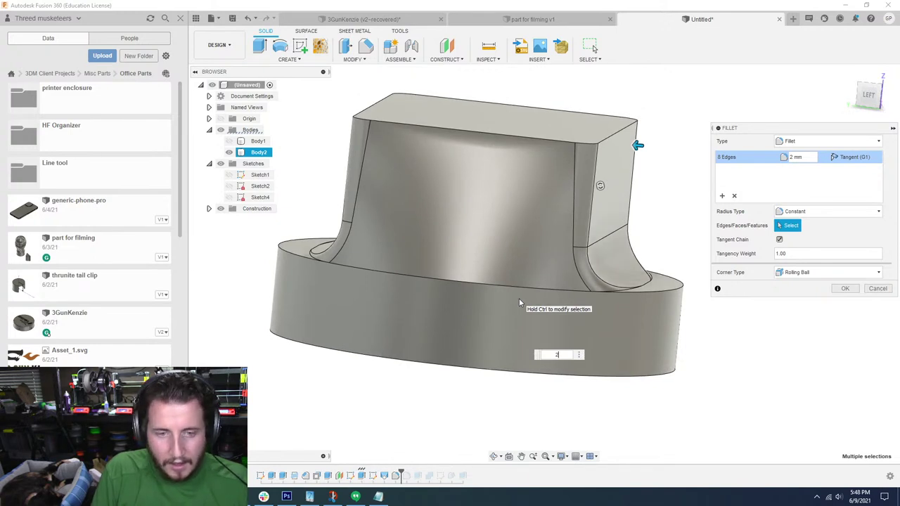
{"action": "left_click", "coordinate": [876, 288]}
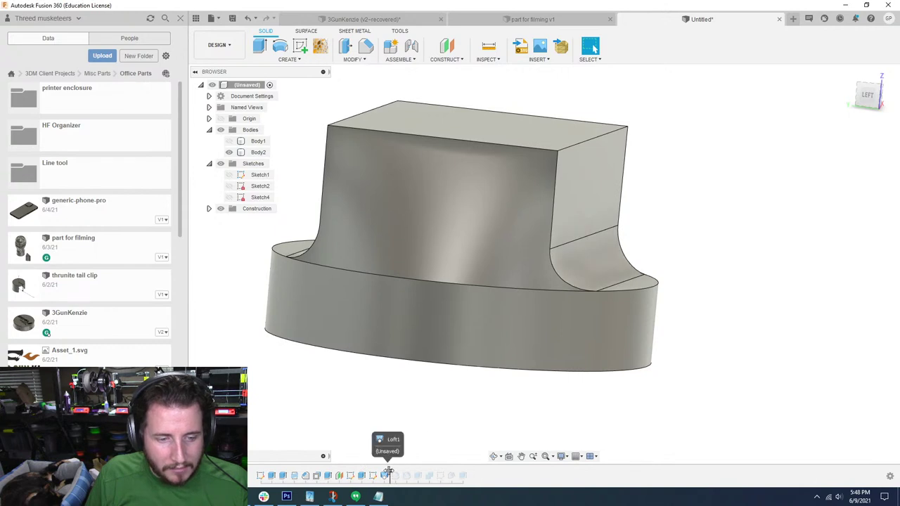
Roll the history back to before the 4.25 mm fillet and round the block's four vertical edges with a 1 mm fillet
{"action": "key", "text": "ctrl+z"}
{"action": "key", "text": "f"}
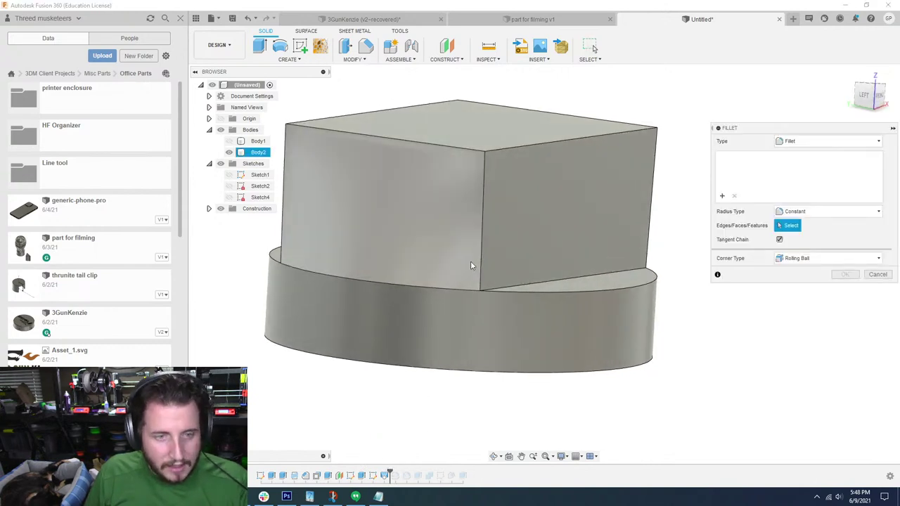
{"action": "left_click", "coordinate": [483, 222]}
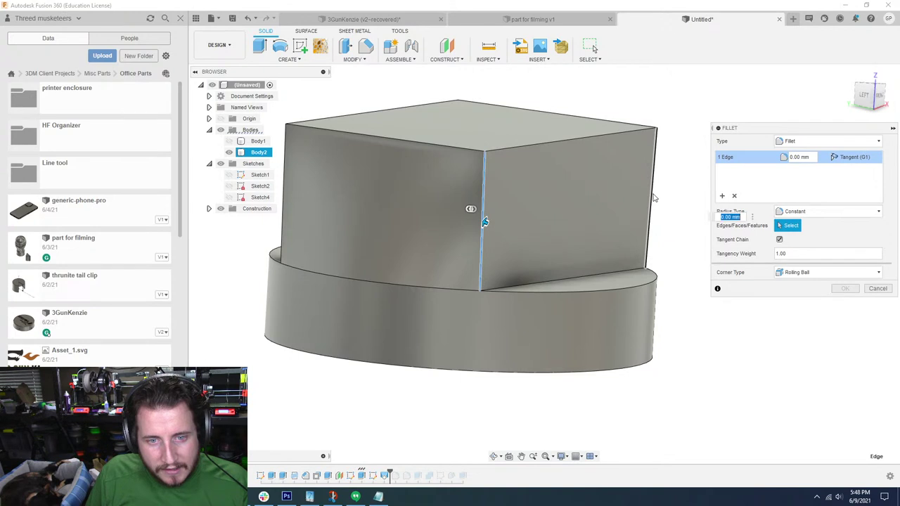
{"action": "left_click", "coordinate": [655, 197]}
{"action": "middle_click_drag", "start_coordinate": [330, 204], "coordinate": [439, 197], "text": "shift"}
{"action": "left_click", "coordinate": [460, 171]}
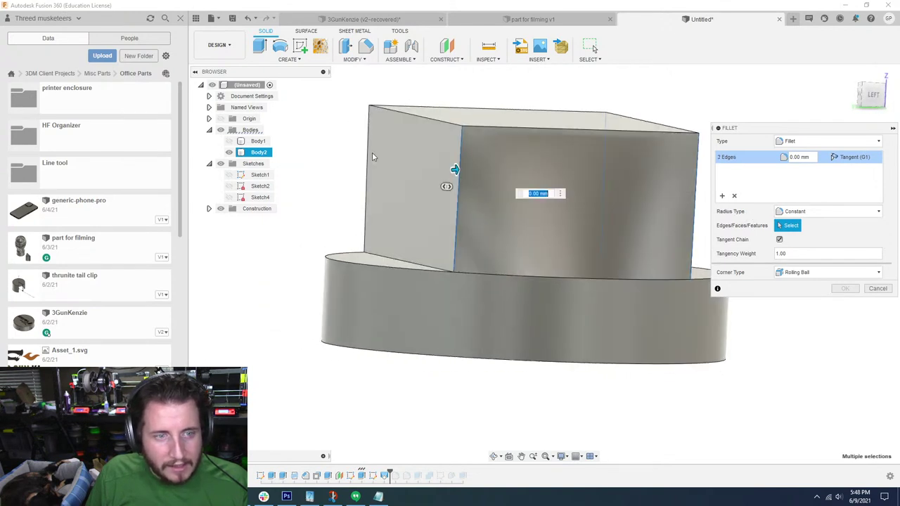
{"action": "left_click", "coordinate": [368, 154]}
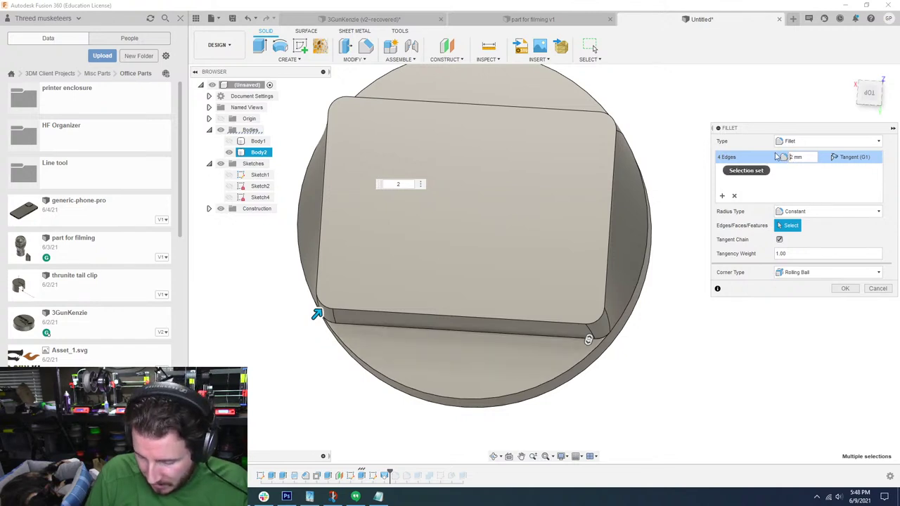
{"action": "type", "text": "1"}
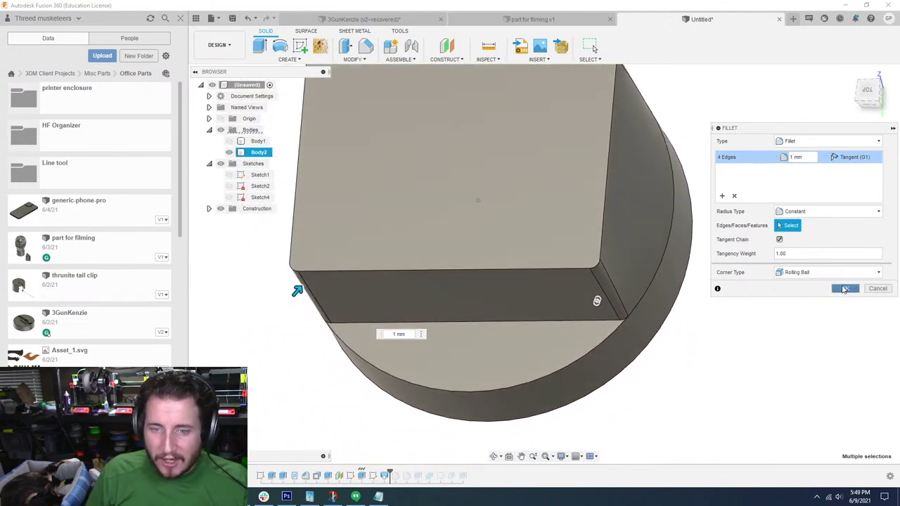
{"action": "left_click", "coordinate": [844, 289]}
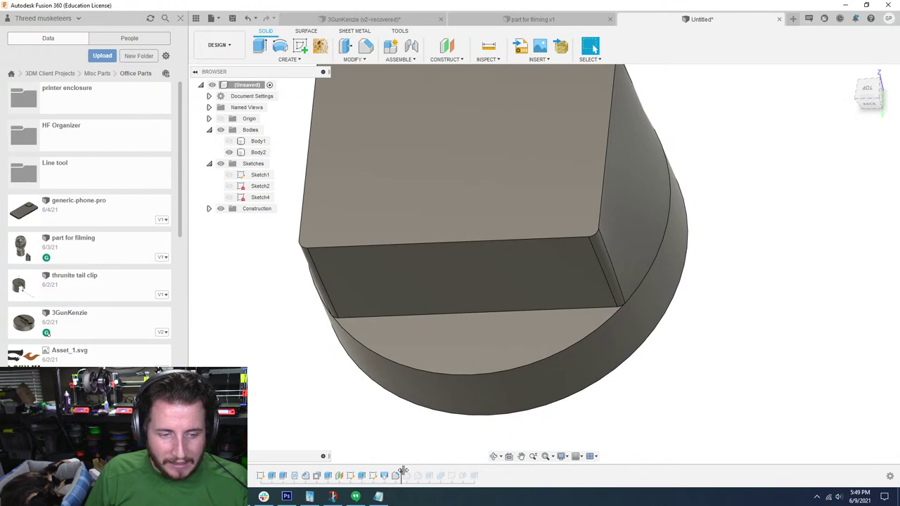
Roll the history forward past the 4.25 mm fillet, and briefly show the outer body to check how the block fits inside
{"action": "left_click", "coordinate": [361, 400]}
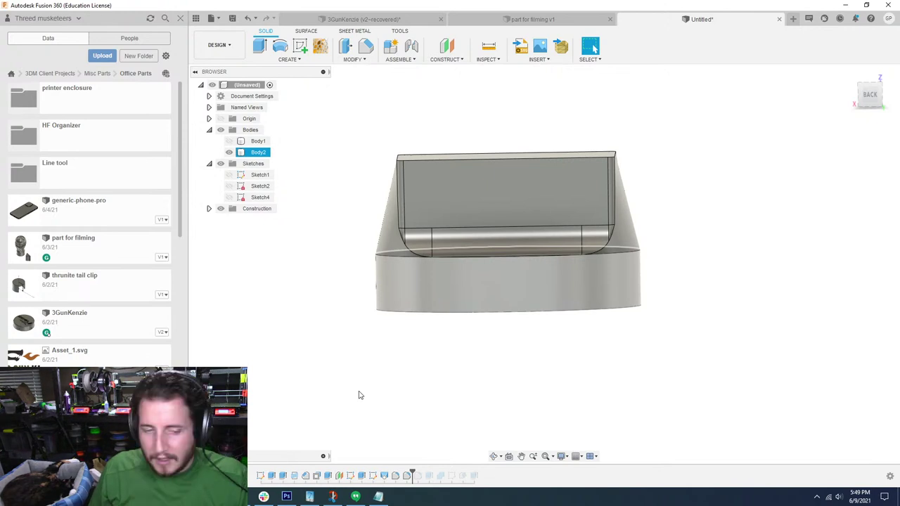
{"action": "left_click", "coordinate": [386, 389]}
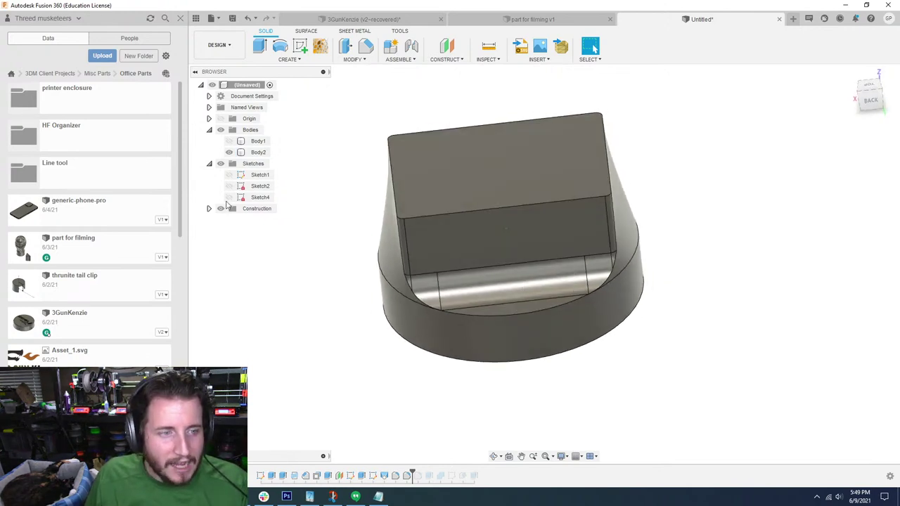
{"action": "left_click", "coordinate": [228, 140]}
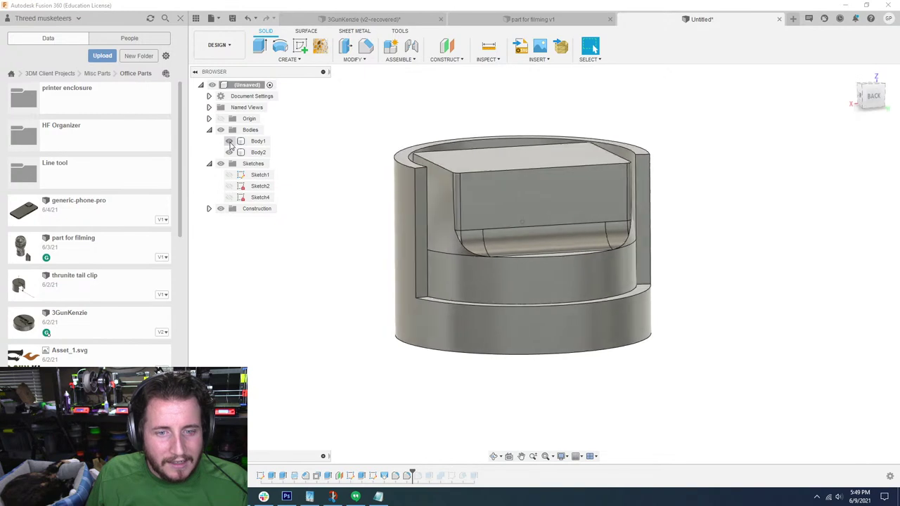
{"action": "left_click", "coordinate": [413, 263]}
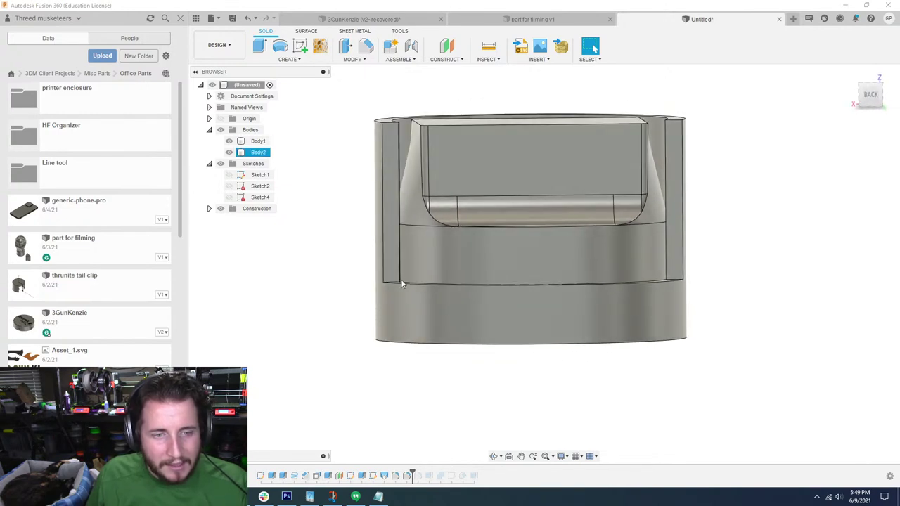
{"action": "left_click", "coordinate": [402, 290]}
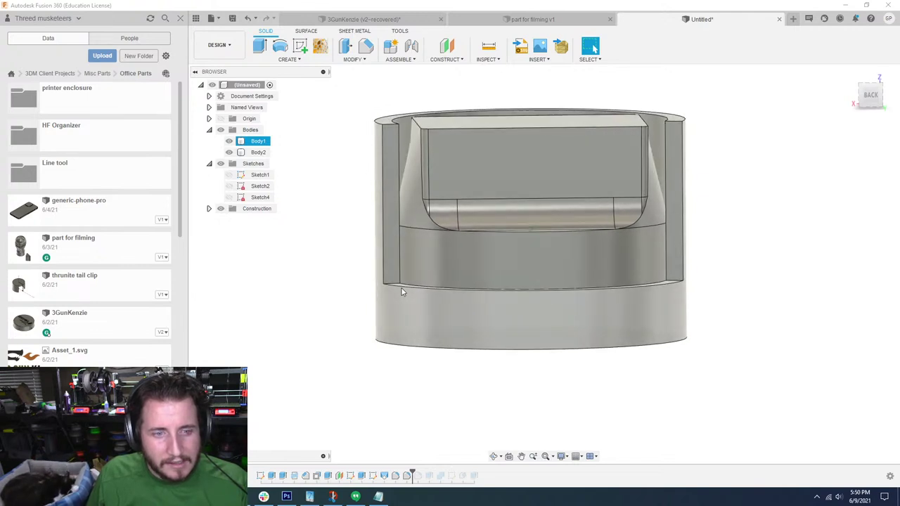
{"action": "key", "text": "v"}
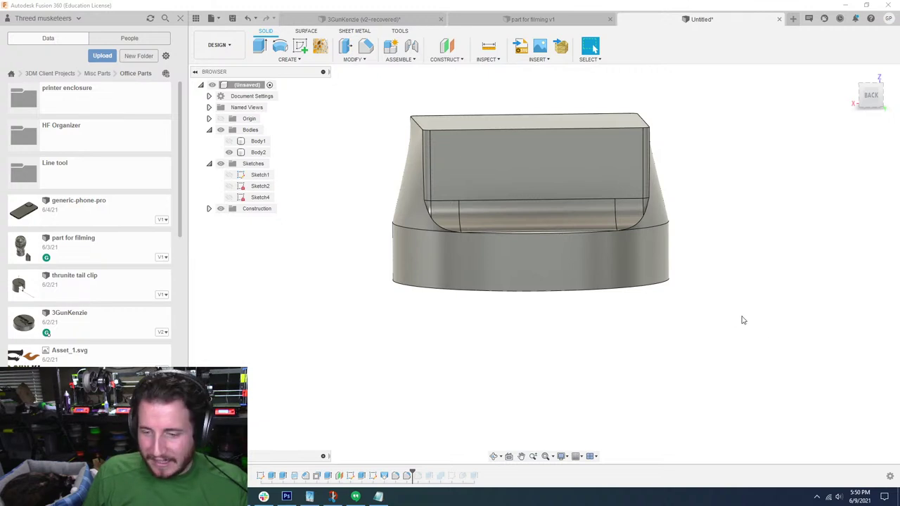
Save the design as "osmo pocket base" in the Office Parts folder
{"action": "left_click", "coordinate": [231, 19]}
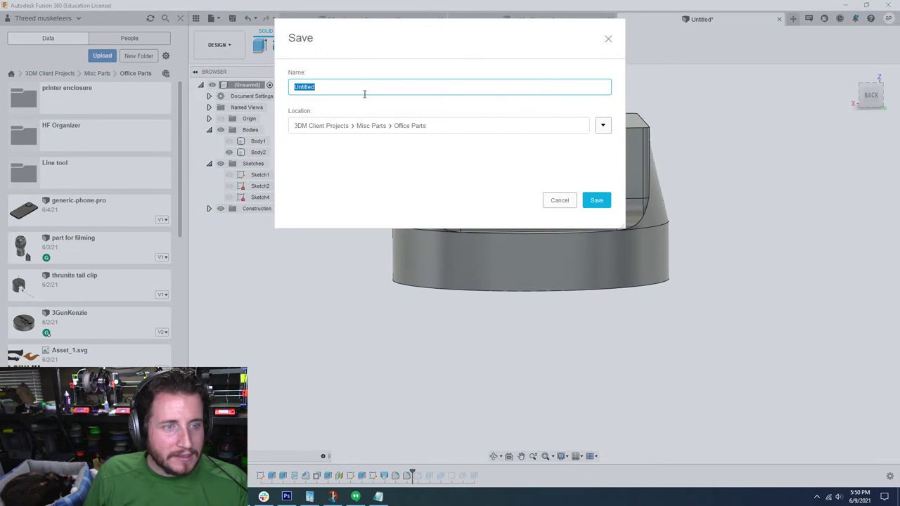
{"action": "type", "text": "osmo pocke"}
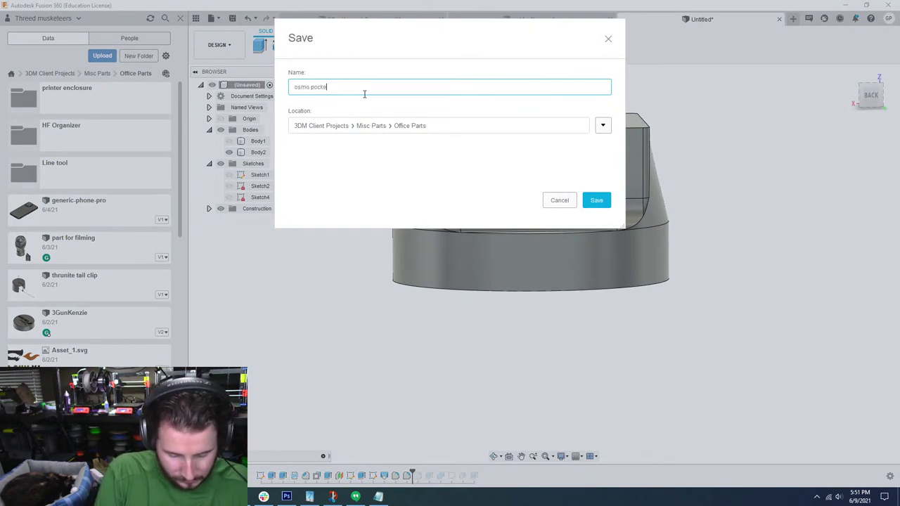
{"action": "type", "text": "t base"}
{"action": "key", "text": "Return"}
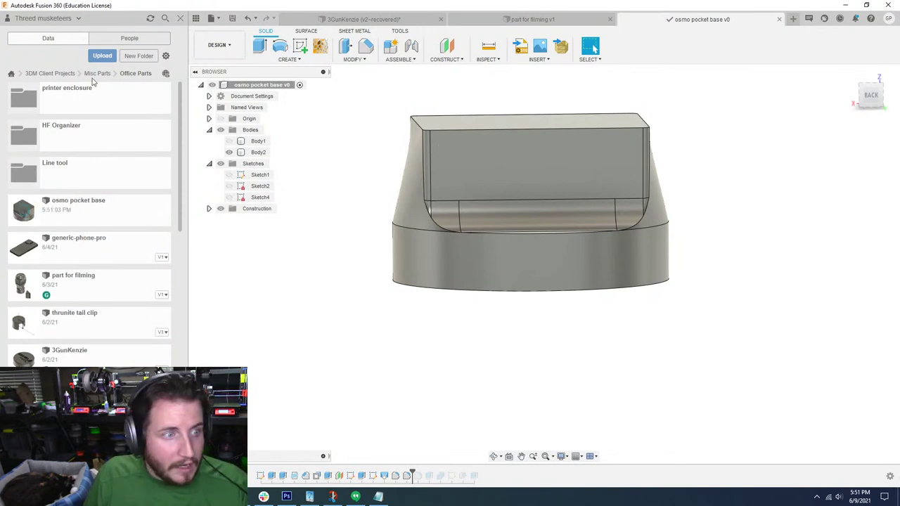
Upload the Osmo_pocket_wifi_holder_V1.4 STL file to the Office Parts folder
{"action": "left_click", "coordinate": [101, 55]}
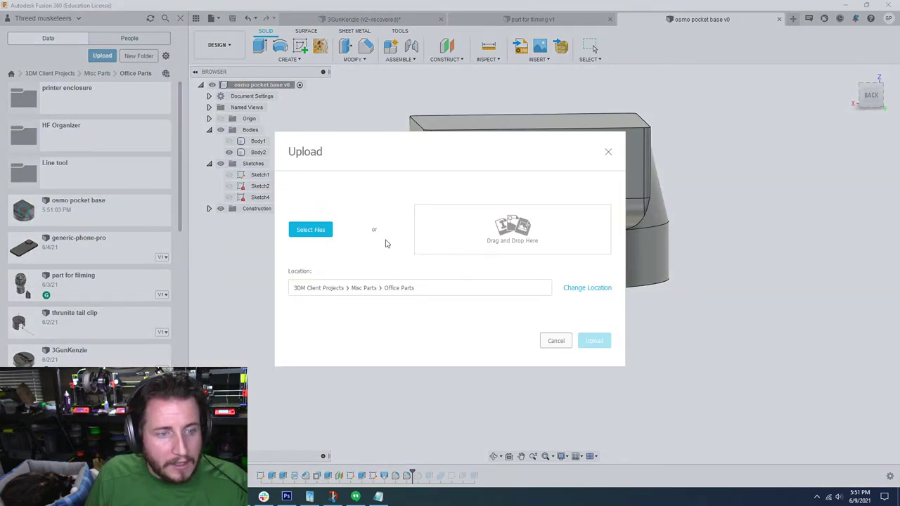
{"action": "left_click_drag", "start_coordinate": [550, 275], "coordinate": [492, 239]}
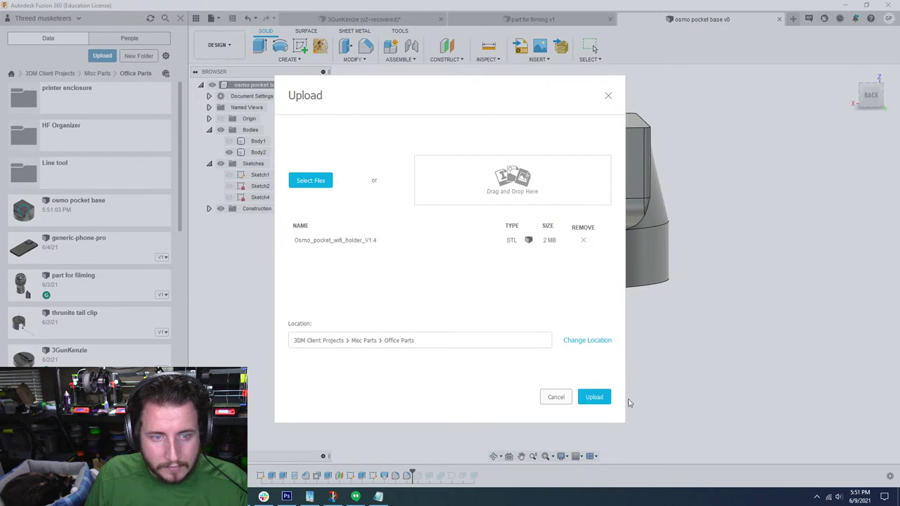
{"action": "left_click", "coordinate": [597, 396]}
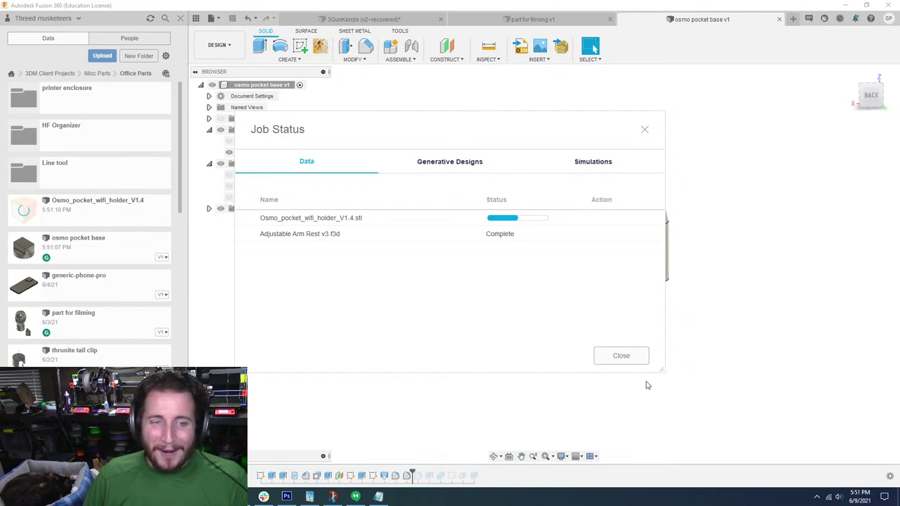
{"action": "left_click", "coordinate": [613, 356]}
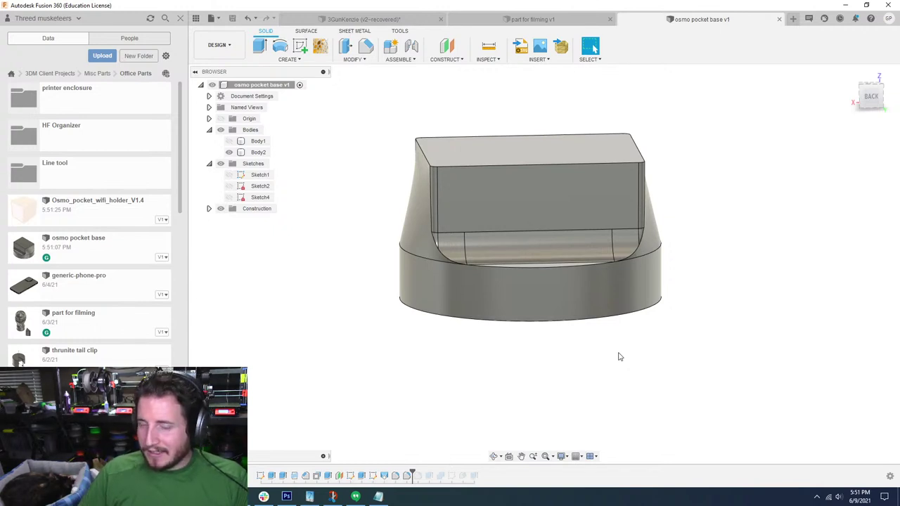
{"action": "left_click", "coordinate": [570, 321]}
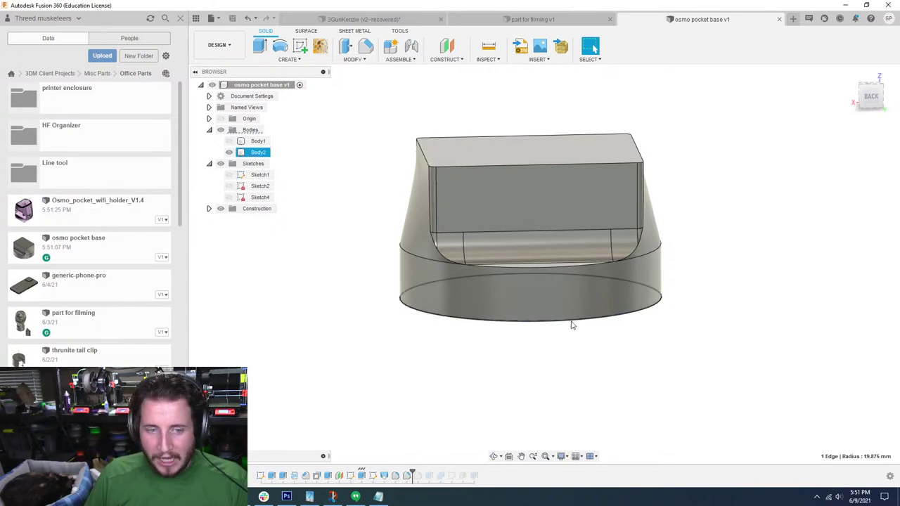
{"action": "left_click", "coordinate": [613, 348]}
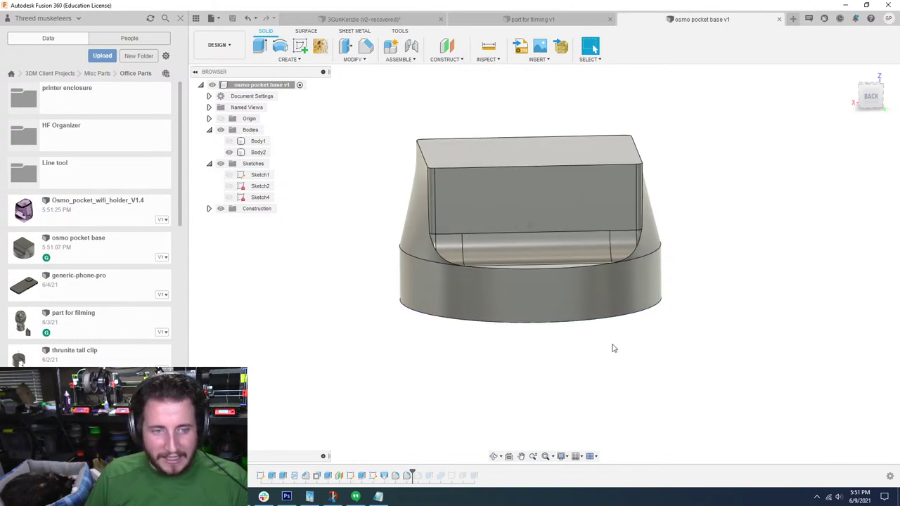
Insert the uploaded Osmo_pocket_wifi_holder_V1.4 into the current design and accept its default placement
{"action": "right_click", "coordinate": [97, 217]}
{"action": "left_click", "coordinate": [121, 230]}
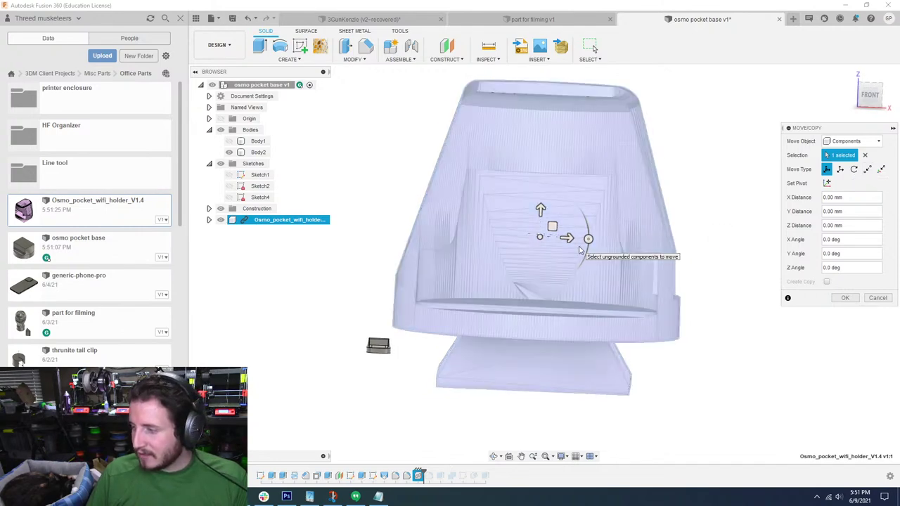
{"action": "middle_click_drag", "start_coordinate": [581, 250], "coordinate": [840, 302], "text": "shift"}
{"action": "left_click", "coordinate": [844, 297]}
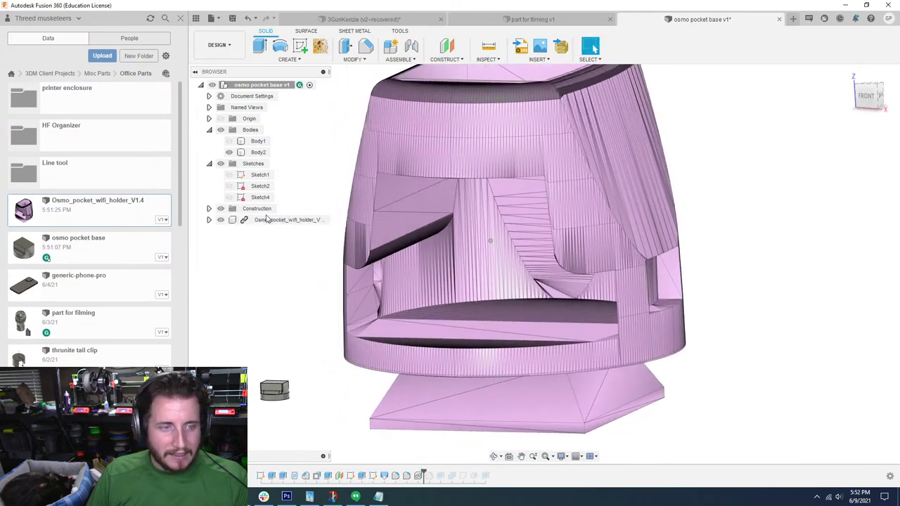
Break the link between the inserted wifi holder component and its source file
{"action": "right_click", "coordinate": [277, 220]}
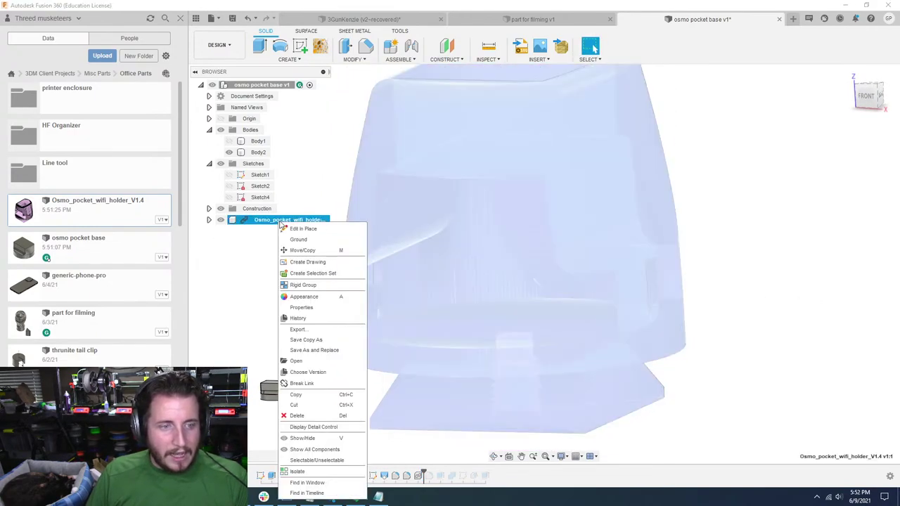
{"action": "right_click", "coordinate": [247, 220]}
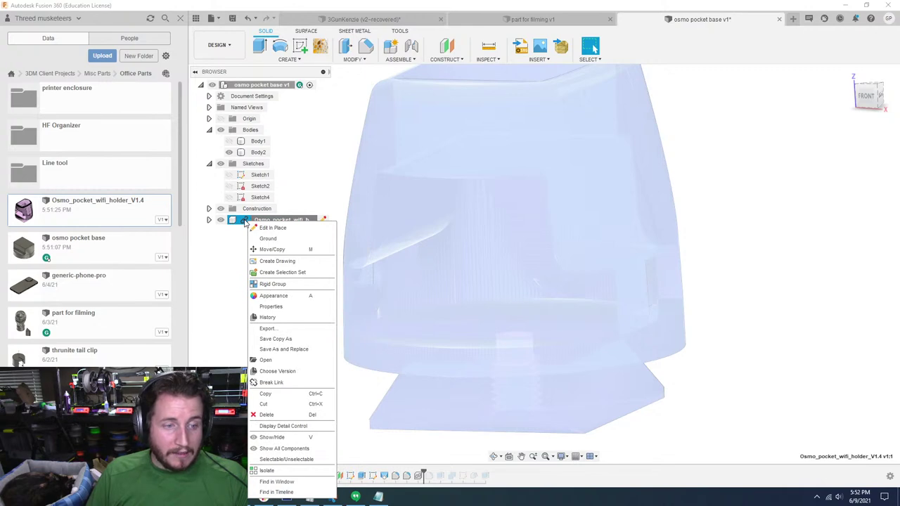
{"action": "left_click", "coordinate": [272, 381]}
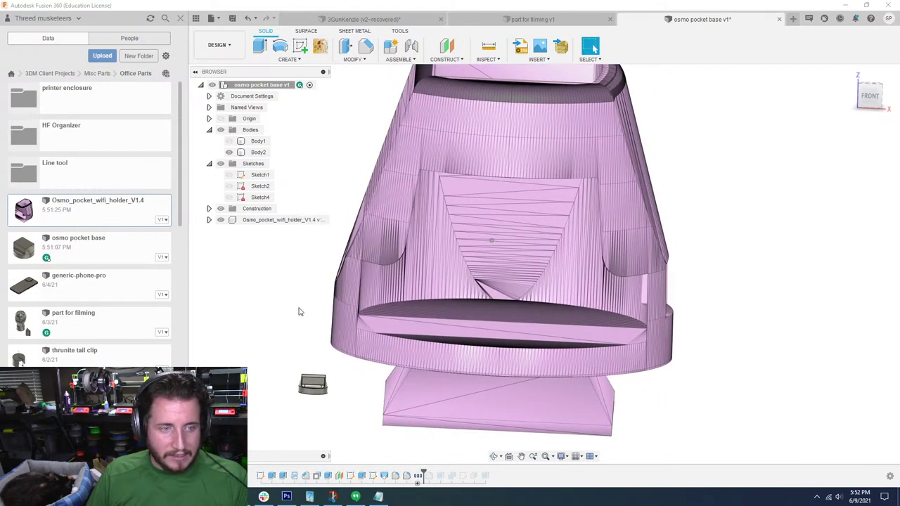
{"action": "right_click", "coordinate": [272, 220]}
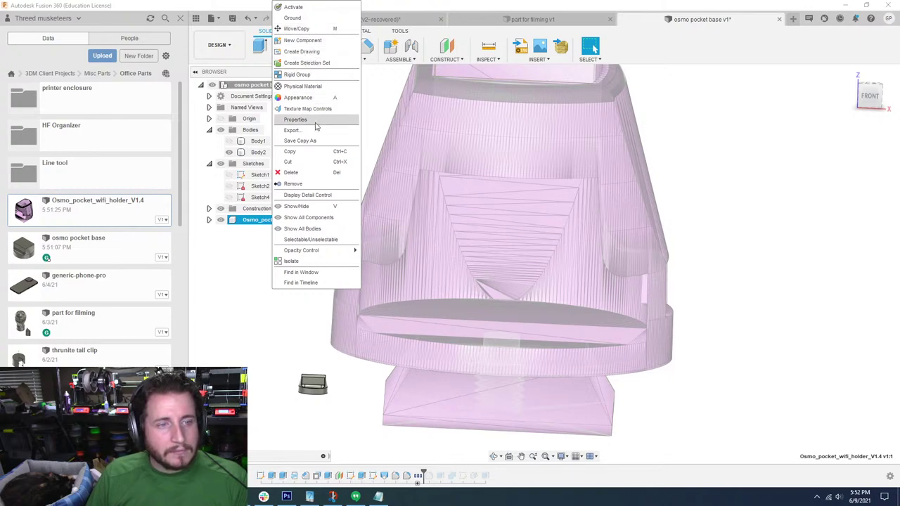
{"action": "left_click", "coordinate": [394, 9]}
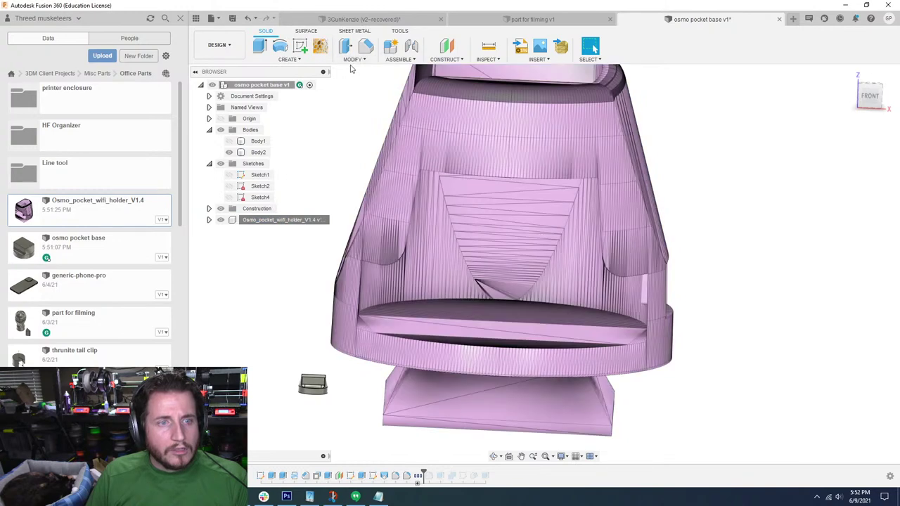
{"action": "left_click", "coordinate": [398, 59]}
{"action": "mouse_move", "coordinate": [354, 59]}
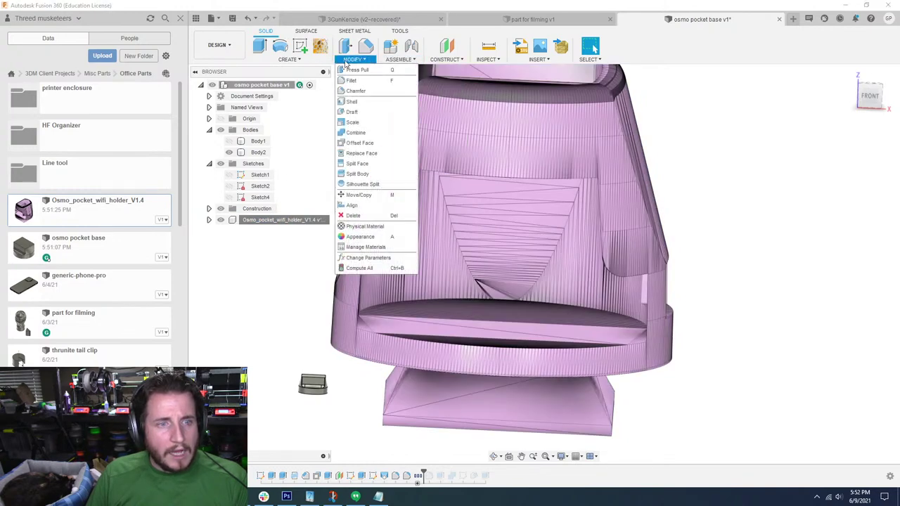
{"action": "left_click", "coordinate": [367, 123]}
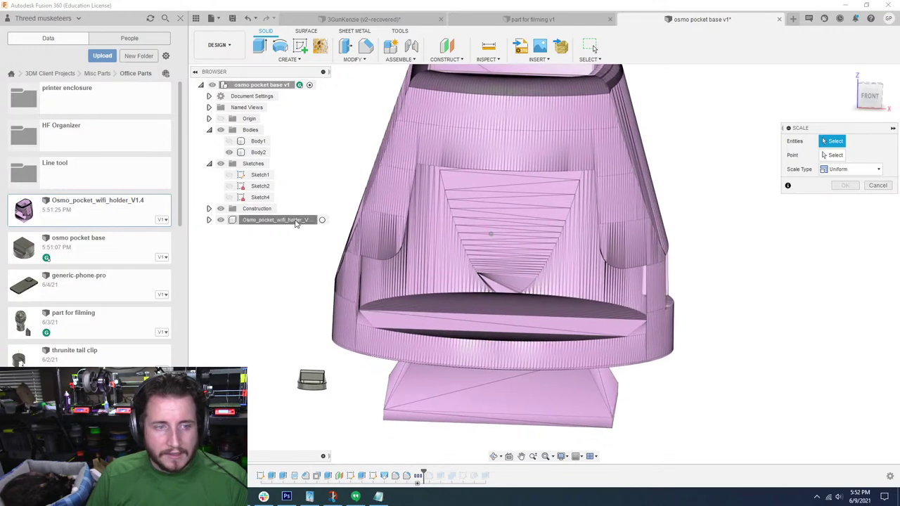
{"action": "middle_click_drag", "start_coordinate": [516, 201], "coordinate": [267, 257], "text": "shift"}
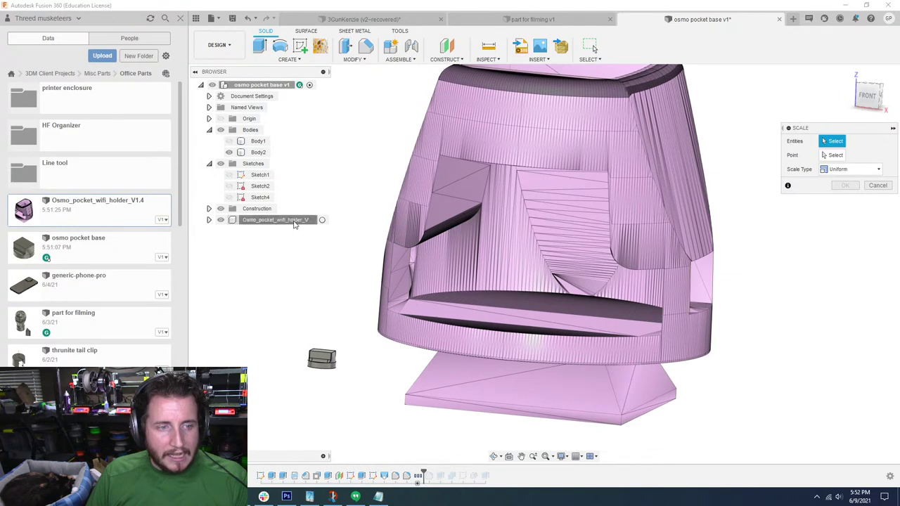
{"action": "left_click", "coordinate": [877, 185]}
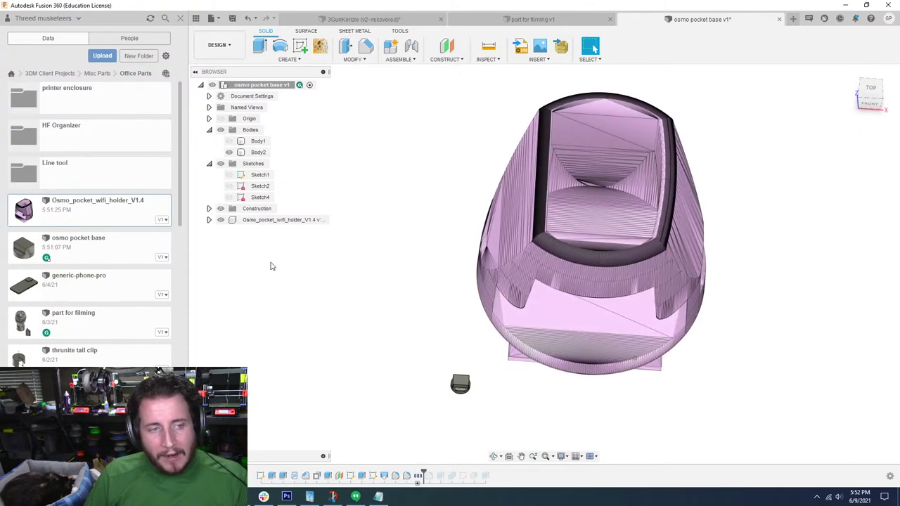
Hide the wifi holder component and briefly show the outer body to check the block's fit inside it
{"action": "left_click", "coordinate": [220, 219]}
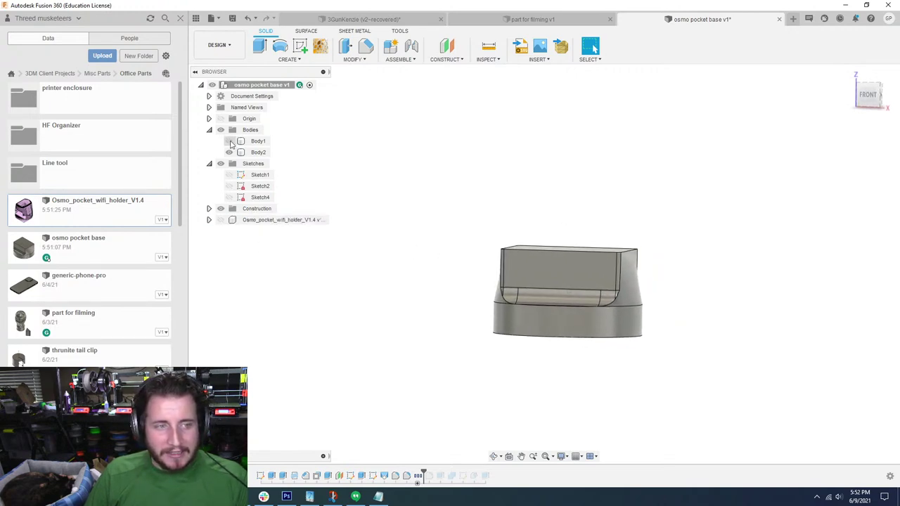
{"action": "left_click", "coordinate": [229, 141]}
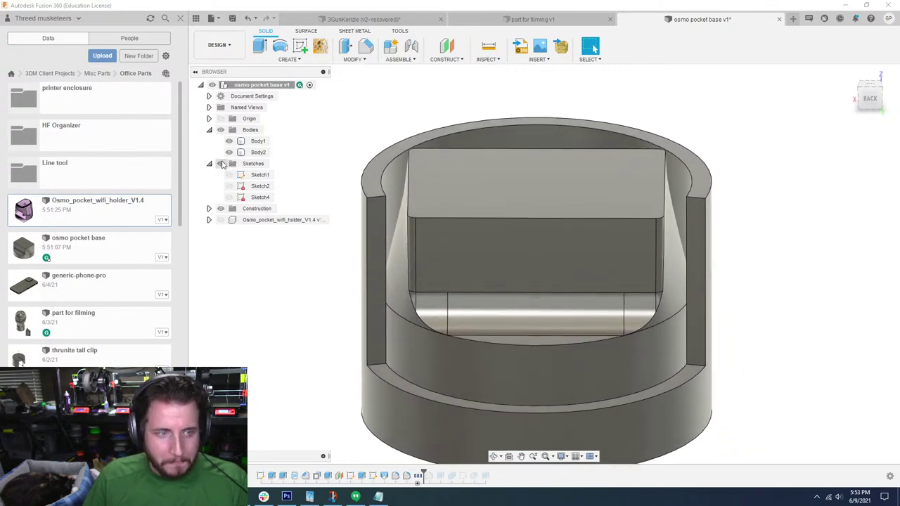
{"action": "left_click", "coordinate": [229, 141]}
{"action": "middle_click_drag", "start_coordinate": [518, 224], "coordinate": [449, 210], "text": "shift"}
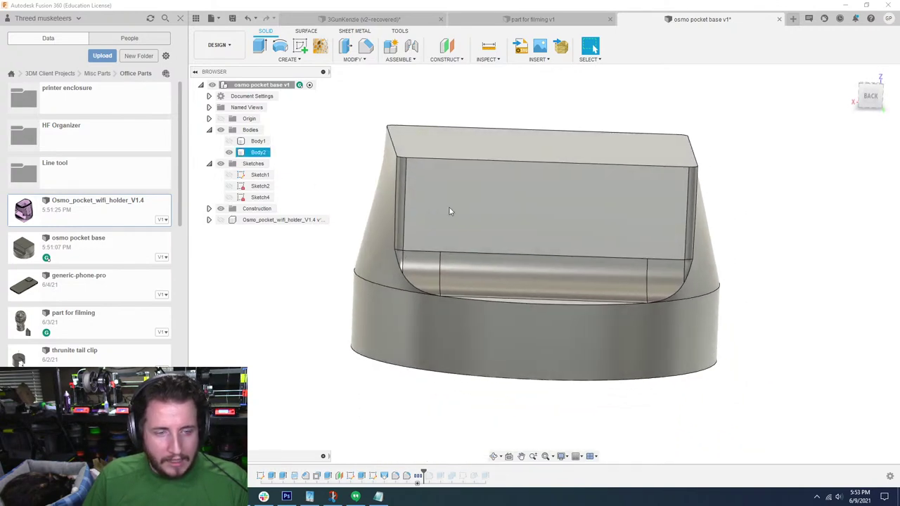
{"action": "left_click", "coordinate": [382, 392]}
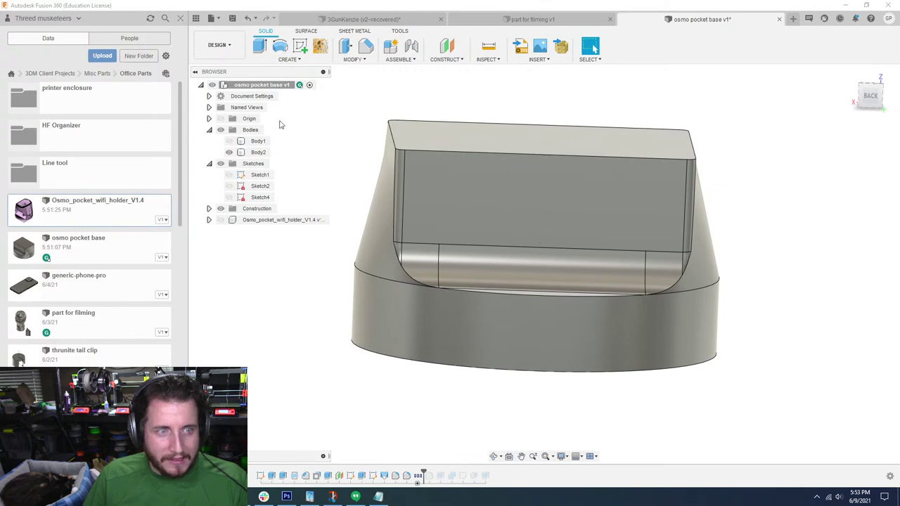
Show Sketch1 and Sketch2, keep Sketch4 hidden, and start a Loft
{"action": "left_click", "coordinate": [229, 175]}
{"action": "left_click", "coordinate": [229, 198]}
{"action": "left_click", "coordinate": [229, 197]}
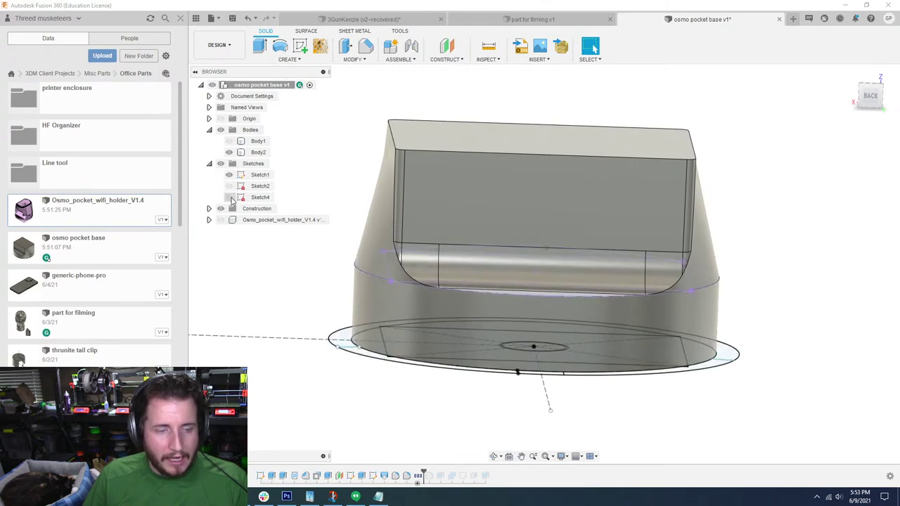
{"action": "left_click", "coordinate": [229, 187]}
{"action": "left_click", "coordinate": [228, 197]}
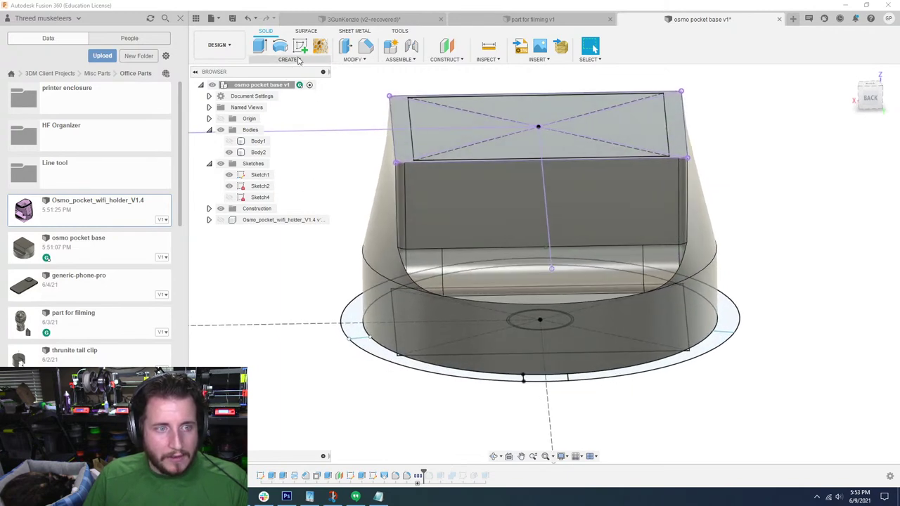
{"action": "left_click", "coordinate": [294, 59]}
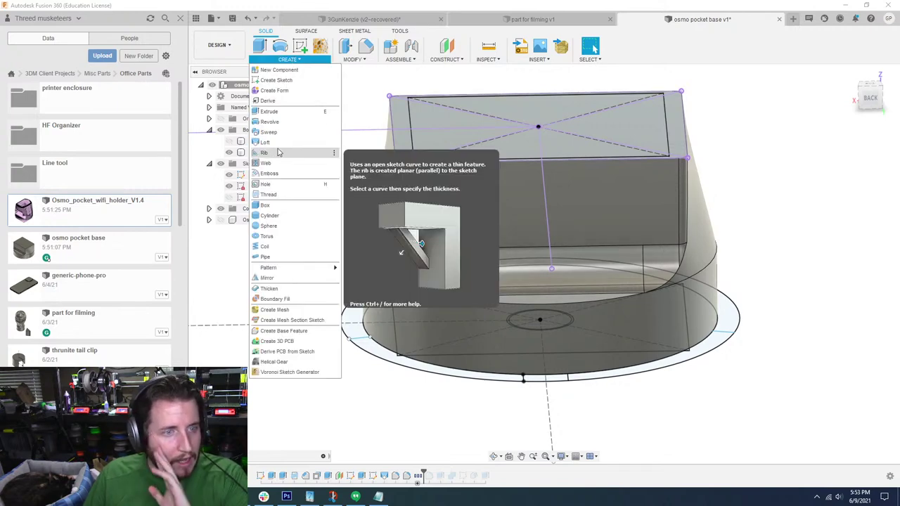
{"action": "key", "text": "Escape"}
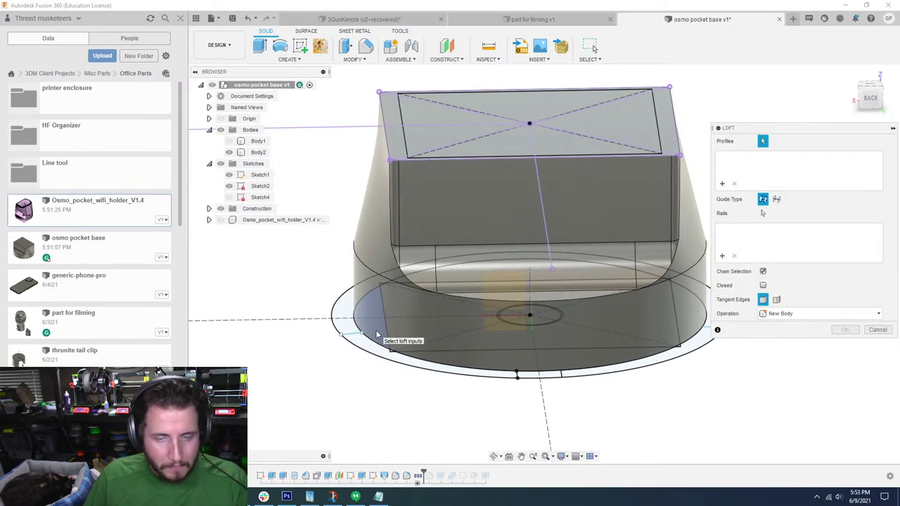
Try two of the Sketch1 regions beneath the round base as loft profiles
{"action": "left_click", "coordinate": [376, 309]}
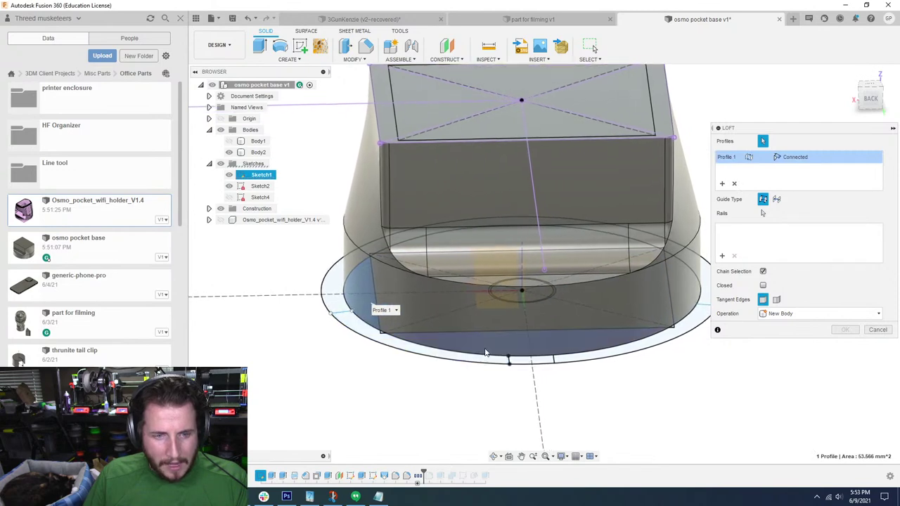
{"action": "left_click", "coordinate": [485, 352]}
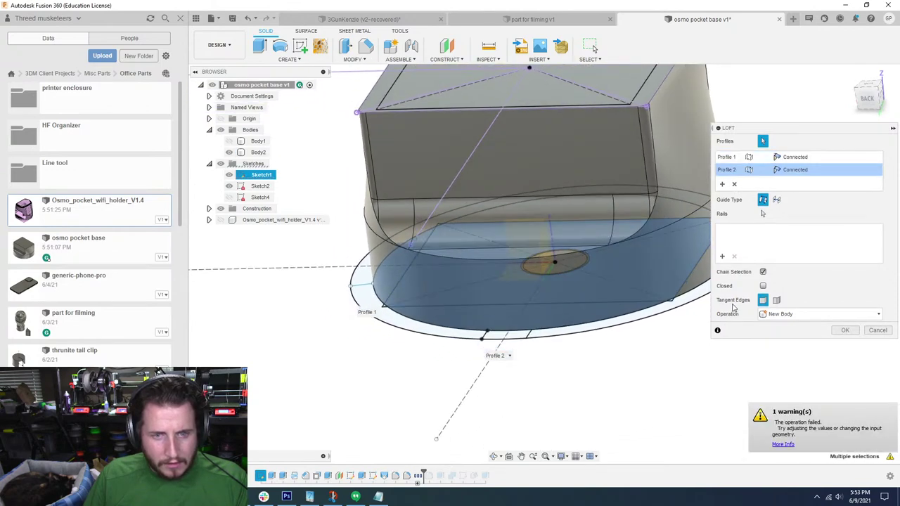
{"action": "middle_click_drag", "start_coordinate": [733, 307], "coordinate": [680, 236], "text": "shift"}
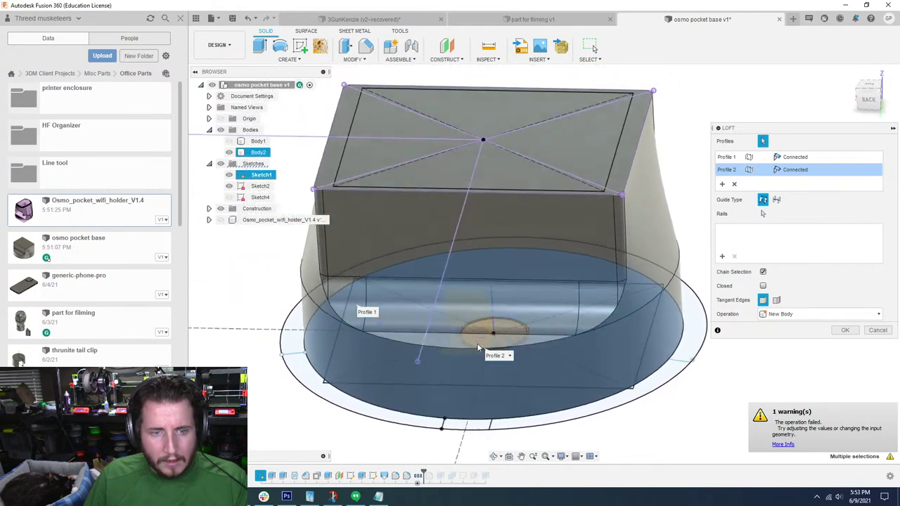
{"action": "middle_click_drag", "start_coordinate": [477, 348], "coordinate": [444, 377], "text": "shift"}
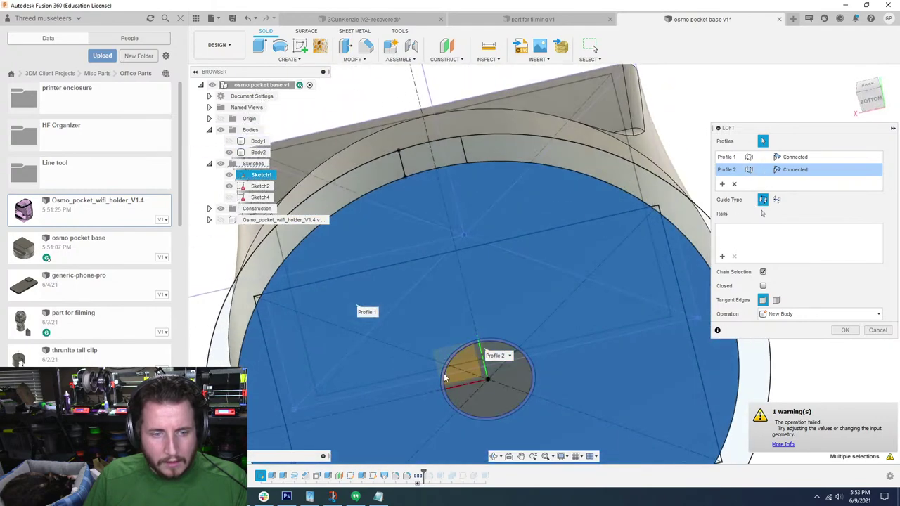
{"action": "key", "text": "F5"}
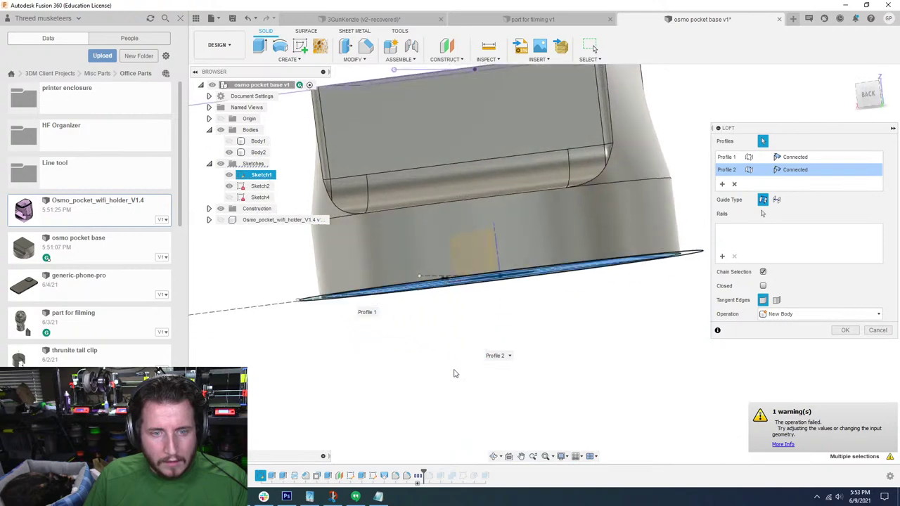
Hide Sketch1 and replace both loft profiles with the round bottom face of Body2
{"action": "left_click", "coordinate": [228, 175]}
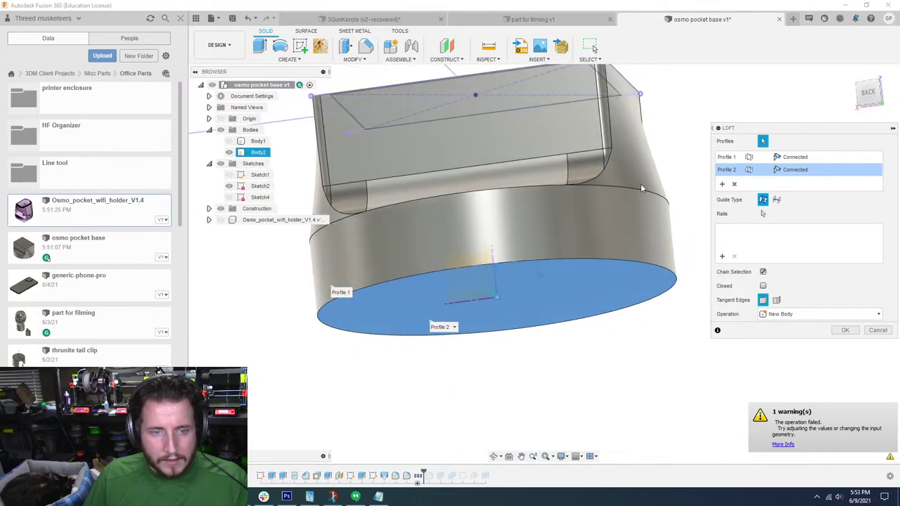
{"action": "left_click", "coordinate": [734, 183]}
{"action": "left_click", "coordinate": [734, 184]}
{"action": "left_click", "coordinate": [552, 263]}
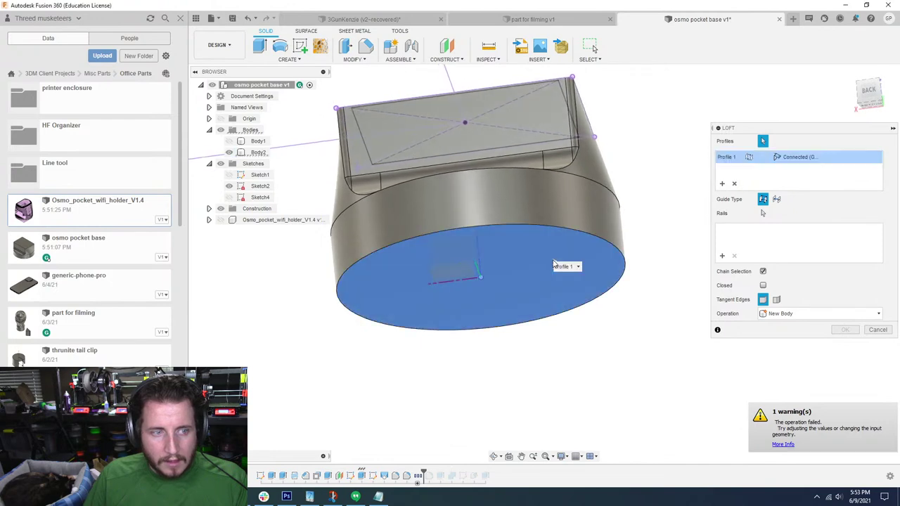
Select all Sketch2 rectangle regions on top of the block as the second loft profile
{"action": "middle_click_drag", "start_coordinate": [552, 264], "coordinate": [241, 152], "text": "shift"}
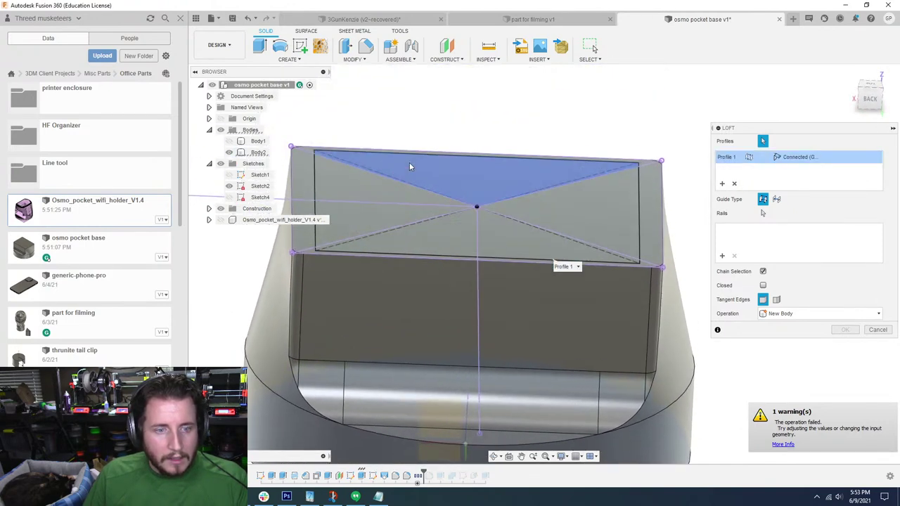
{"action": "middle_click_drag", "start_coordinate": [410, 167], "coordinate": [408, 207]}
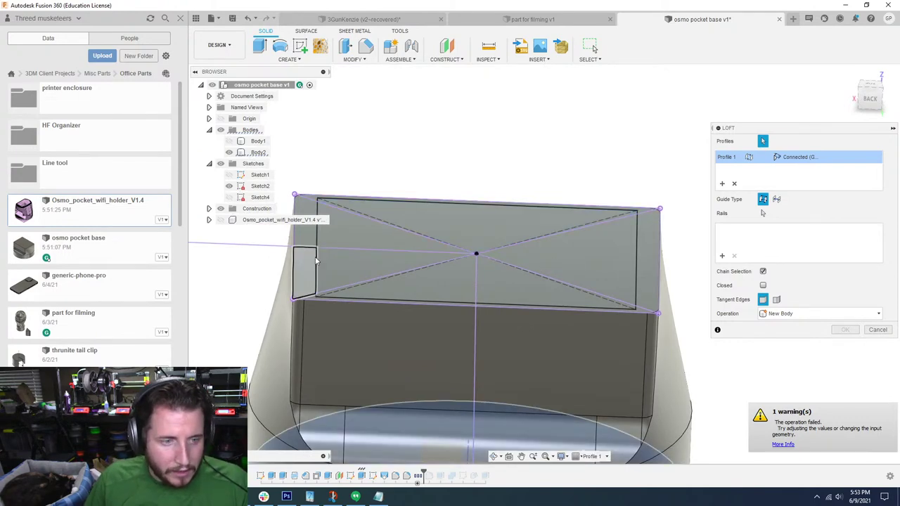
{"action": "left_click", "coordinate": [313, 288]}
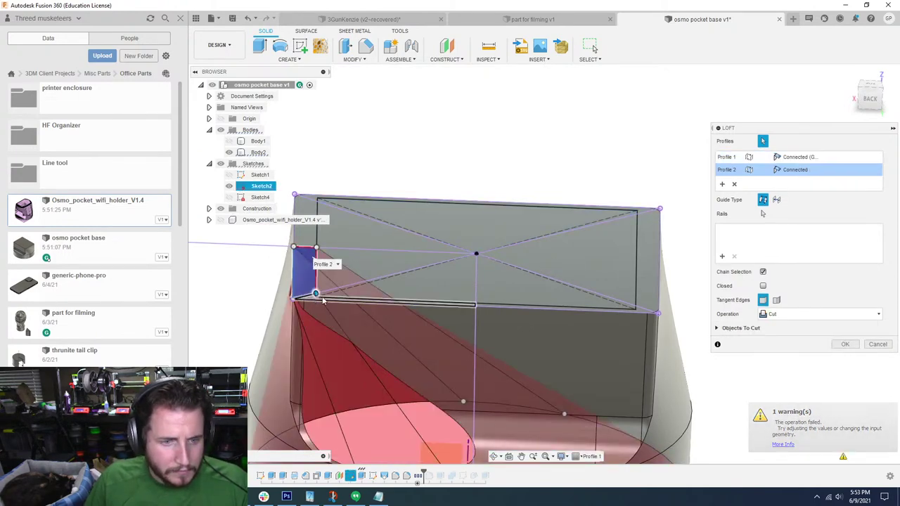
{"action": "left_click", "coordinate": [639, 224]}
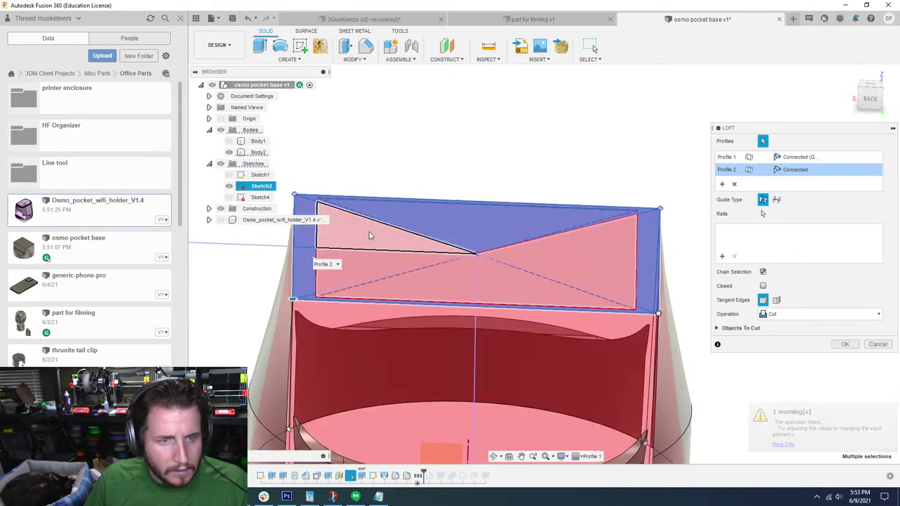
{"action": "left_click", "coordinate": [443, 283]}
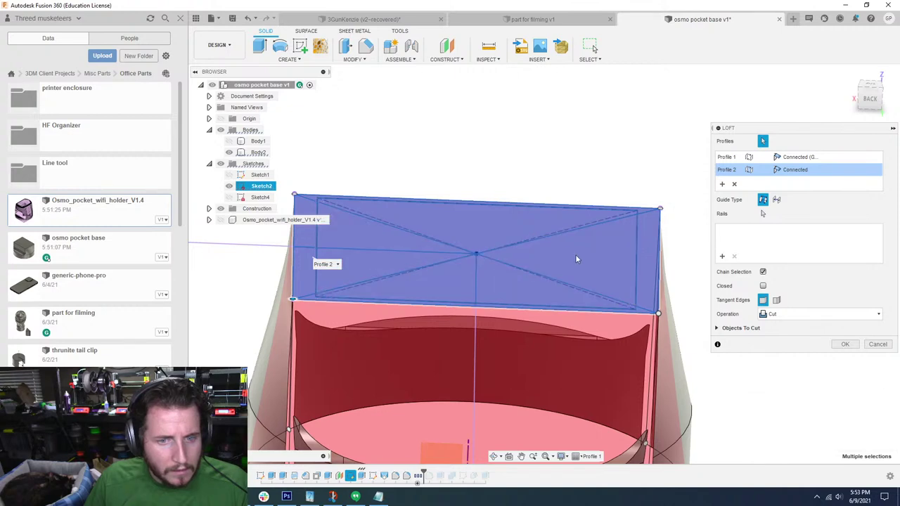
{"action": "scroll", "coordinate": [647, 176], "scroll_direction": "down", "scroll_amount": 3}
{"action": "scroll", "coordinate": [642, 176], "scroll_direction": "up", "scroll_amount": 2}
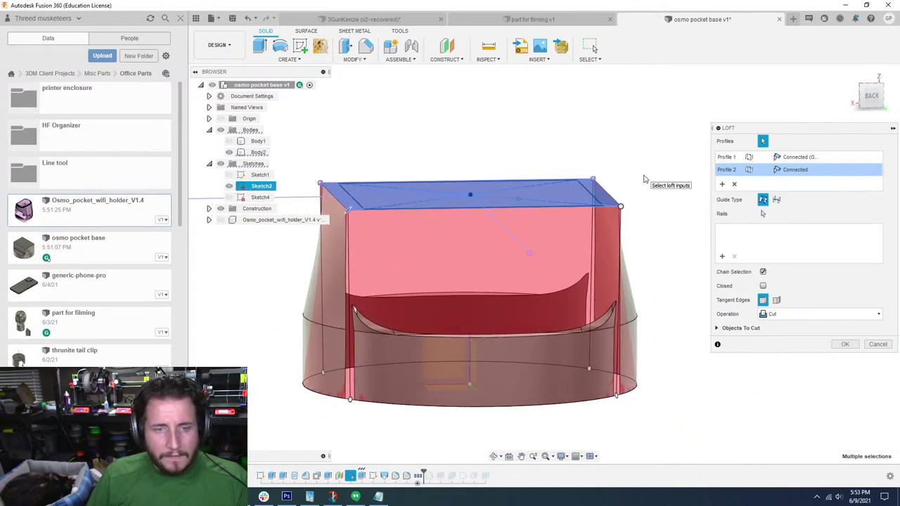
{"action": "scroll", "coordinate": [645, 178], "scroll_direction": "up", "scroll_amount": 3}
{"action": "scroll", "coordinate": [645, 177], "scroll_direction": "down", "scroll_amount": 3}
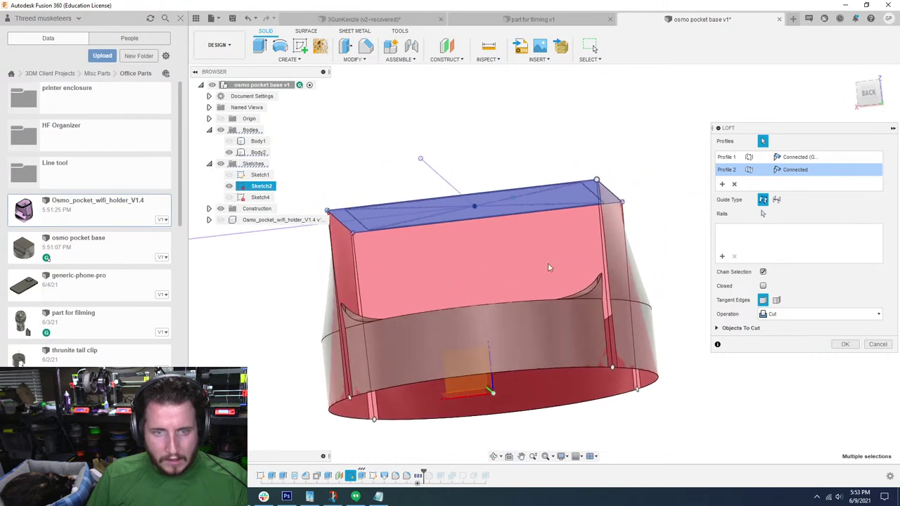
Try the loft with the Intersect operation, check its objects to cut, and cancel the loft
{"action": "left_click", "coordinate": [808, 314]}
{"action": "left_click", "coordinate": [779, 346]}
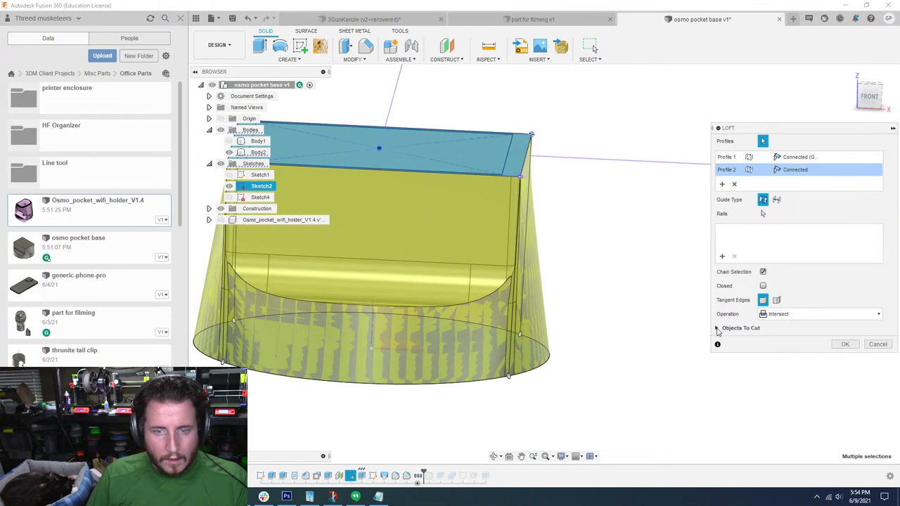
{"action": "left_click", "coordinate": [717, 328]}
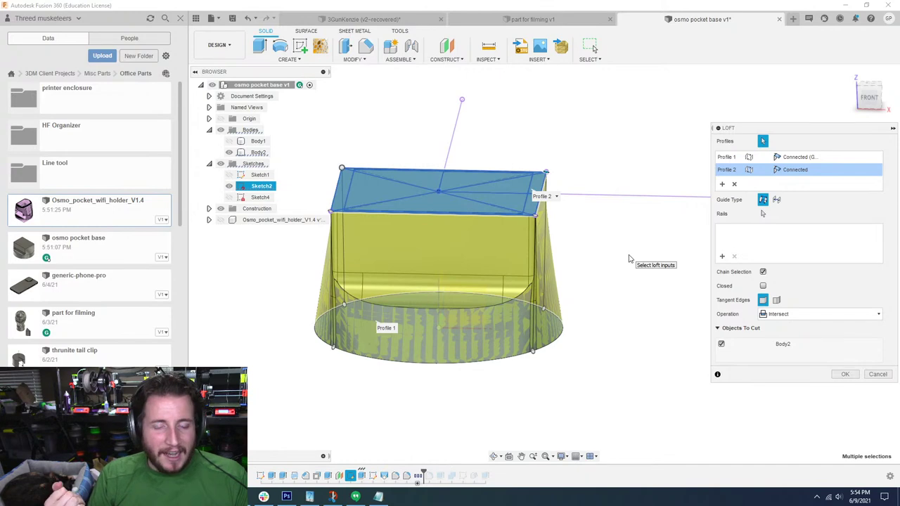
{"action": "scroll", "coordinate": [629, 259], "scroll_direction": "up", "scroll_amount": 3}
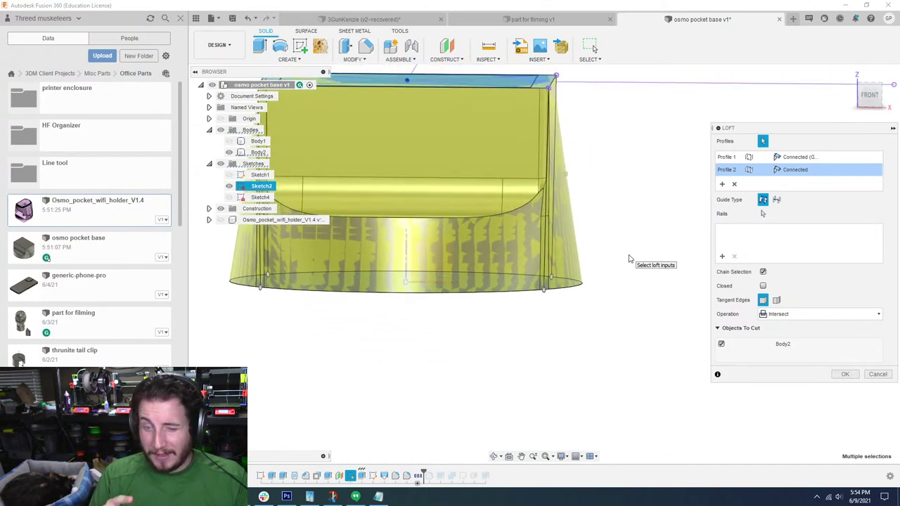
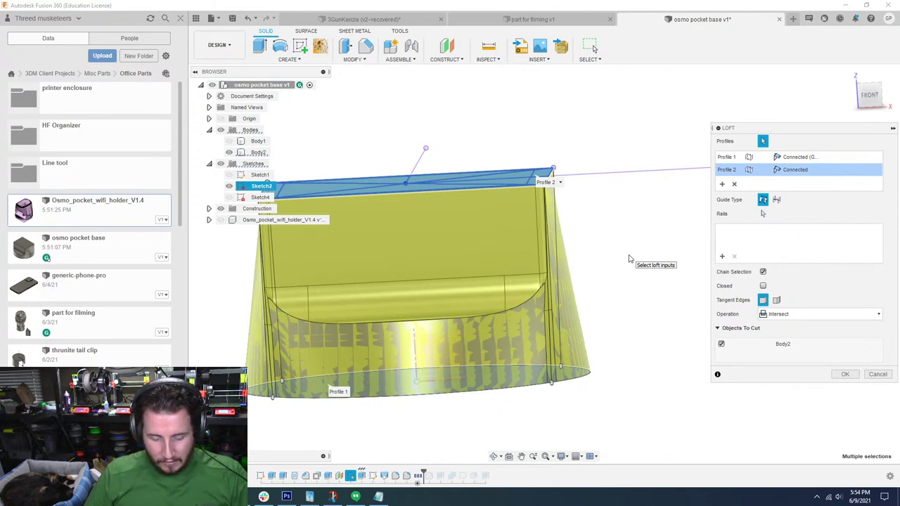
{"action": "left_click", "coordinate": [877, 374]}
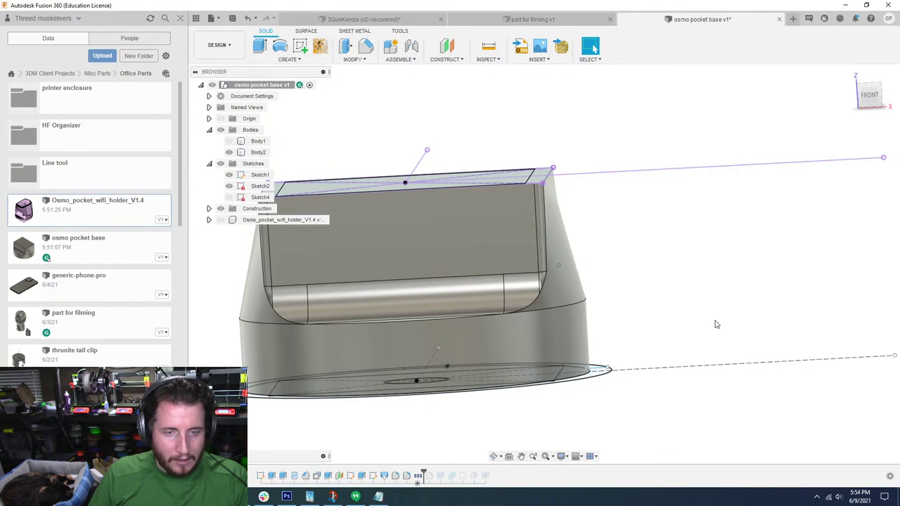
Remove the hidden outer body, Body1, from the design
{"action": "middle_click_drag", "start_coordinate": [715, 322], "coordinate": [579, 230], "text": "shift"}
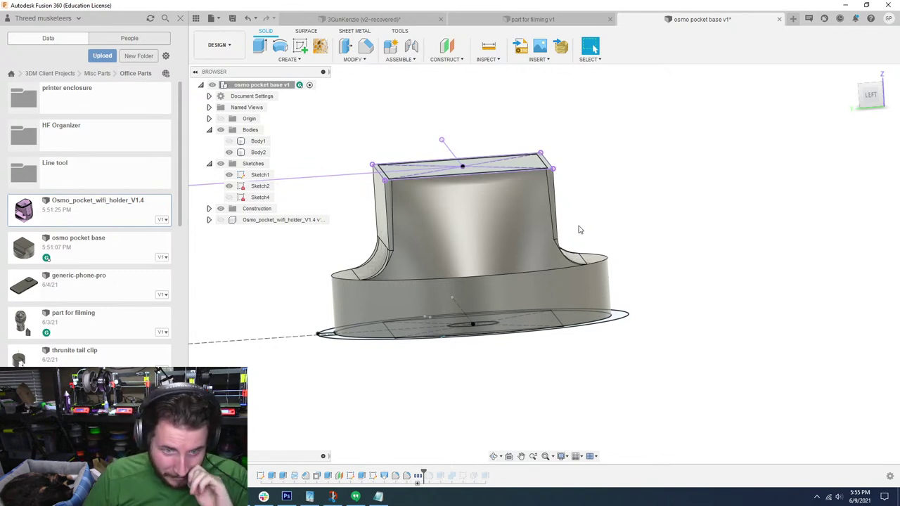
{"action": "right_click", "coordinate": [260, 143]}
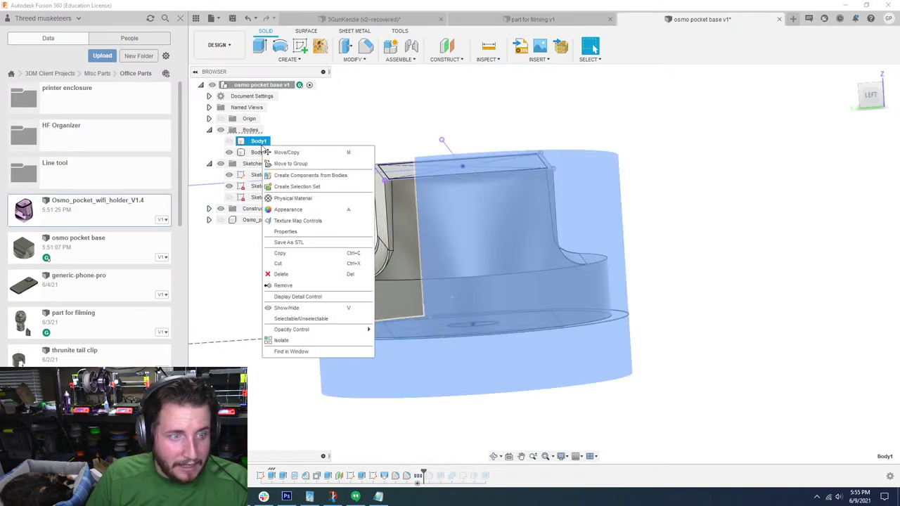
{"action": "left_click", "coordinate": [296, 288]}
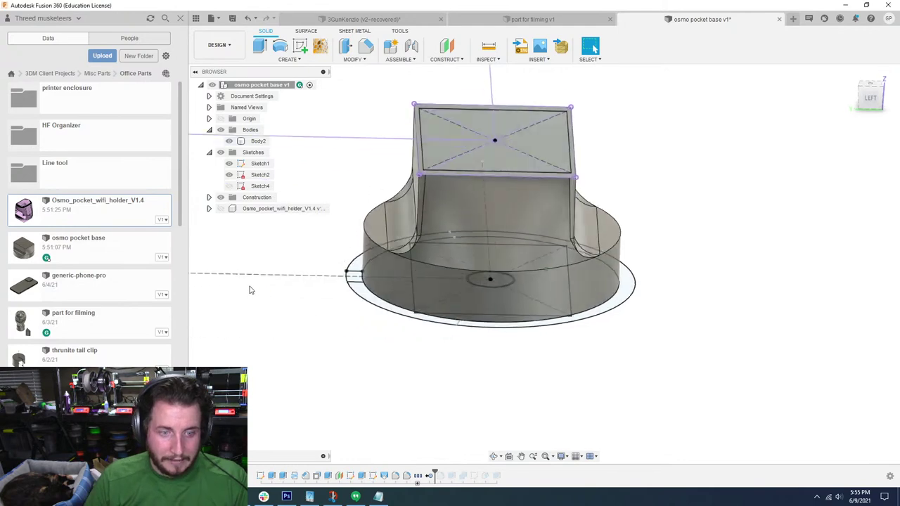
Hide Sketch2 while keeping Sketch1 shown, and leave Body2 unselected
{"action": "left_click", "coordinate": [228, 163]}
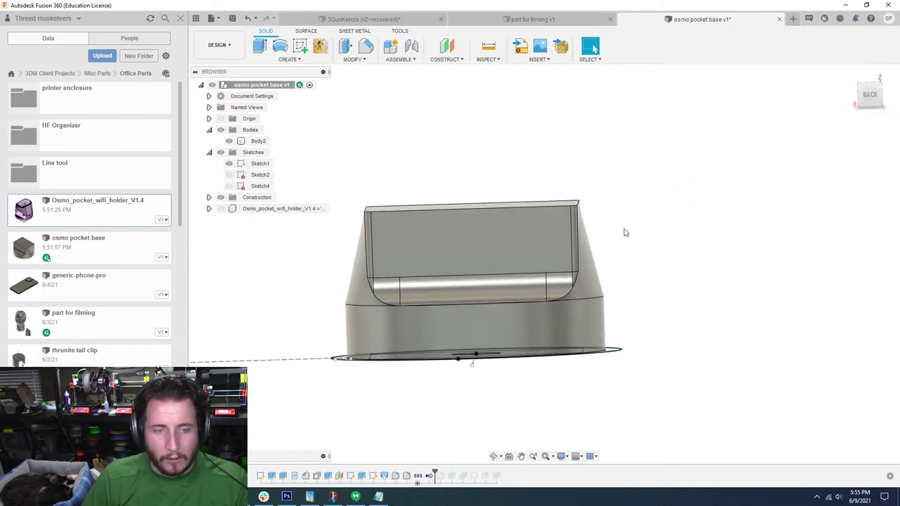
{"action": "middle_click_drag", "start_coordinate": [625, 232], "coordinate": [663, 269], "text": "shift"}
{"action": "left_click", "coordinate": [469, 343]}
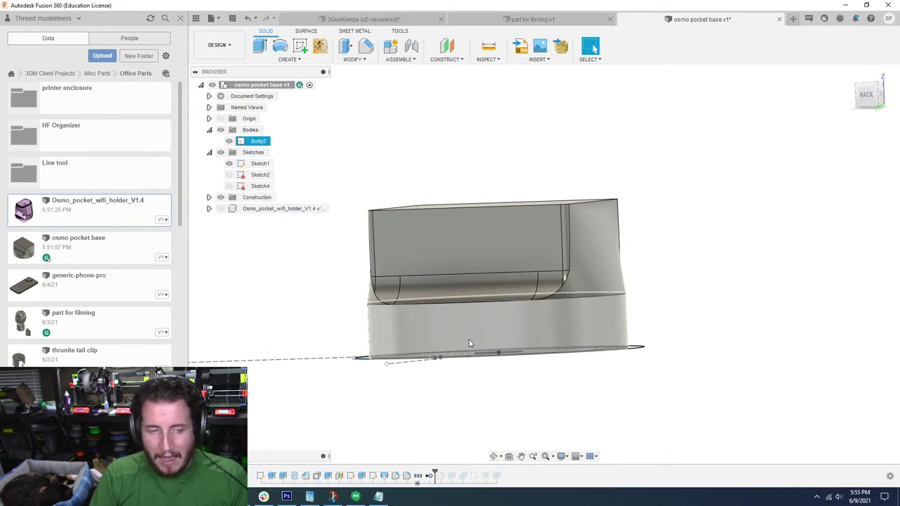
{"action": "key", "text": "Escape"}
Show the wifi holder component and try to create a component from its mesh body
{"action": "left_click", "coordinate": [221, 208]}
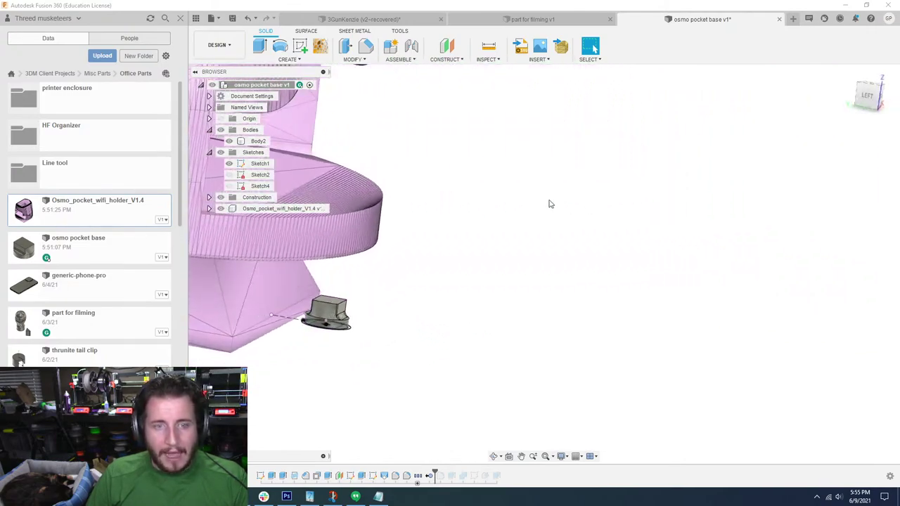
{"action": "middle_click_drag", "start_coordinate": [551, 204], "coordinate": [467, 217], "text": "shift"}
{"action": "left_click", "coordinate": [456, 207]}
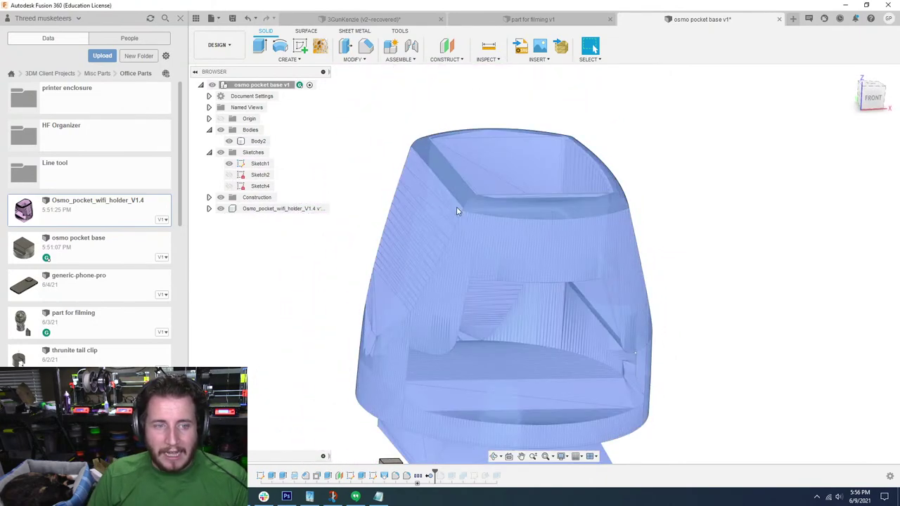
{"action": "right_click", "coordinate": [456, 206]}
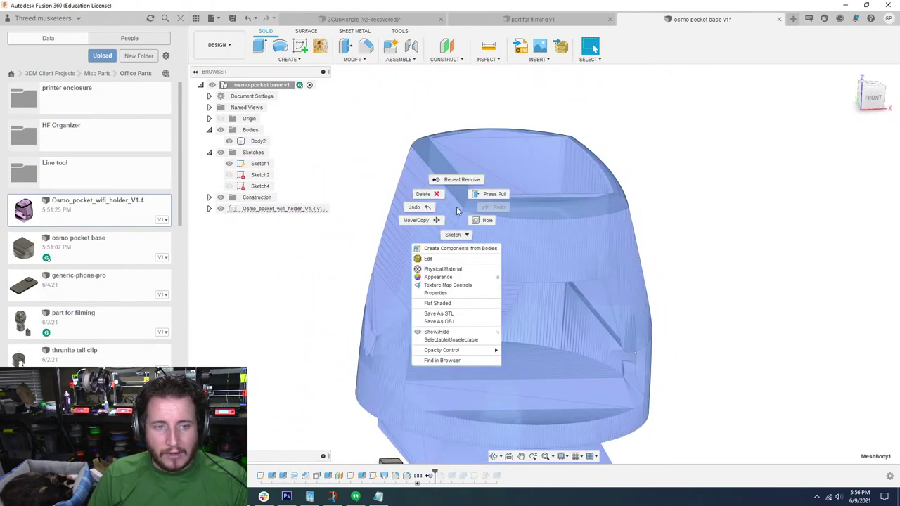
{"action": "left_click", "coordinate": [451, 250]}
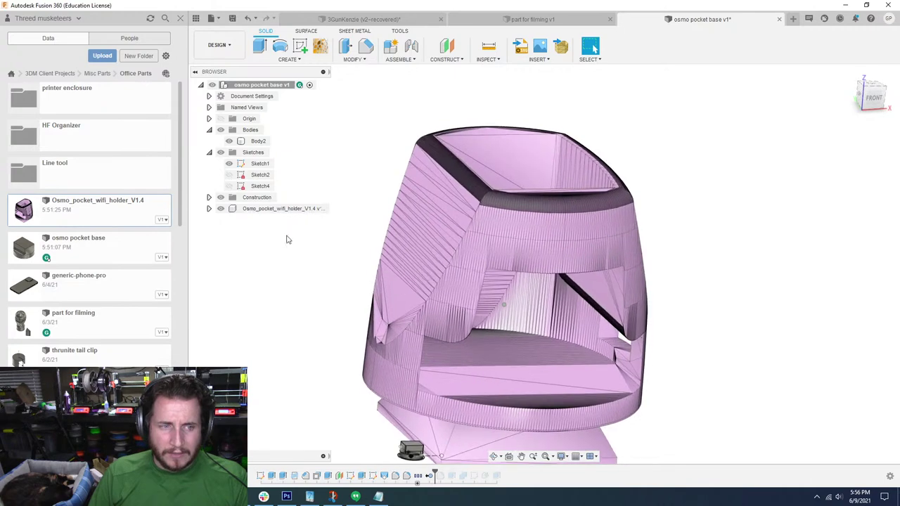
Open the wifi holder's MeshBody1 for mesh editing and close the Mesh Palette
{"action": "scroll", "coordinate": [274, 239], "scroll_direction": "down", "scroll_amount": 2}
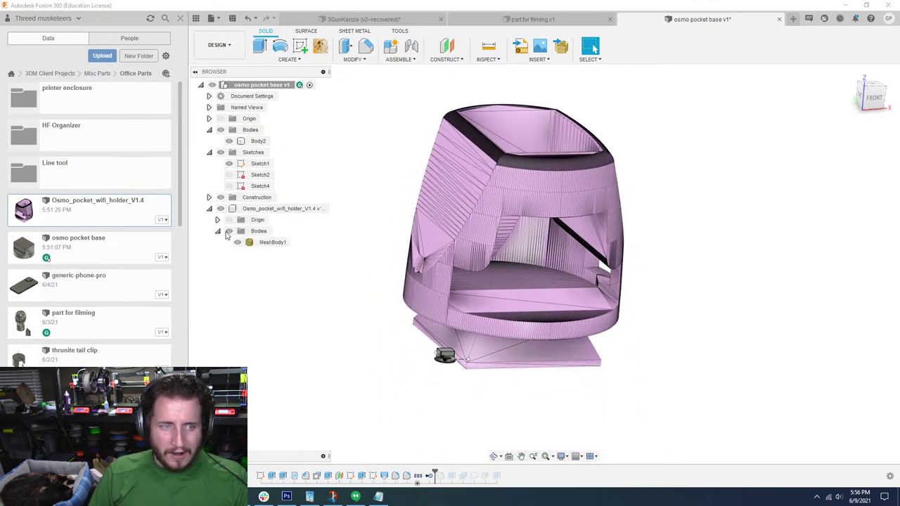
{"action": "right_click", "coordinate": [262, 243]}
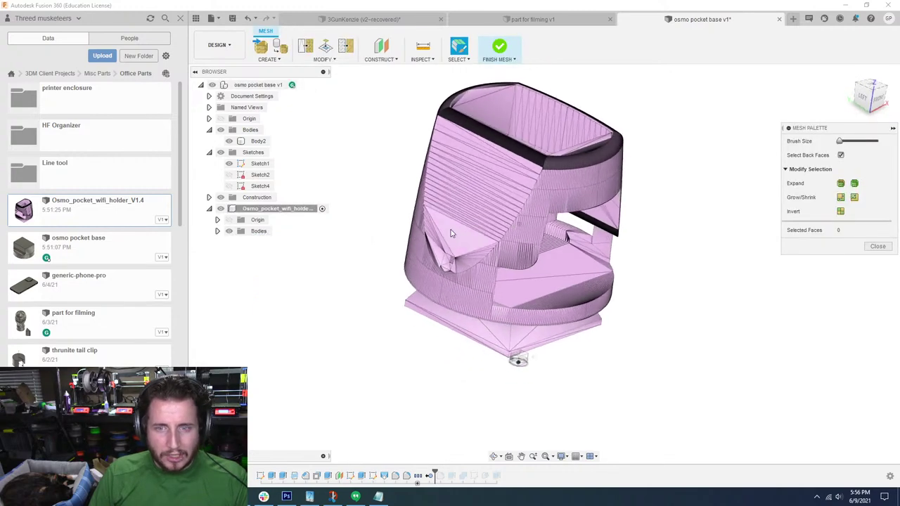
{"action": "left_click", "coordinate": [877, 247]}
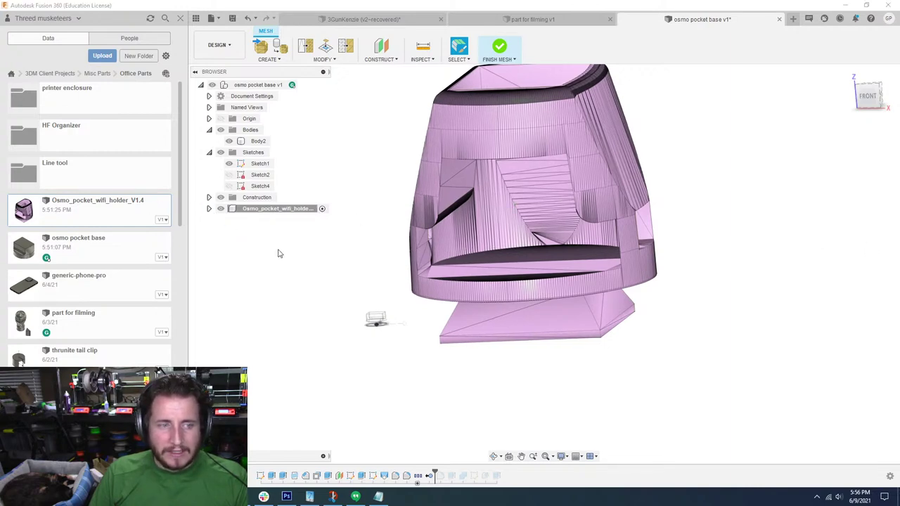
Hide the wifi holder component and activate the top-level osmo pocket base component
{"action": "left_click", "coordinate": [221, 209]}
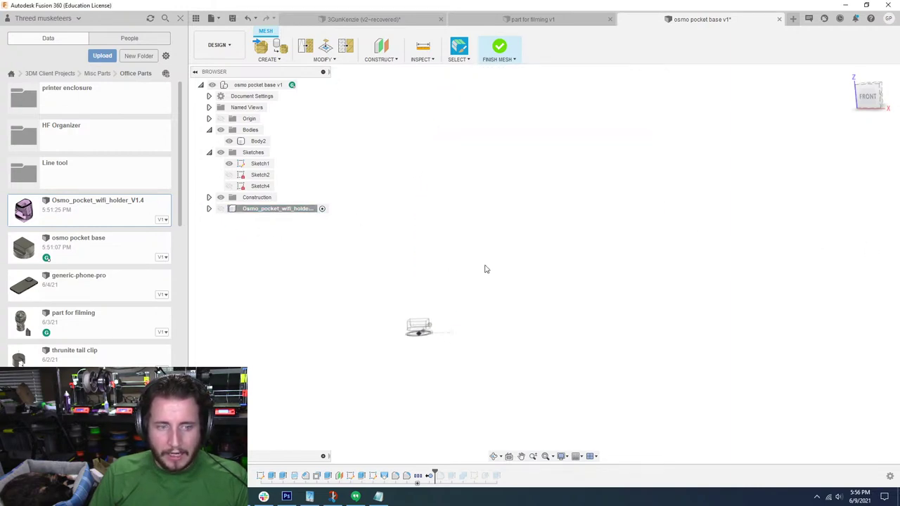
{"action": "scroll", "coordinate": [486, 269], "scroll_direction": "down", "scroll_amount": 3}
{"action": "middle_click_drag", "start_coordinate": [395, 326], "coordinate": [436, 225]}
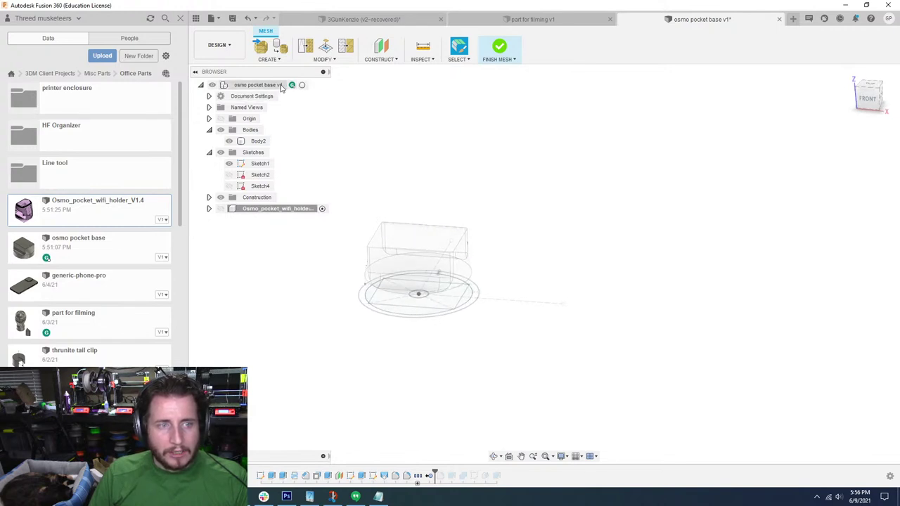
{"action": "left_click", "coordinate": [302, 85]}
{"action": "key", "text": "F6"}
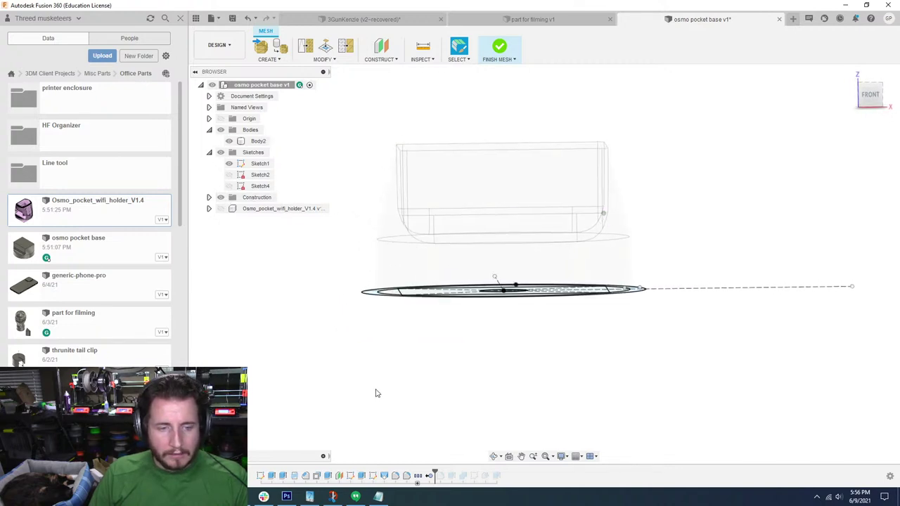
Undo the mesh edit and the removal of Body1, with the wifi holder hidden and Body1 shown
{"action": "key", "text": "ctrl+z"}
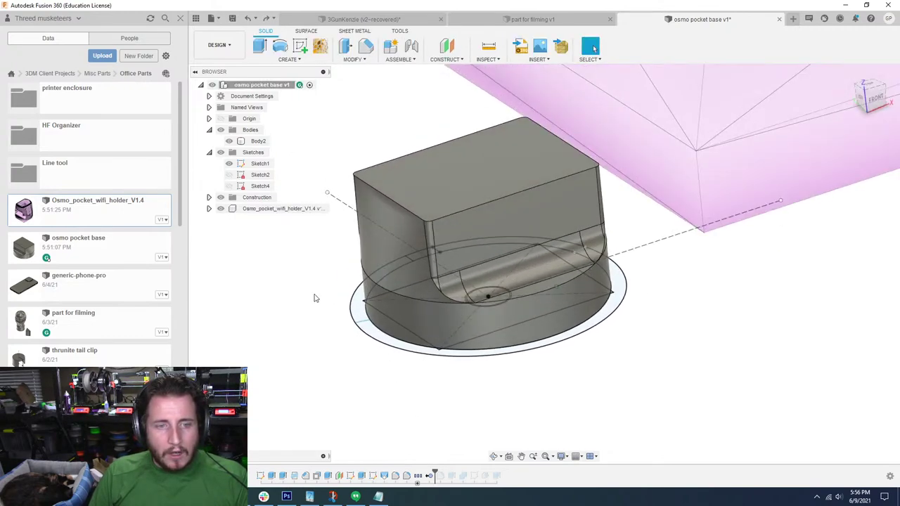
{"action": "left_click", "coordinate": [220, 209]}
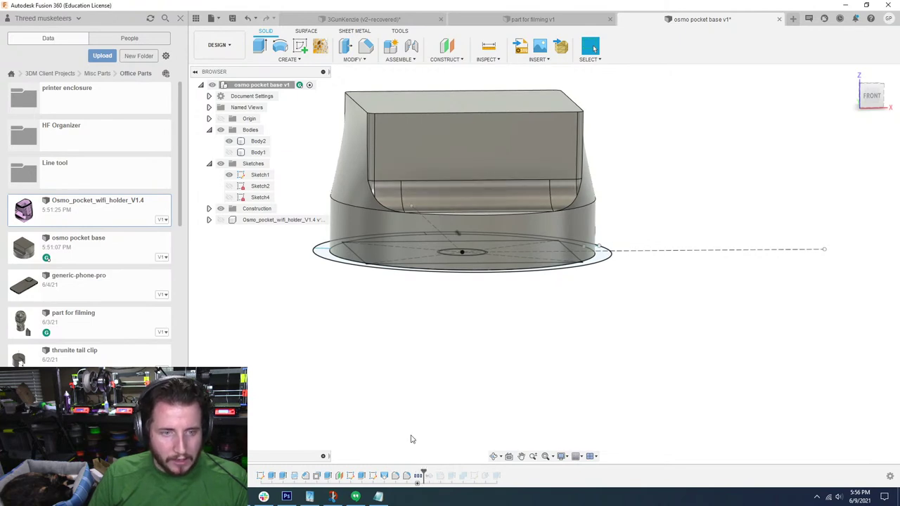
{"action": "left_click", "coordinate": [231, 152]}
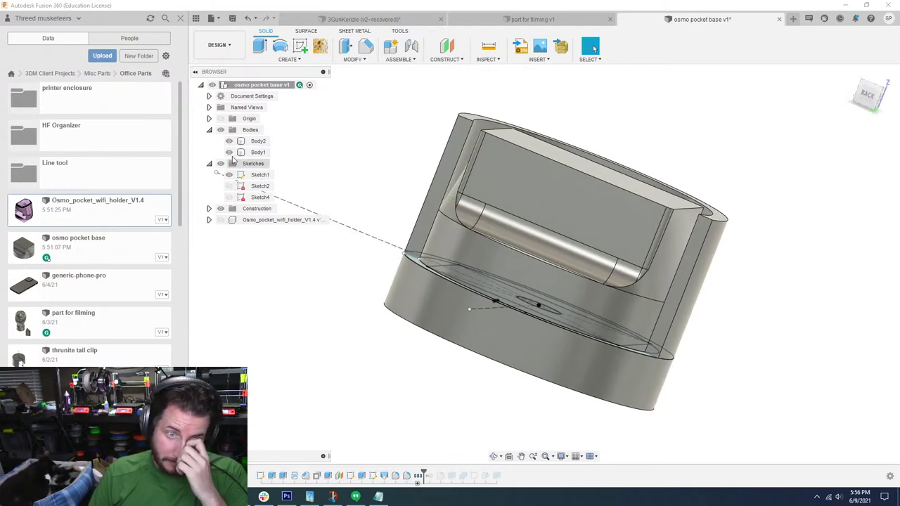
{"action": "left_click", "coordinate": [259, 141]}
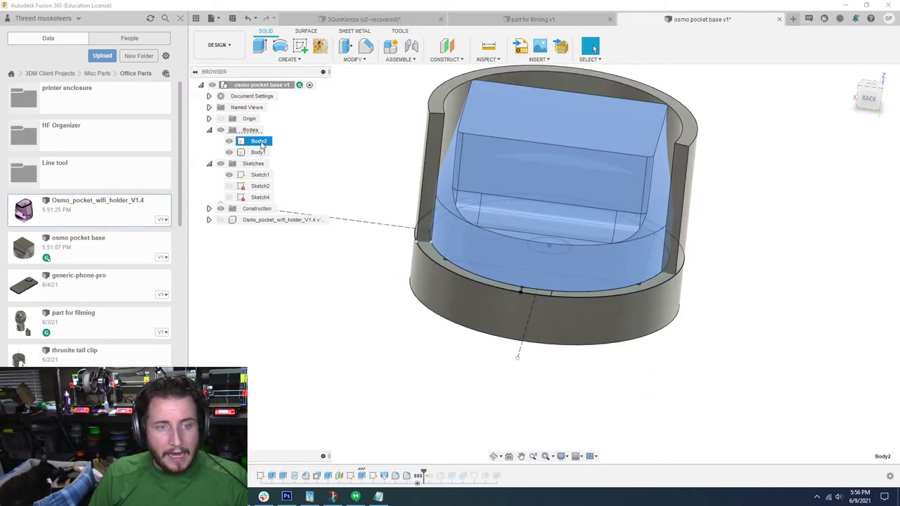
{"action": "key", "text": "m"}
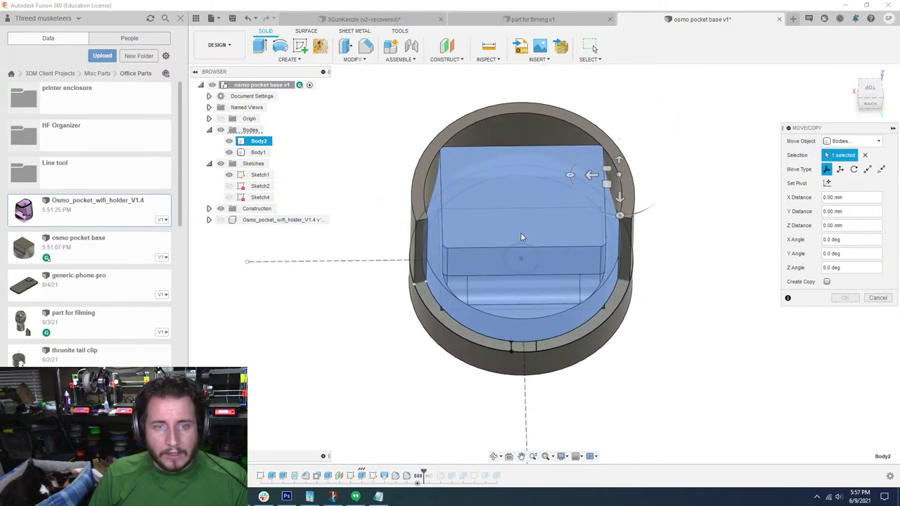
{"action": "left_click", "coordinate": [229, 153], "text": "ctrl"}
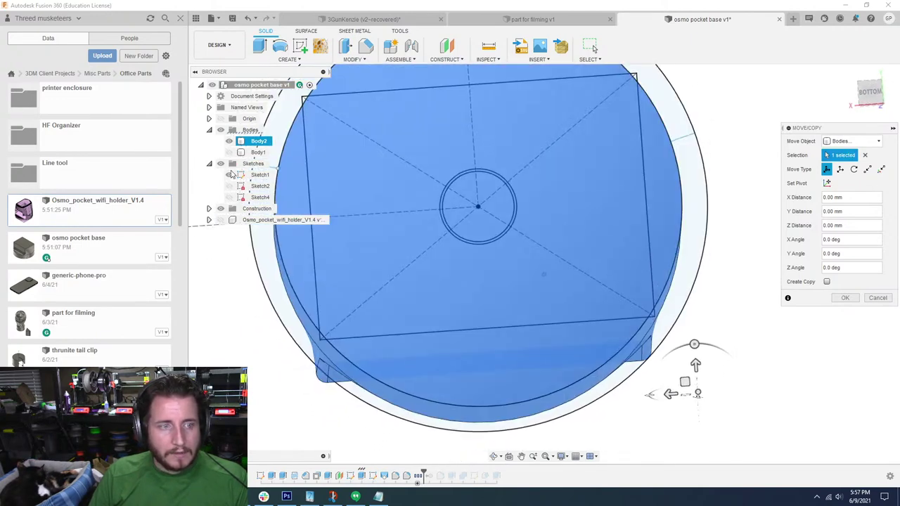
{"action": "left_click", "coordinate": [229, 175]}
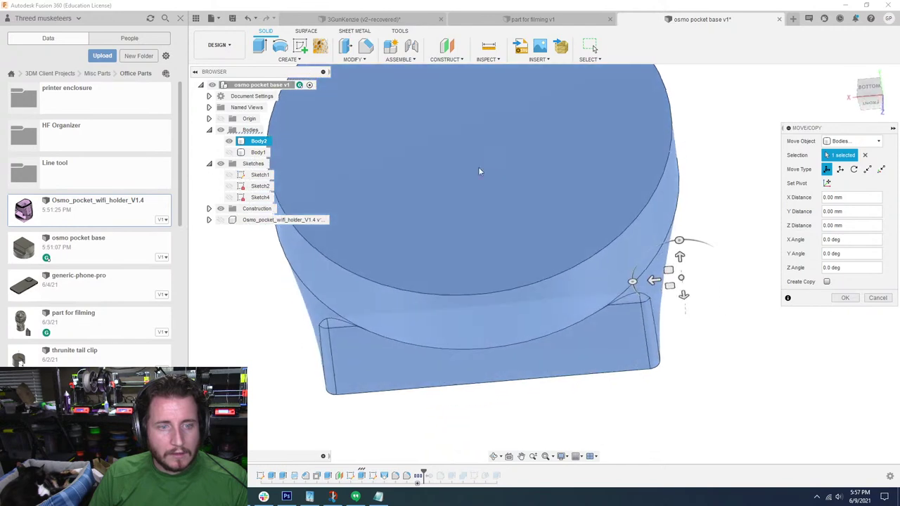
{"action": "left_click", "coordinate": [499, 153]}
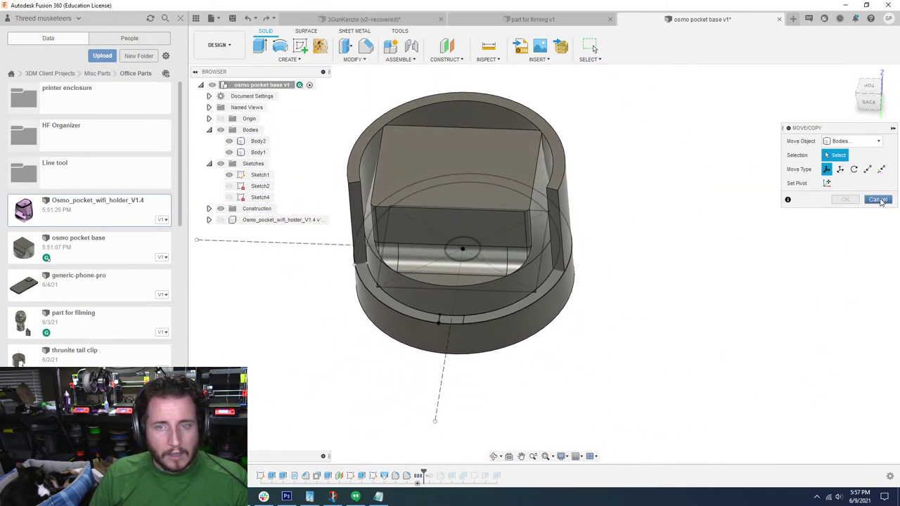
Try to rotate the inner block body -90 degrees about the Z axis
{"action": "left_click", "coordinate": [510, 183]}
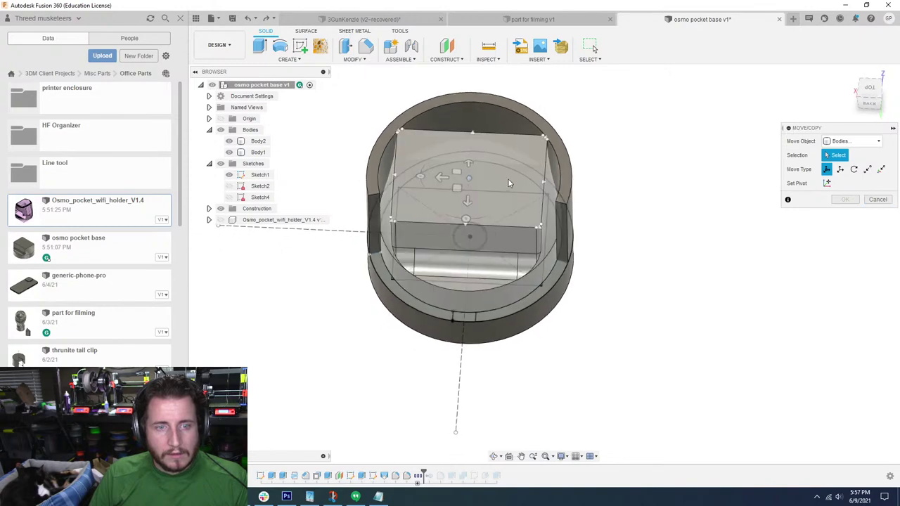
{"action": "left_click", "coordinate": [467, 178]}
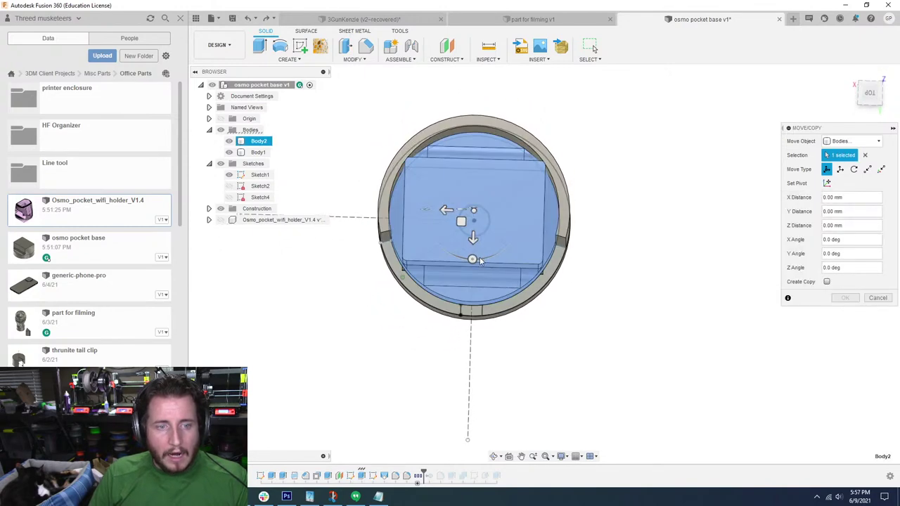
{"action": "left_click_drag", "start_coordinate": [442, 248], "coordinate": [420, 212]}
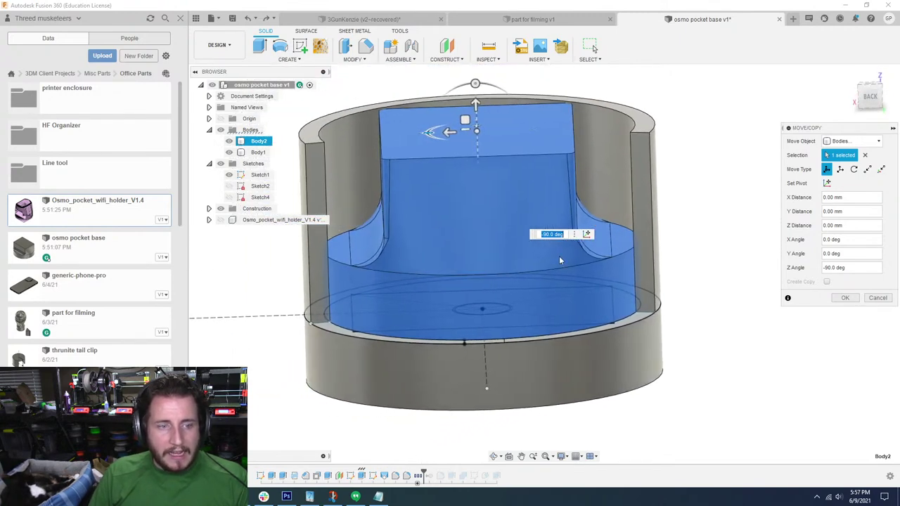
{"action": "left_click", "coordinate": [877, 298]}
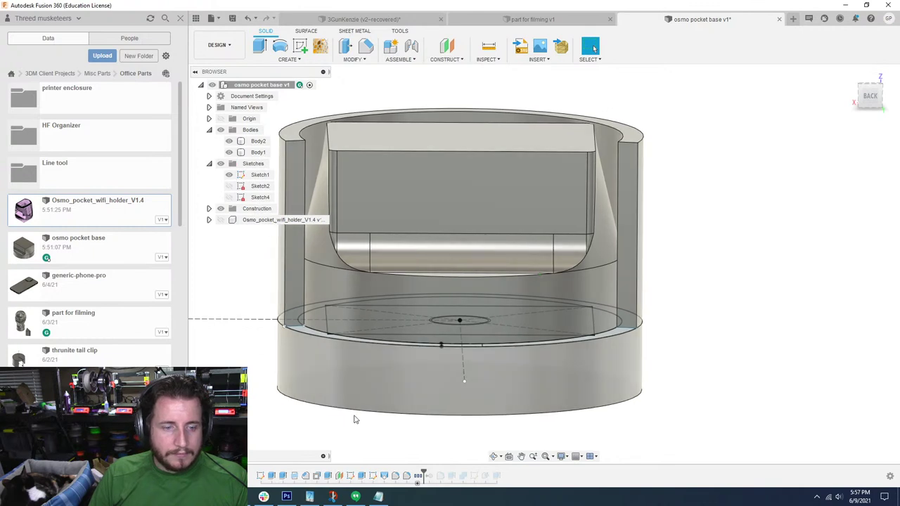
Expand the grouped features in the timeline and rotate the inner block Body2 by -90 degrees about the Z axis
{"action": "left_click", "coordinate": [417, 484]}
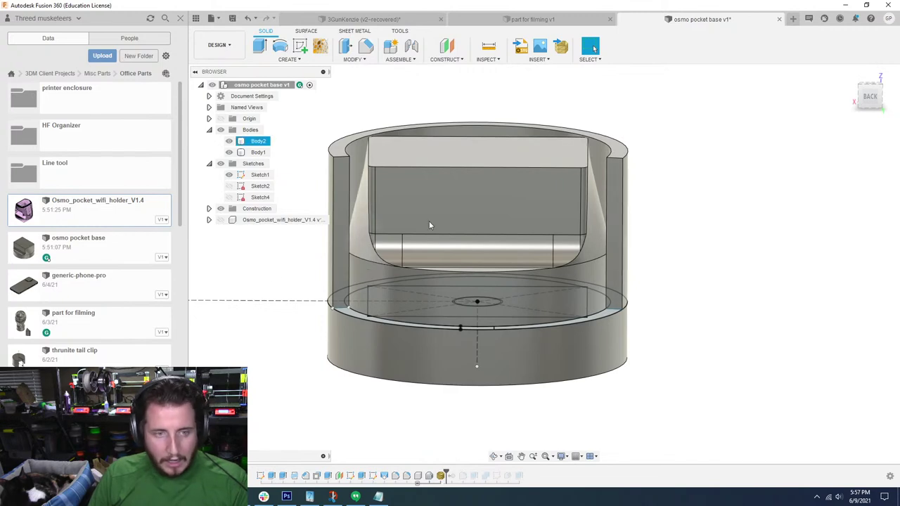
{"action": "middle_click_drag", "start_coordinate": [307, 165], "coordinate": [294, 255], "text": "shift"}
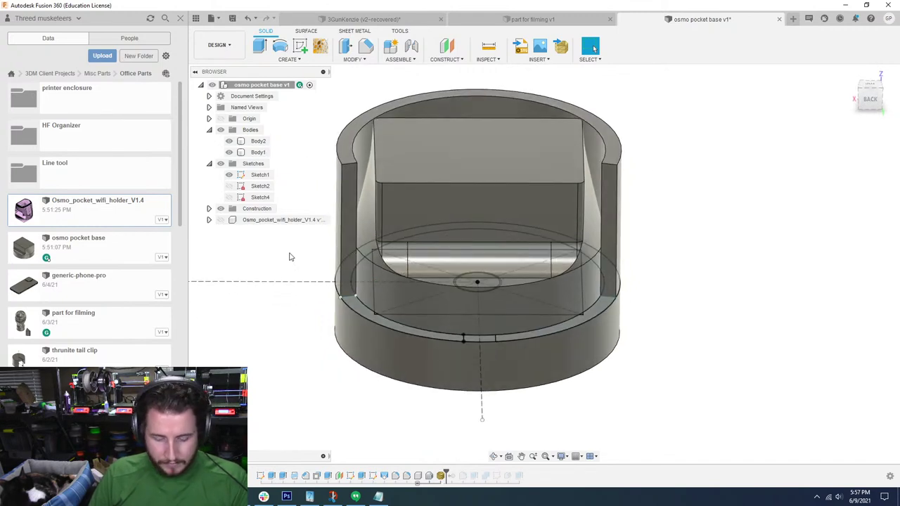
{"action": "key", "text": "m"}
{"action": "left_click", "coordinate": [480, 148]}
{"action": "middle_click_drag", "start_coordinate": [480, 148], "coordinate": [488, 256], "text": "shift"}
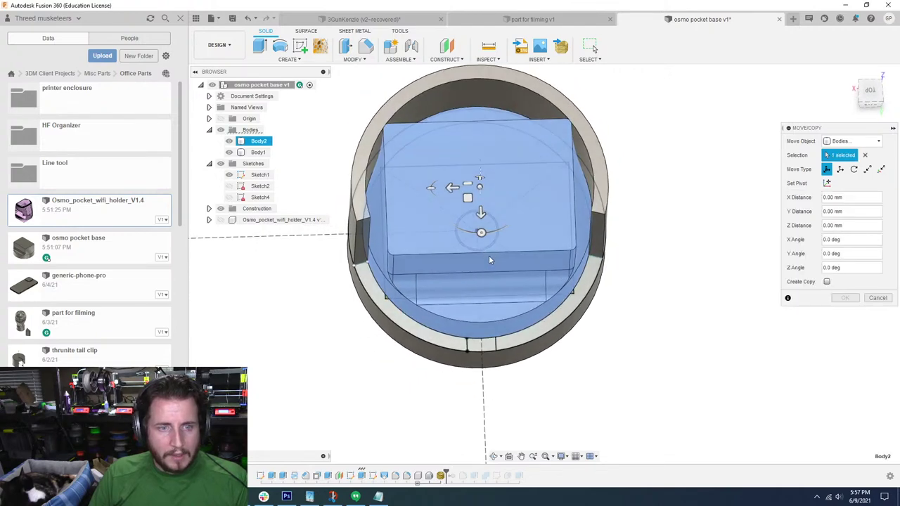
{"action": "left_click_drag", "start_coordinate": [480, 235], "coordinate": [431, 189]}
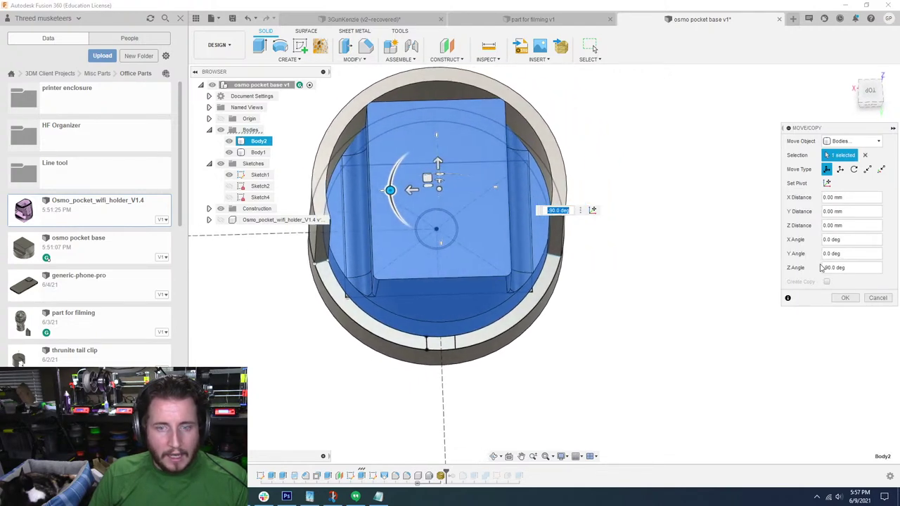
{"action": "left_click", "coordinate": [843, 299]}
{"action": "middle_click_drag", "start_coordinate": [753, 263], "coordinate": [298, 296], "text": "shift"}
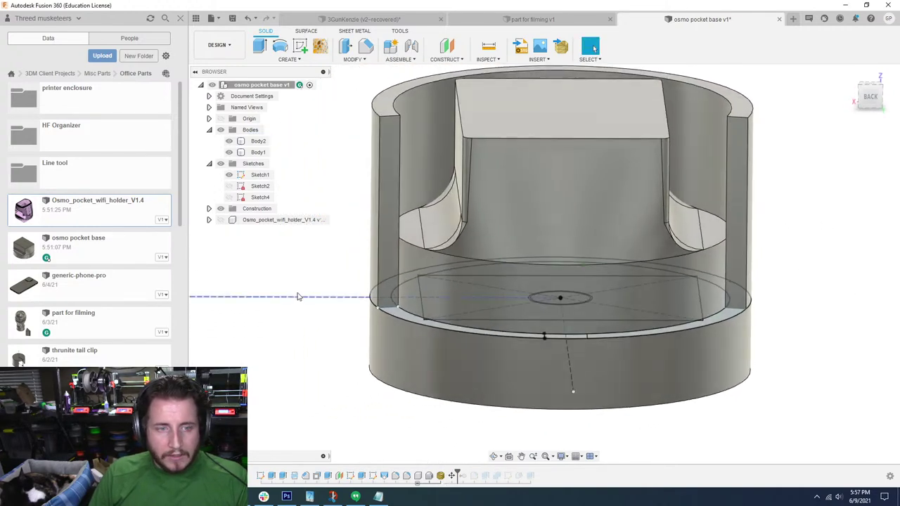
Edit the Extrude3 feature so the outer ring wall is 12 mm high
{"action": "left_click", "coordinate": [422, 244]}
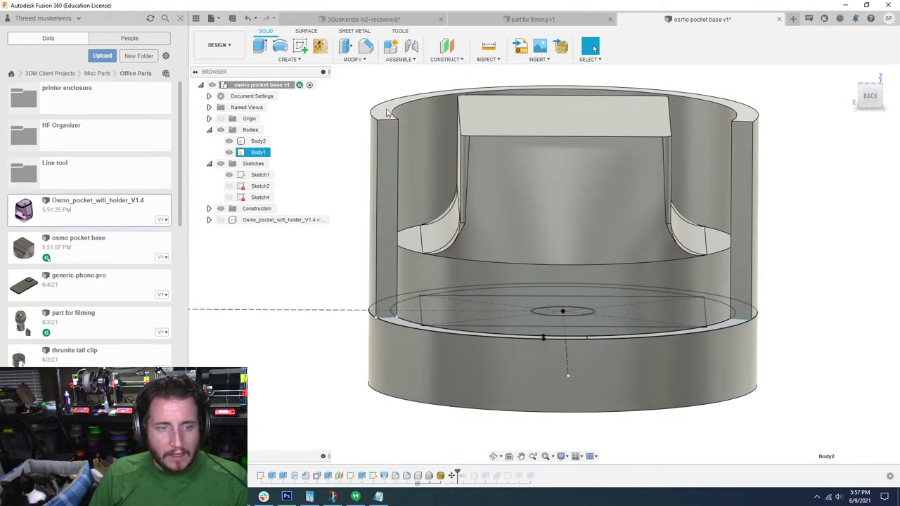
{"action": "double_click", "coordinate": [327, 475]}
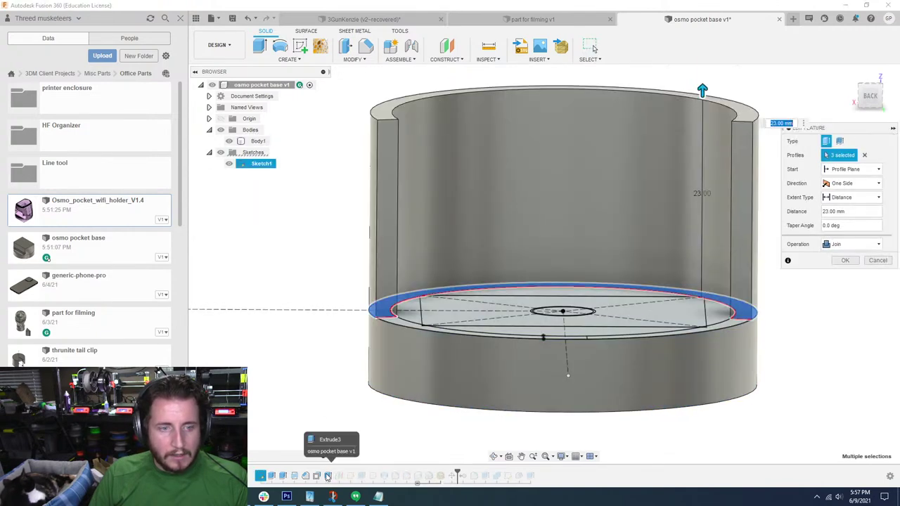
{"action": "left_click_drag", "start_coordinate": [703, 90], "coordinate": [723, 193]}
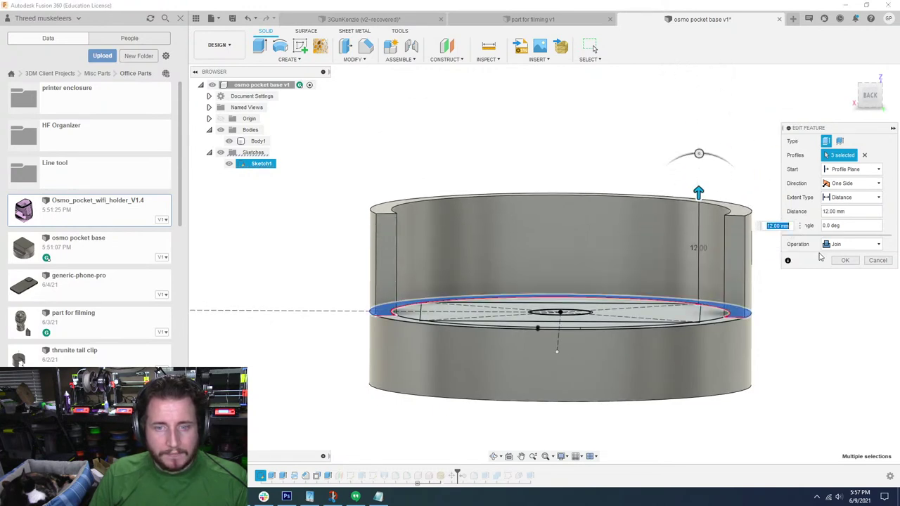
{"action": "left_click", "coordinate": [844, 261]}
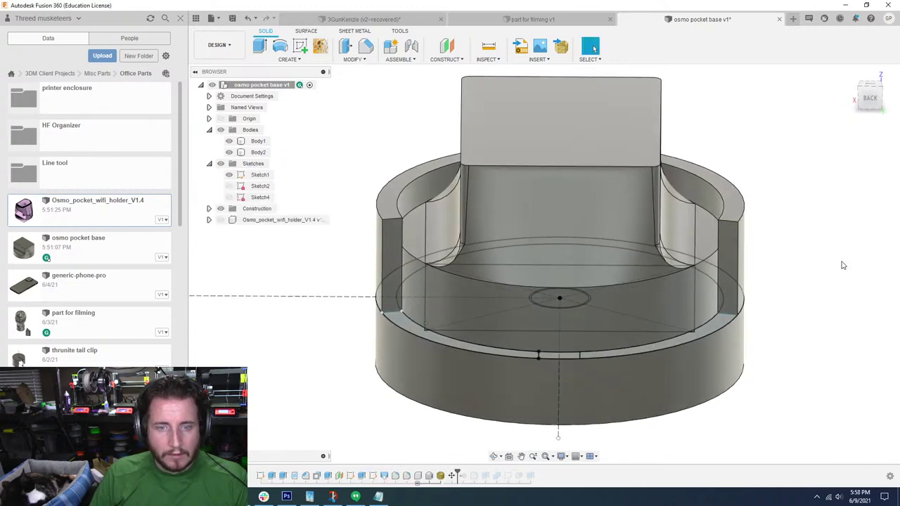
{"action": "scroll", "coordinate": [391, 232], "scroll_direction": "up", "scroll_amount": 2}
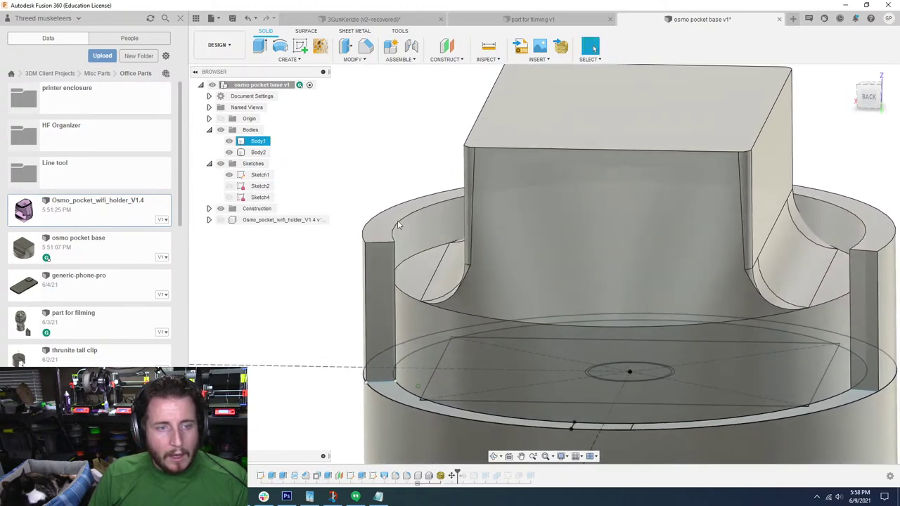
{"action": "left_click", "coordinate": [303, 50]}
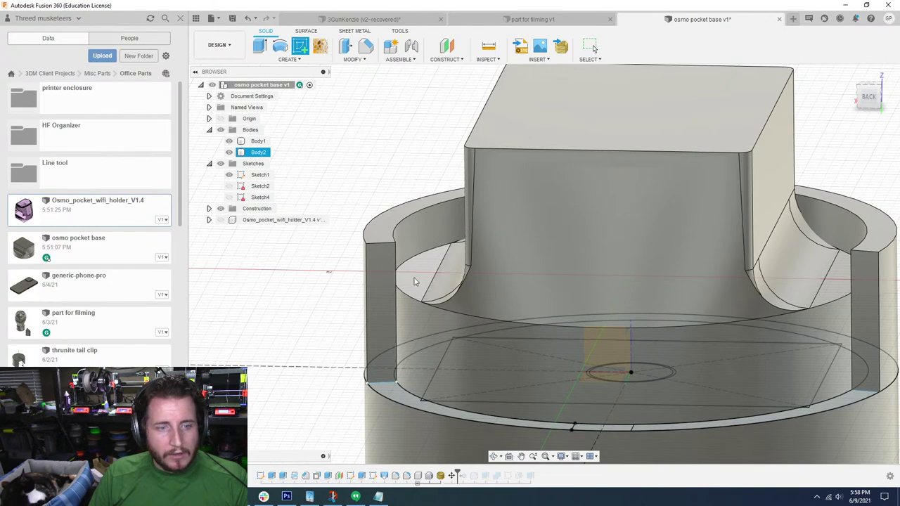
{"action": "left_click", "coordinate": [228, 186]}
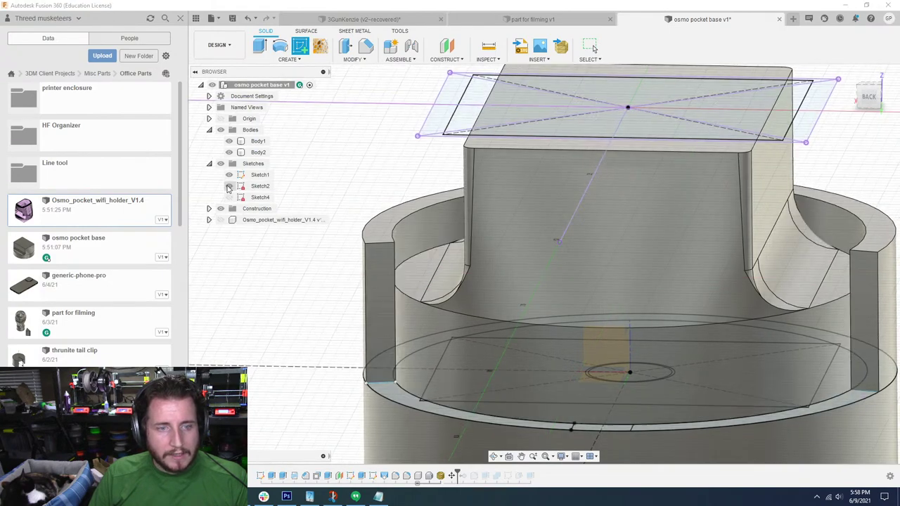
{"action": "left_click", "coordinate": [229, 186]}
{"action": "left_click", "coordinate": [229, 197]}
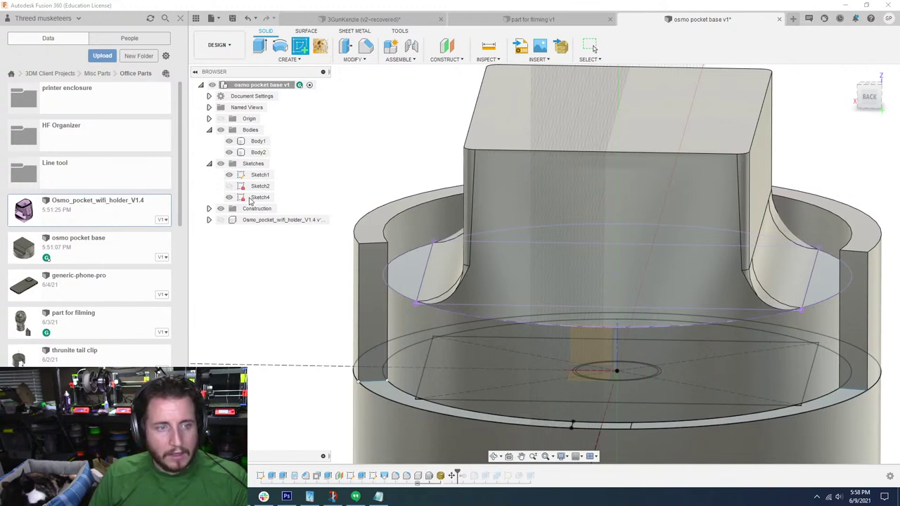
{"action": "key", "text": "Escape"}
Hide Body2 and show Sketch4, keeping the outer ring Body1 visible
{"action": "left_click", "coordinate": [229, 143]}
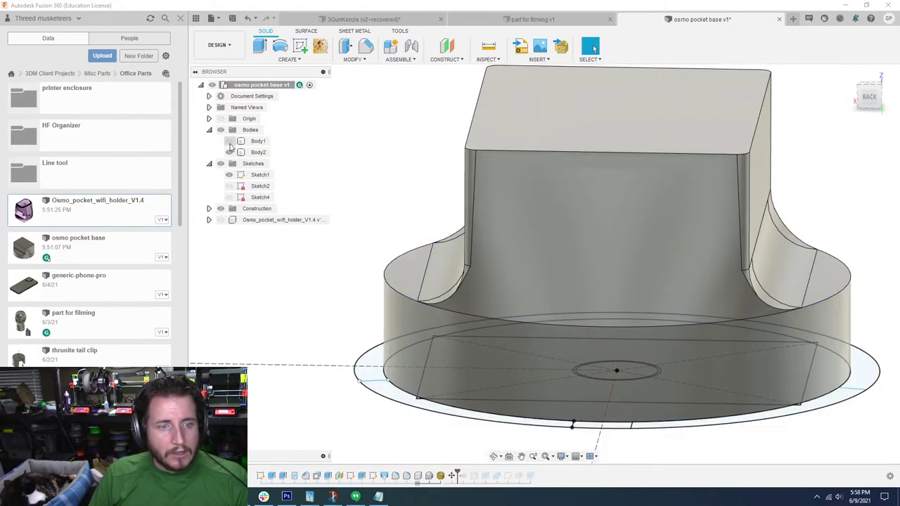
{"action": "left_click", "coordinate": [229, 143]}
{"action": "left_click", "coordinate": [229, 151]}
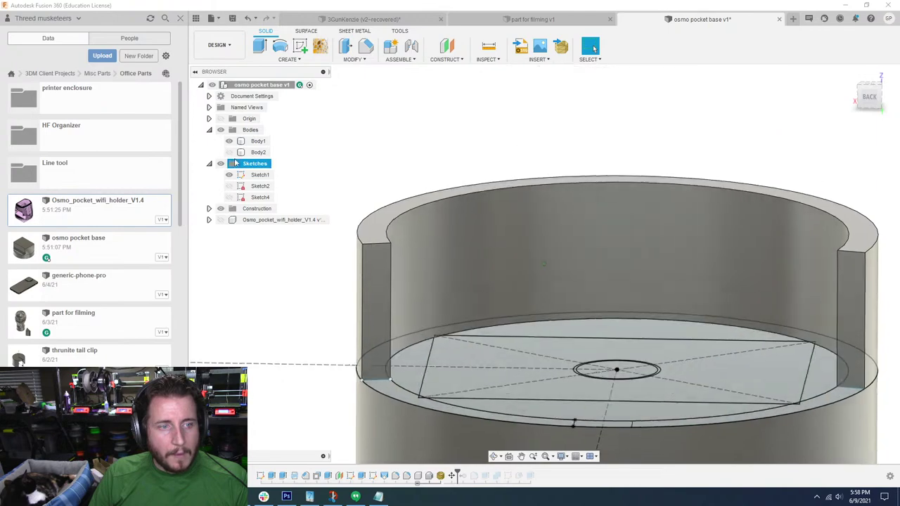
{"action": "mouse_move", "coordinate": [295, 281]}
{"action": "middle_mouse_down", "text": "shift"}
{"action": "mouse_move", "coordinate": [293, 328]}
{"action": "mouse_move", "coordinate": [293, 289]}
{"action": "middle_mouse_up", "text": "shift"}
{"action": "left_click", "coordinate": [229, 197]}
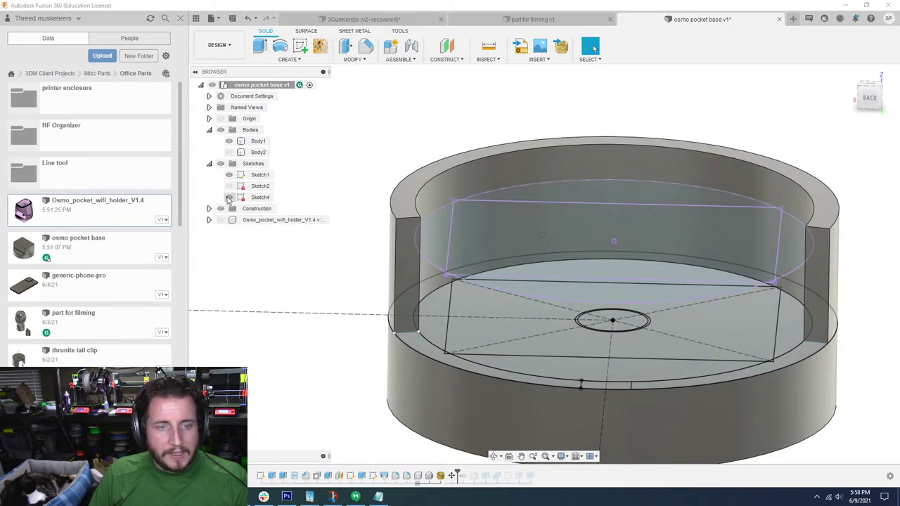
{"action": "scroll", "coordinate": [436, 218], "scroll_direction": "up", "scroll_amount": 3}
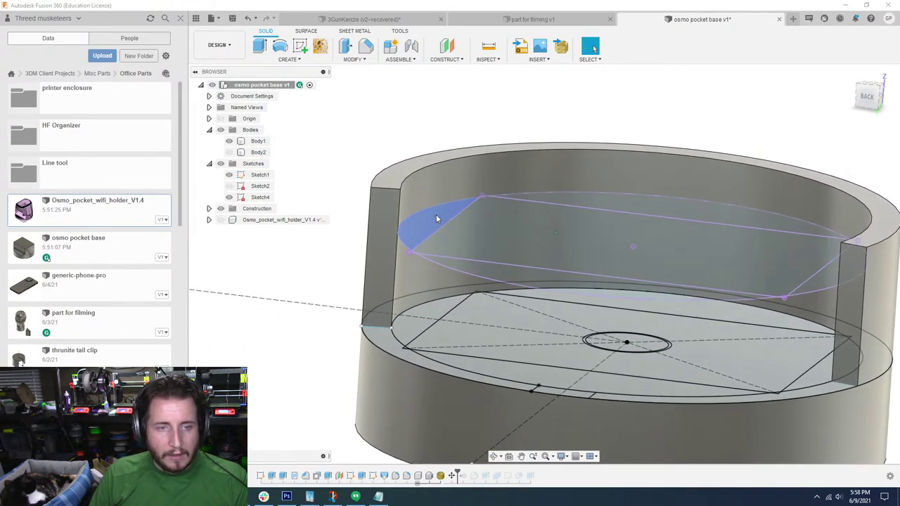
{"action": "middle_click_drag", "start_coordinate": [436, 218], "coordinate": [411, 213], "text": "shift"}
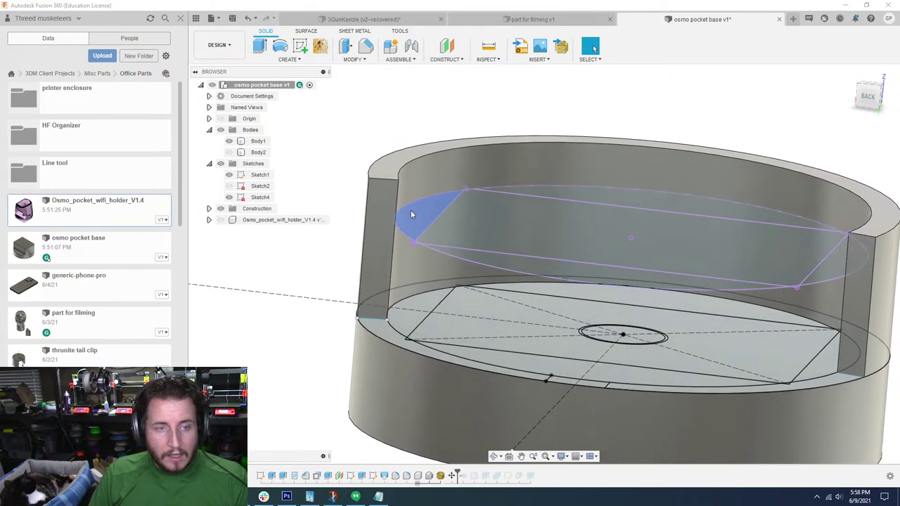
Compare the inner block Body2 with Sketch4 and the outer ring by toggling each body, ending with only Body1 shown
{"action": "left_click", "coordinate": [230, 152]}
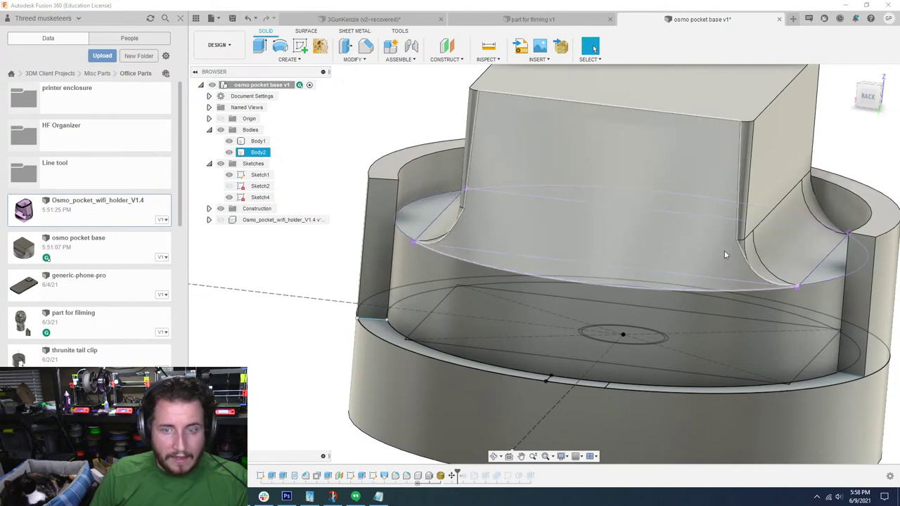
{"action": "scroll", "coordinate": [552, 204], "scroll_direction": "down", "scroll_amount": 1}
{"action": "left_click", "coordinate": [228, 141]}
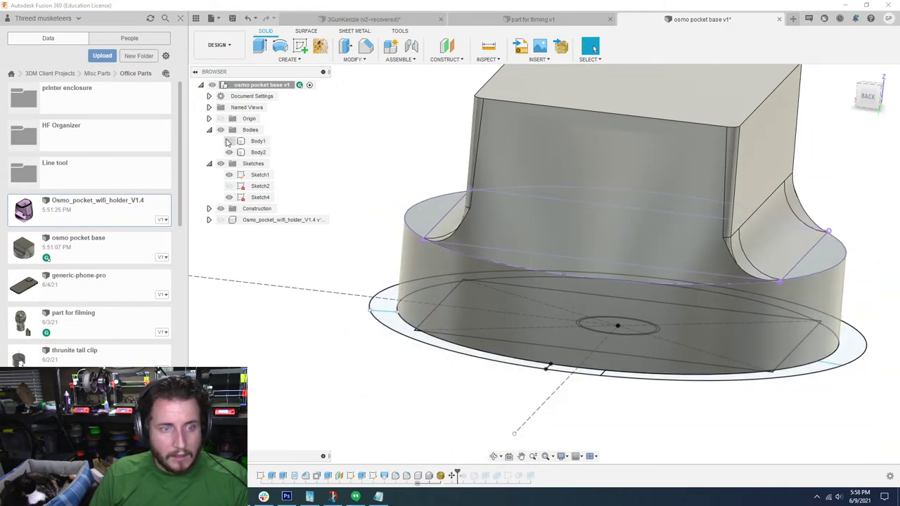
{"action": "left_click", "coordinate": [228, 141]}
{"action": "left_click", "coordinate": [229, 152]}
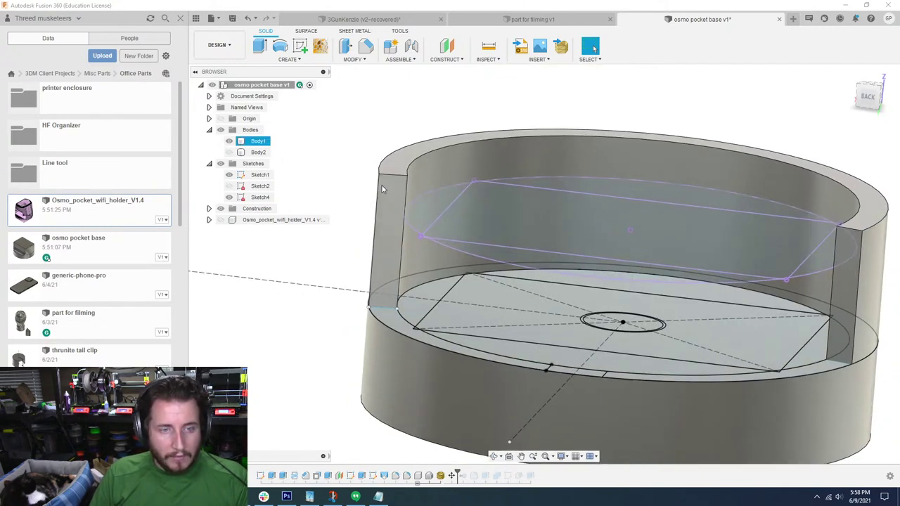
Extrude the two side segments between Sketch4's circle and rectangle by 3.70 mm, joined to the outer ring
{"action": "key", "text": "e"}
{"action": "left_click", "coordinate": [427, 211]}
{"action": "middle_click_drag", "start_coordinate": [542, 241], "coordinate": [679, 289], "text": "shift"}
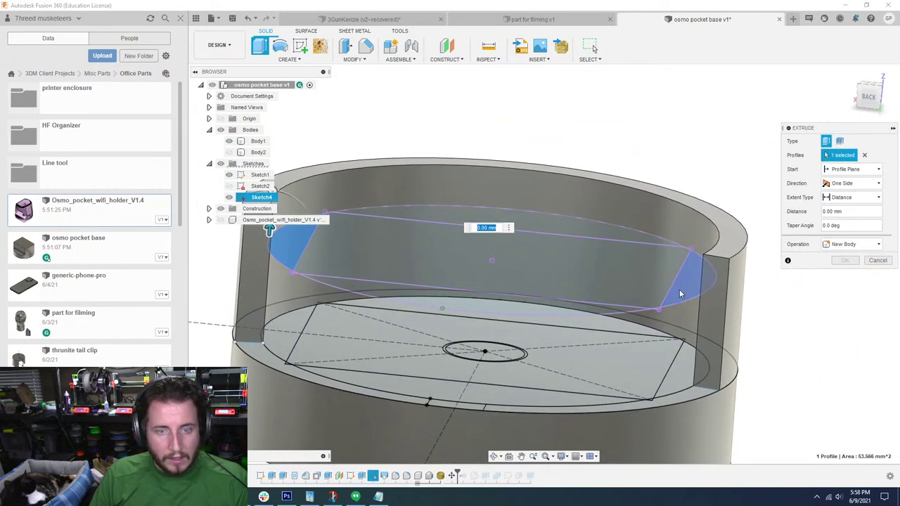
{"action": "left_click", "coordinate": [706, 274]}
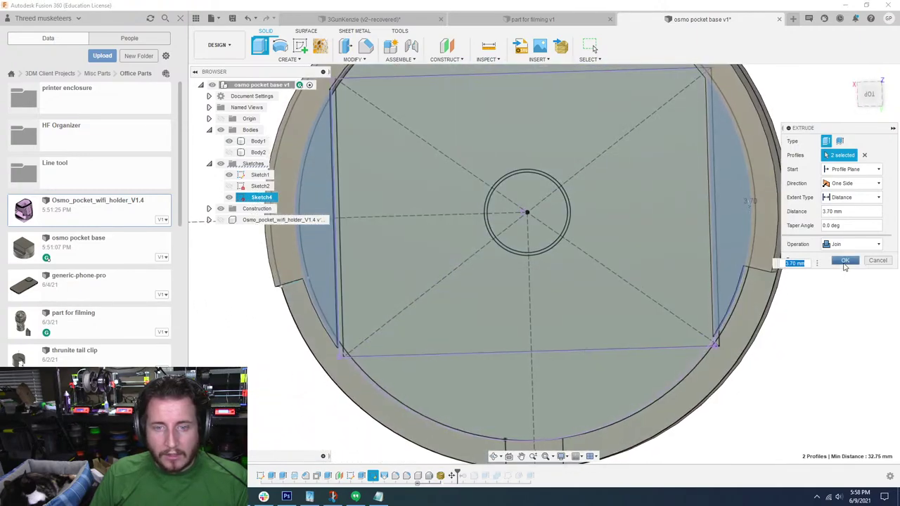
{"action": "left_click", "coordinate": [845, 262]}
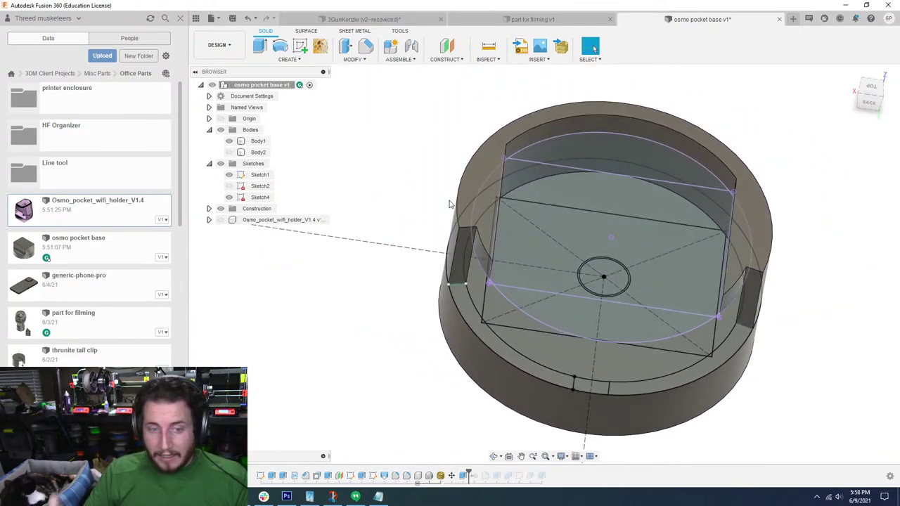
Extrude the small segment between the two radial lines on the outer ring's lower rim upward by 1 mm, joined to the body
{"action": "key", "text": "e"}
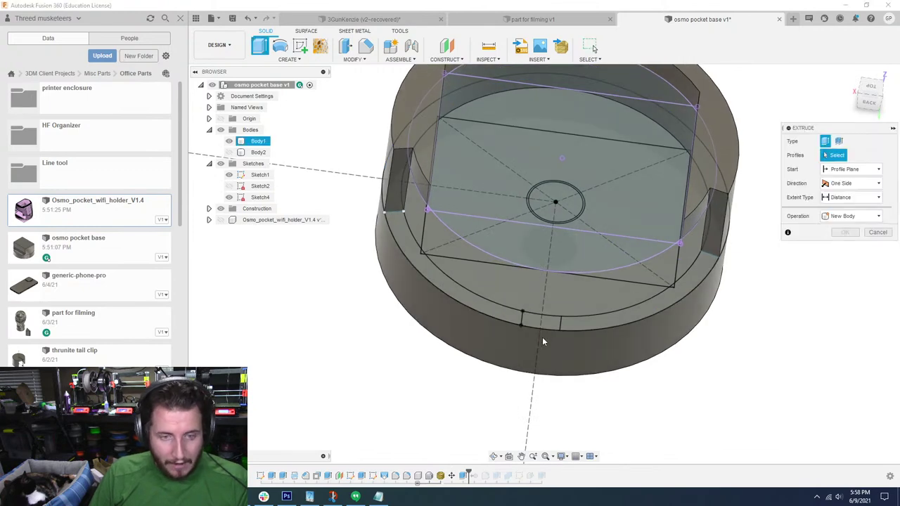
{"action": "left_click", "coordinate": [545, 327]}
{"action": "scroll", "coordinate": [545, 327], "scroll_direction": "up", "scroll_amount": 5}
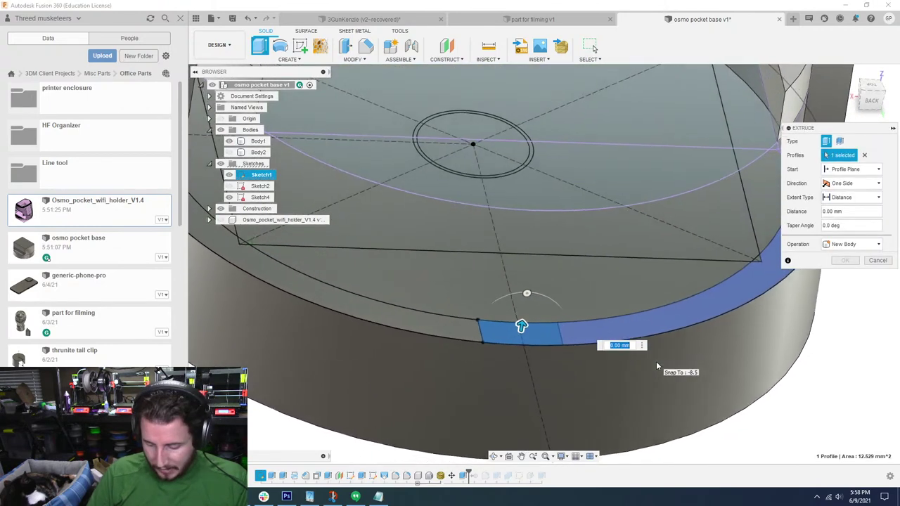
{"action": "type", "text": "0.1"}
{"action": "key", "text": "BackSpace"}
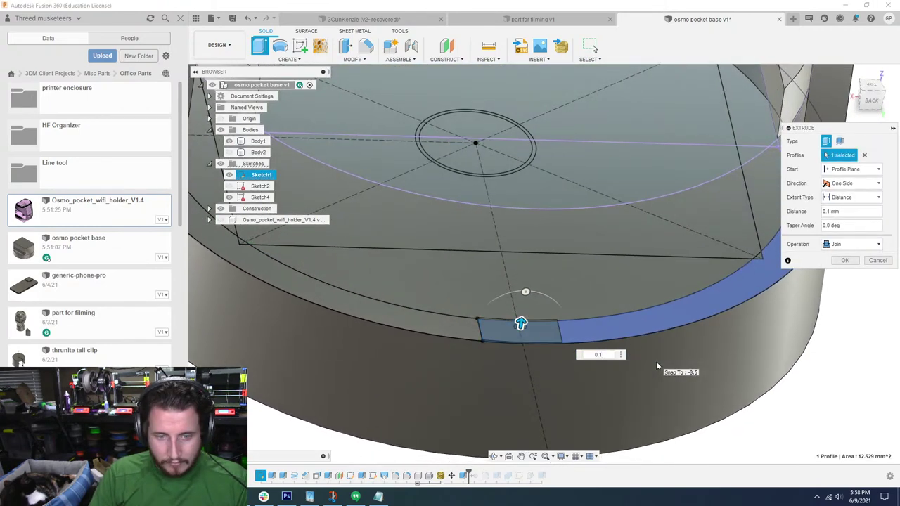
{"action": "key", "text": "BackSpace"}
{"action": "key", "text": "BackSpace"}
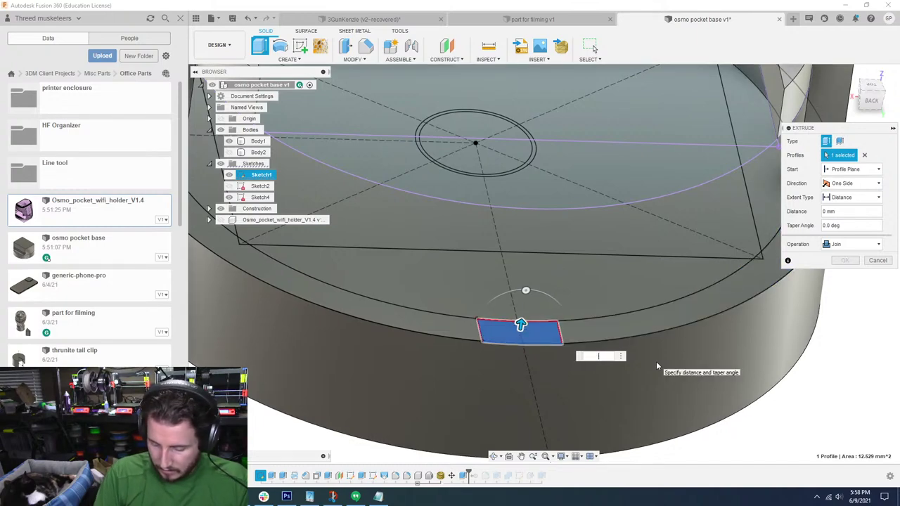
{"action": "type", "text": "11"}
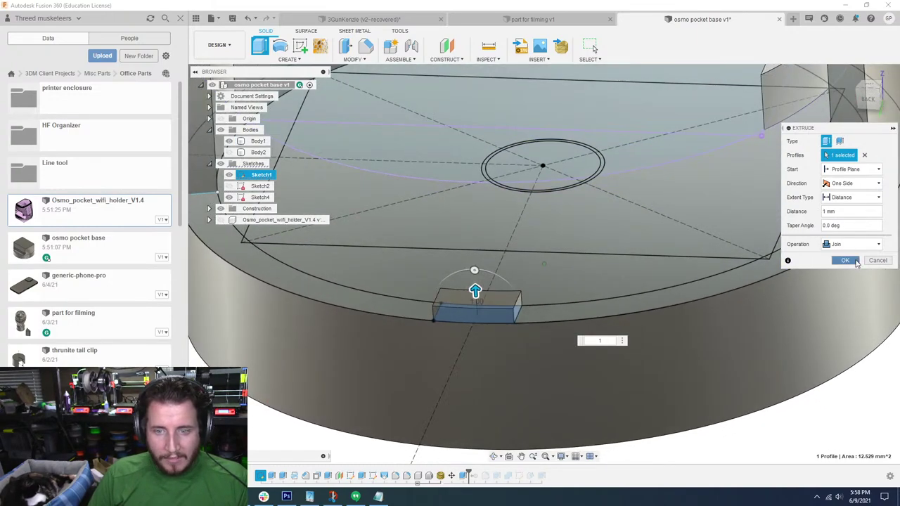
{"action": "left_click", "coordinate": [844, 261]}
Fillet the four top edges of the small rim tab with a 1 mm radius
{"action": "key", "text": "f"}
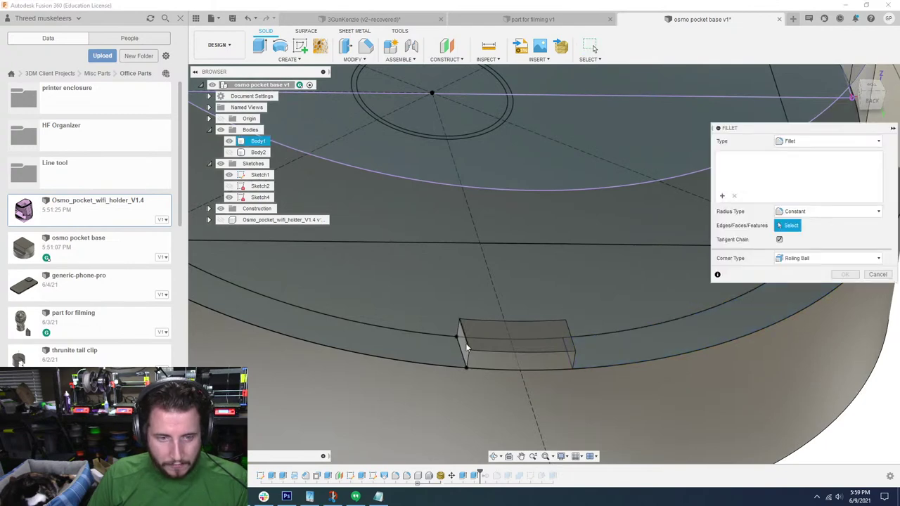
{"action": "left_click", "coordinate": [465, 342]}
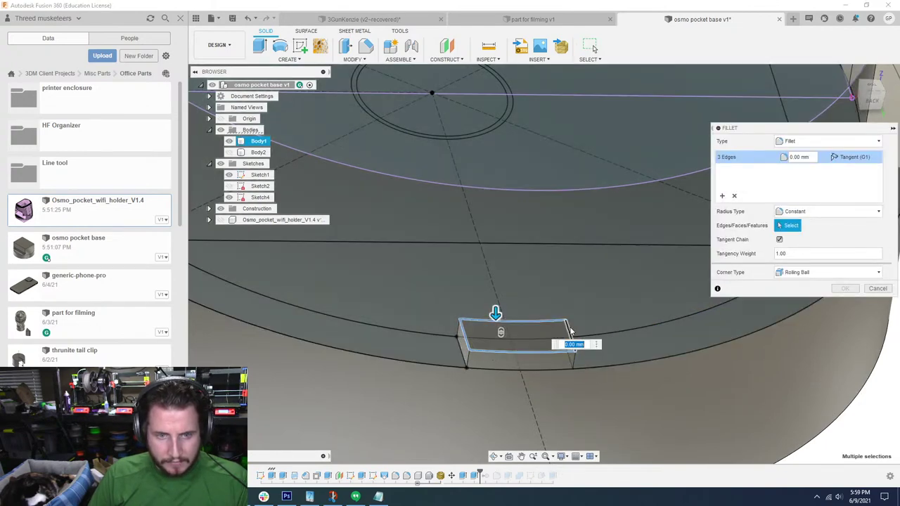
{"action": "left_click", "coordinate": [568, 331]}
{"action": "scroll", "coordinate": [569, 329], "scroll_direction": "up", "scroll_amount": 2}
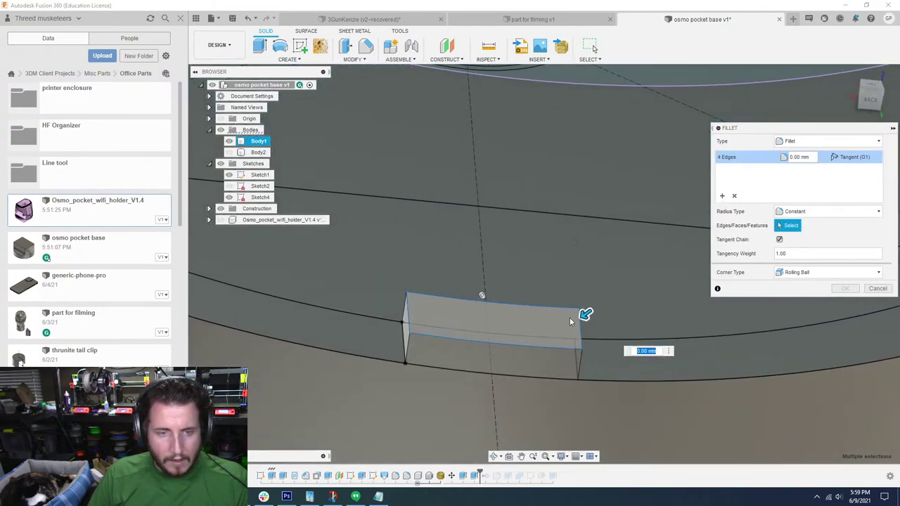
{"action": "mouse_move", "coordinate": [578, 318]}
{"action": "left_mouse_down"}
{"action": "mouse_move", "coordinate": [570, 324]}
{"action": "mouse_move", "coordinate": [577, 321]}
{"action": "left_mouse_up"}
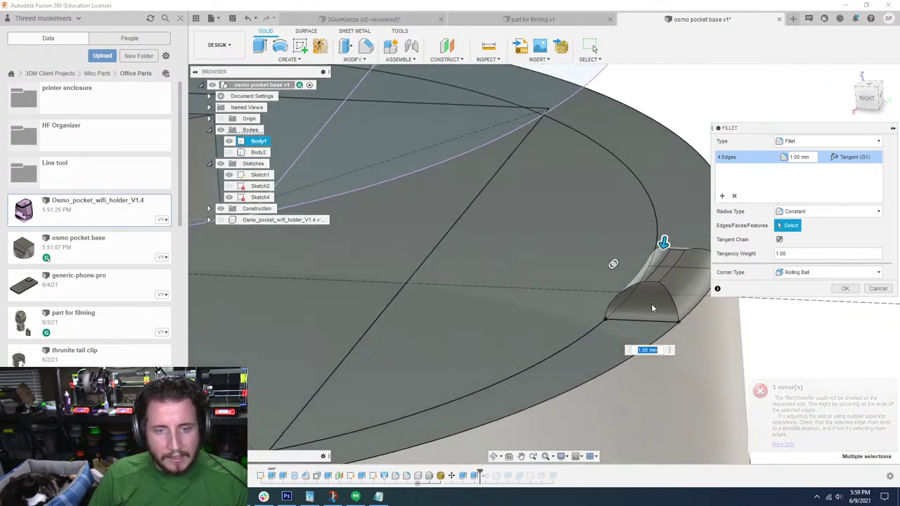
{"action": "middle_click_drag", "start_coordinate": [651, 304], "coordinate": [694, 285], "text": "shift"}
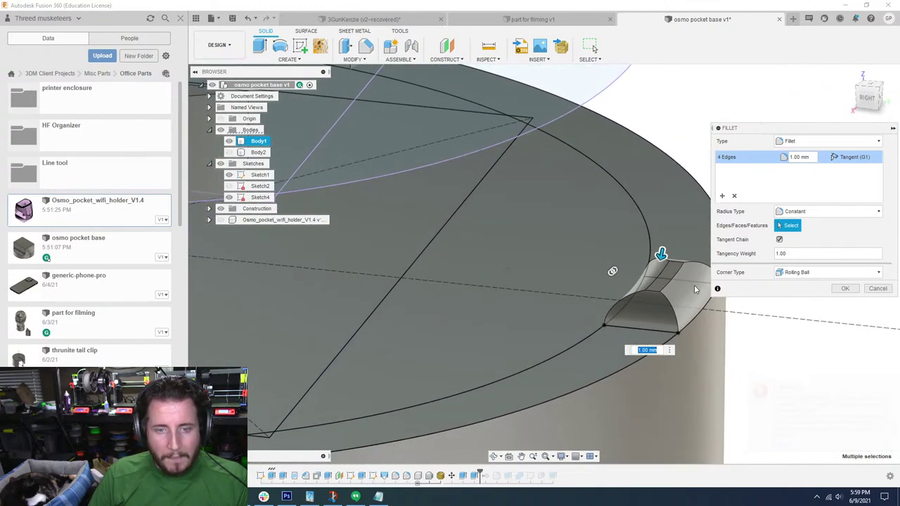
{"action": "left_click", "coordinate": [845, 288]}
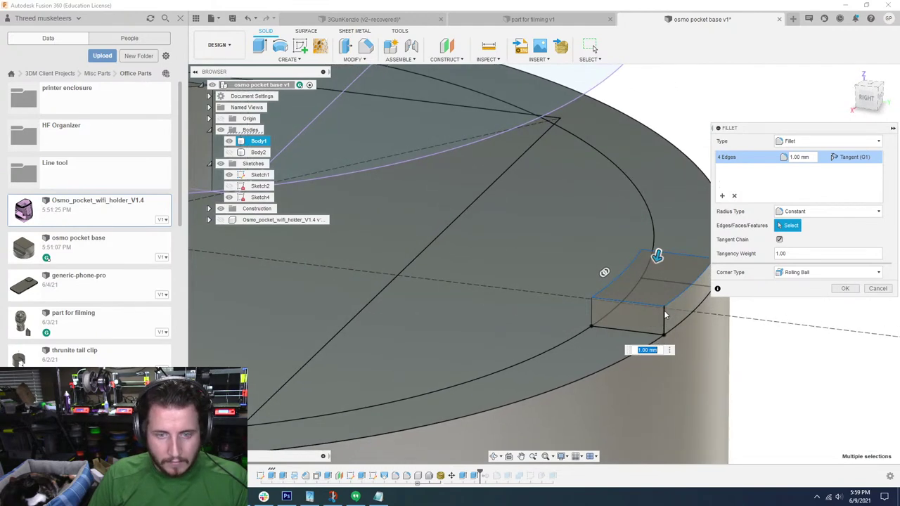
Add the tab's four vertical corner edges to the fillet and set the radius to 0.95 mm
{"action": "left_click", "coordinate": [591, 312]}
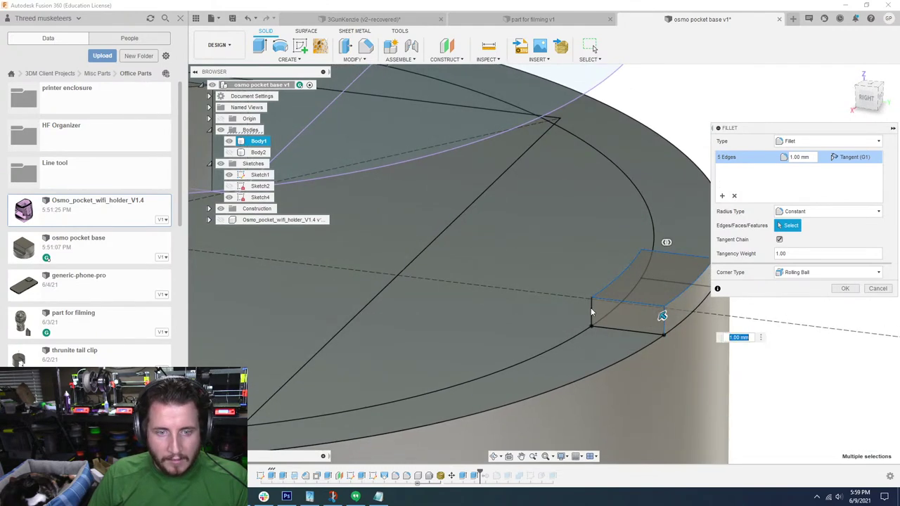
{"action": "middle_click_drag", "start_coordinate": [702, 283], "coordinate": [699, 327], "text": "shift"}
{"action": "left_click", "coordinate": [664, 273]}
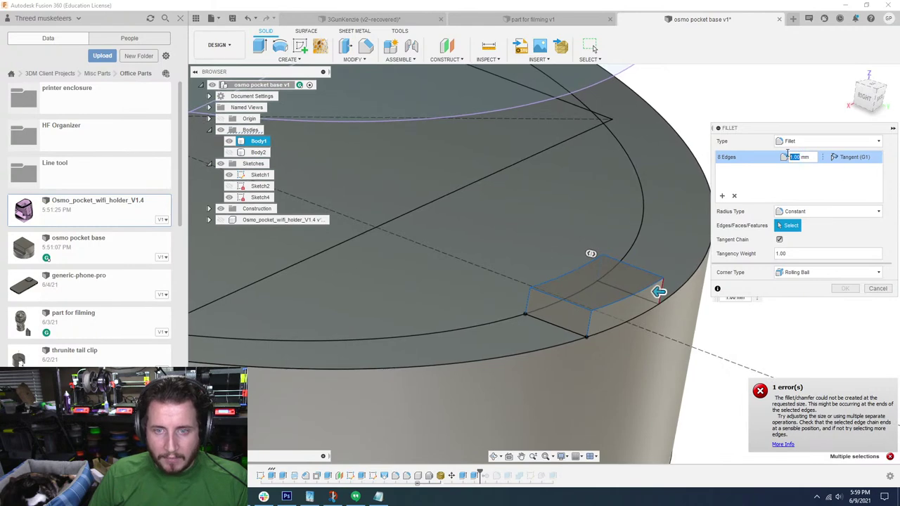
{"action": "middle_click_drag", "start_coordinate": [787, 153], "coordinate": [800, 144], "text": "shift"}
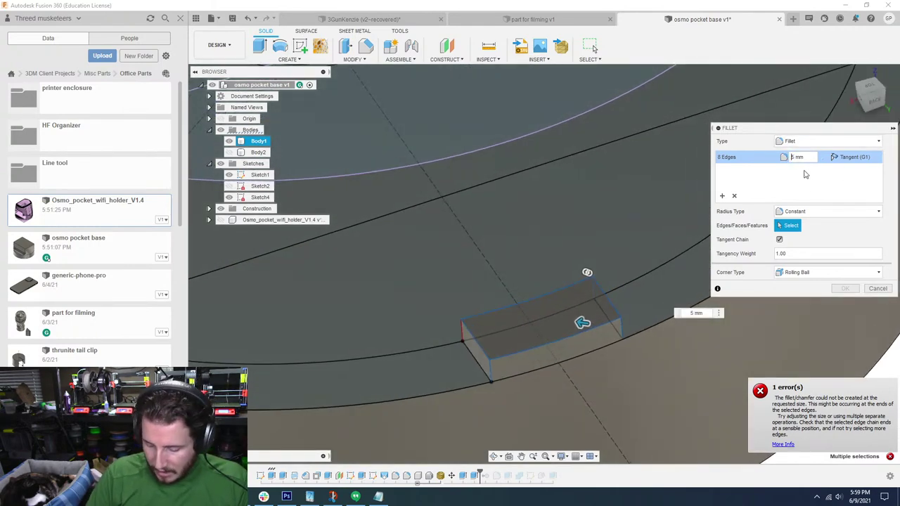
{"action": "type", "text": "0."}
{"action": "middle_click_drag", "start_coordinate": [806, 175], "coordinate": [618, 336], "text": "shift"}
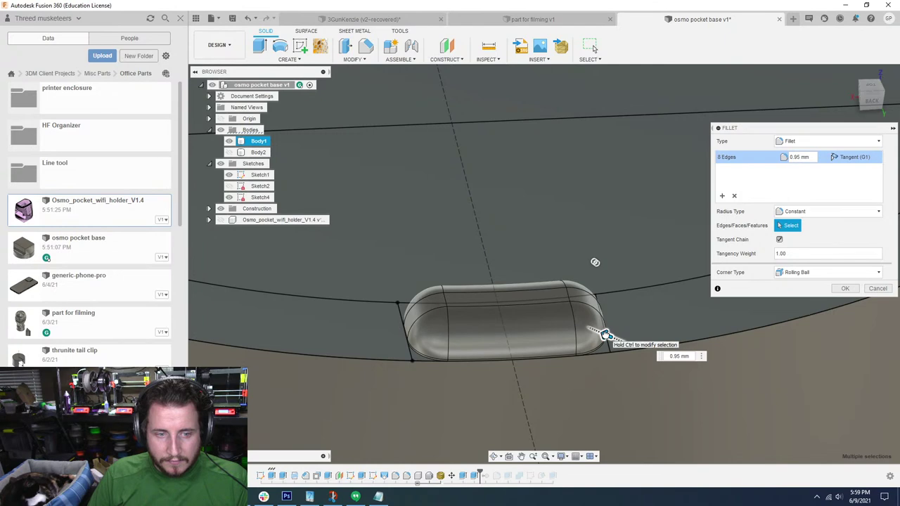
{"action": "left_click", "coordinate": [844, 289]}
{"action": "key", "text": "F6"}
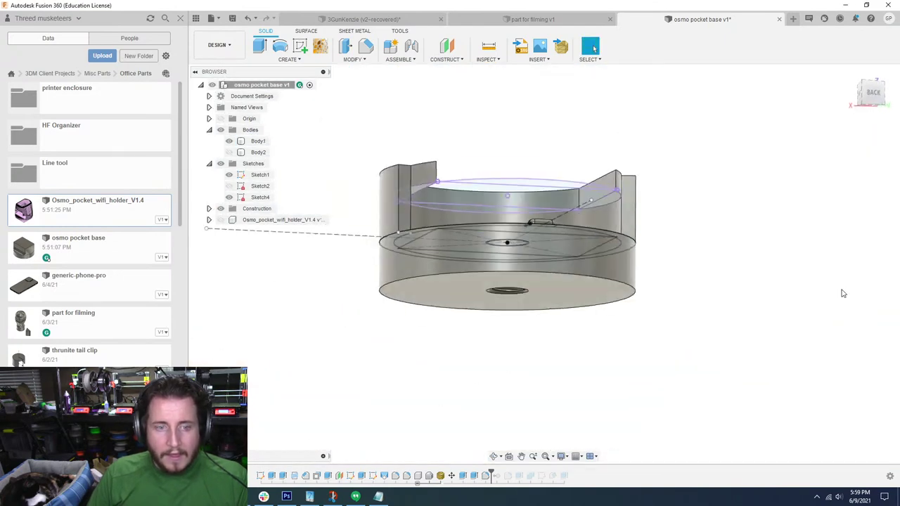
In Sketch1, draw a line about 14.94 mm long from the ring's inner circle toward the centre, in line with the 75° radial line
{"action": "scroll", "coordinate": [480, 211], "scroll_direction": "up", "scroll_amount": 2}
{"action": "middle_click_drag", "start_coordinate": [567, 321], "coordinate": [523, 229], "text": "shift"}
{"action": "scroll", "coordinate": [523, 227], "scroll_direction": "up", "scroll_amount": 2}
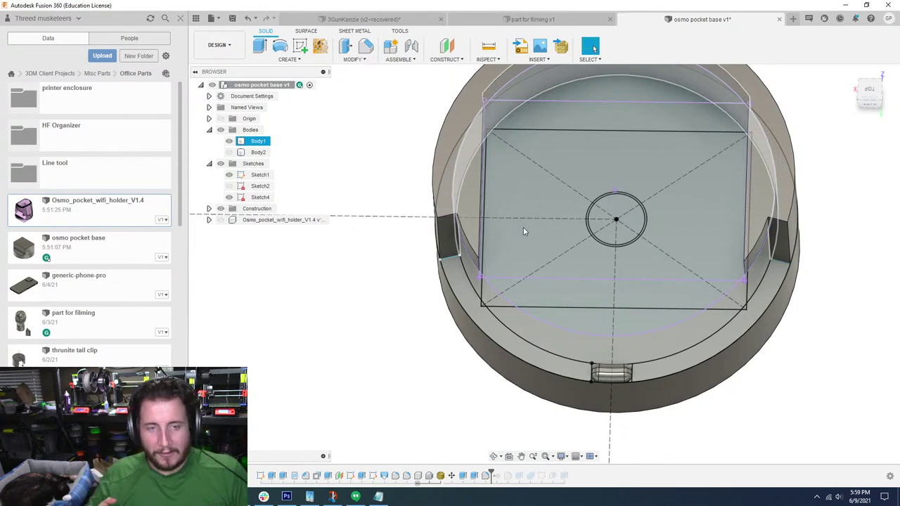
{"action": "left_click", "coordinate": [372, 363]}
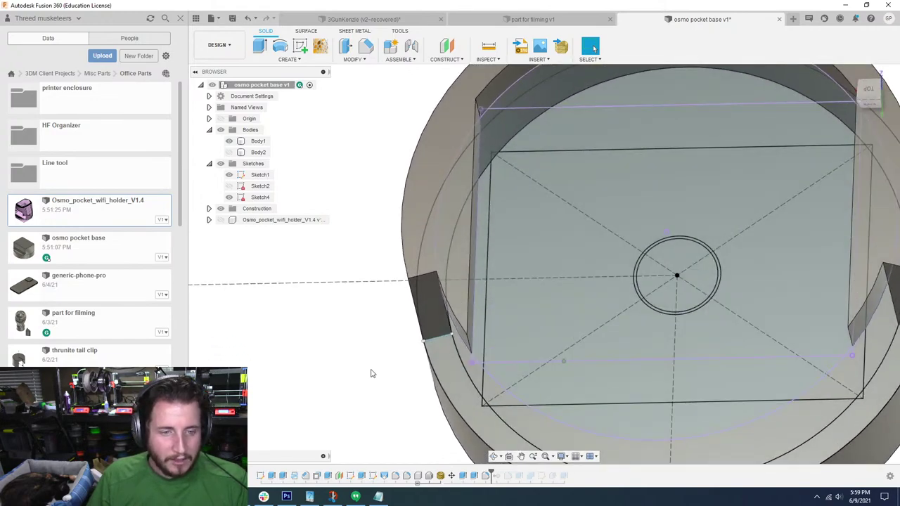
{"action": "double_click", "coordinate": [265, 481]}
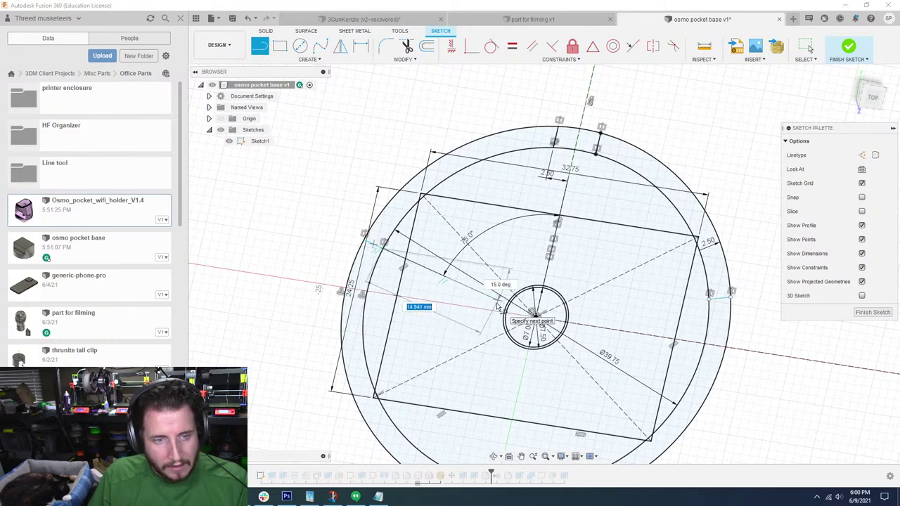
{"action": "left_click", "coordinate": [497, 307]}
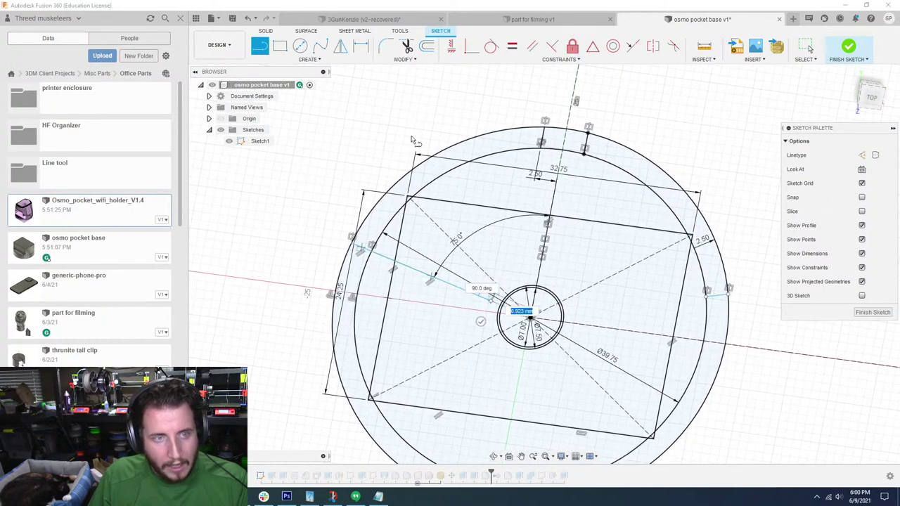
Mirror the new inner line across the dashed centreline and finish the sketch
{"action": "left_click", "coordinate": [342, 47]}
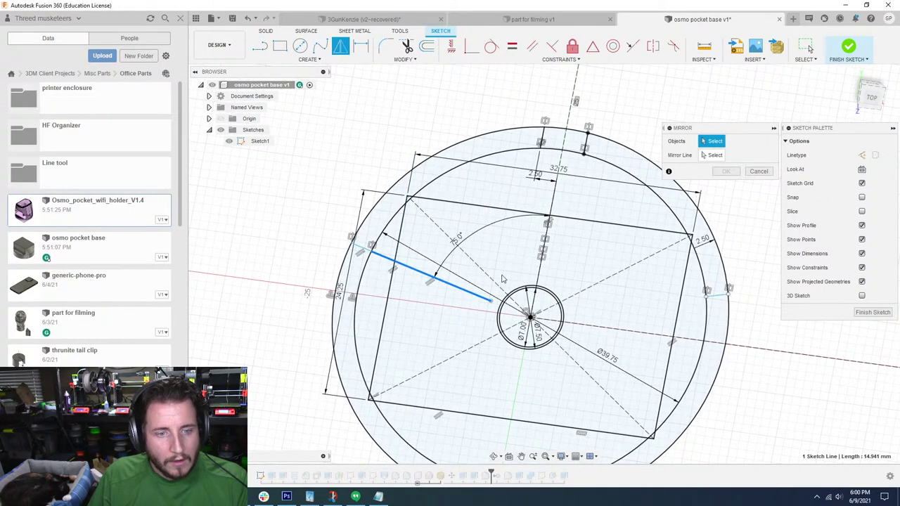
{"action": "left_click", "coordinate": [552, 207]}
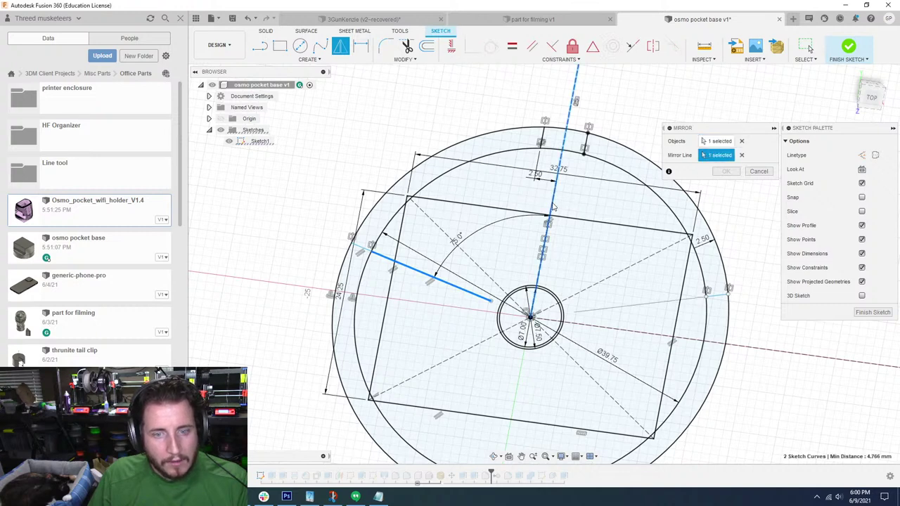
{"action": "left_click", "coordinate": [727, 171]}
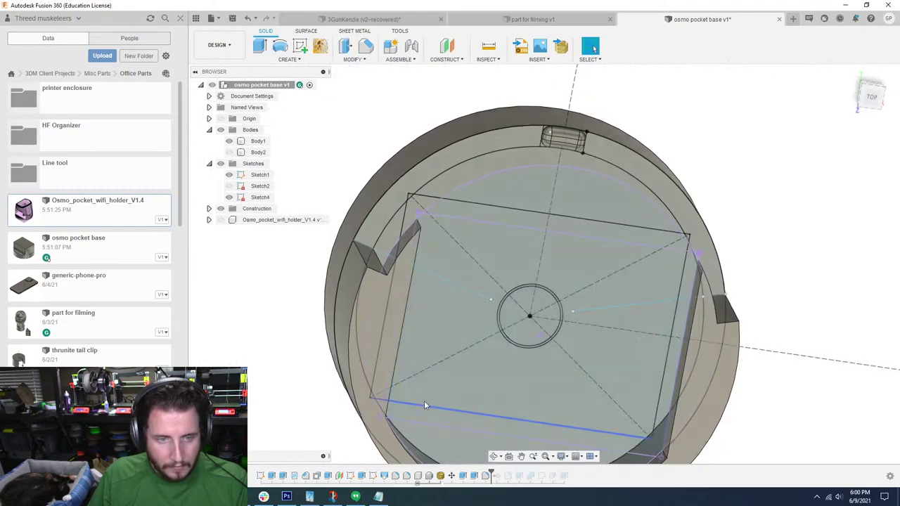
Check the extrusion settings of the small rim tab and of the two side segments without changing them
{"action": "mouse_move", "coordinate": [424, 401]}
{"action": "middle_mouse_down", "text": "shift"}
{"action": "mouse_move", "coordinate": [347, 310]}
{"action": "mouse_move", "coordinate": [358, 340]}
{"action": "mouse_move", "coordinate": [456, 314]}
{"action": "mouse_move", "coordinate": [521, 253]}
{"action": "mouse_move", "coordinate": [660, 204]}
{"action": "middle_mouse_up", "text": "shift"}
{"action": "left_click", "coordinate": [667, 196]}
{"action": "middle_click_drag", "start_coordinate": [599, 257], "coordinate": [637, 287], "text": "shift"}
{"action": "left_click", "coordinate": [637, 287]}
{"action": "middle_click_drag", "start_coordinate": [346, 433], "coordinate": [376, 303], "text": "shift"}
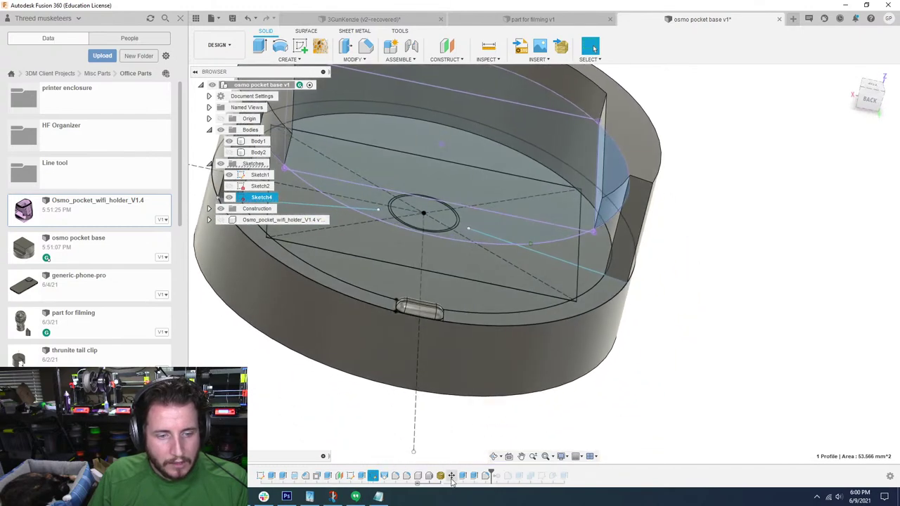
{"action": "double_click", "coordinate": [474, 476]}
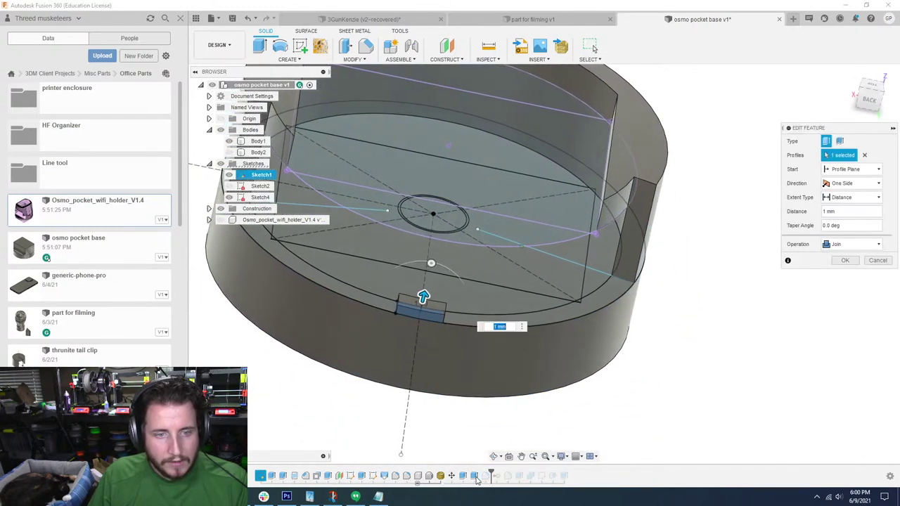
{"action": "left_click", "coordinate": [870, 261]}
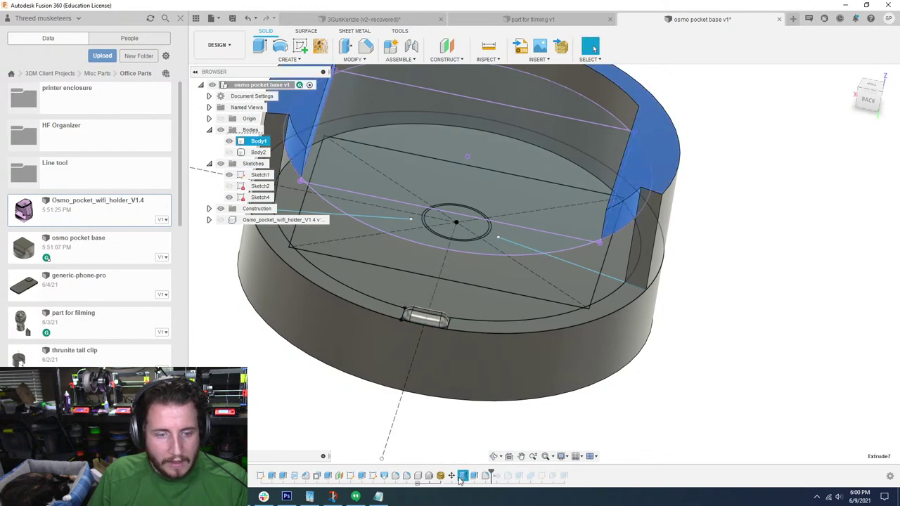
{"action": "double_click", "coordinate": [372, 476]}
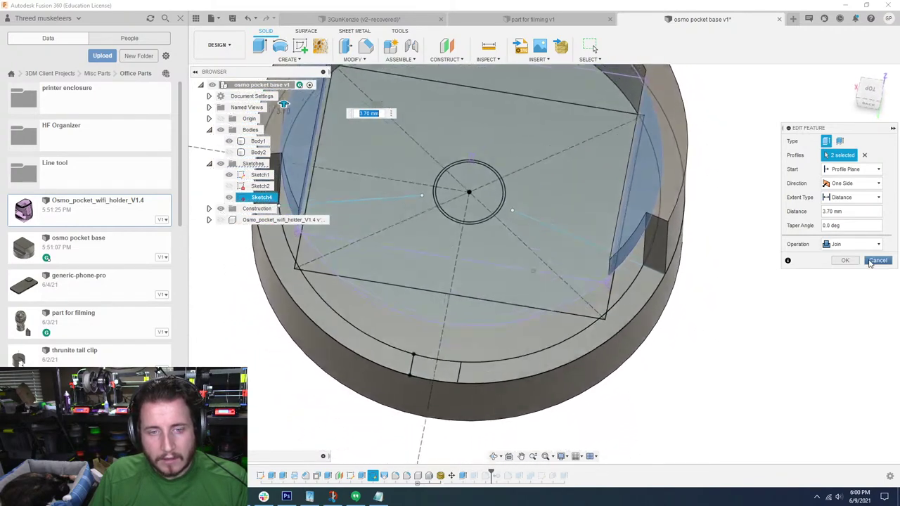
{"action": "left_click", "coordinate": [878, 261]}
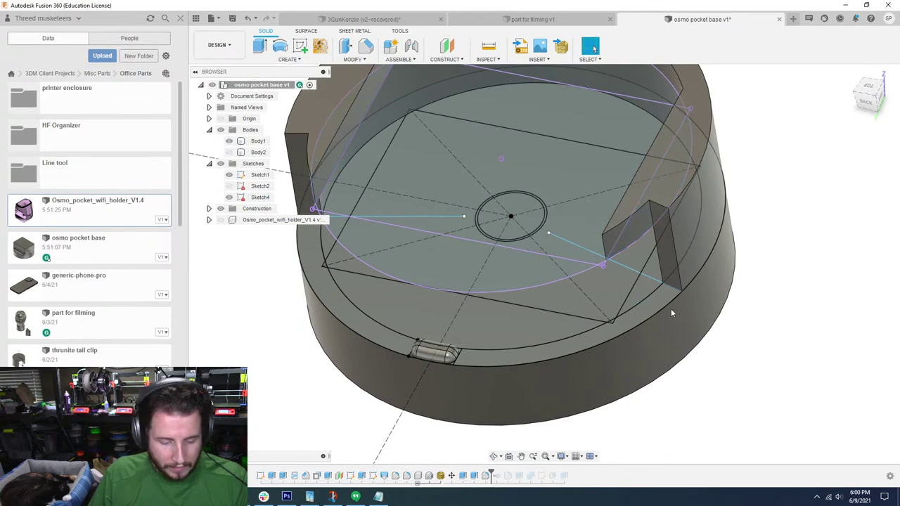
Cut the two Sketch1 profiles between the inner circle, the rectangle sides and the new inner lines upward by 30 mm
{"action": "key", "text": "e"}
{"action": "left_click", "coordinate": [642, 296]}
{"action": "left_click", "coordinate": [325, 240]}
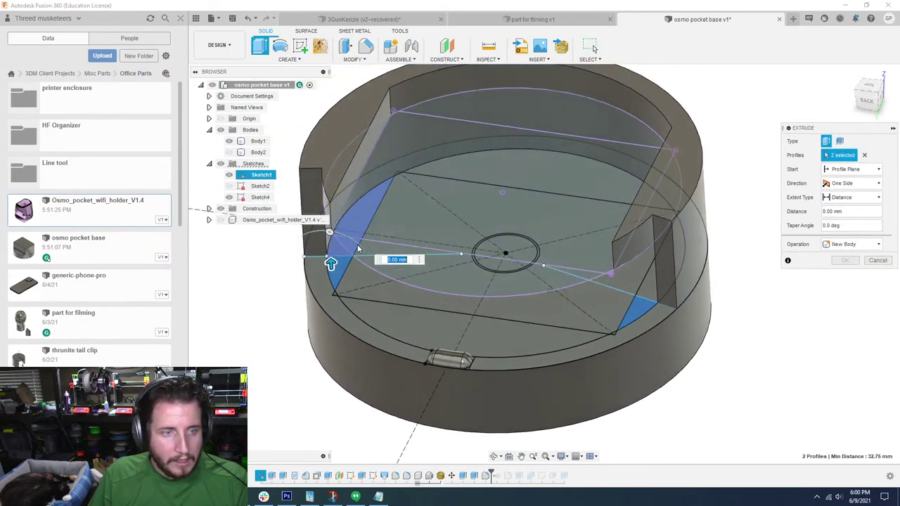
{"action": "left_click_drag", "start_coordinate": [343, 289], "coordinate": [392, 66]}
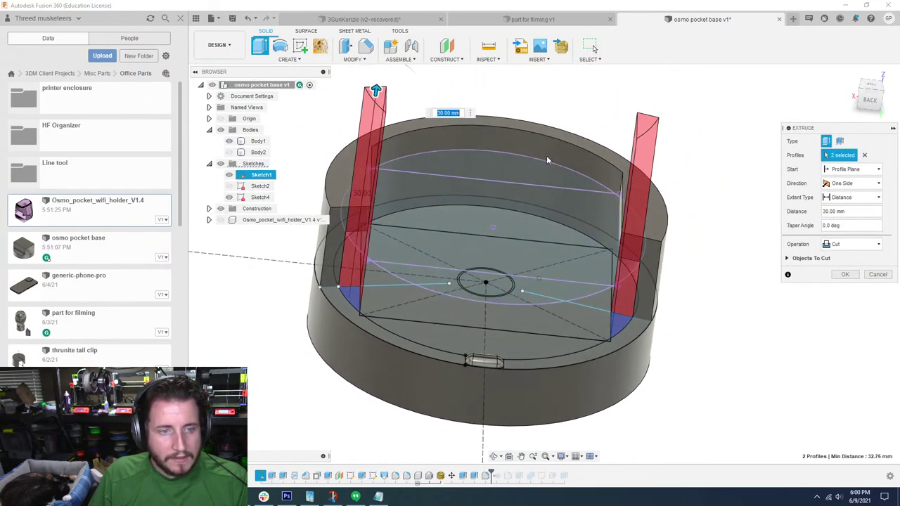
{"action": "left_click", "coordinate": [846, 274]}
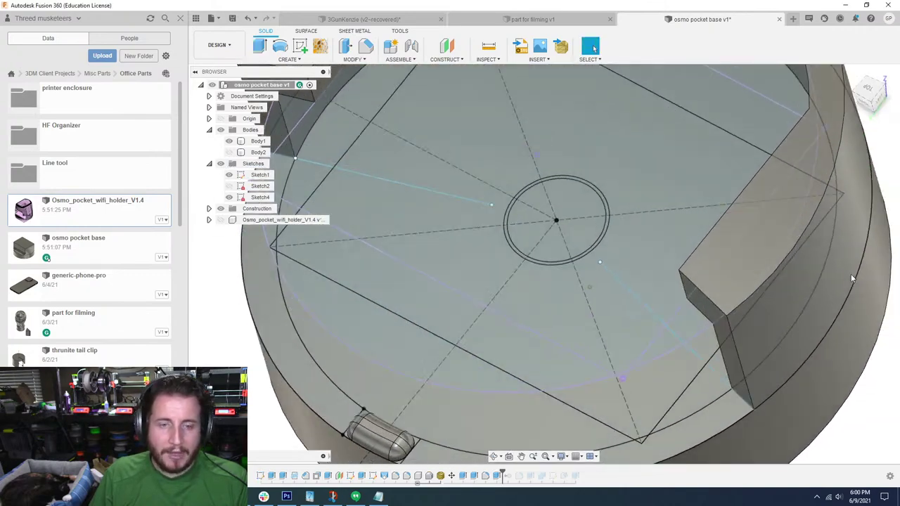
Fillet the vertical inner edges at the free ends of both side supports with a 3.5 mm radius
{"action": "key", "text": "f"}
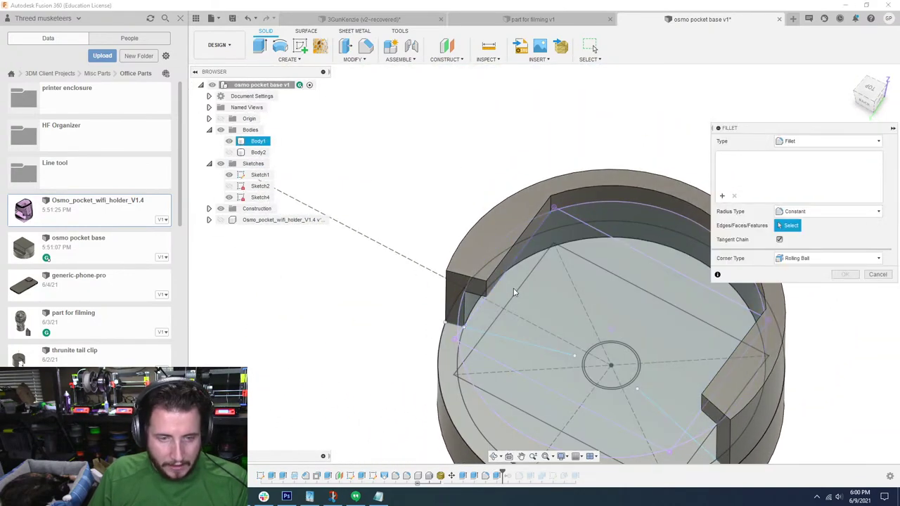
{"action": "middle_click_drag", "start_coordinate": [513, 288], "coordinate": [471, 296], "text": "shift"}
{"action": "scroll", "coordinate": [473, 274], "scroll_direction": "up", "scroll_amount": 5}
{"action": "left_click", "coordinate": [455, 246]}
{"action": "middle_click_drag", "start_coordinate": [454, 246], "coordinate": [562, 277], "text": "shift"}
{"action": "left_click", "coordinate": [384, 185]}
{"action": "middle_click_drag", "start_coordinate": [385, 185], "coordinate": [558, 271], "text": "shift"}
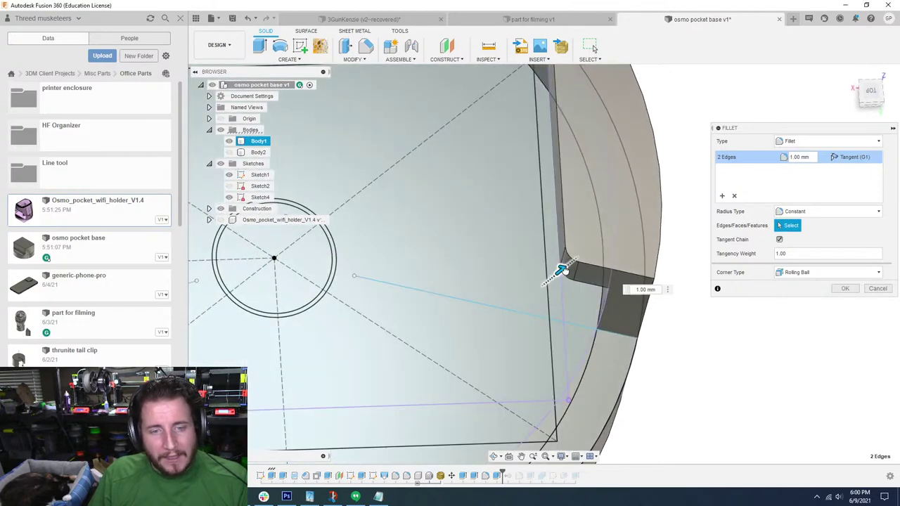
{"action": "left_click_drag", "start_coordinate": [562, 271], "coordinate": [571, 266]}
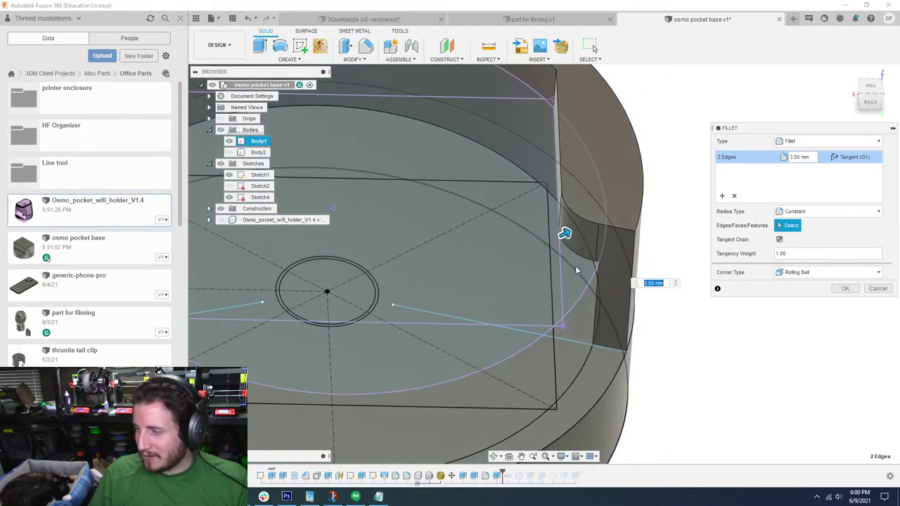
{"action": "middle_click_drag", "start_coordinate": [575, 271], "coordinate": [594, 253], "text": "shift"}
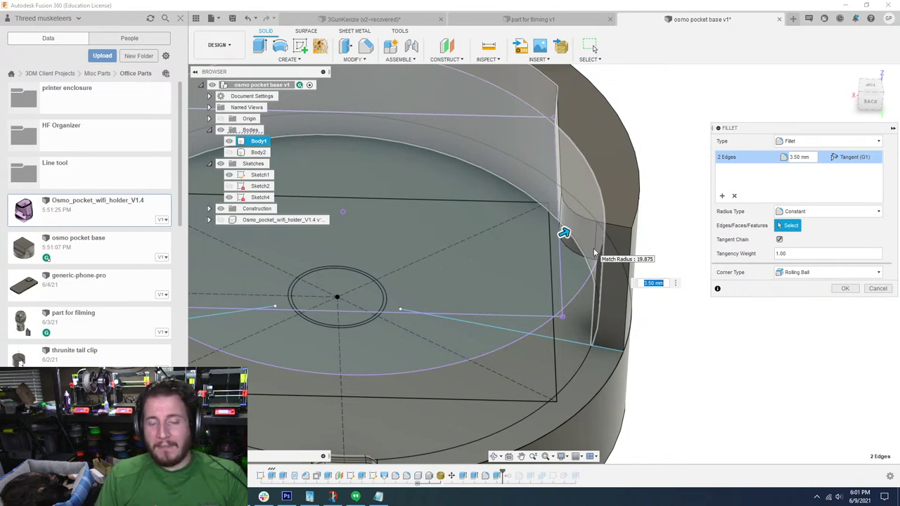
{"action": "scroll", "coordinate": [691, 219], "scroll_direction": "down", "scroll_amount": 5}
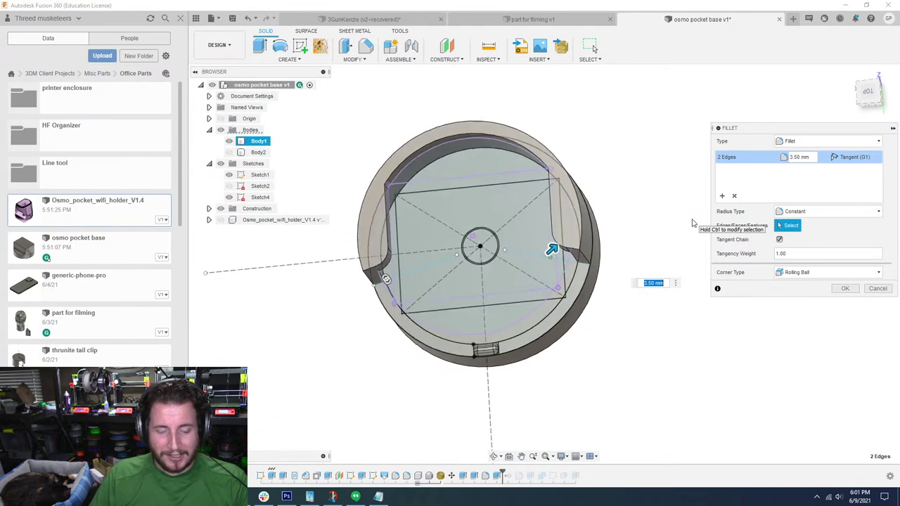
{"action": "scroll", "coordinate": [685, 215], "scroll_direction": "up", "scroll_amount": 5}
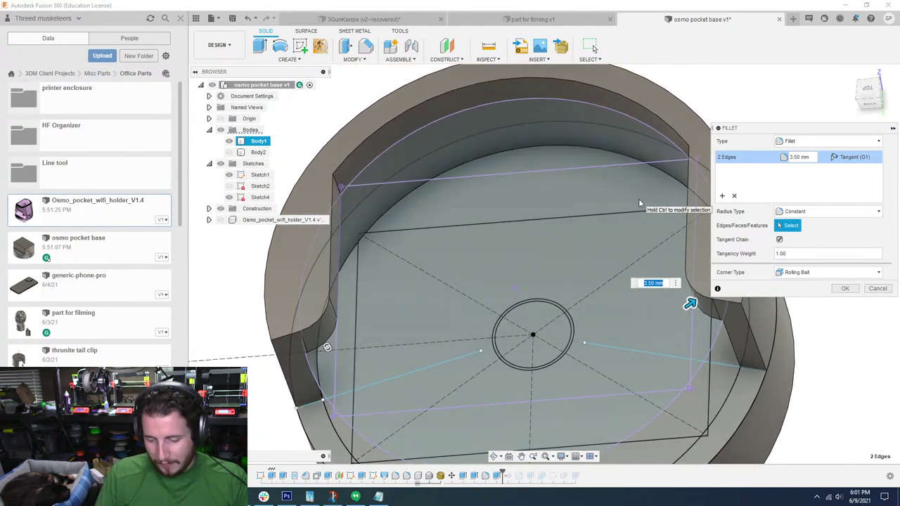
{"action": "middle_click_drag", "start_coordinate": [639, 198], "coordinate": [617, 188], "text": "shift"}
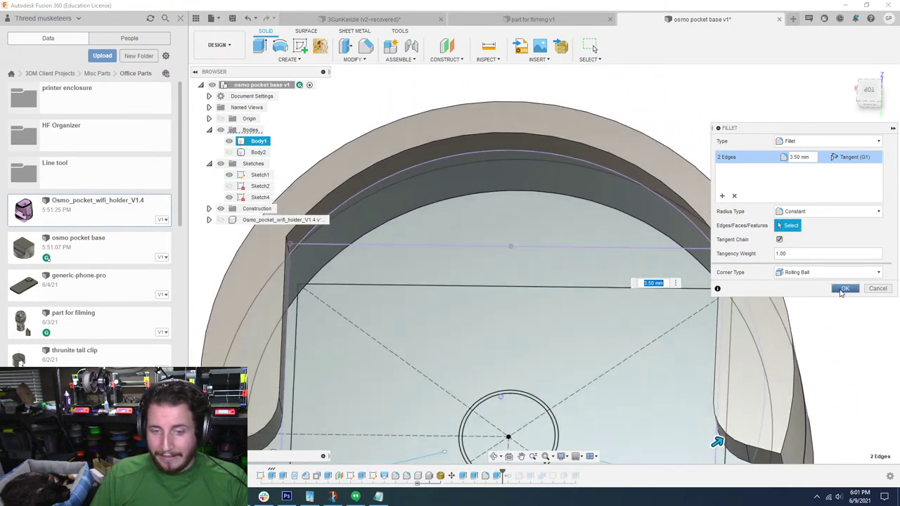
{"action": "left_click", "coordinate": [841, 293]}
Fillet the two vertical inside corners where the side supports meet the curved back wall with a 2 mm radius
{"action": "middle_click_drag", "start_coordinate": [842, 293], "coordinate": [773, 253], "text": "shift"}
{"action": "scroll", "coordinate": [480, 206], "scroll_direction": "up", "scroll_amount": 2}
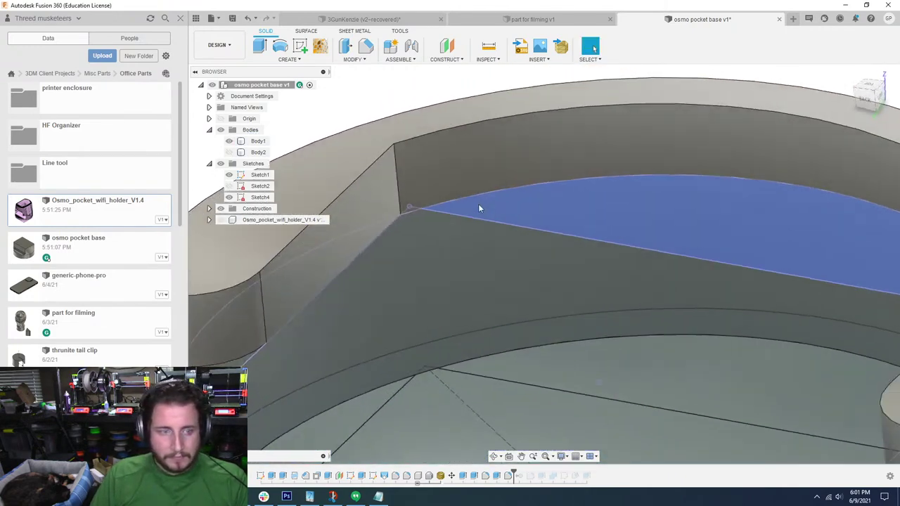
{"action": "key", "text": "f"}
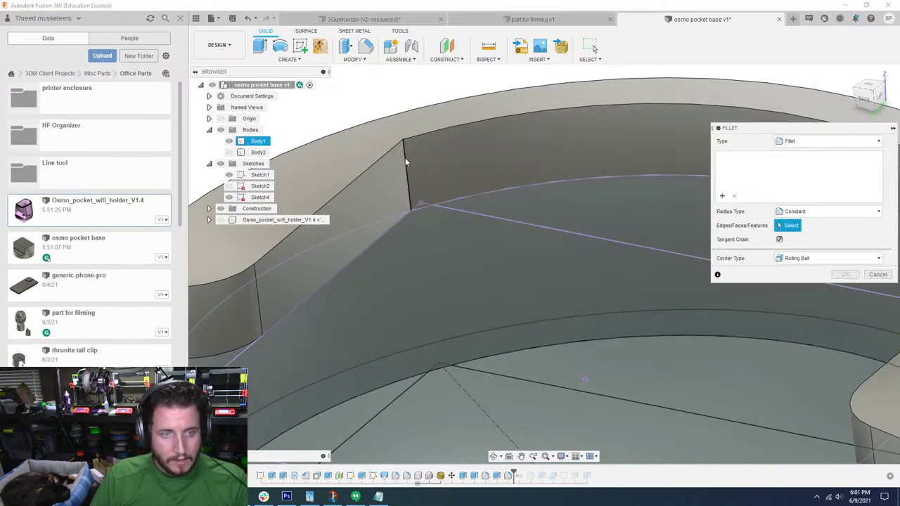
{"action": "left_click", "coordinate": [405, 158]}
{"action": "middle_click_drag", "start_coordinate": [405, 157], "coordinate": [547, 194], "text": "shift"}
{"action": "left_click", "coordinate": [544, 188]}
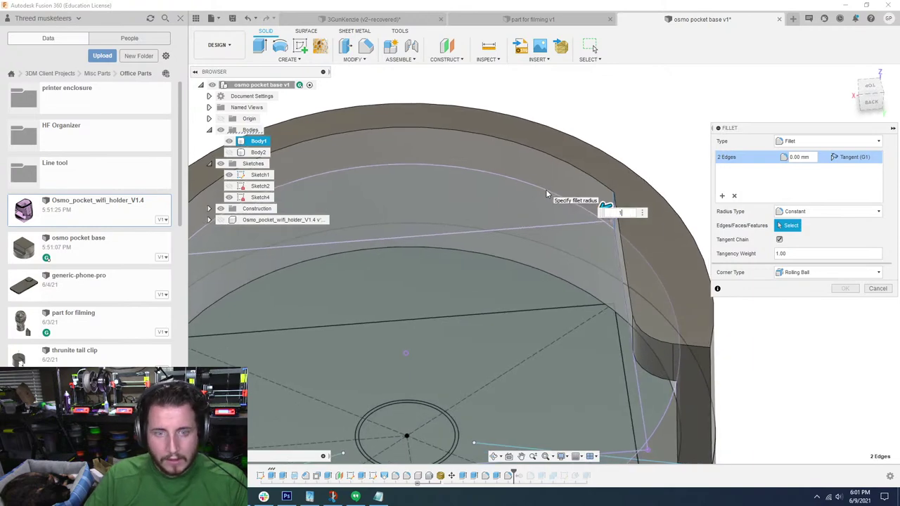
{"action": "type", "text": "1"}
{"action": "key", "text": "BackSpace"}
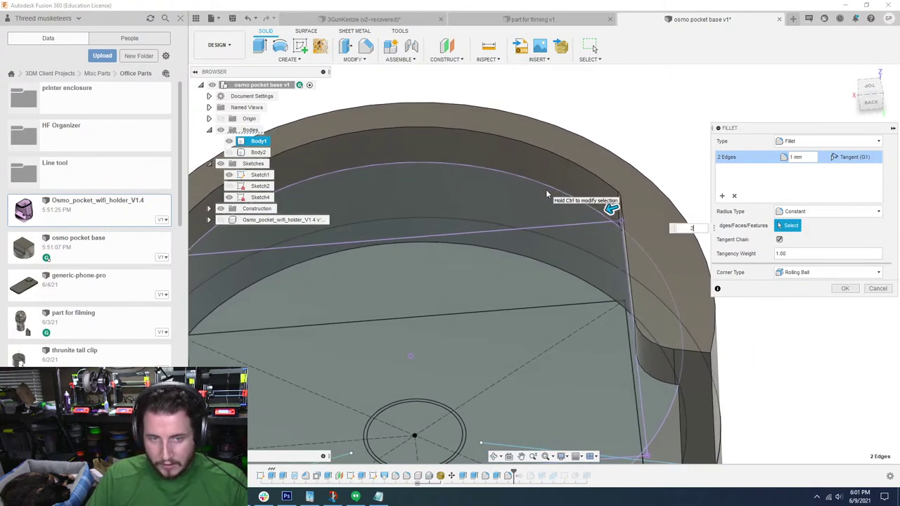
{"action": "type", "text": "2"}
{"action": "left_click", "coordinate": [844, 289]}
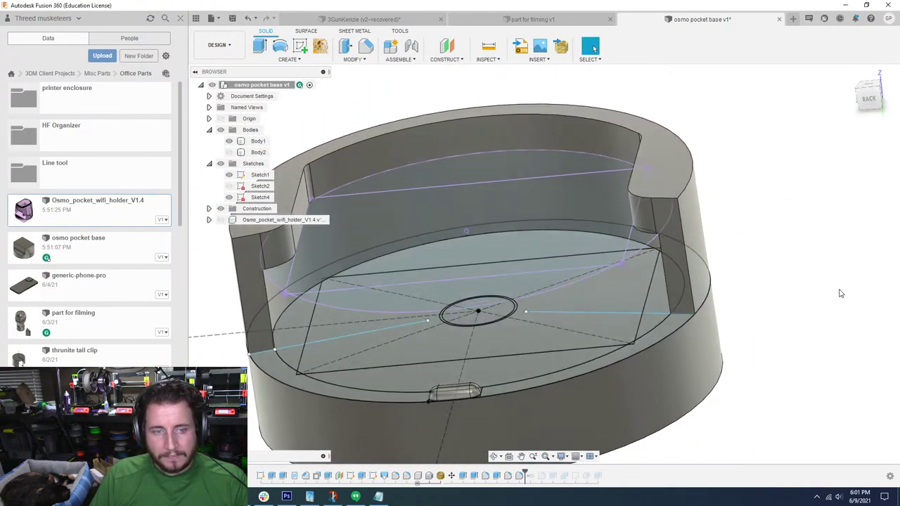
Hide Sketch1 and Sketch4 and fit the whole model in view
{"action": "left_click", "coordinate": [229, 176]}
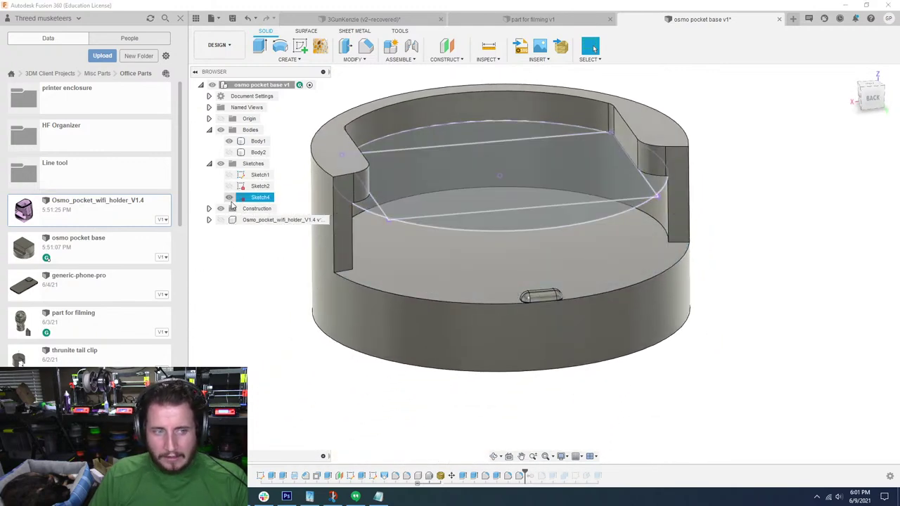
{"action": "left_click", "coordinate": [229, 198]}
{"action": "key", "text": "F6"}
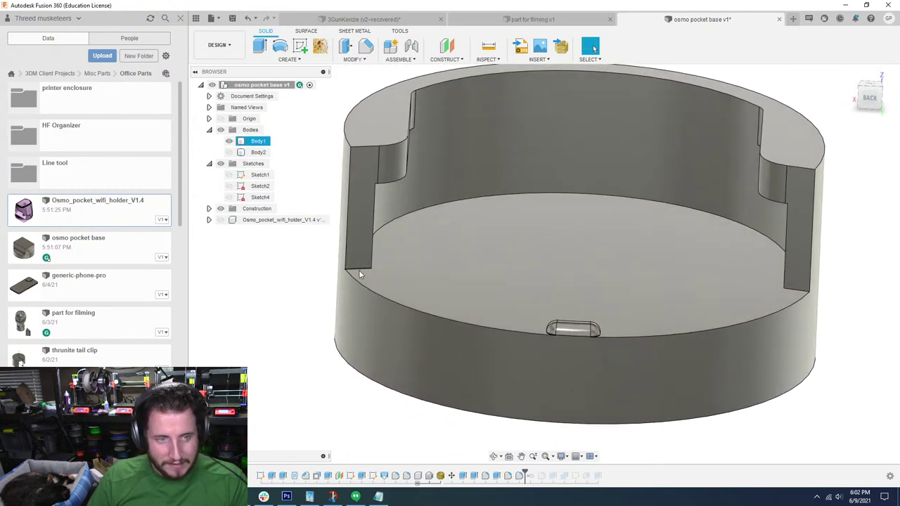
Set up a 1 mm fillet on the raised wall's top inner and outer edges and the outer vertical edges of both support ends
{"action": "key", "text": "f"}
{"action": "left_click", "coordinate": [372, 145]}
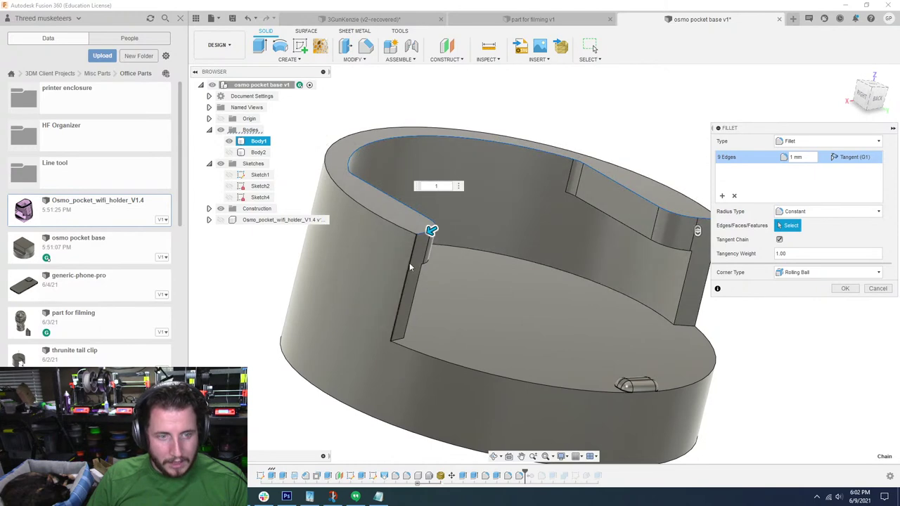
{"action": "left_click", "coordinate": [411, 263]}
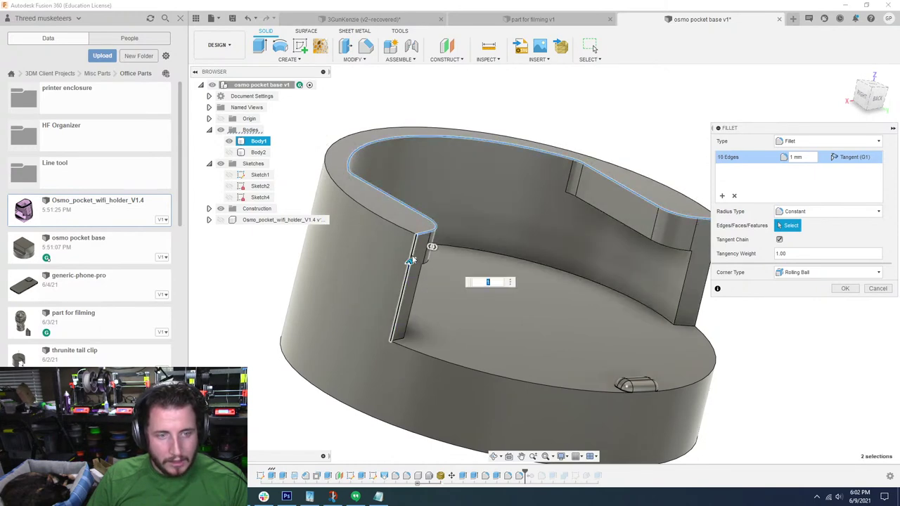
{"action": "left_click", "coordinate": [406, 227]}
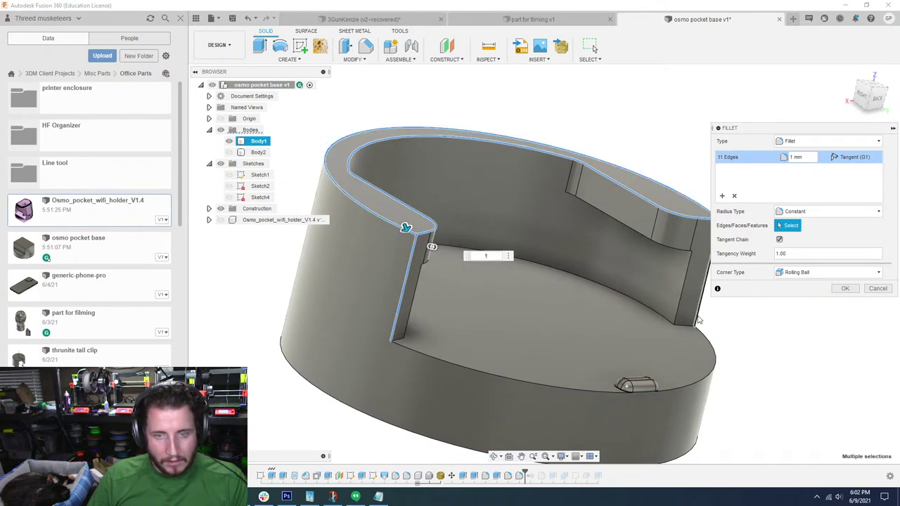
{"action": "left_click", "coordinate": [698, 317]}
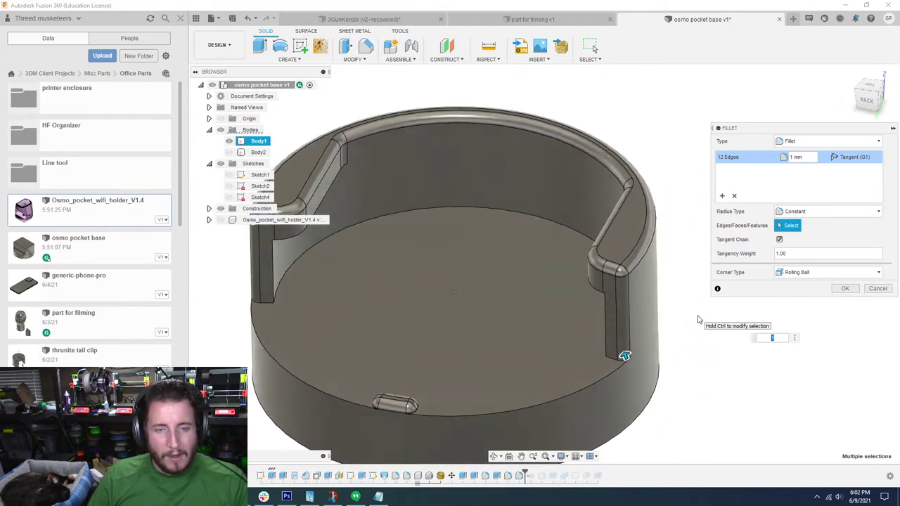
{"action": "middle_click_drag", "start_coordinate": [698, 320], "coordinate": [716, 240], "text": "shift"}
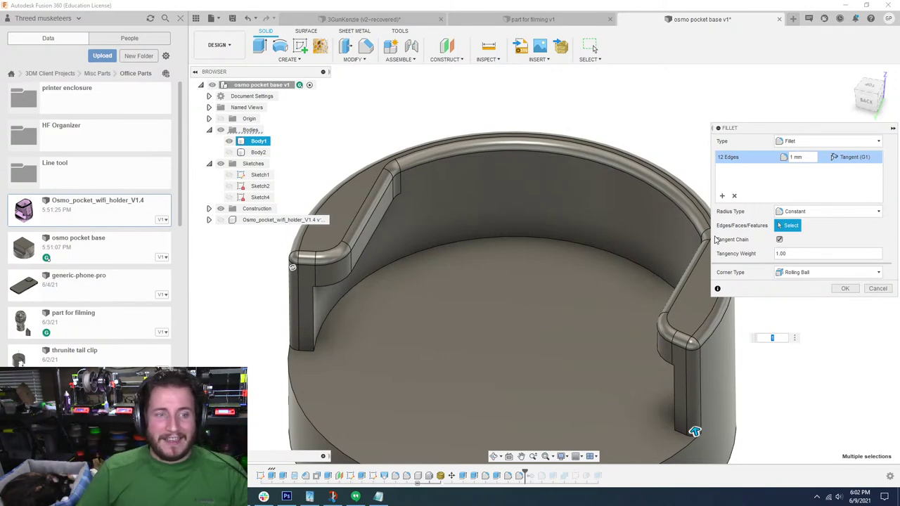
Add the inner vertical edges of both support end faces to the 1 mm fillet
{"action": "middle_click_drag", "start_coordinate": [715, 239], "coordinate": [432, 237], "text": "shift"}
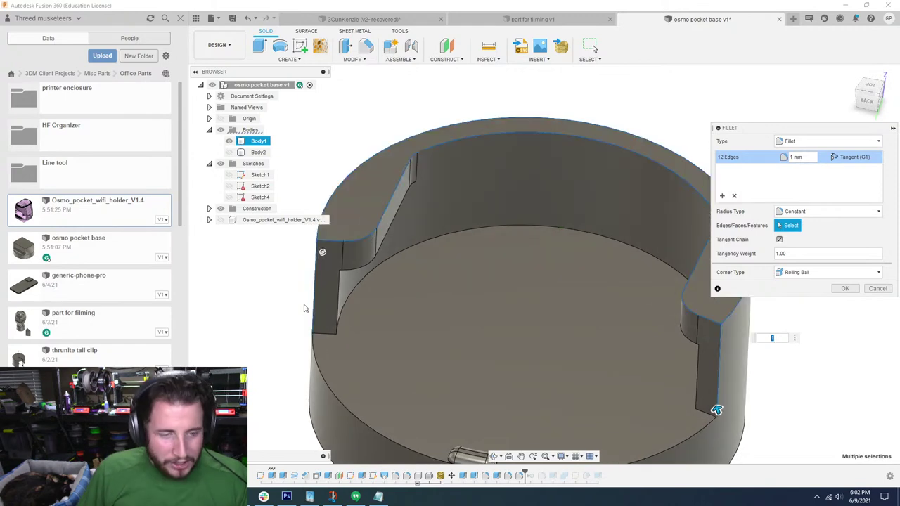
{"action": "left_click", "coordinate": [339, 303]}
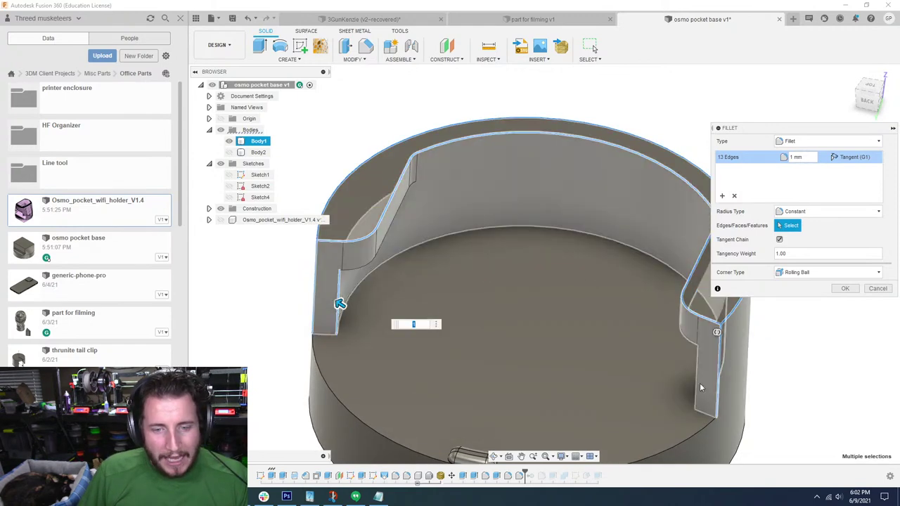
{"action": "left_click", "coordinate": [692, 352]}
{"action": "scroll", "coordinate": [520, 310], "scroll_direction": "down", "scroll_amount": 1}
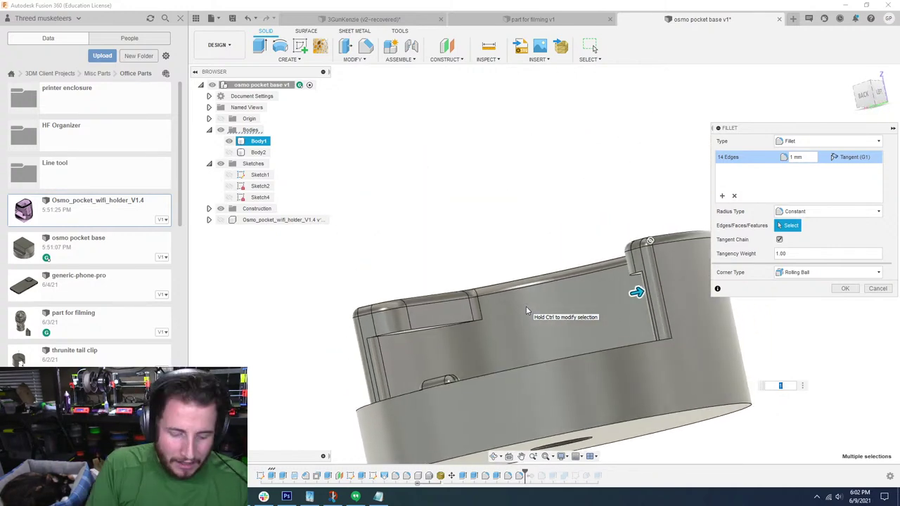
{"action": "left_click", "coordinate": [432, 329]}
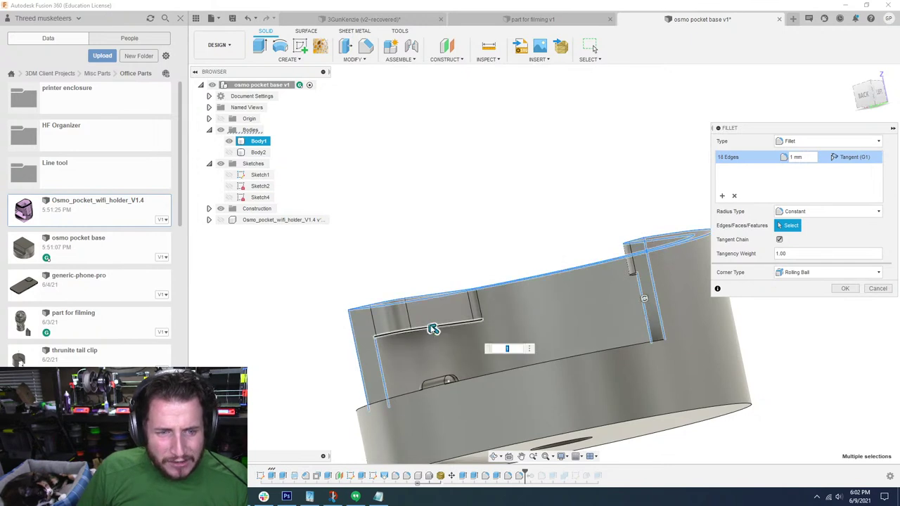
{"action": "middle_click_drag", "start_coordinate": [520, 323], "coordinate": [571, 320], "text": "shift"}
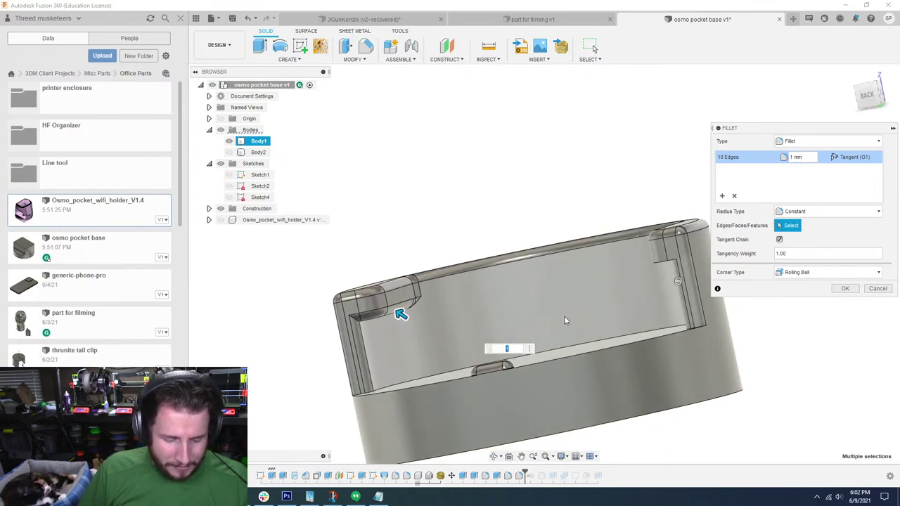
{"action": "left_click", "coordinate": [378, 319]}
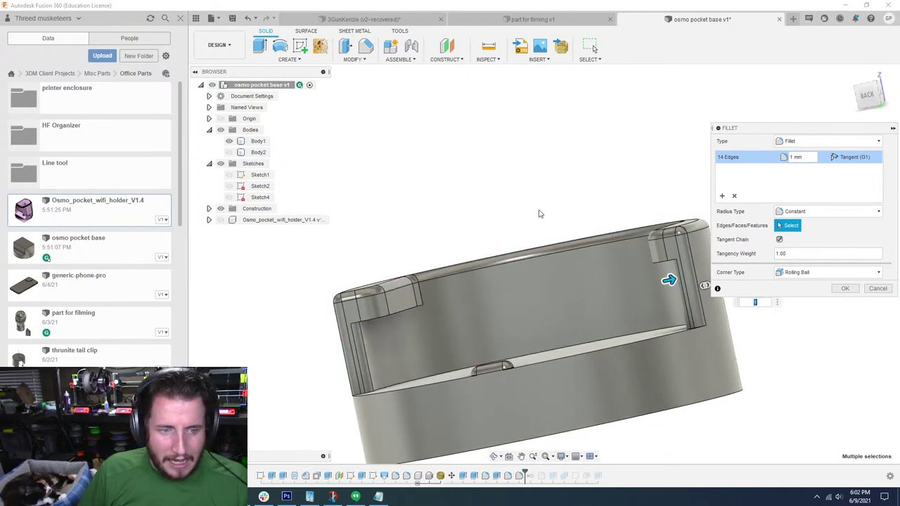
Add the front outer rim edges on both sides of the locating tab to the 1 mm fillet
{"action": "middle_click_drag", "start_coordinate": [540, 212], "coordinate": [554, 186], "text": "shift"}
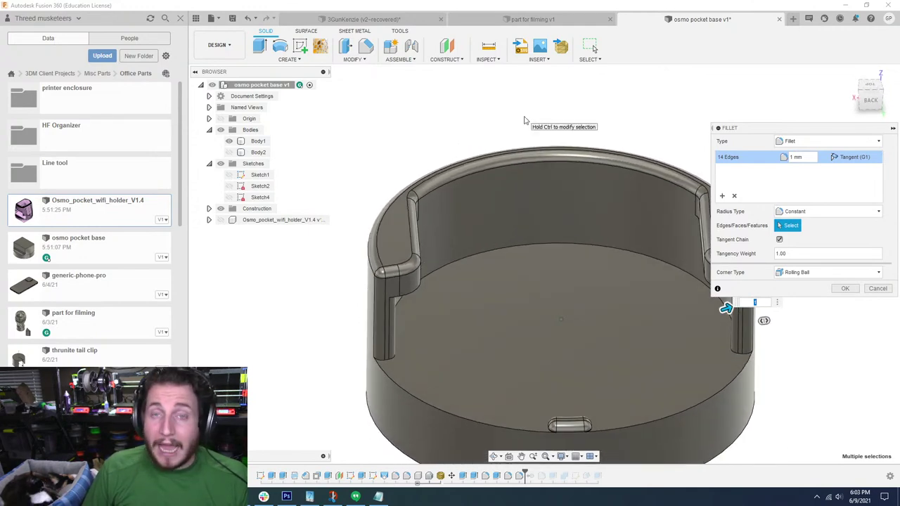
{"action": "key", "text": "ctrl"}
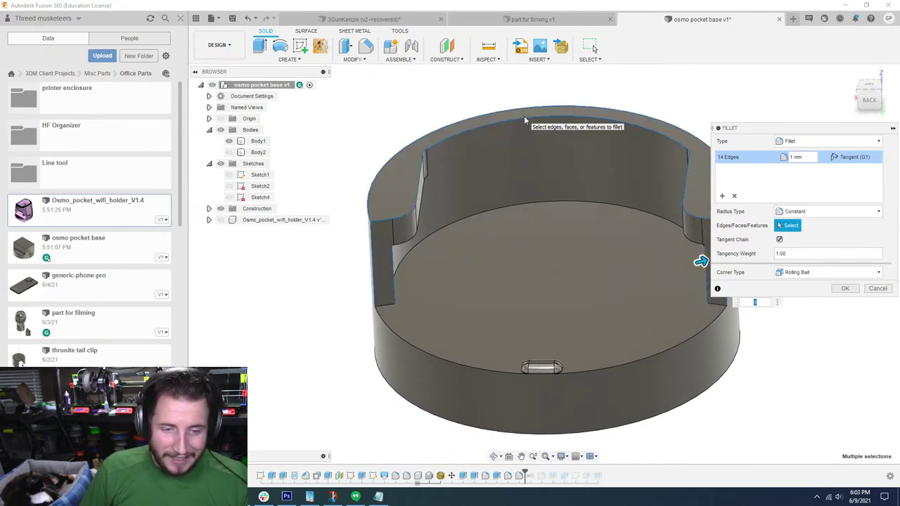
{"action": "left_click", "coordinate": [421, 346]}
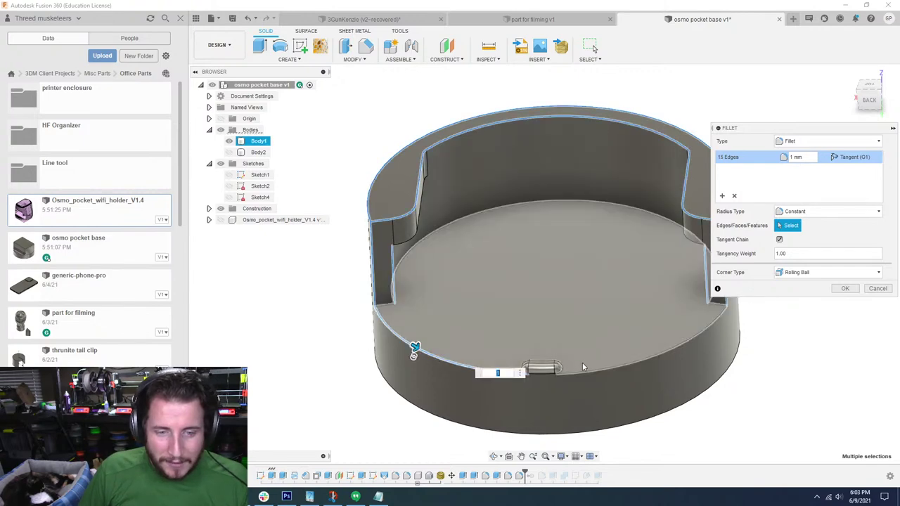
{"action": "left_click", "coordinate": [672, 339]}
{"action": "middle_click_drag", "start_coordinate": [672, 339], "coordinate": [660, 307], "text": "shift"}
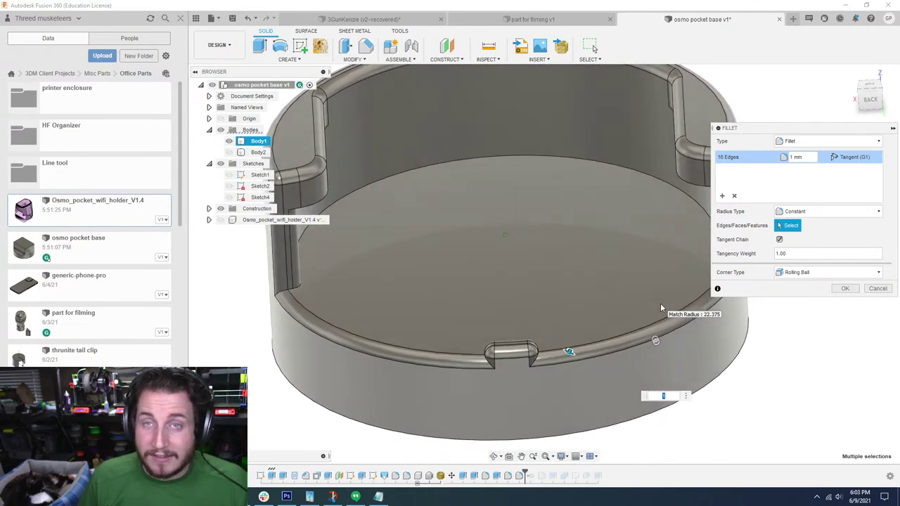
Add the bottom edges of both support end faces to the selection and apply the 1 mm fillet
{"action": "middle_click_drag", "start_coordinate": [660, 303], "coordinate": [321, 261], "text": "shift"}
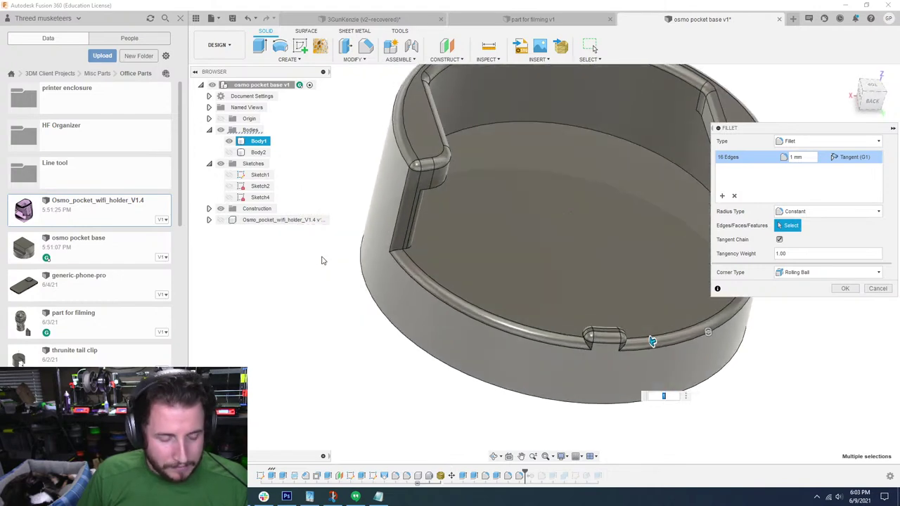
{"action": "left_click", "coordinate": [407, 249]}
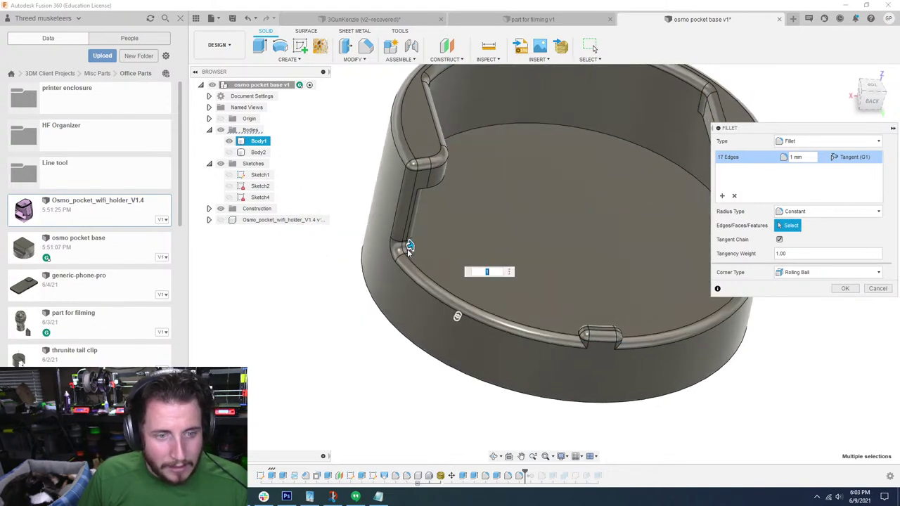
{"action": "middle_click_drag", "start_coordinate": [407, 249], "coordinate": [558, 260], "text": "shift"}
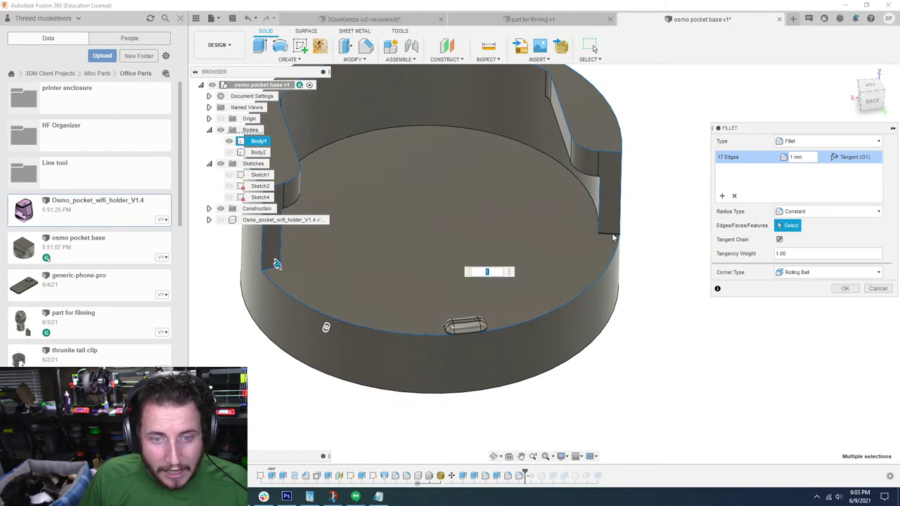
{"action": "left_click", "coordinate": [611, 235]}
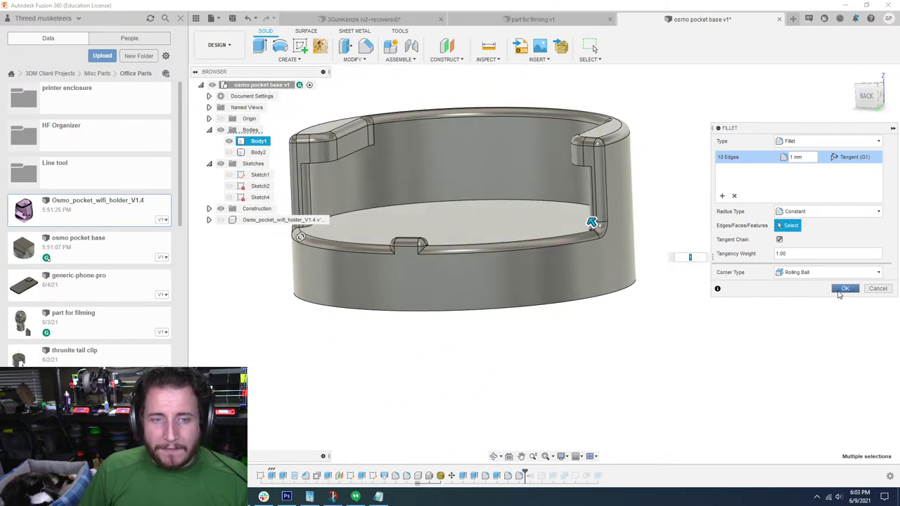
{"action": "left_click", "coordinate": [838, 291]}
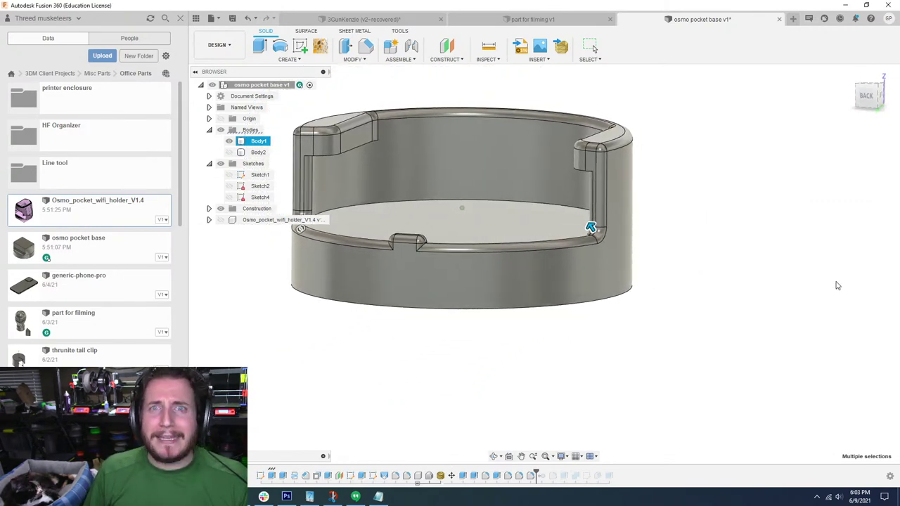
{"action": "key", "text": "Escape"}
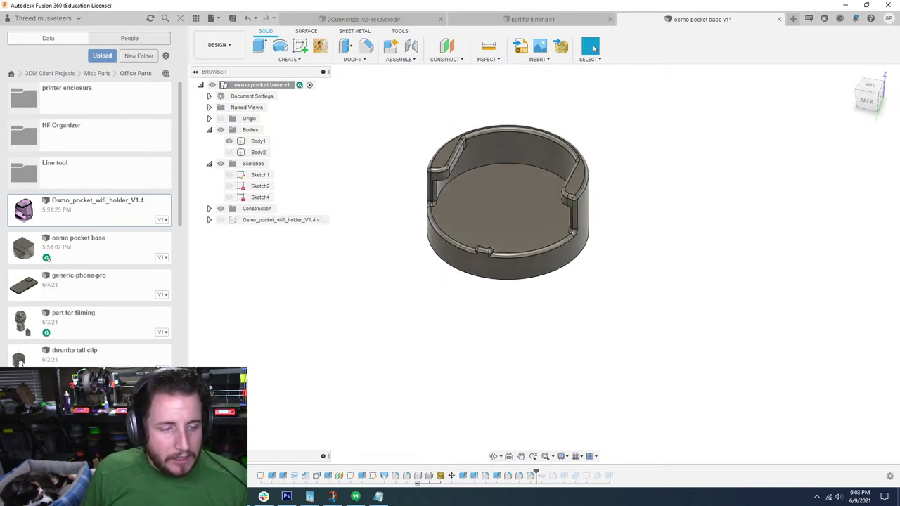
Launch PrusaSlicer by searching for "pru" in Windows
{"action": "key", "text": "super"}
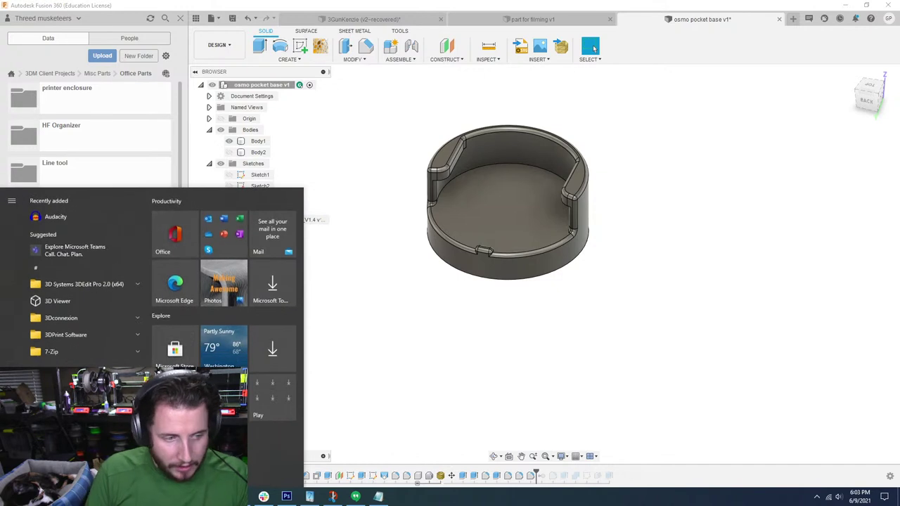
{"action": "type", "text": "pru"}
{"action": "key", "text": "Return"}
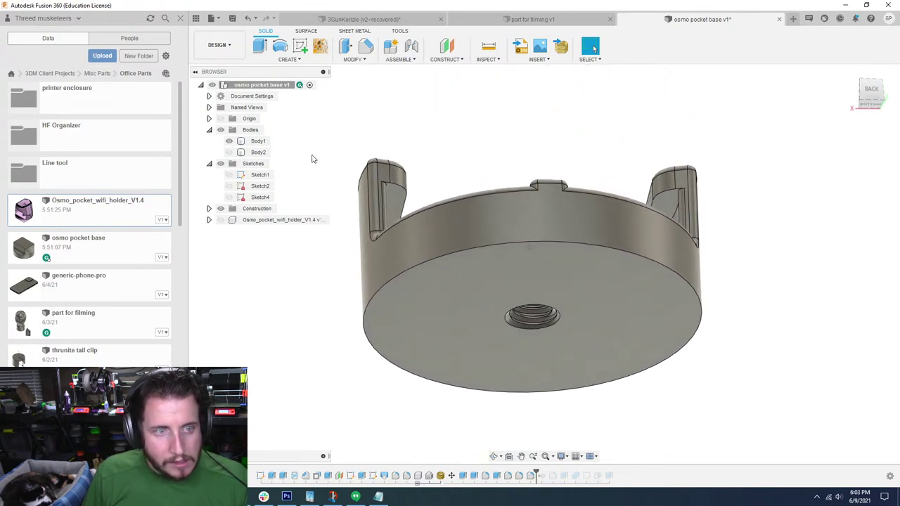
Chamfer the outer bottom edge of the base by 0.5 mm with an equal-distance chamfer
{"action": "left_click", "coordinate": [292, 61]}
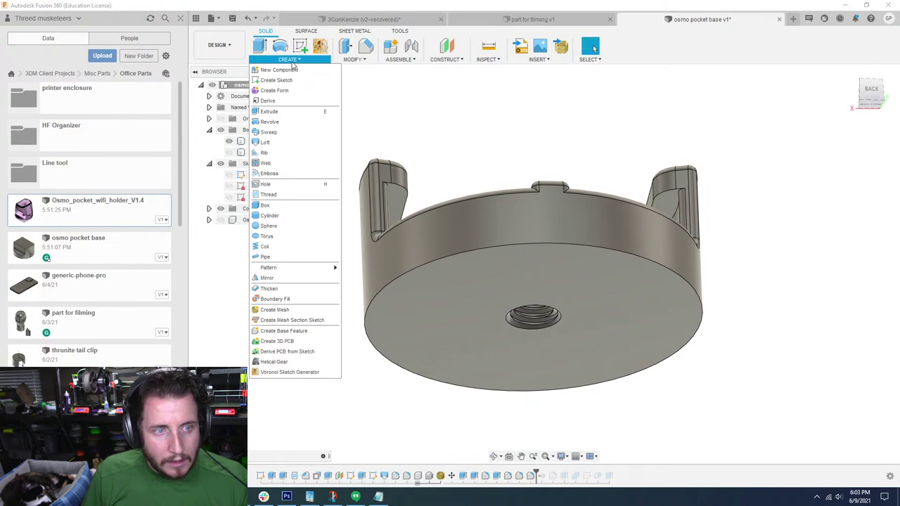
{"action": "left_click", "coordinate": [365, 46]}
{"action": "left_click", "coordinate": [475, 253]}
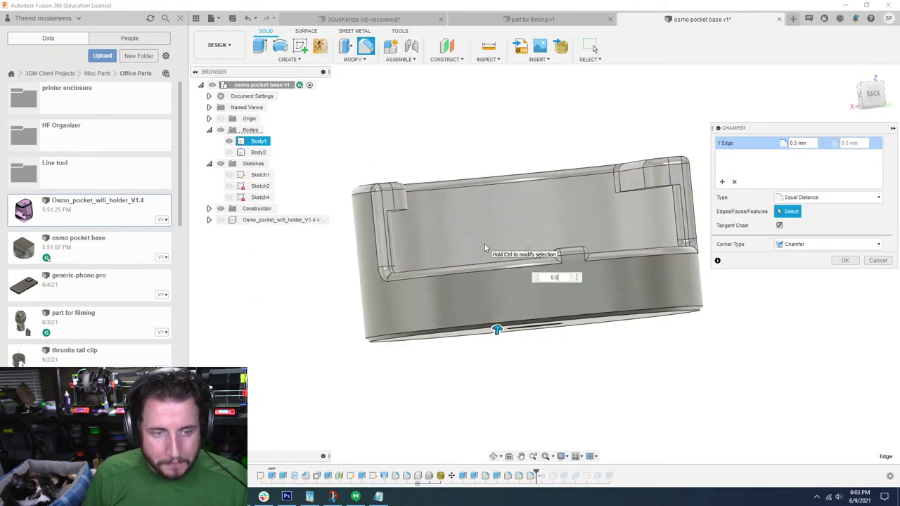
{"action": "left_click", "coordinate": [836, 261]}
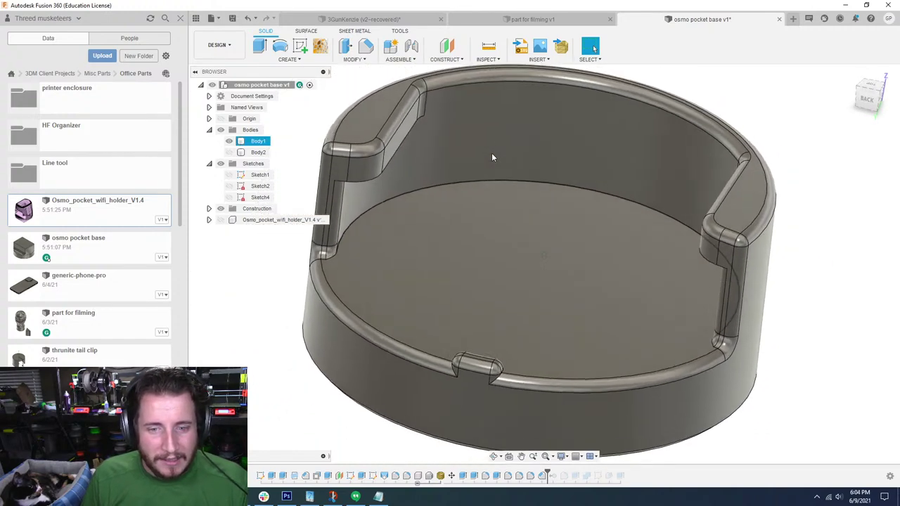
Save the osmo pocket base design as a new version
{"action": "scroll", "coordinate": [492, 157], "scroll_direction": "down", "scroll_amount": 3}
{"action": "left_click", "coordinate": [331, 396]}
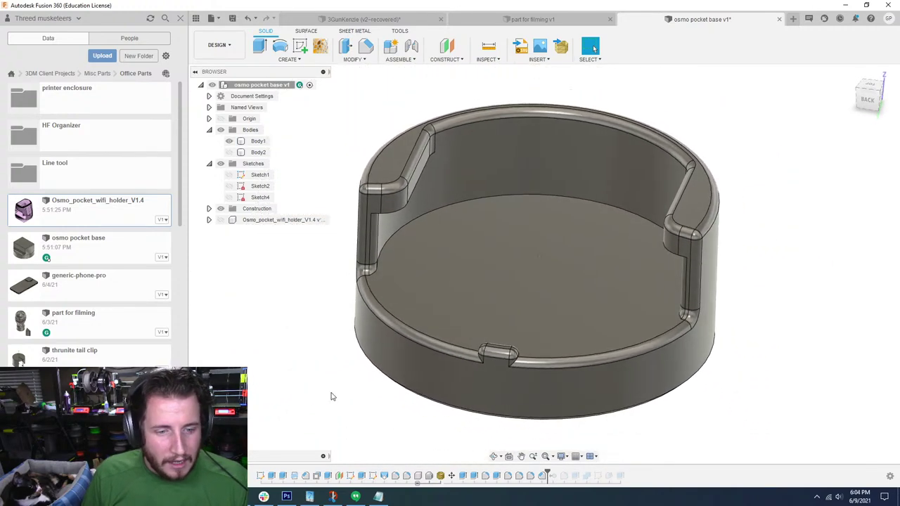
{"action": "left_click", "coordinate": [232, 17]}
{"action": "left_click", "coordinate": [460, 259]}
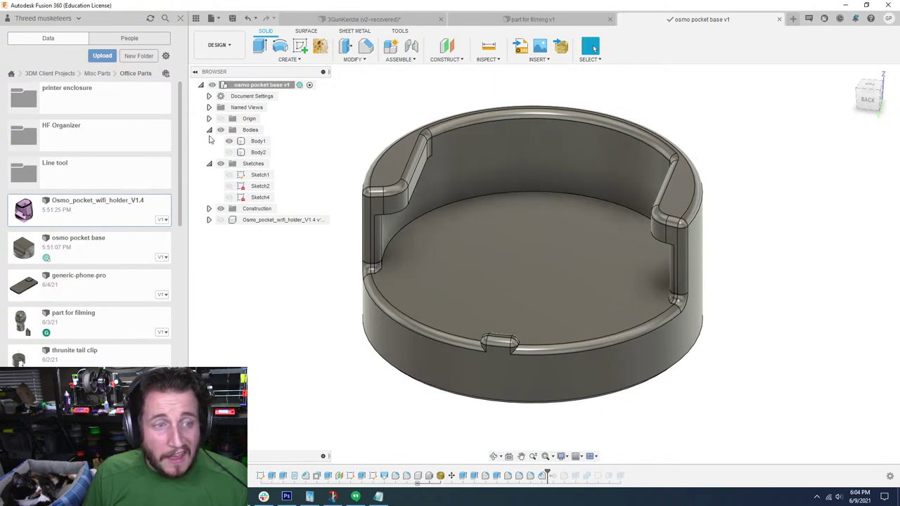
Export the top-level osmo pocket base component as an STL file
{"action": "right_click", "coordinate": [252, 85]}
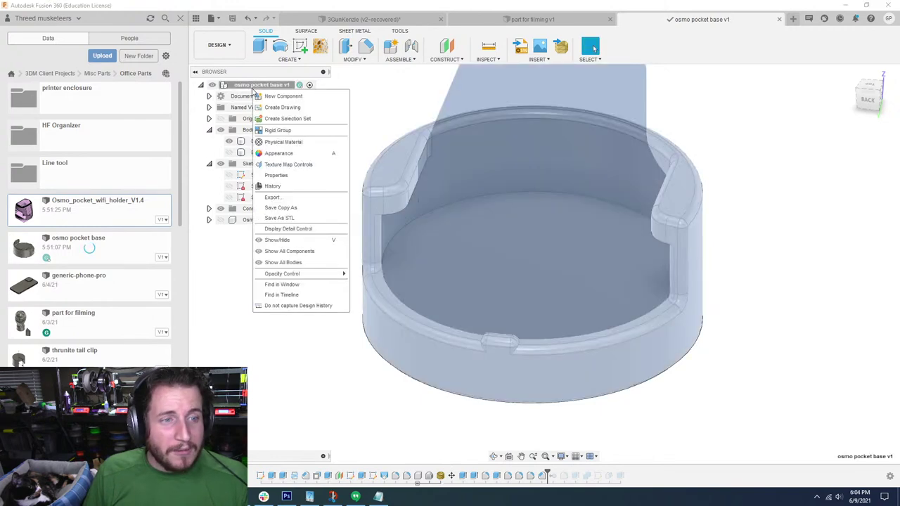
{"action": "left_click", "coordinate": [295, 219]}
{"action": "left_click", "coordinate": [852, 274]}
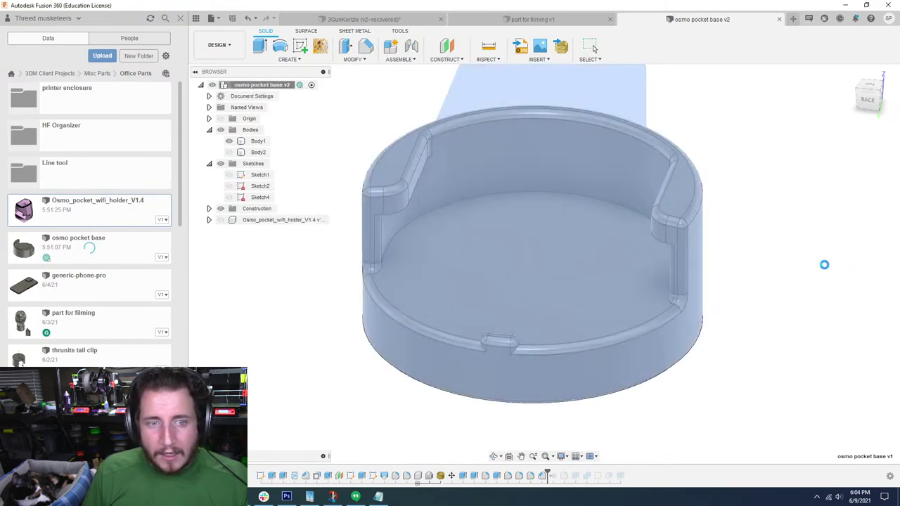
{"action": "key", "text": "Return"}
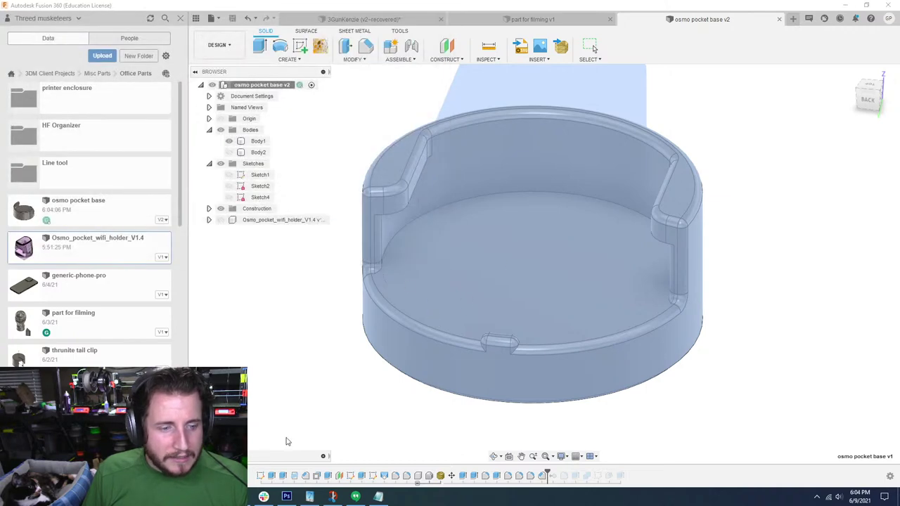
Switch to the empty PrusaSlicer project and choose the Original Prusa i3 MK3S & MK3S+ system printer preset
{"action": "mouse_move", "coordinate": [379, 496]}
{"action": "left_click", "coordinate": [651, 451]}
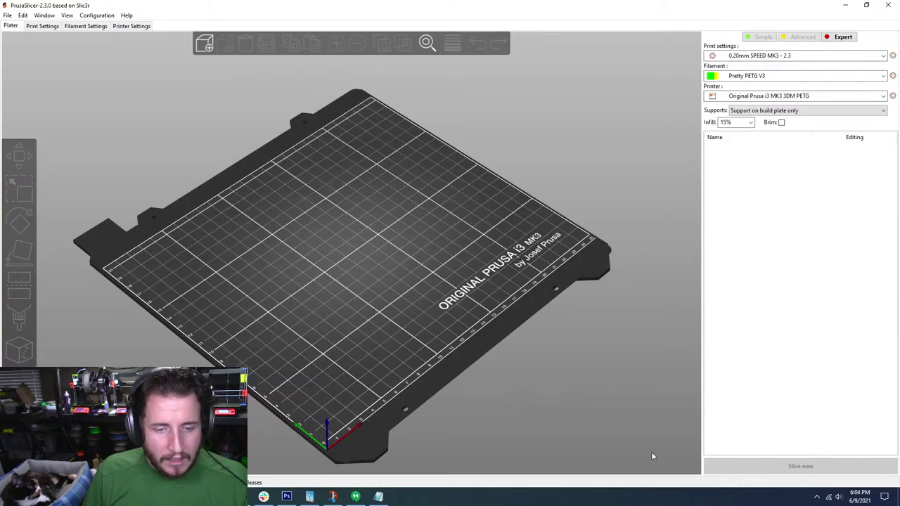
{"action": "left_click_drag", "start_coordinate": [498, 353], "coordinate": [708, 207]}
{"action": "left_click", "coordinate": [814, 96]}
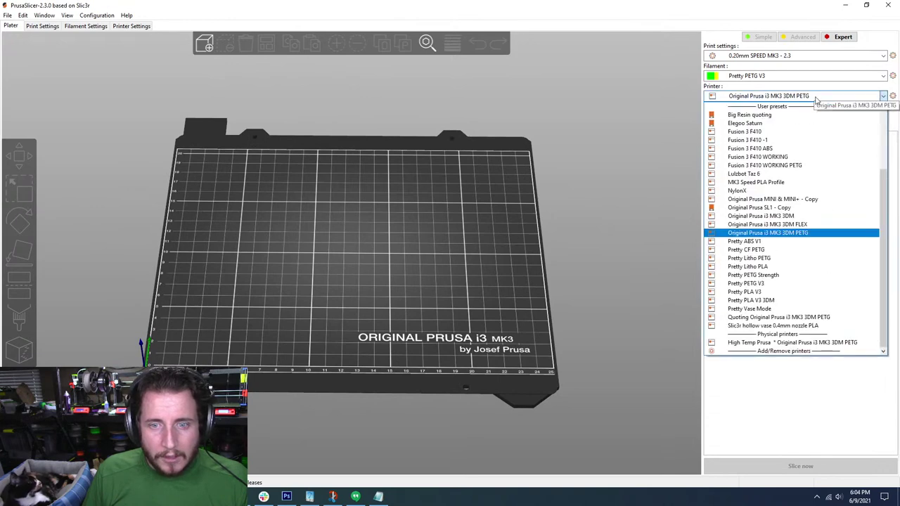
{"action": "scroll", "coordinate": [793, 156], "scroll_direction": "up", "scroll_amount": 4}
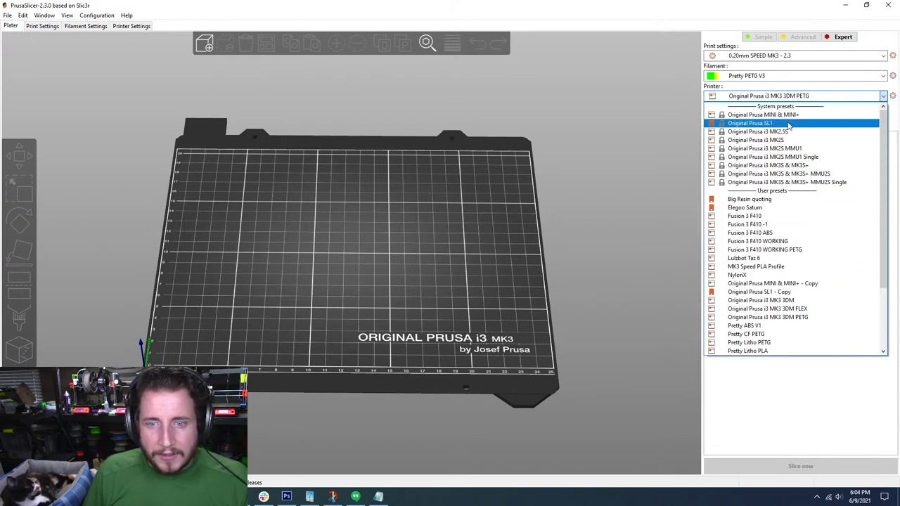
{"action": "left_click", "coordinate": [749, 83]}
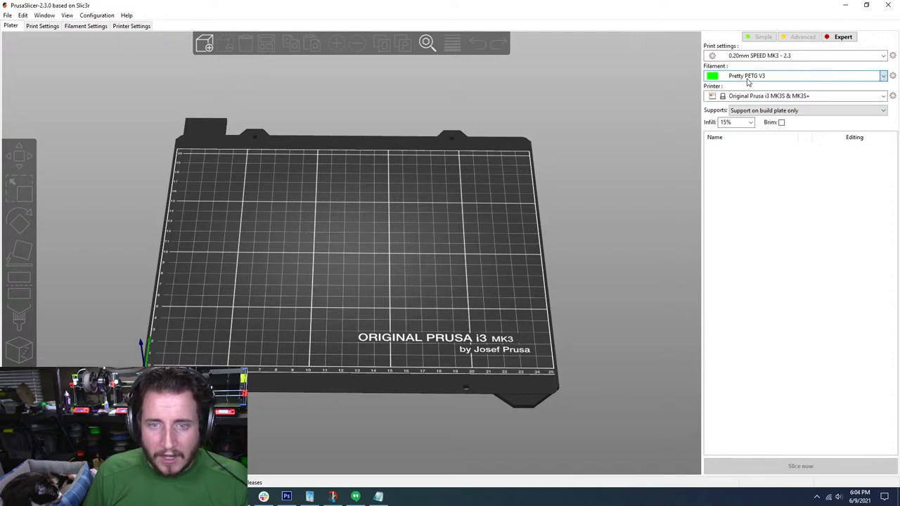
Set the filament preset to Generic PETG
{"action": "left_click", "coordinate": [748, 76]}
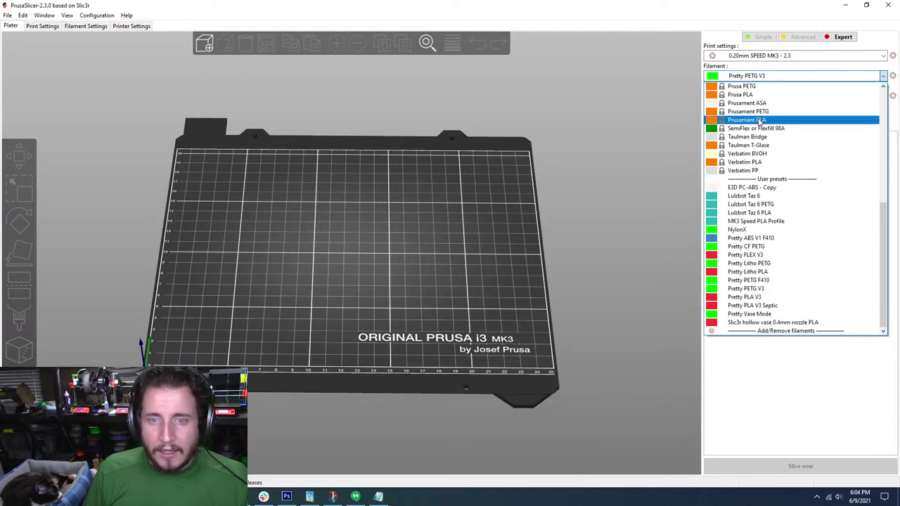
{"action": "scroll", "coordinate": [759, 134], "scroll_direction": "up", "scroll_amount": 3}
{"action": "scroll", "coordinate": [760, 134], "scroll_direction": "up", "scroll_amount": 4}
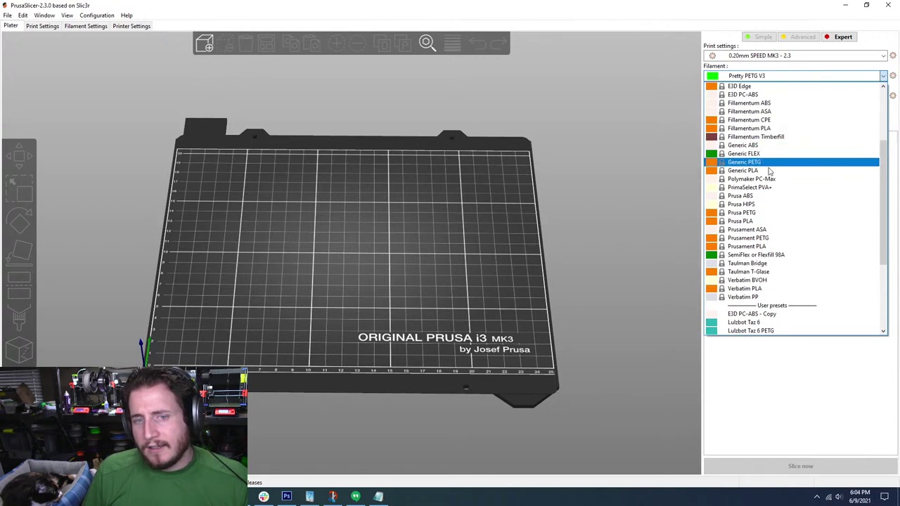
{"action": "scroll", "coordinate": [755, 140], "scroll_direction": "up", "scroll_amount": 3}
{"action": "scroll", "coordinate": [758, 141], "scroll_direction": "down", "scroll_amount": 2}
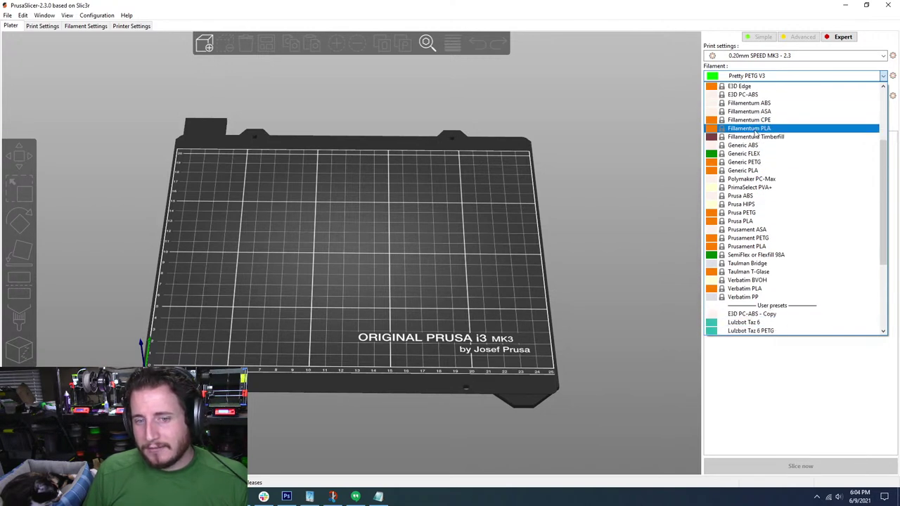
{"action": "scroll", "coordinate": [770, 232], "scroll_direction": "up", "scroll_amount": 2}
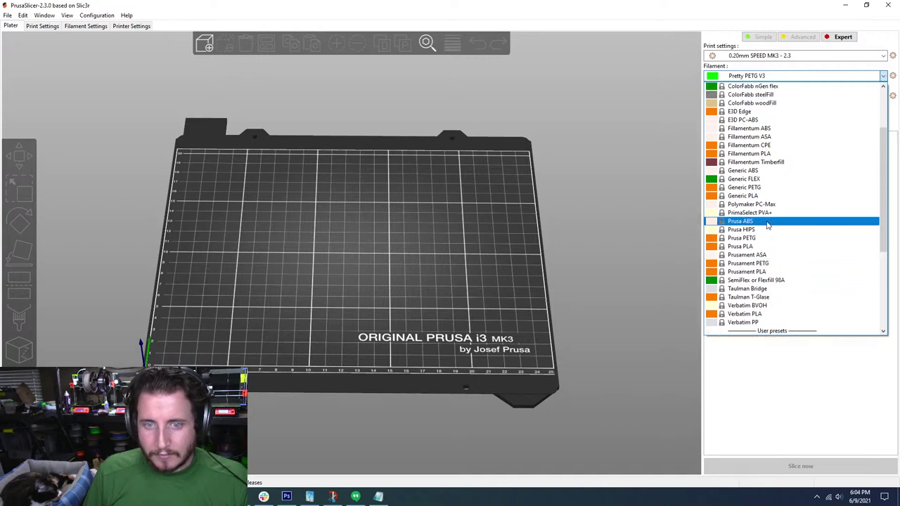
Set the print settings to the 0.20mm SPEED system preset
{"action": "left_click", "coordinate": [746, 56]}
{"action": "left_click", "coordinate": [745, 58]}
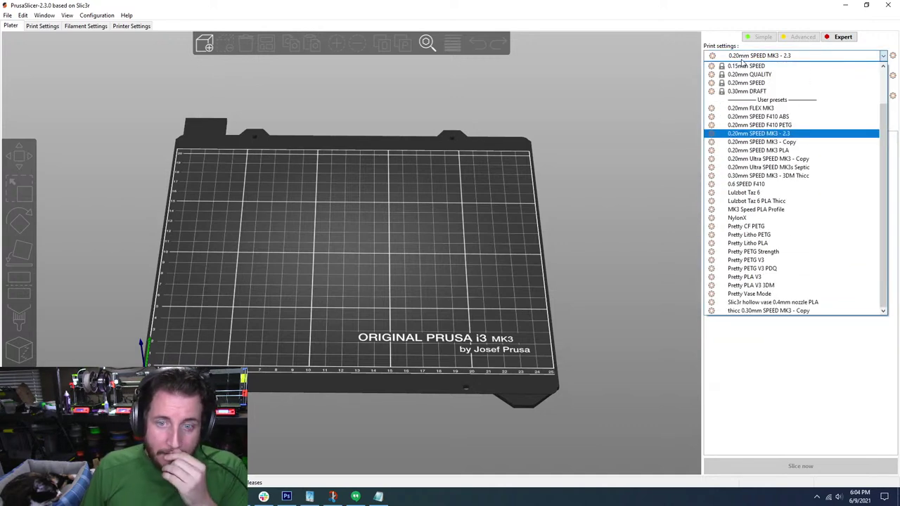
{"action": "scroll", "coordinate": [745, 71], "scroll_direction": "up", "scroll_amount": 2}
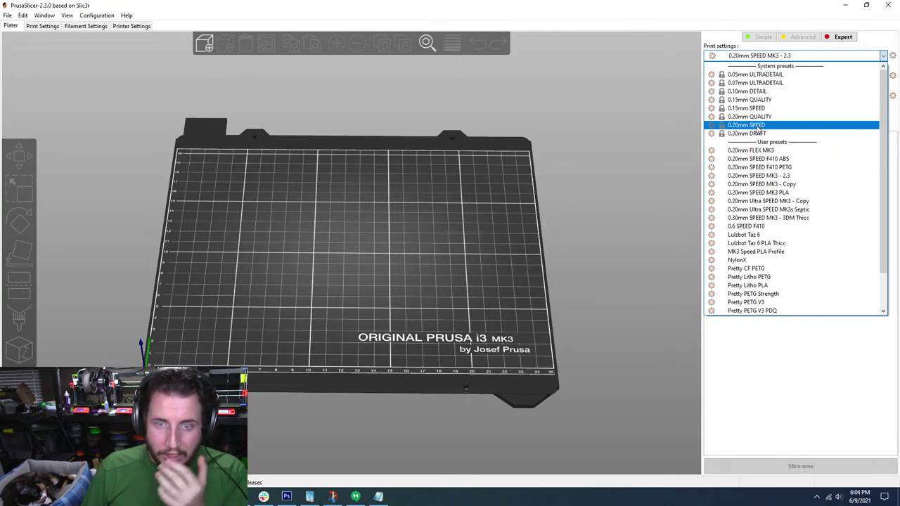
{"action": "left_click", "coordinate": [521, 233]}
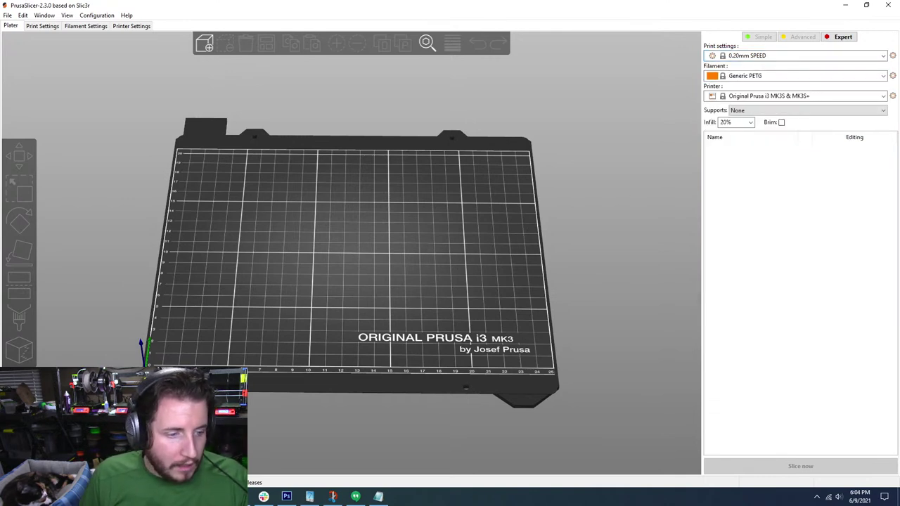
Import Osmo_pocket_wifi_holder_V1.4.stl and osmo pocket base v2.stl from the Downloads folder onto the print bed
{"action": "mouse_move", "coordinate": [238, 497]}
{"action": "left_click", "coordinate": [204, 453]}
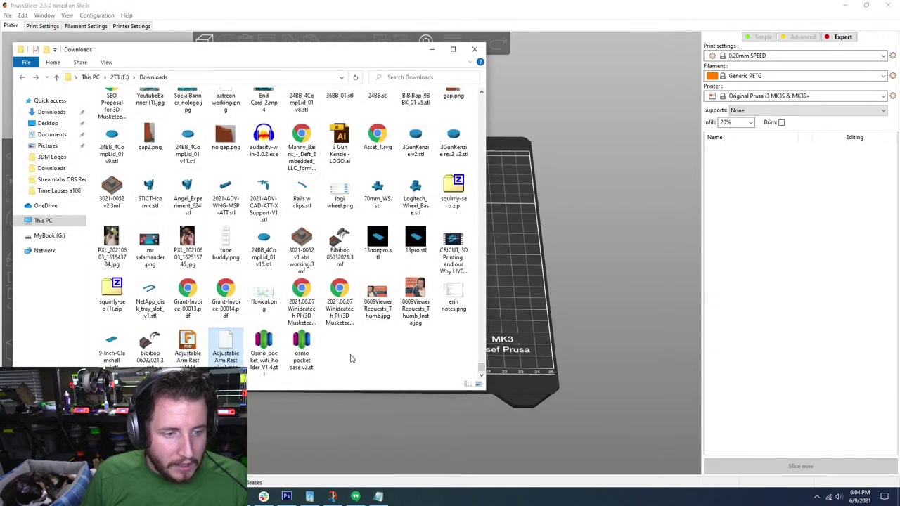
{"action": "left_click_drag", "start_coordinate": [351, 355], "coordinate": [266, 339]}
{"action": "left_click_drag", "start_coordinate": [530, 289], "coordinate": [533, 294]}
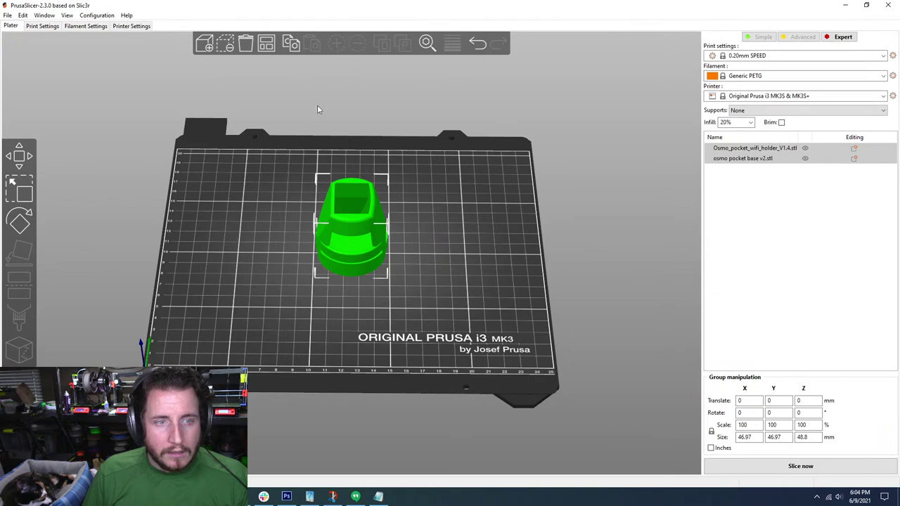
Arrange the wifi holder and the pocket base side by side on the bed and inspect both from all sides
{"action": "left_click", "coordinate": [266, 46]}
{"action": "left_click_drag", "start_coordinate": [461, 297], "coordinate": [498, 321]}
{"action": "scroll", "coordinate": [498, 320], "scroll_direction": "up", "scroll_amount": 6}
{"action": "left_click_drag", "start_coordinate": [399, 319], "coordinate": [402, 304]}
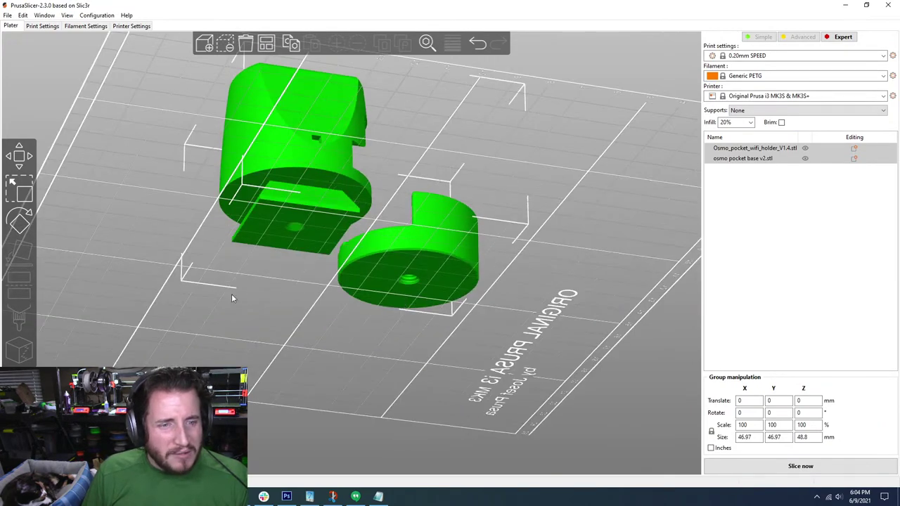
{"action": "left_click_drag", "start_coordinate": [233, 298], "coordinate": [393, 288]}
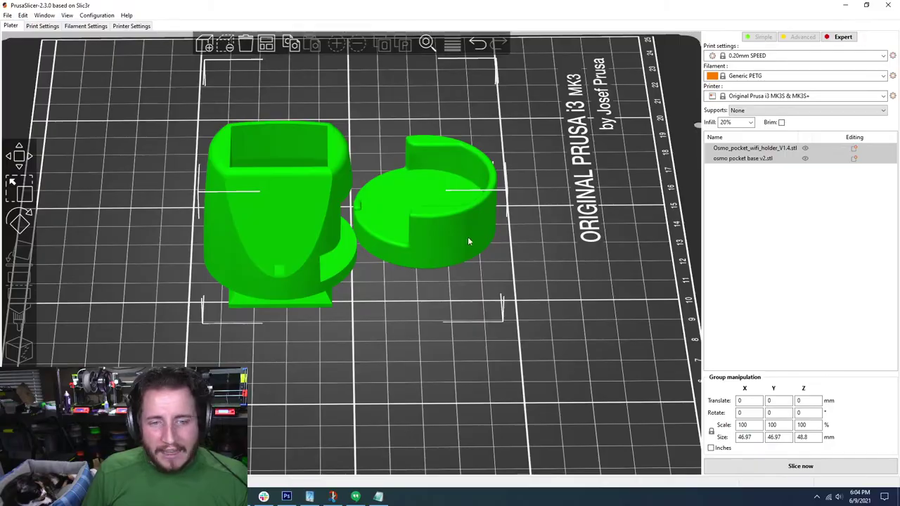
{"action": "mouse_move", "coordinate": [411, 331]}
{"action": "left_mouse_down"}
{"action": "mouse_move", "coordinate": [518, 325]}
{"action": "mouse_move", "coordinate": [437, 333]}
{"action": "mouse_move", "coordinate": [413, 320]}
{"action": "left_mouse_up"}
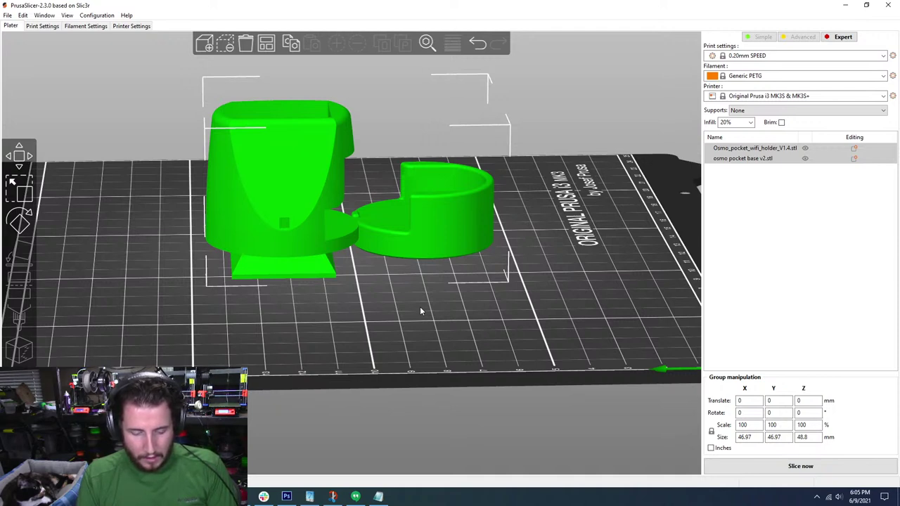
{"action": "left_click_drag", "start_coordinate": [420, 310], "coordinate": [387, 349]}
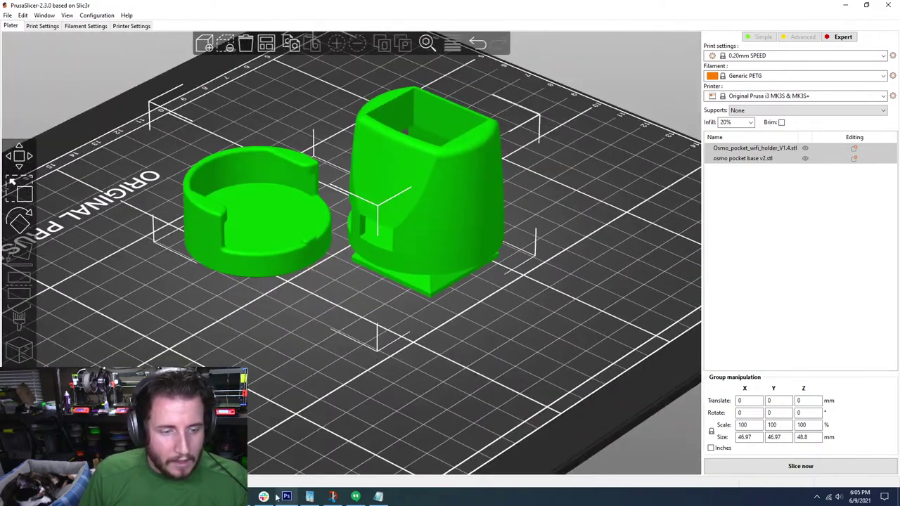
Switch to Fusion 360 and create an empty sketch on the vertical YZ origin plane through the base
{"action": "left_click", "coordinate": [241, 497]}
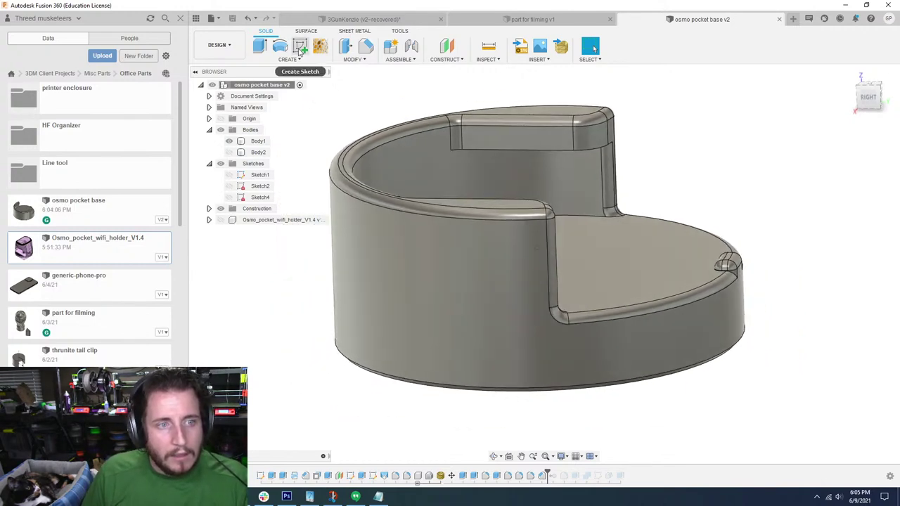
{"action": "left_click", "coordinate": [299, 47]}
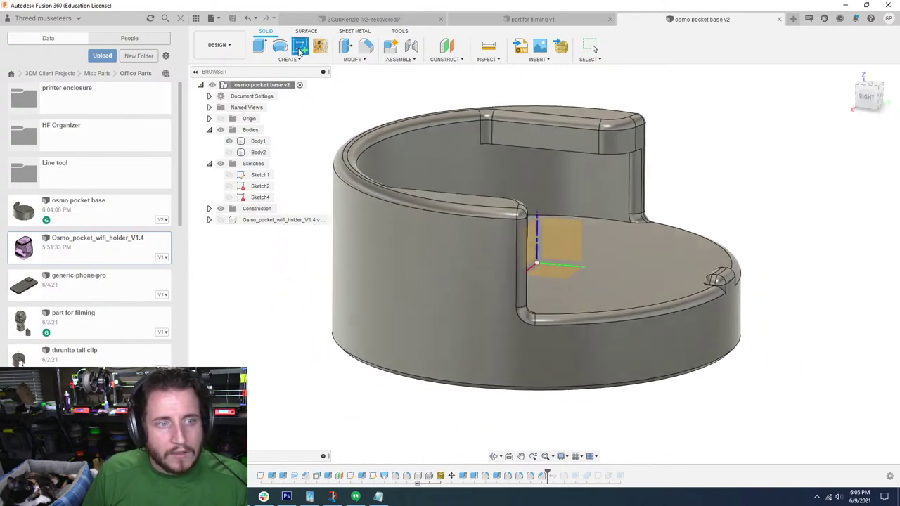
{"action": "left_click", "coordinate": [552, 230]}
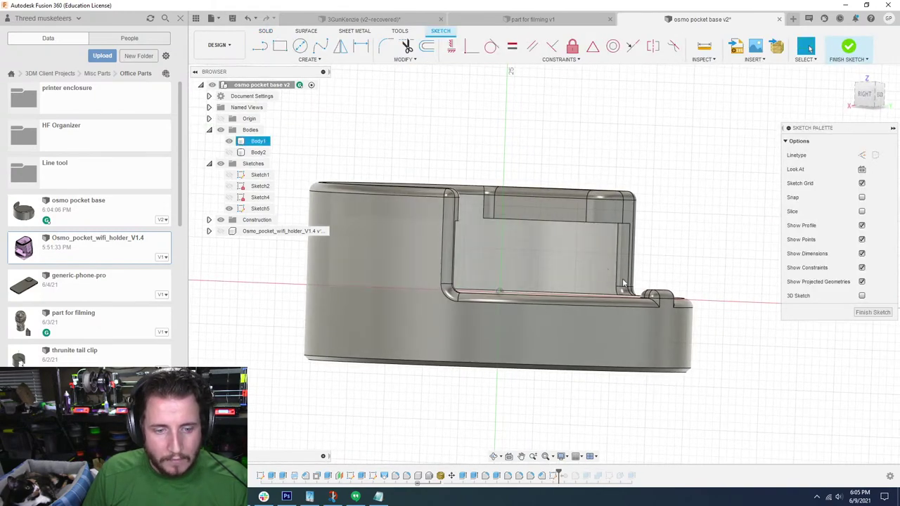
{"action": "left_click", "coordinate": [872, 312]}
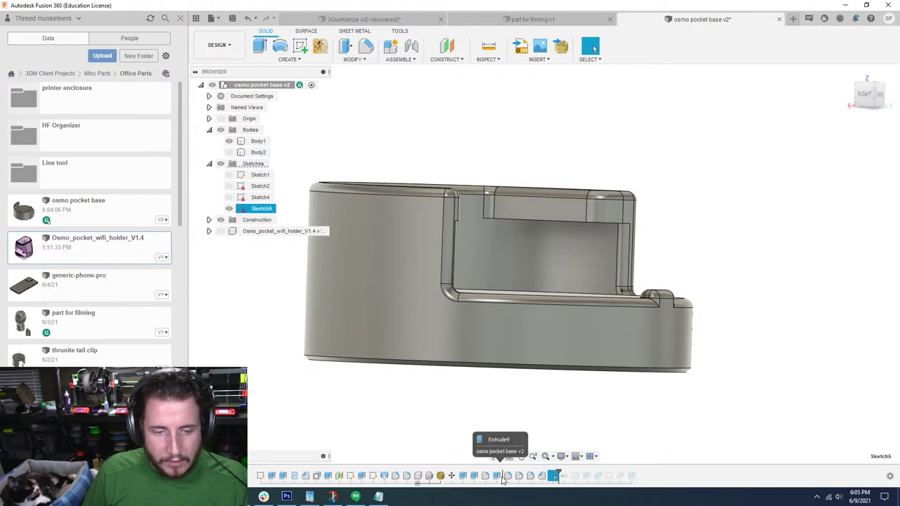
Move the new sketch in the timeline to just before the fillets and open it for editing
{"action": "left_click_drag", "start_coordinate": [502, 477], "coordinate": [502, 478]}
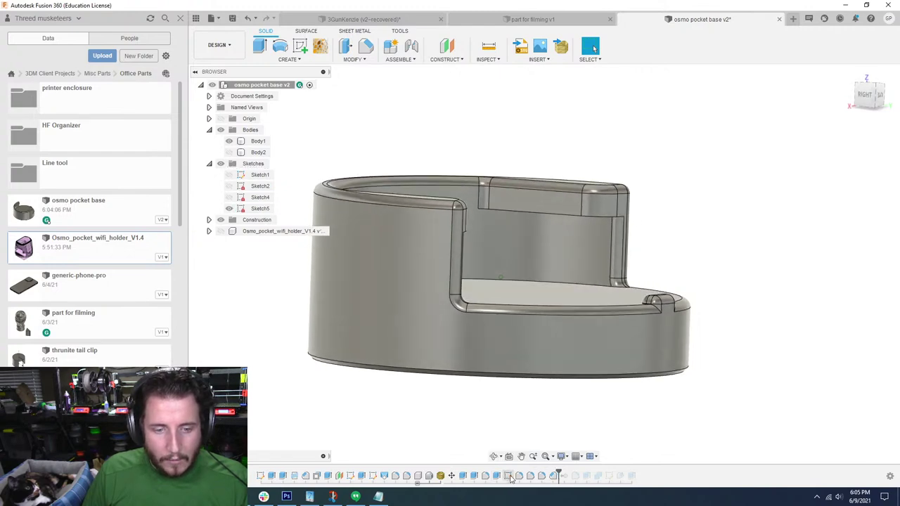
{"action": "double_click", "coordinate": [509, 475]}
{"action": "mouse_move", "coordinate": [464, 247]}
{"action": "middle_mouse_down", "text": "shift"}
{"action": "mouse_move", "coordinate": [473, 299]}
{"action": "mouse_move", "coordinate": [483, 304]}
{"action": "middle_mouse_up", "text": "shift"}
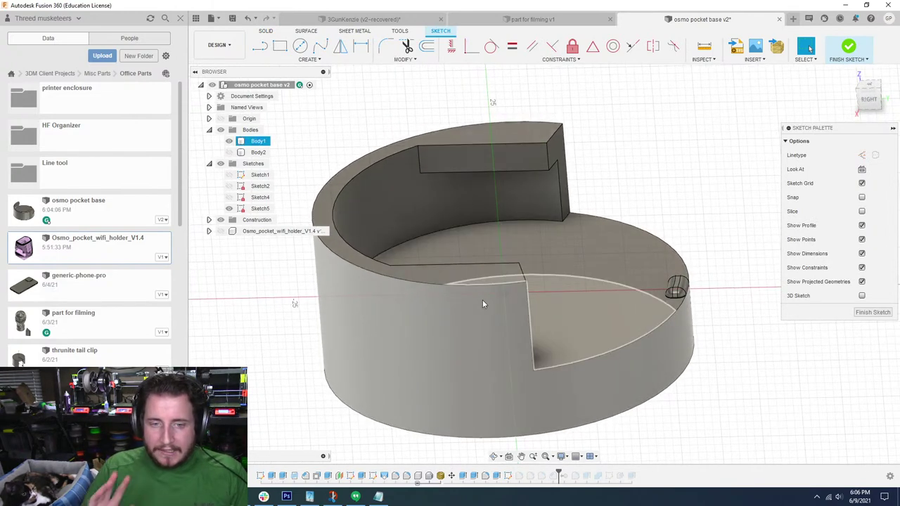
{"action": "middle_click_drag", "start_coordinate": [476, 295], "coordinate": [541, 308], "text": "shift"}
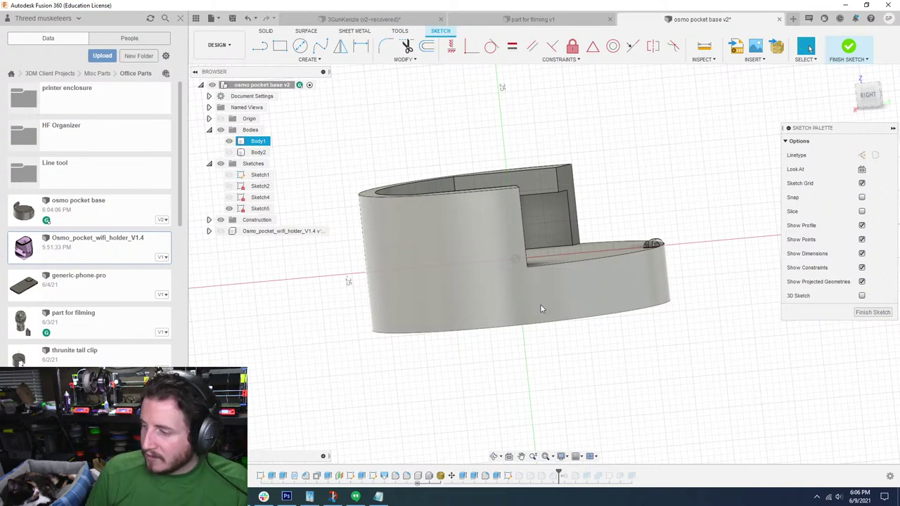
{"action": "key", "text": "Escape"}
Switch to PrusaSlicer and examine the wifi holder's flared foot, underside hole and front opening beside the pocket base
{"action": "mouse_move", "coordinate": [379, 496]}
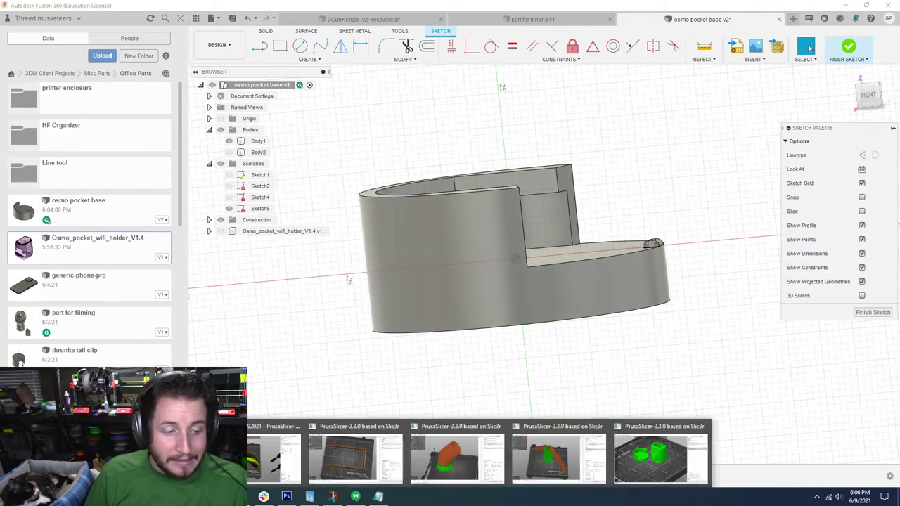
{"action": "left_click", "coordinate": [614, 420]}
{"action": "left_click_drag", "start_coordinate": [614, 417], "coordinate": [470, 321]}
{"action": "scroll", "coordinate": [510, 270], "scroll_direction": "up", "scroll_amount": 5}
{"action": "left_click_drag", "start_coordinate": [510, 269], "coordinate": [534, 387]}
{"action": "scroll", "coordinate": [541, 394], "scroll_direction": "up", "scroll_amount": 5}
{"action": "left_click_drag", "start_coordinate": [562, 435], "coordinate": [492, 426]}
{"action": "scroll", "coordinate": [362, 414], "scroll_direction": "up", "scroll_amount": 5}
{"action": "left_click", "coordinate": [293, 395]}
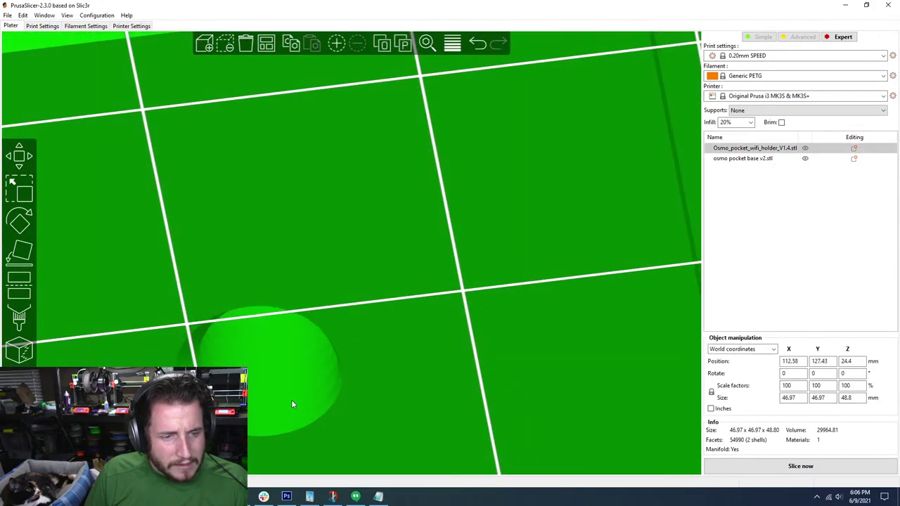
{"action": "scroll", "coordinate": [527, 377], "scroll_direction": "down", "scroll_amount": 5}
{"action": "left_click_drag", "start_coordinate": [539, 373], "coordinate": [589, 322]}
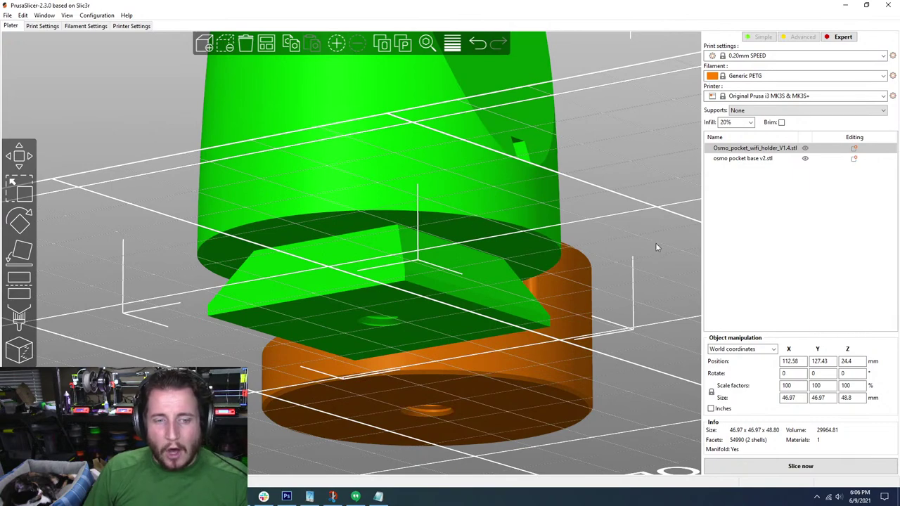
{"action": "left_click_drag", "start_coordinate": [658, 242], "coordinate": [644, 250]}
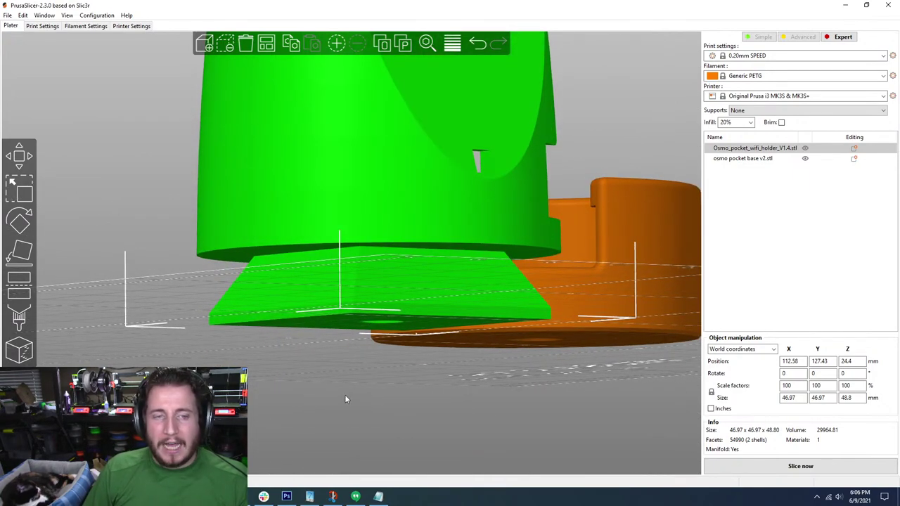
{"action": "left_click_drag", "start_coordinate": [344, 400], "coordinate": [216, 415]}
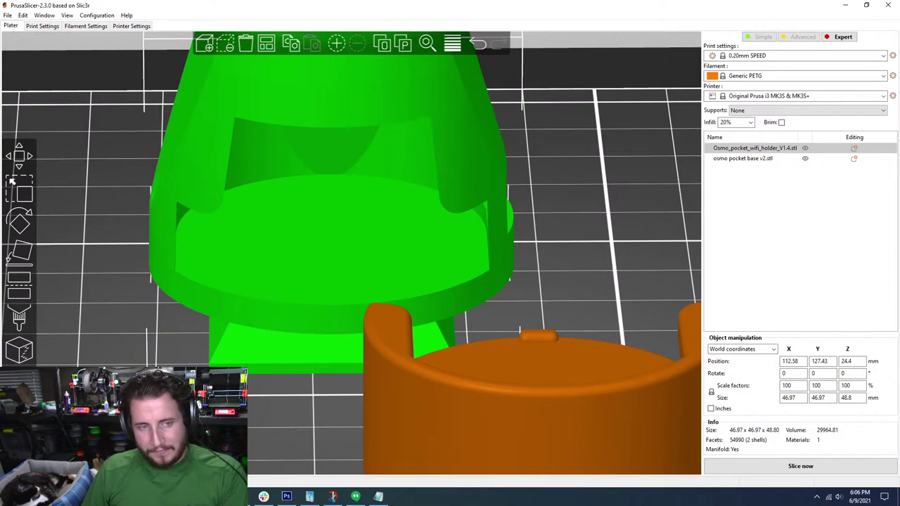
{"action": "left_click_drag", "start_coordinate": [484, 275], "coordinate": [388, 269]}
{"action": "left_click_drag", "start_coordinate": [164, 299], "coordinate": [386, 437]}
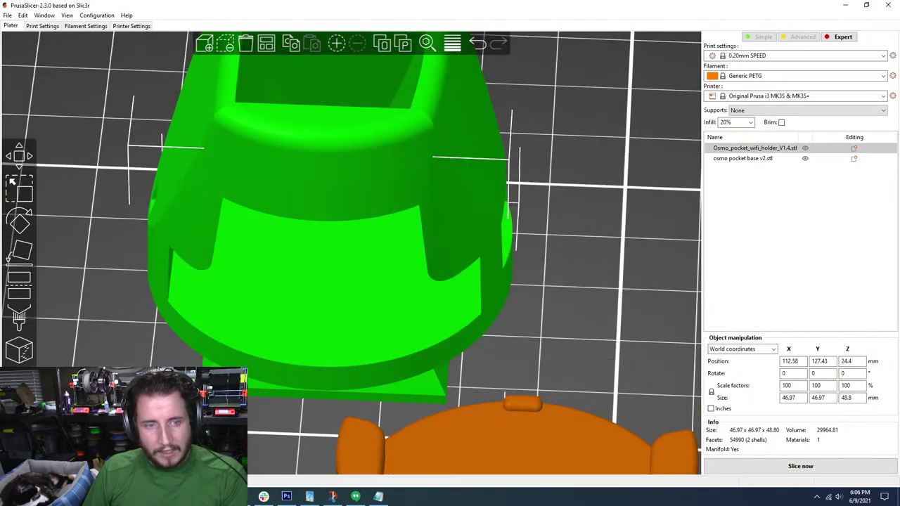
{"action": "left_click_drag", "start_coordinate": [577, 281], "coordinate": [562, 260]}
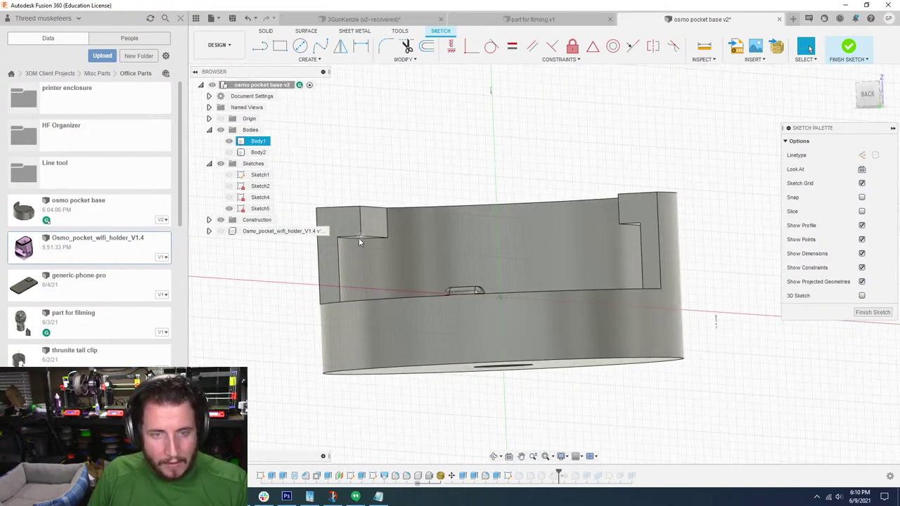
Project the lower edge of the overhanging ledge and the adjoining wall end face of the base into the sketch
{"action": "key", "text": "p"}
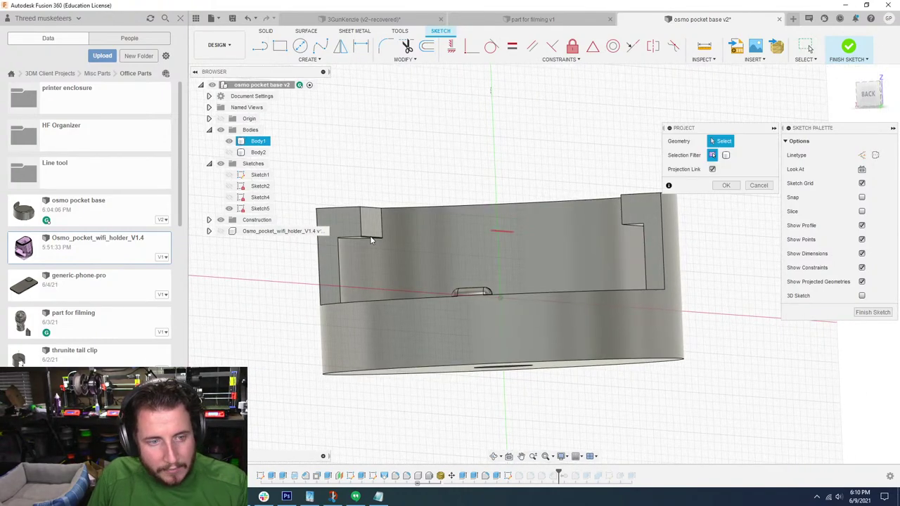
{"action": "left_click", "coordinate": [372, 238]}
{"action": "middle_click_drag", "start_coordinate": [433, 300], "coordinate": [475, 318], "text": "shift"}
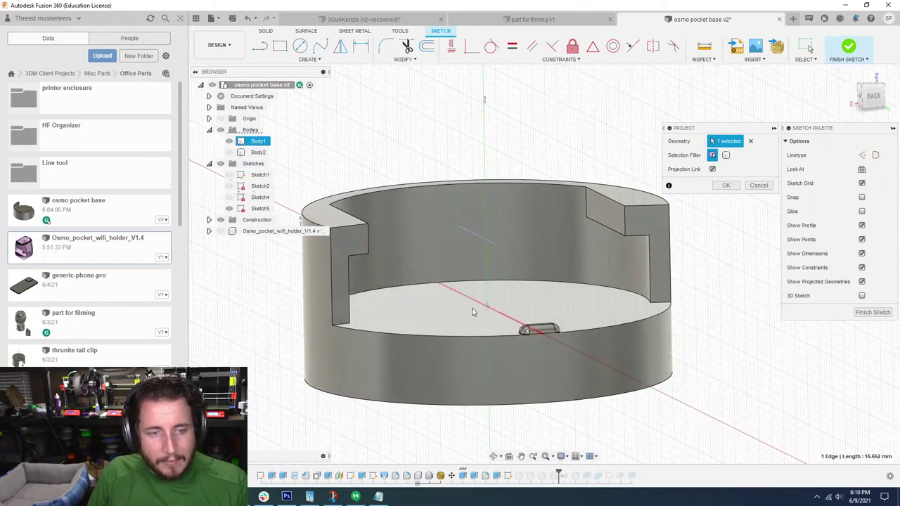
{"action": "middle_click_drag", "start_coordinate": [365, 307], "coordinate": [748, 284], "text": "shift"}
{"action": "left_click", "coordinate": [343, 336]}
{"action": "left_click", "coordinate": [727, 185]}
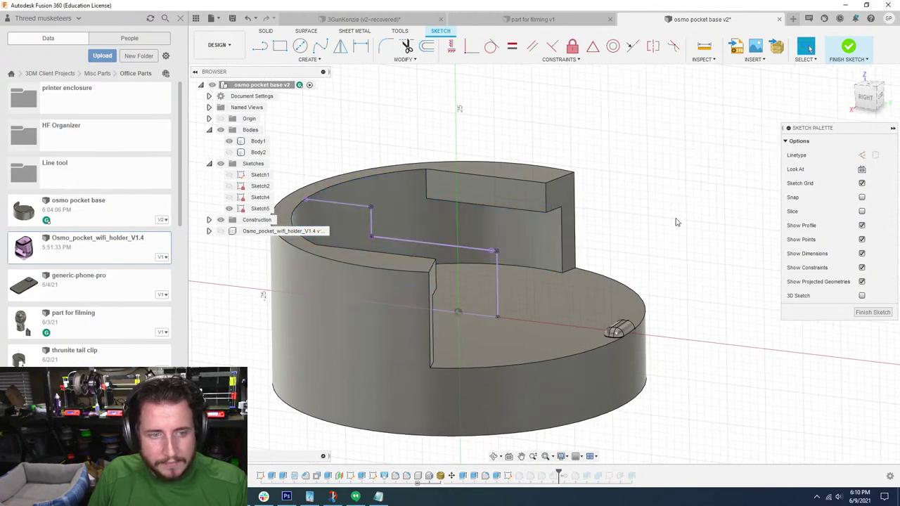
Sketch a rectangle about 9 mm by 4 mm below the projected ledge line, inside the base's opening
{"action": "middle_click_drag", "start_coordinate": [676, 222], "coordinate": [489, 251], "text": "shift"}
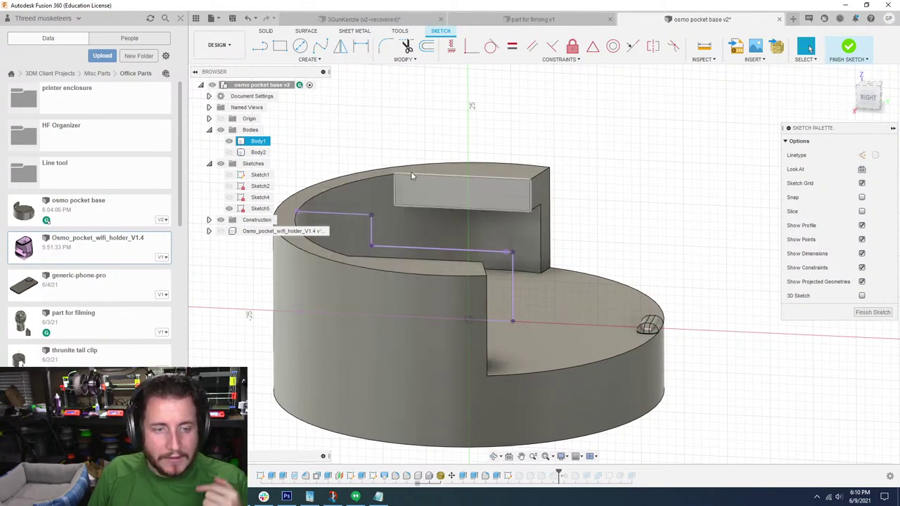
{"action": "left_click", "coordinate": [370, 107]}
{"action": "middle_click_drag", "start_coordinate": [661, 199], "coordinate": [497, 154], "text": "shift"}
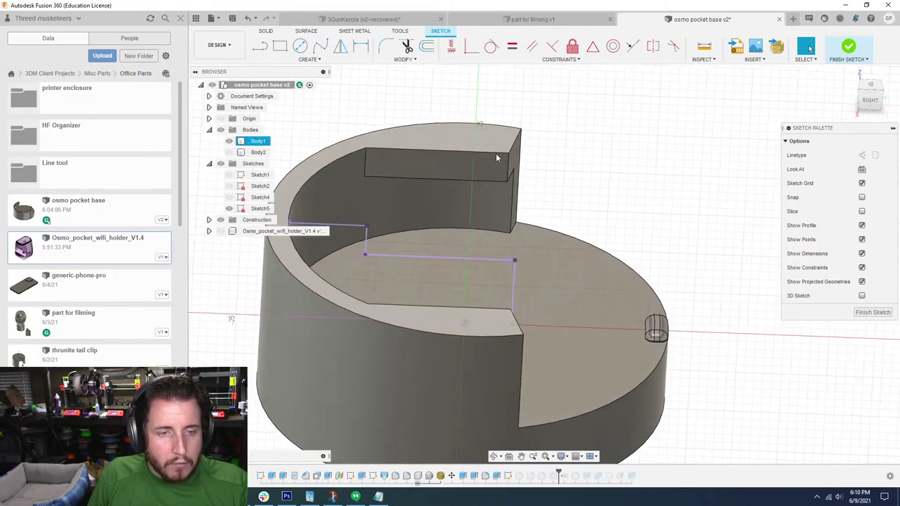
{"action": "left_click", "coordinate": [280, 47]}
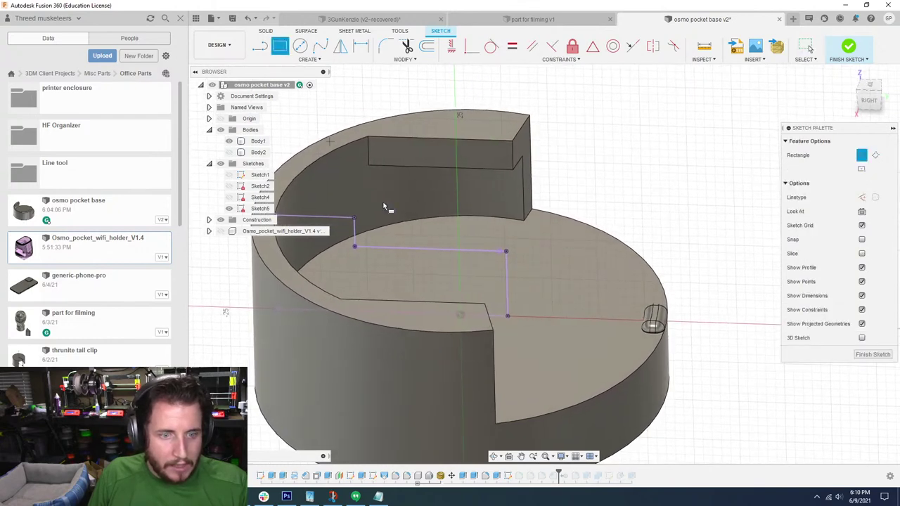
{"action": "left_click", "coordinate": [399, 254]}
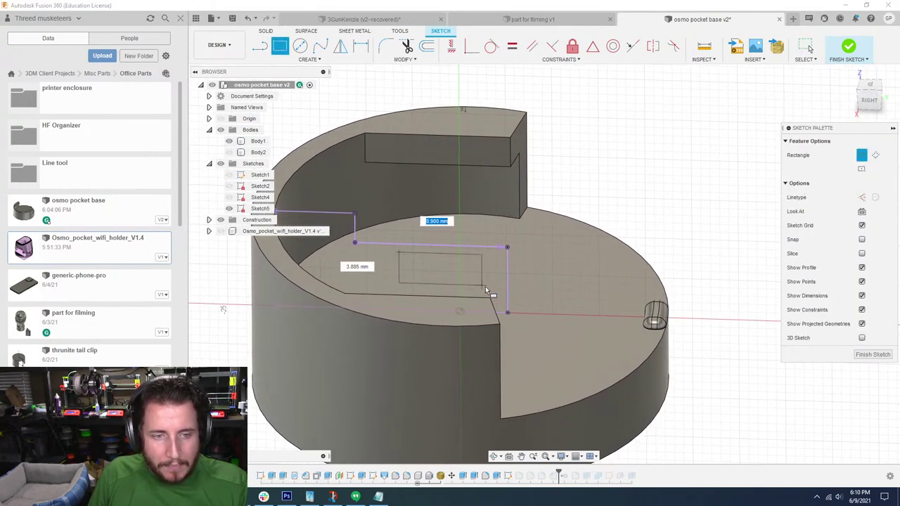
{"action": "left_click", "coordinate": [486, 286]}
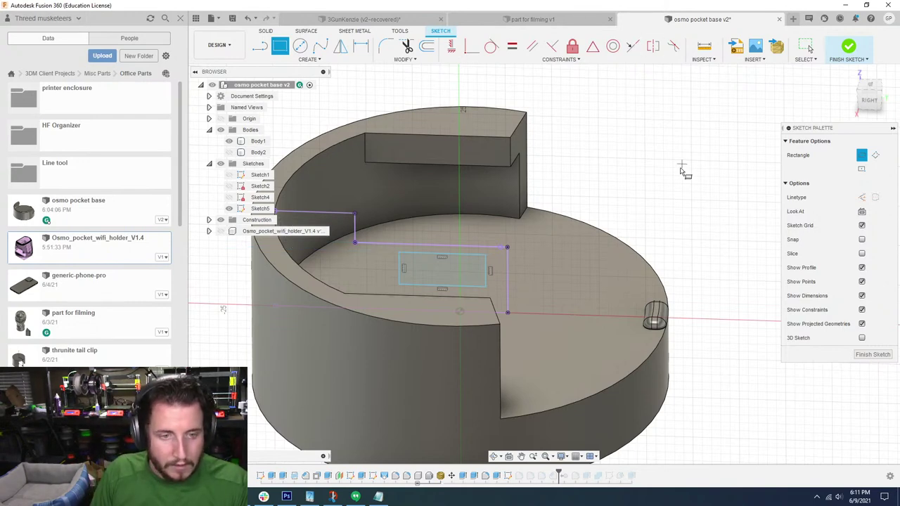
Dimension the rectangle to 12.5 mm wide and 6.5 mm high
{"action": "key", "text": "d"}
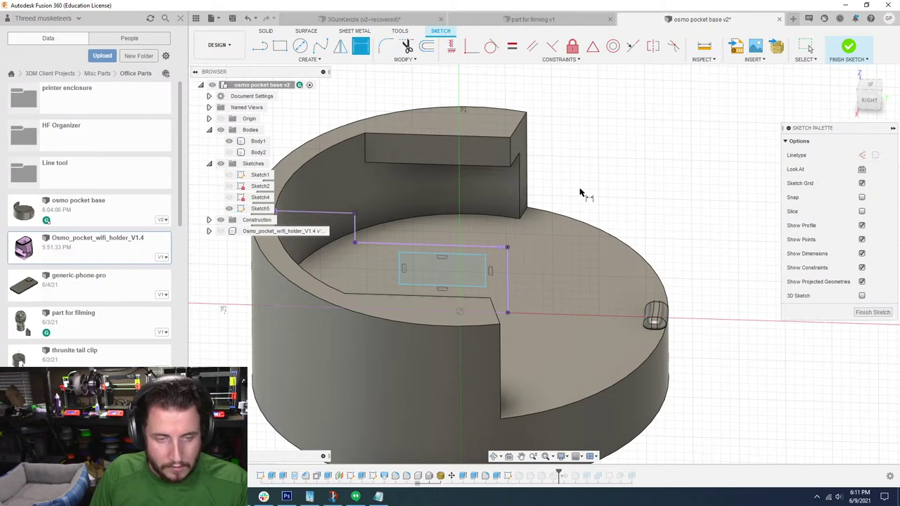
{"action": "left_click", "coordinate": [475, 254]}
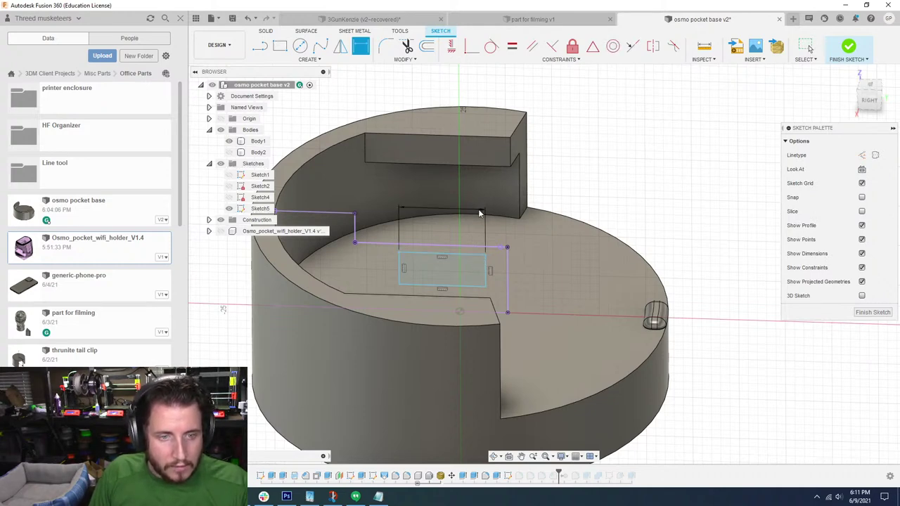
{"action": "left_click", "coordinate": [476, 209]}
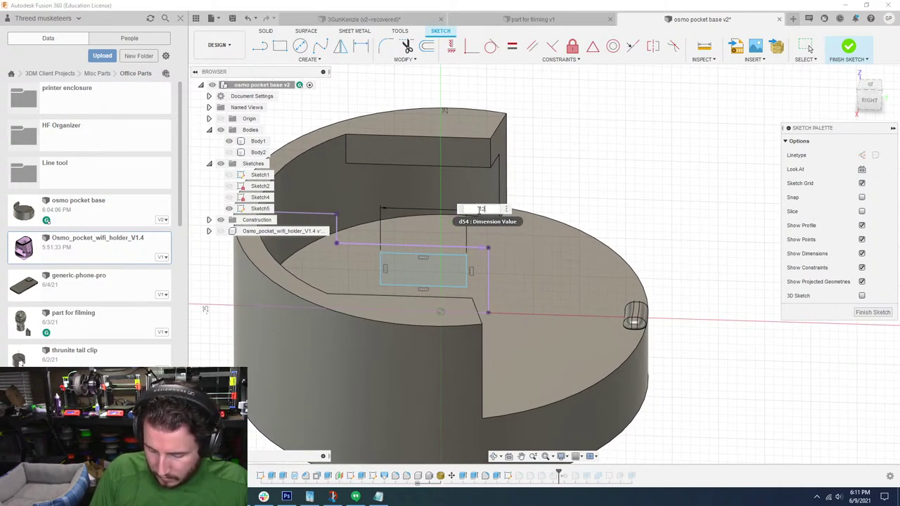
{"action": "key", "text": "Return"}
{"action": "scroll", "coordinate": [532, 288], "scroll_direction": "up", "scroll_amount": 2}
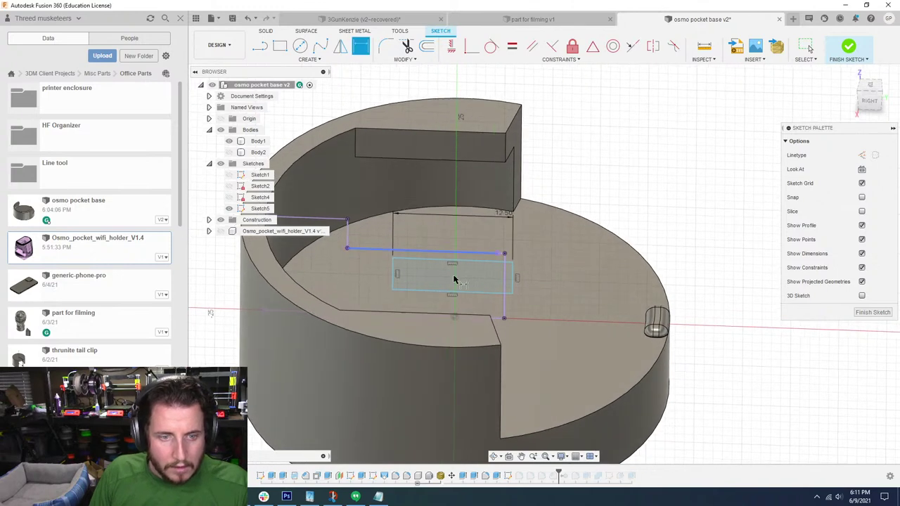
{"action": "left_click", "coordinate": [512, 279]}
{"action": "left_click", "coordinate": [545, 274]}
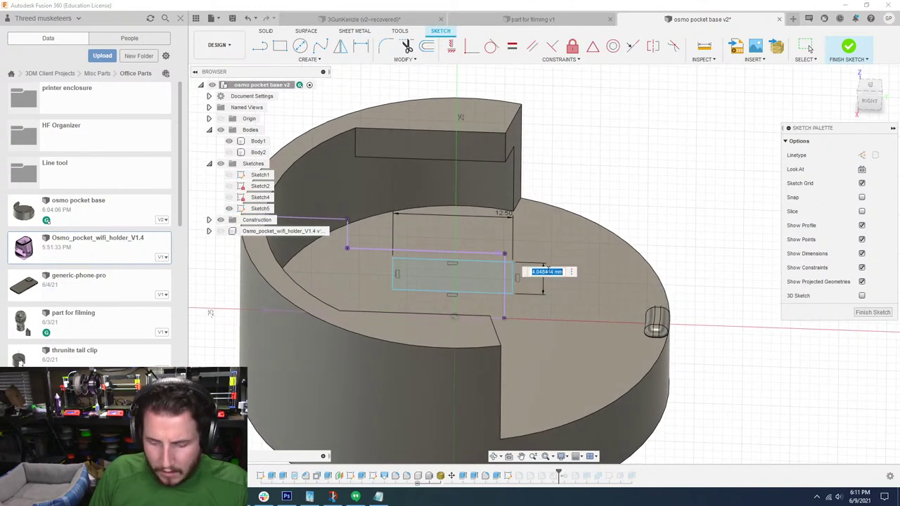
{"action": "type", "text": "6.5"}
{"action": "key", "text": "Return"}
Dimension the gap between the rectangle's upper edge and the projected ledge line to 1.25 mm
{"action": "middle_click_drag", "start_coordinate": [547, 270], "coordinate": [522, 291], "text": "shift"}
{"action": "left_click", "coordinate": [473, 262]}
{"action": "left_click", "coordinate": [492, 256]}
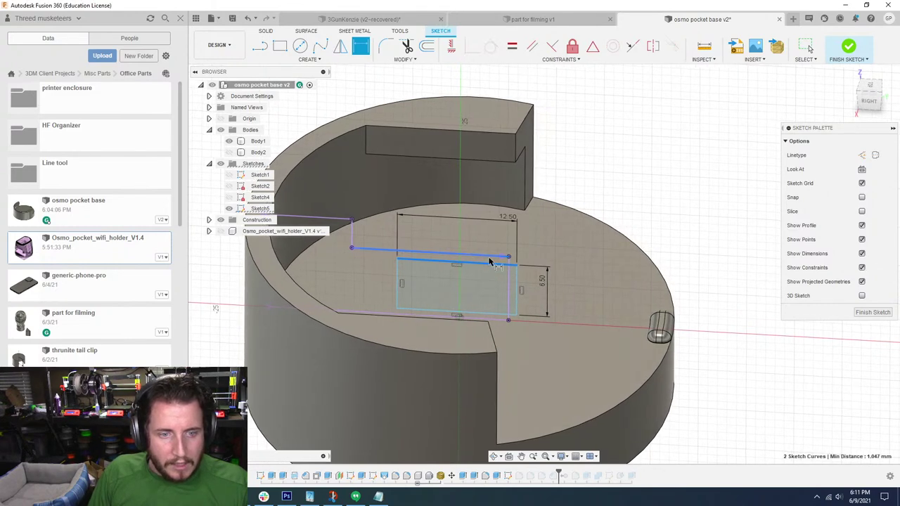
{"action": "left_click", "coordinate": [602, 254]}
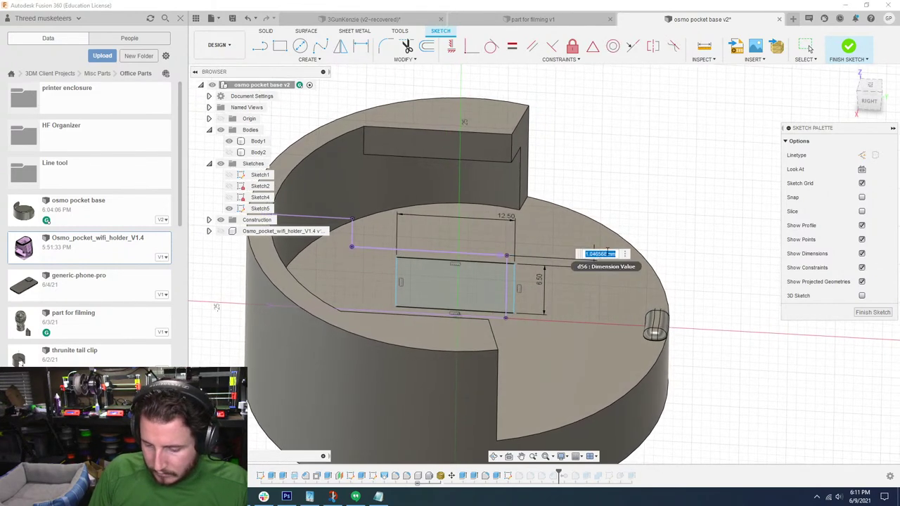
{"action": "type", "text": "1"}
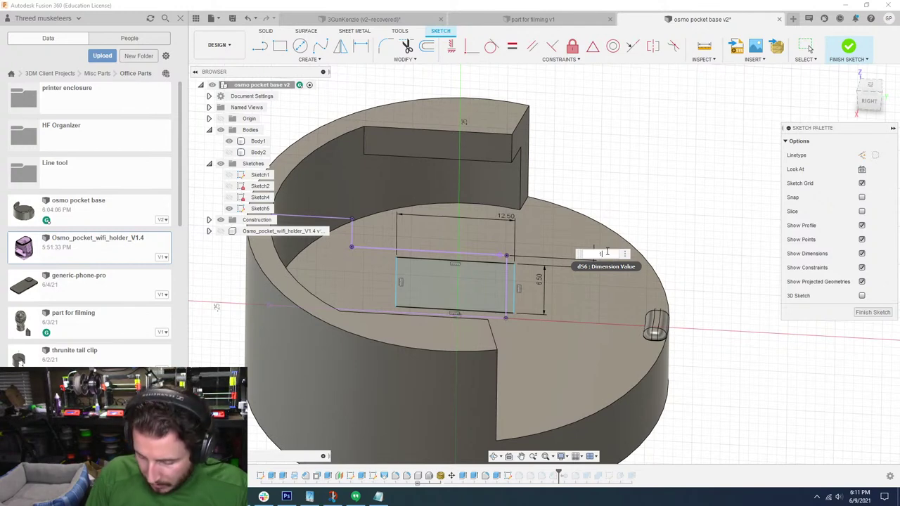
{"action": "type", "text": ".25"}
{"action": "key", "text": "Return"}
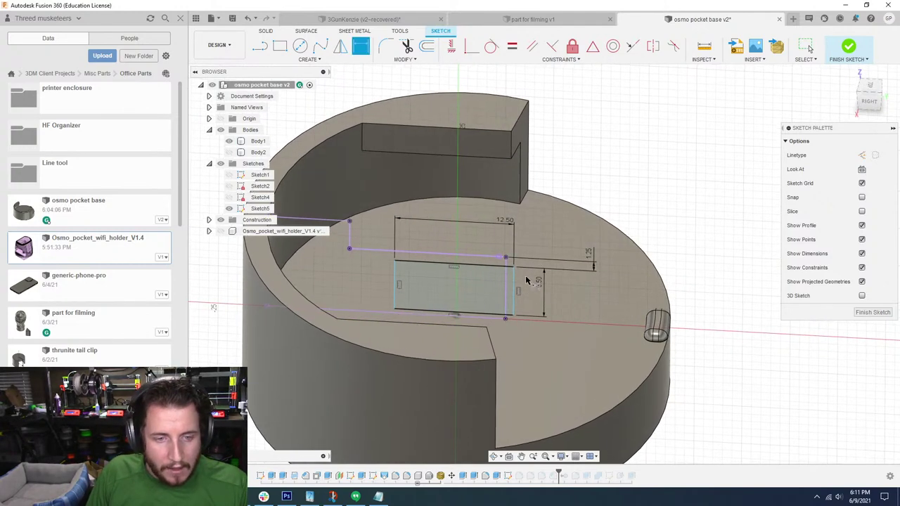
{"action": "key", "text": "Escape"}
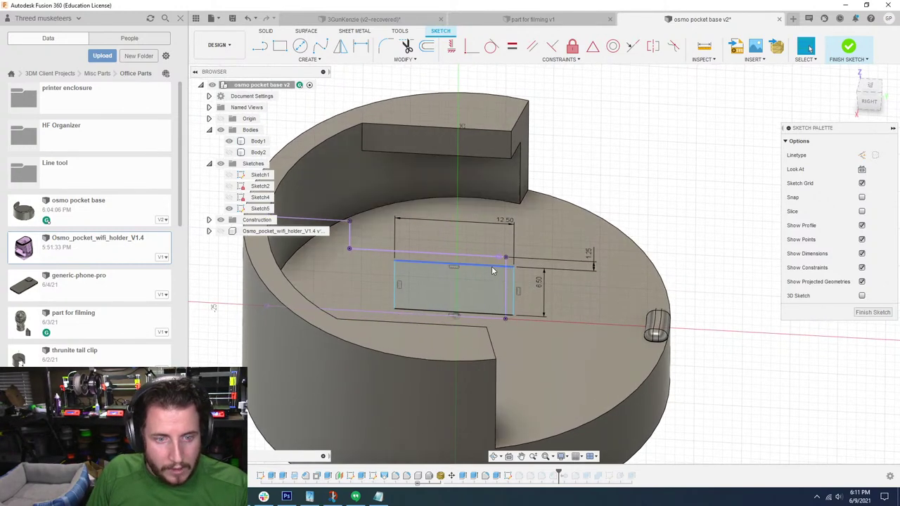
Draw a vertical construction line about 22.7 mm long upward from the sketch origin through the rectangle
{"action": "mouse_move", "coordinate": [493, 271]}
{"action": "left_mouse_down"}
{"action": "mouse_move", "coordinate": [437, 260]}
{"action": "mouse_move", "coordinate": [507, 264]}
{"action": "left_mouse_up"}
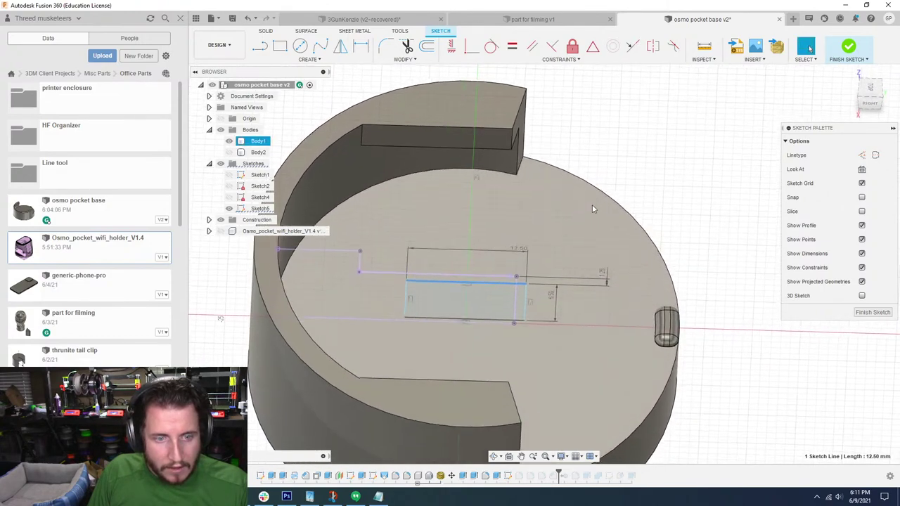
{"action": "key", "text": "l"}
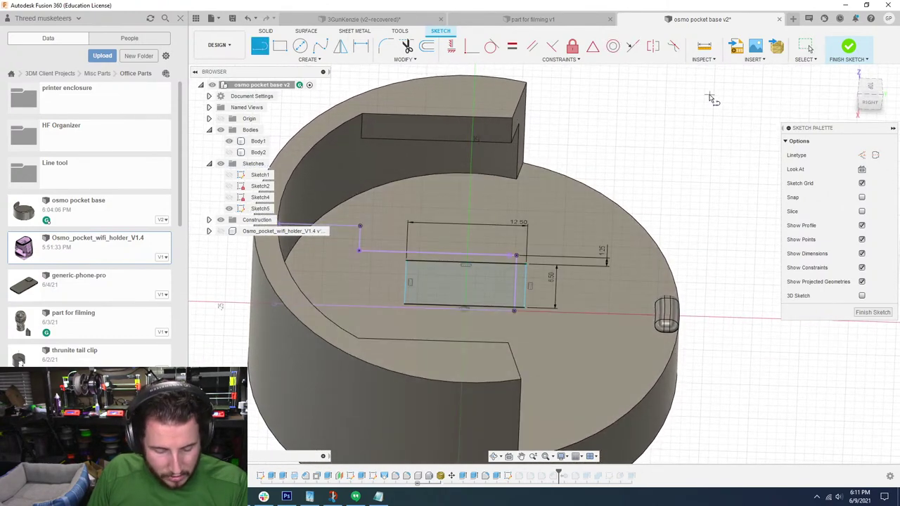
{"action": "left_click", "coordinate": [465, 308]}
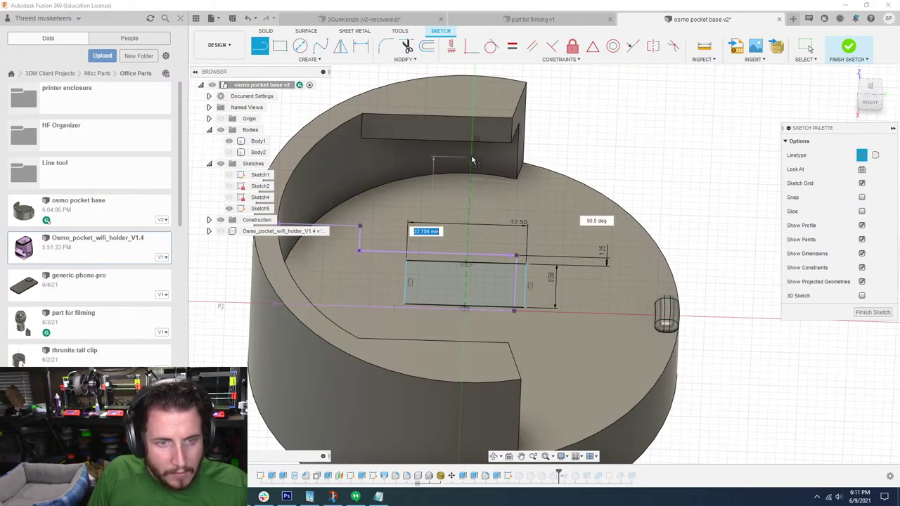
{"action": "left_click", "coordinate": [471, 156]}
{"action": "key", "text": "Escape"}
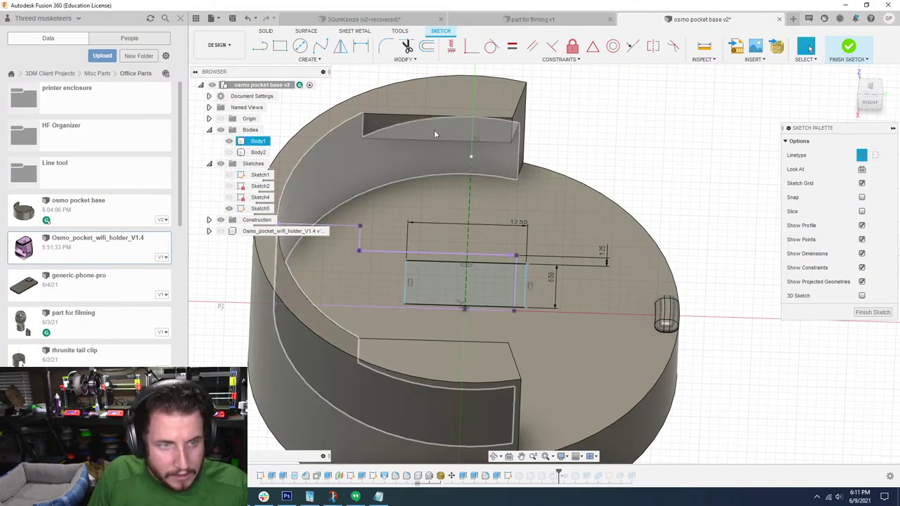
Place a sketch point at the midpoint of the rectangle's upper edge and constrain it coincident with the vertical construction line
{"action": "left_click", "coordinate": [310, 61]}
{"action": "left_click", "coordinate": [294, 173]}
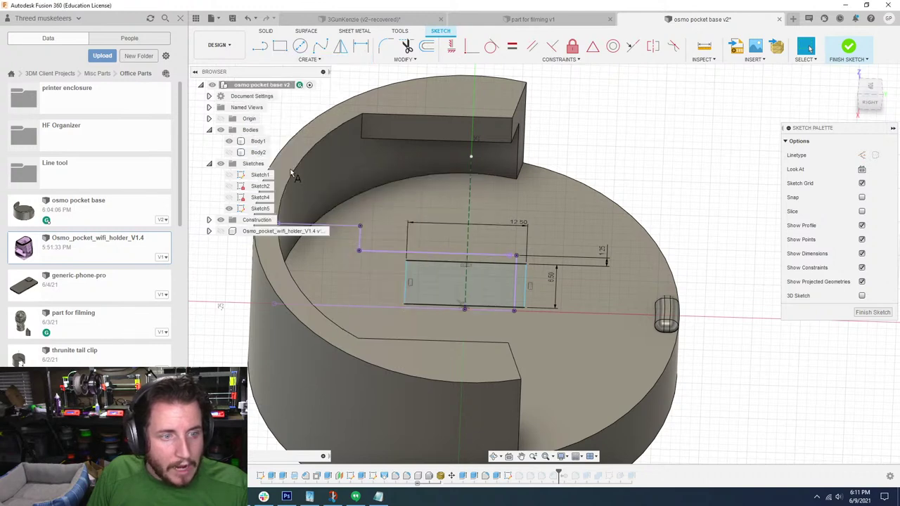
{"action": "left_click", "coordinate": [290, 60]}
{"action": "left_click", "coordinate": [280, 164]}
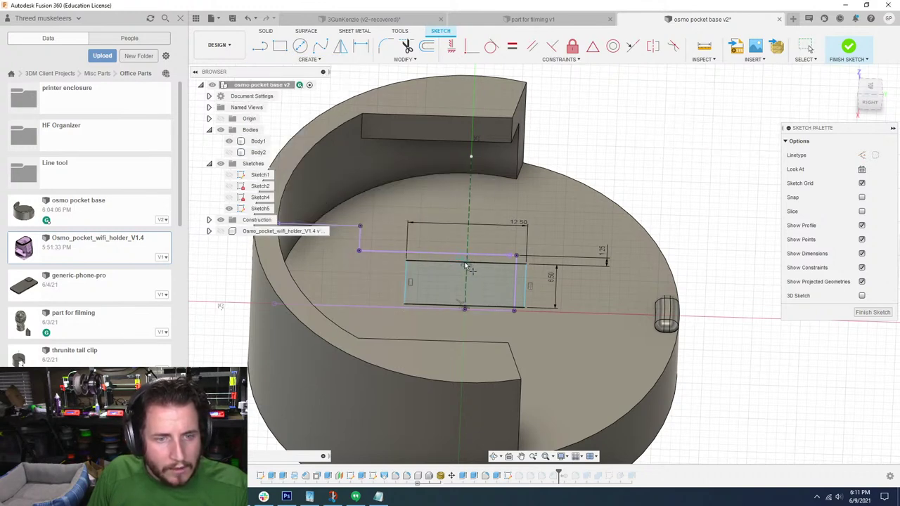
{"action": "scroll", "coordinate": [466, 266], "scroll_direction": "up", "scroll_amount": 5}
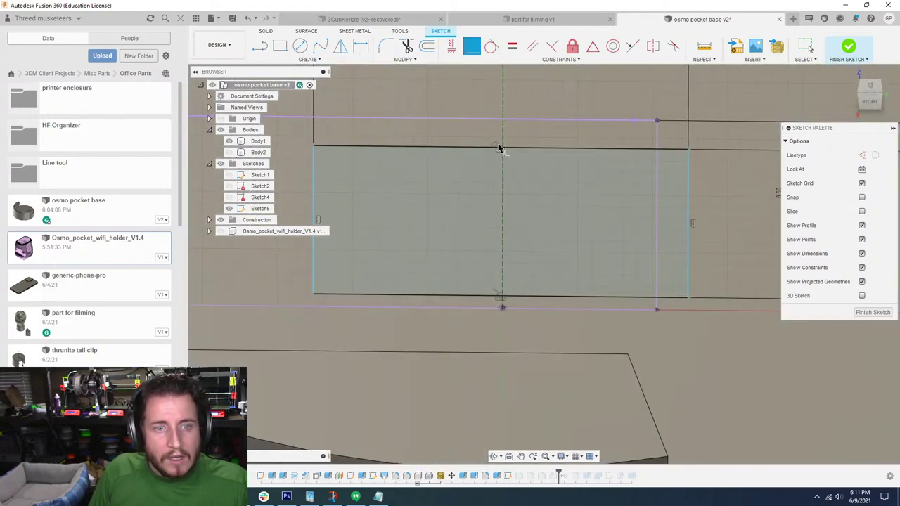
{"action": "scroll", "coordinate": [501, 188], "scroll_direction": "down", "scroll_amount": 2}
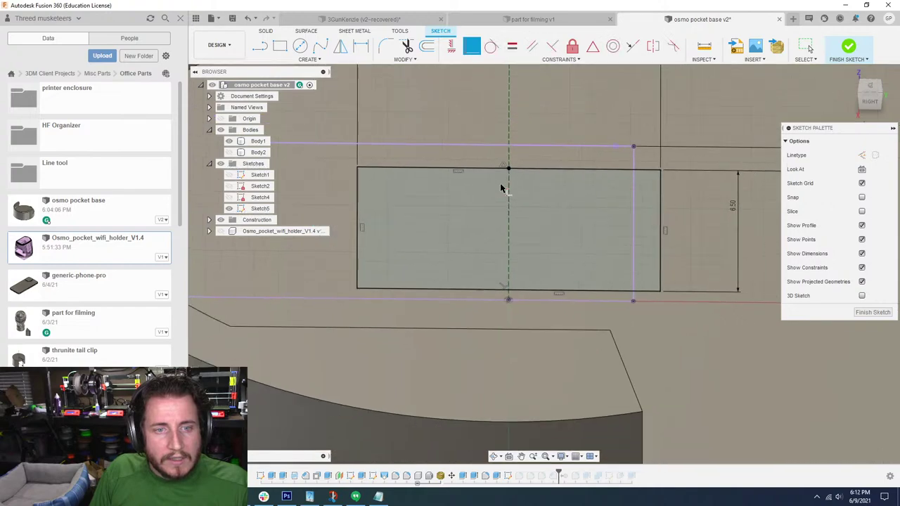
{"action": "scroll", "coordinate": [500, 183], "scroll_direction": "down", "scroll_amount": 3}
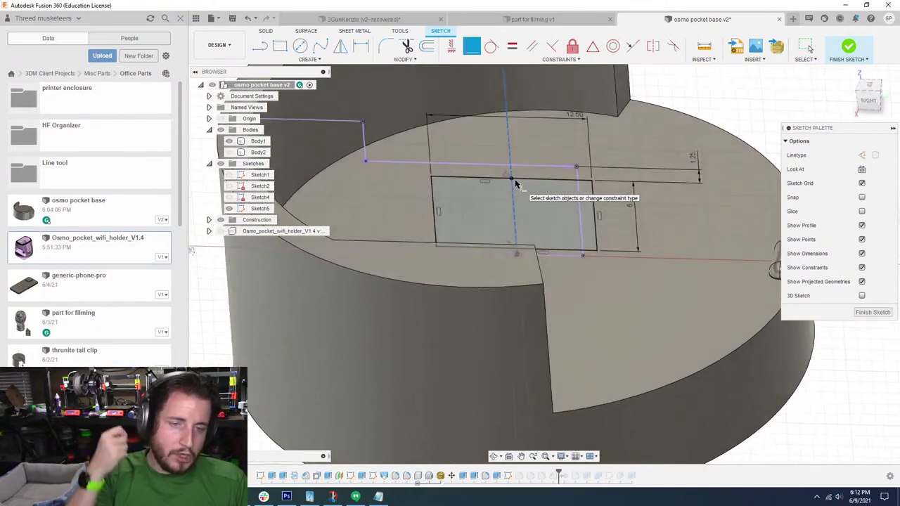
Set the rectangle's height to 7 mm and its gap below the projected ledge line to 1.1 mm
{"action": "mouse_move", "coordinate": [516, 184]}
{"action": "middle_mouse_down", "text": "shift"}
{"action": "mouse_move", "coordinate": [526, 175]}
{"action": "mouse_move", "coordinate": [528, 241]}
{"action": "mouse_move", "coordinate": [532, 176]}
{"action": "middle_mouse_up", "text": "shift"}
{"action": "double_click", "coordinate": [538, 218]}
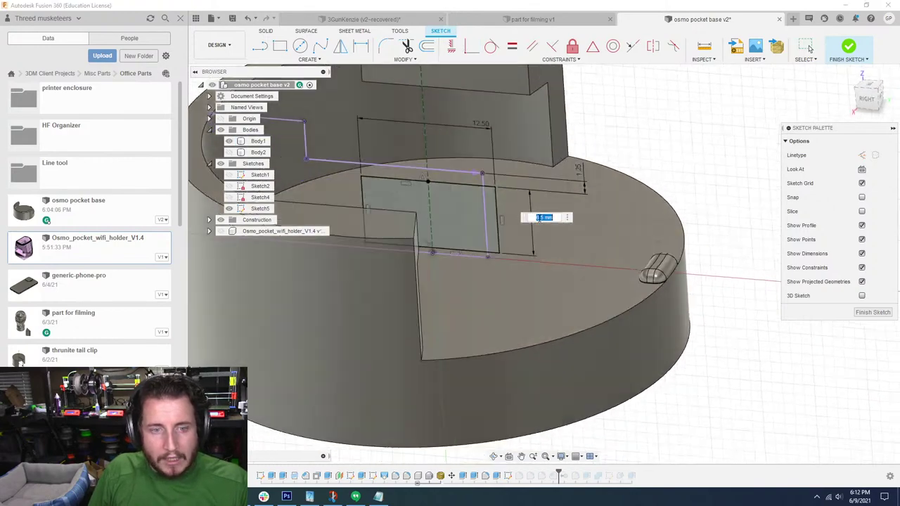
{"action": "mouse_move", "coordinate": [537, 217]}
{"action": "middle_mouse_down", "text": "shift"}
{"action": "mouse_move", "coordinate": [640, 207]}
{"action": "mouse_move", "coordinate": [519, 220]}
{"action": "mouse_move", "coordinate": [542, 215]}
{"action": "mouse_move", "coordinate": [468, 192]}
{"action": "middle_mouse_up", "text": "shift"}
{"action": "key", "text": "Return"}
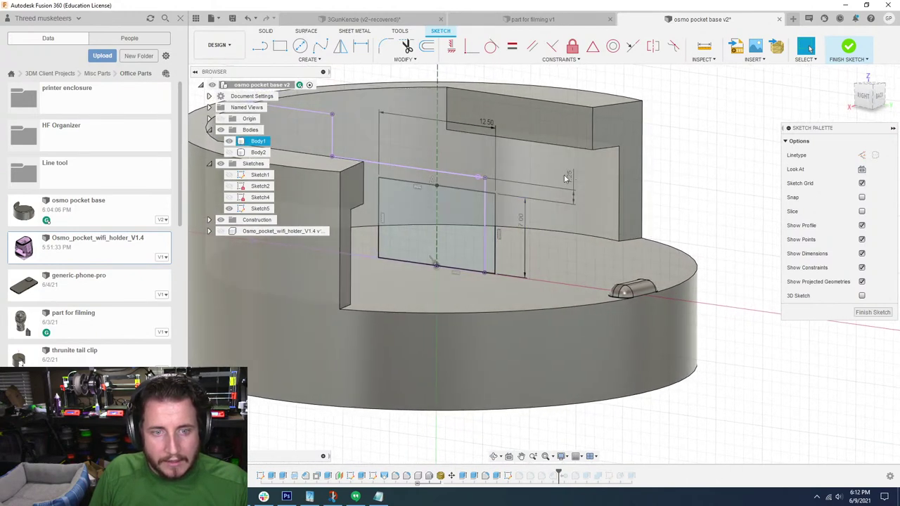
{"action": "double_click", "coordinate": [572, 180]}
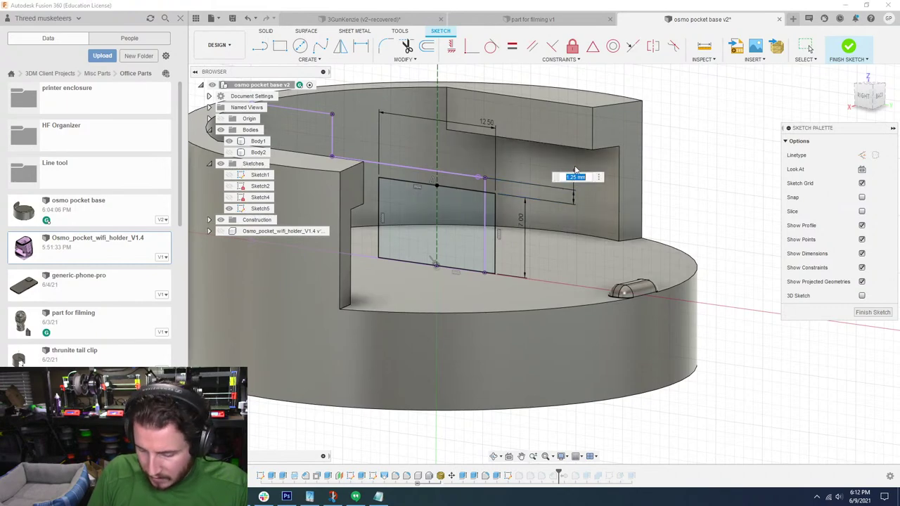
{"action": "type", "text": "1.1"}
{"action": "key", "text": "Return"}
Set the rectangle's width to 13 mm and finish the sketch
{"action": "mouse_move", "coordinate": [546, 133]}
{"action": "middle_mouse_down", "text": "shift"}
{"action": "mouse_move", "coordinate": [440, 217]}
{"action": "mouse_move", "coordinate": [492, 125]}
{"action": "middle_mouse_up", "text": "shift"}
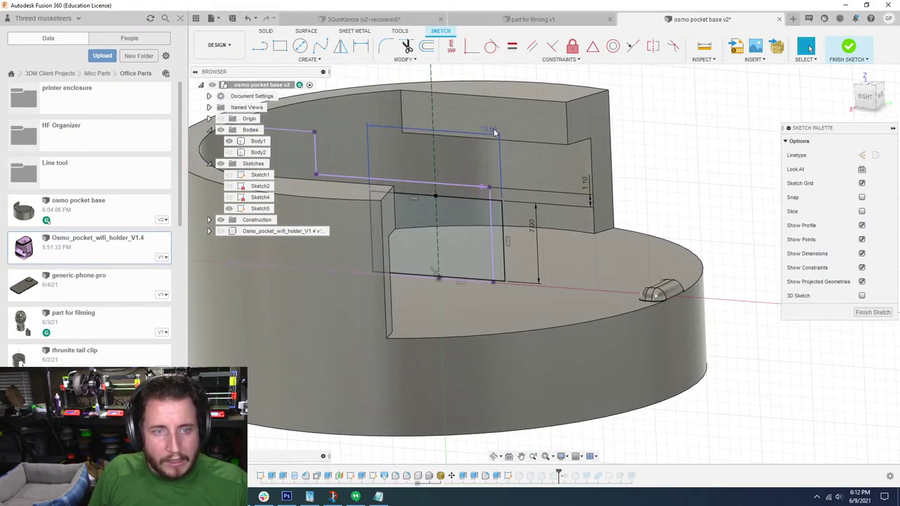
{"action": "double_click", "coordinate": [491, 132]}
{"action": "middle_click_drag", "start_coordinate": [564, 142], "coordinate": [572, 138], "text": "shift"}
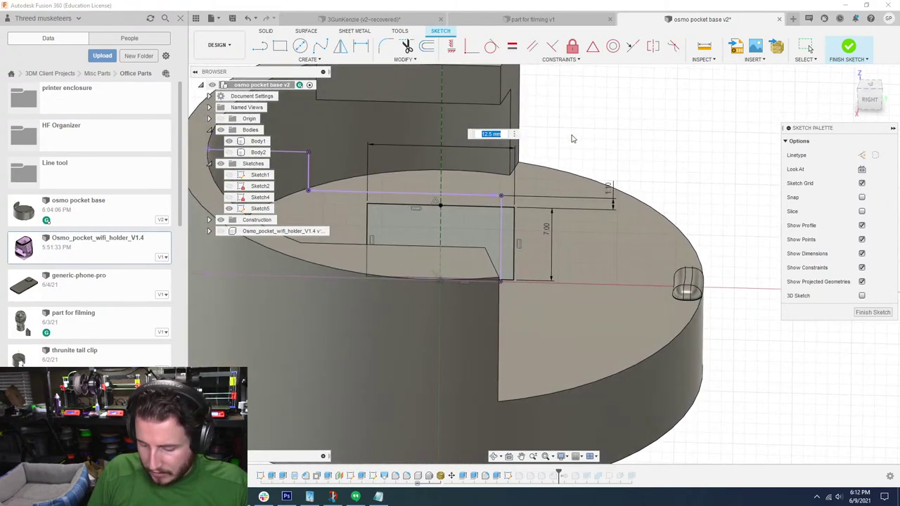
{"action": "key", "text": "Return"}
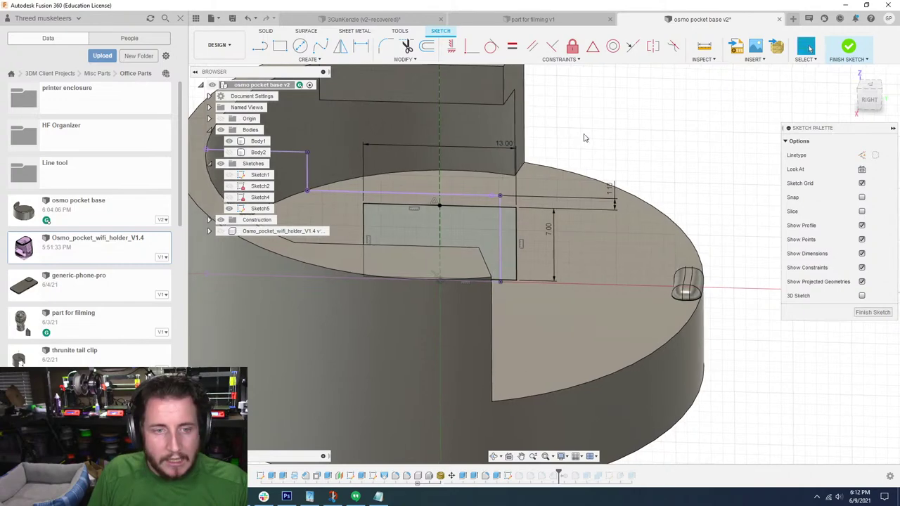
{"action": "left_click", "coordinate": [878, 313]}
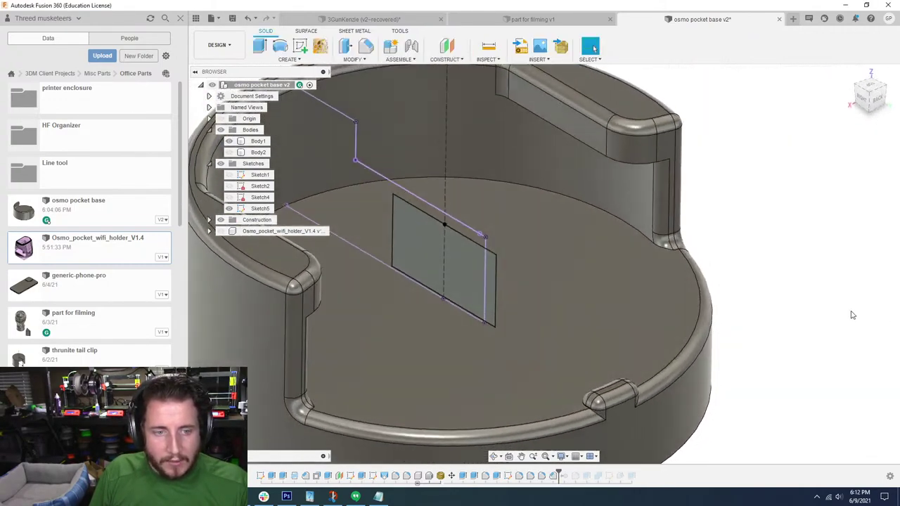
Extrude both rectangle profiles 30 mm to one side as a cut through the base's side wall
{"action": "key", "text": "e"}
{"action": "left_click", "coordinate": [460, 269]}
{"action": "middle_click_drag", "start_coordinate": [471, 269], "coordinate": [454, 259]}
{"action": "left_click", "coordinate": [497, 269]}
{"action": "left_click_drag", "start_coordinate": [522, 246], "coordinate": [253, 235]}
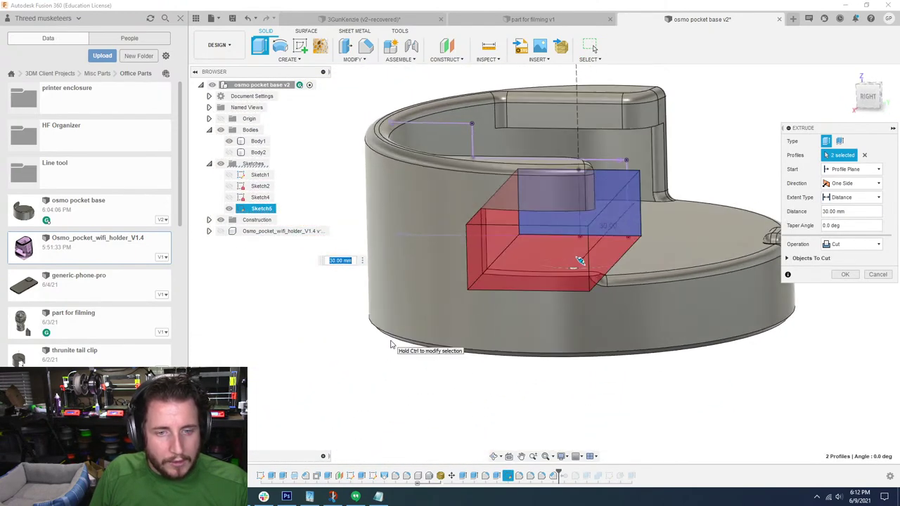
{"action": "middle_click_drag", "start_coordinate": [390, 344], "coordinate": [443, 328], "text": "shift"}
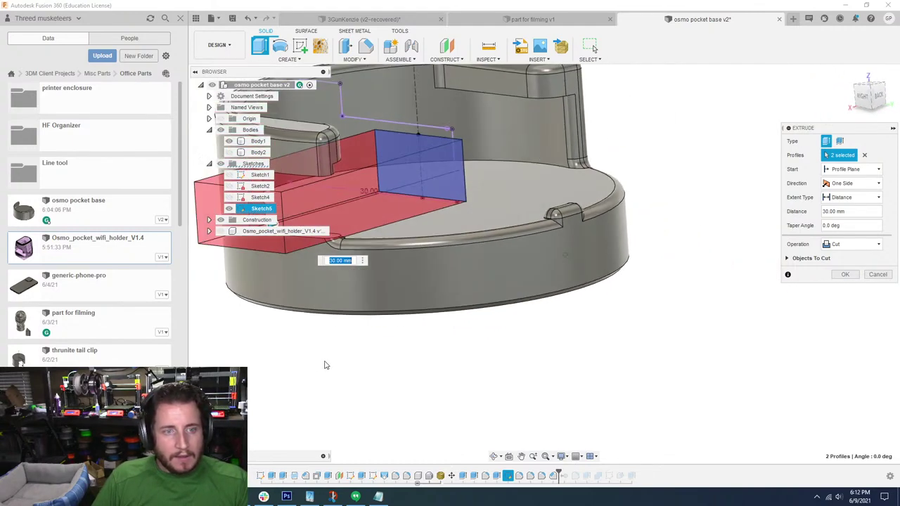
{"action": "middle_click_drag", "start_coordinate": [438, 223], "coordinate": [720, 281], "text": "shift"}
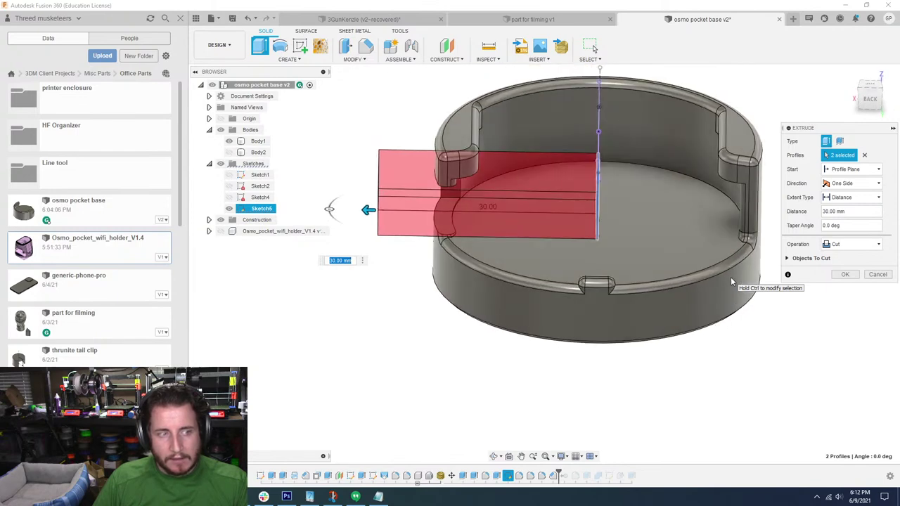
{"action": "middle_click_drag", "start_coordinate": [731, 277], "coordinate": [701, 285], "text": "shift"}
{"action": "scroll", "coordinate": [496, 278], "scroll_direction": "up", "scroll_amount": 3}
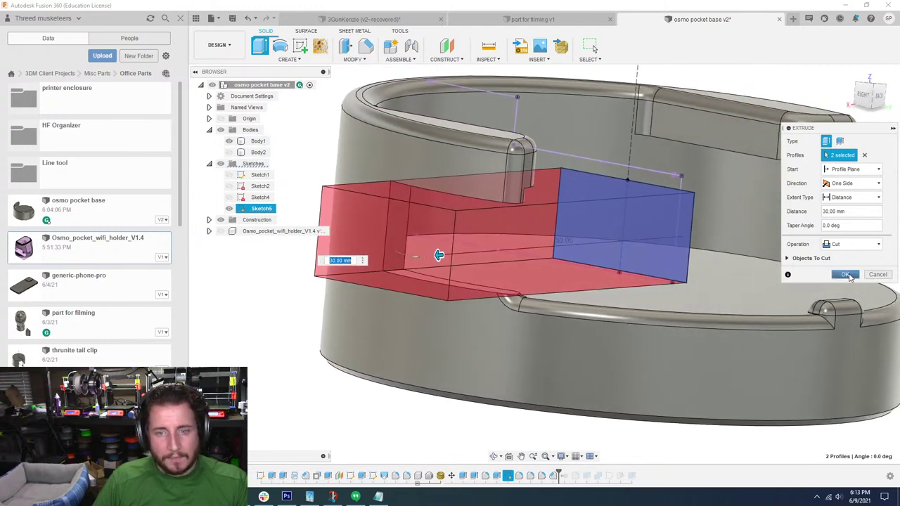
{"action": "key", "text": "Return"}
Reopen the rectangle sketch, set its height to 6.75 mm, and finish the sketch
{"action": "double_click", "coordinate": [496, 476]}
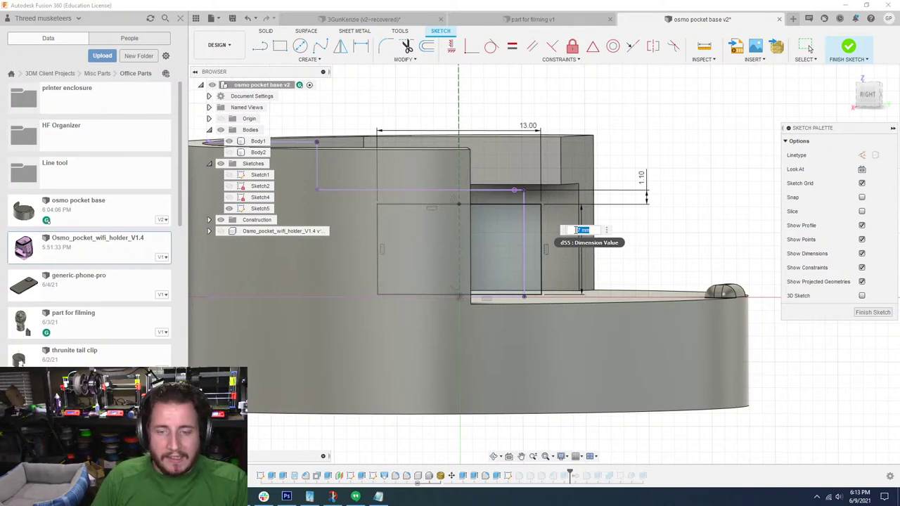
{"action": "scroll", "coordinate": [577, 230], "scroll_direction": "down", "scroll_amount": 3}
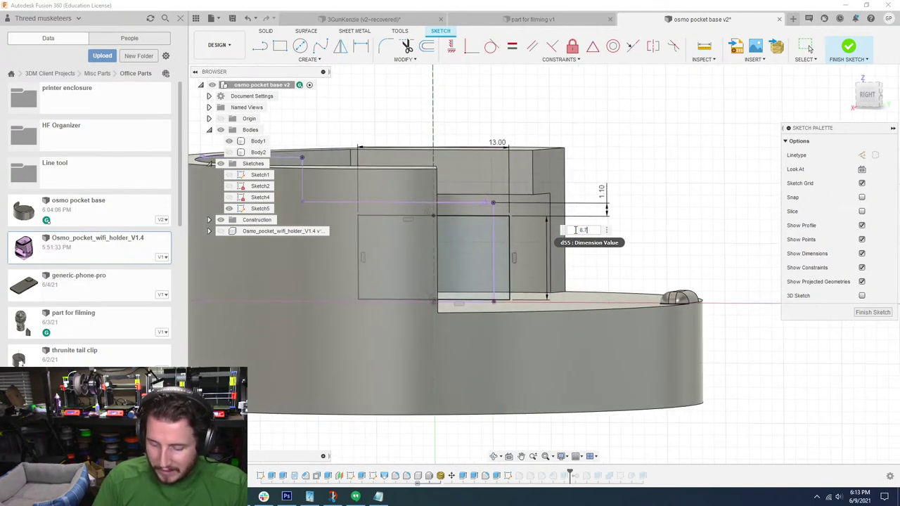
{"action": "type", "text": "5"}
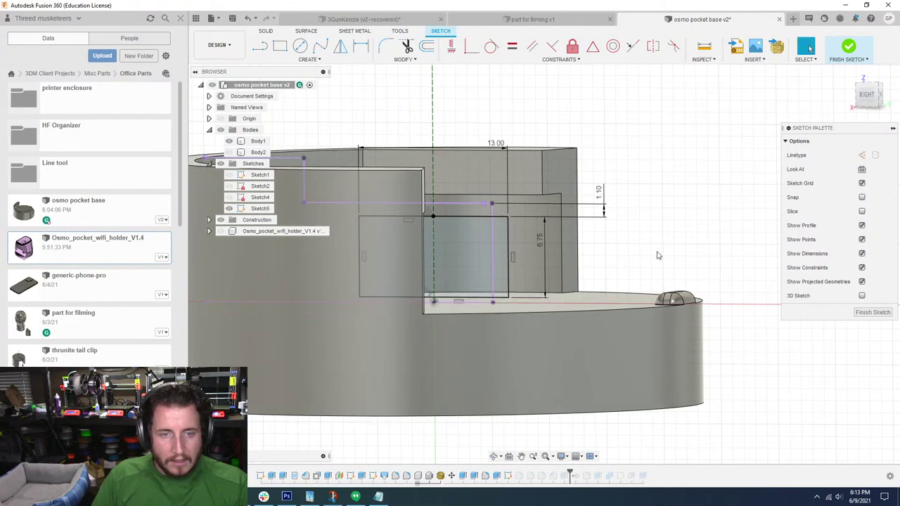
{"action": "middle_click_drag", "start_coordinate": [317, 289], "coordinate": [311, 297], "text": "shift"}
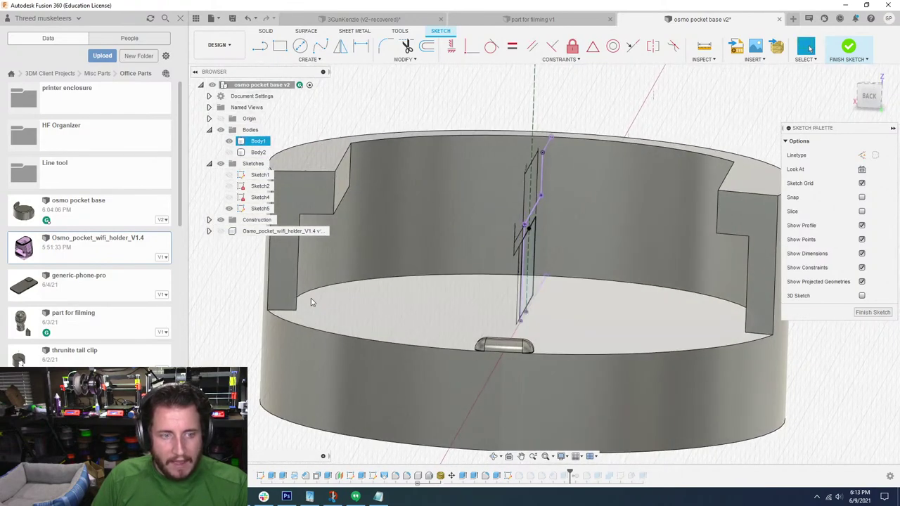
{"action": "mouse_move", "coordinate": [412, 281]}
{"action": "middle_mouse_down", "text": "shift"}
{"action": "mouse_move", "coordinate": [365, 292]}
{"action": "mouse_move", "coordinate": [385, 292]}
{"action": "mouse_move", "coordinate": [400, 253]}
{"action": "mouse_move", "coordinate": [338, 214]}
{"action": "mouse_move", "coordinate": [373, 211]}
{"action": "mouse_move", "coordinate": [375, 226]}
{"action": "middle_mouse_up", "text": "shift"}
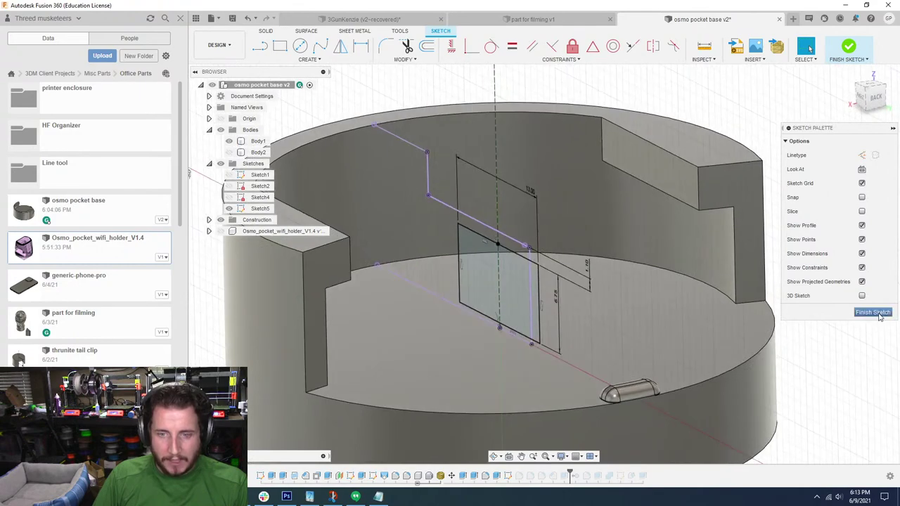
{"action": "left_click", "coordinate": [879, 317]}
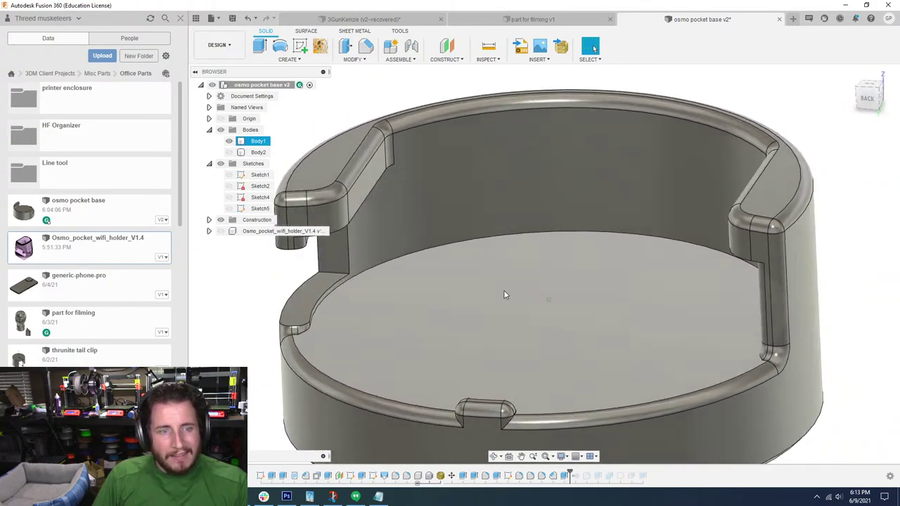
Try to delete the small rounded face at the end of the side opening's lower ledge
{"action": "left_click", "coordinate": [435, 256]}
{"action": "left_click", "coordinate": [442, 257]}
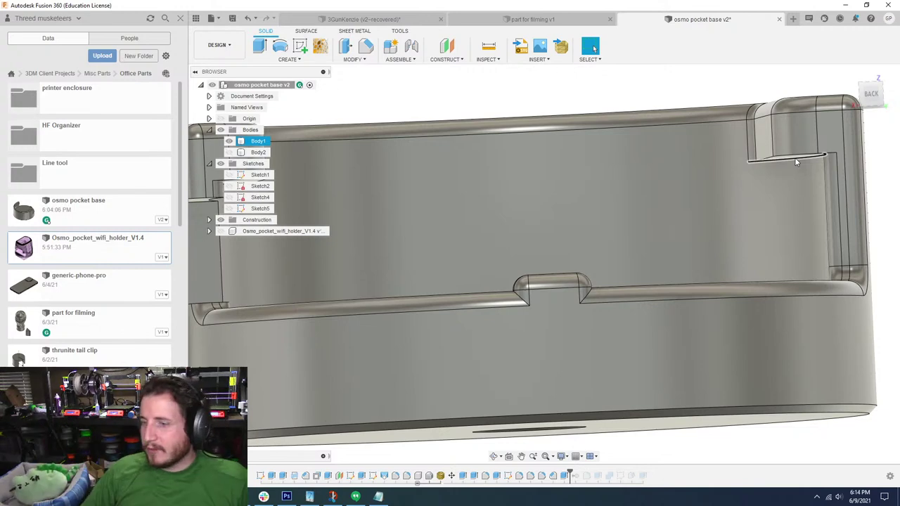
{"action": "key", "text": "F5"}
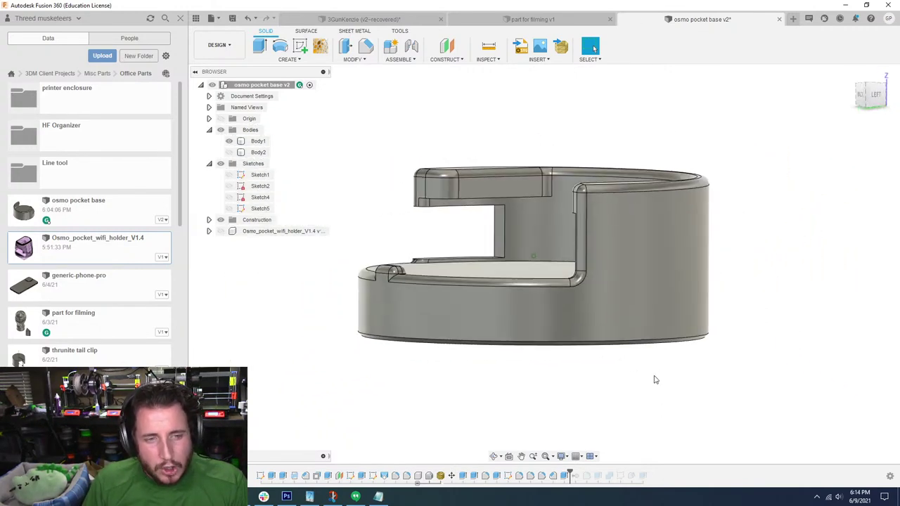
{"action": "middle_click_drag", "start_coordinate": [515, 186], "coordinate": [385, 229], "text": "shift"}
{"action": "scroll", "coordinate": [382, 231], "scroll_direction": "up", "scroll_amount": 5}
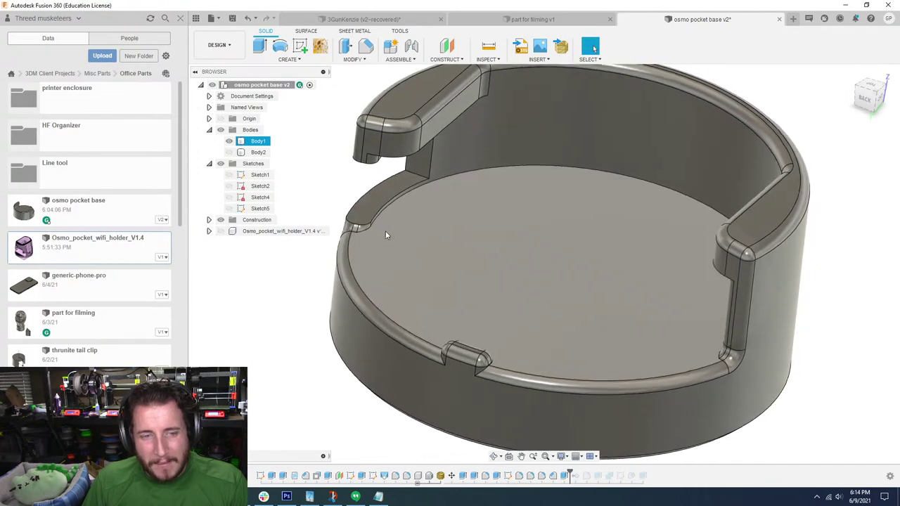
{"action": "left_click", "coordinate": [365, 223]}
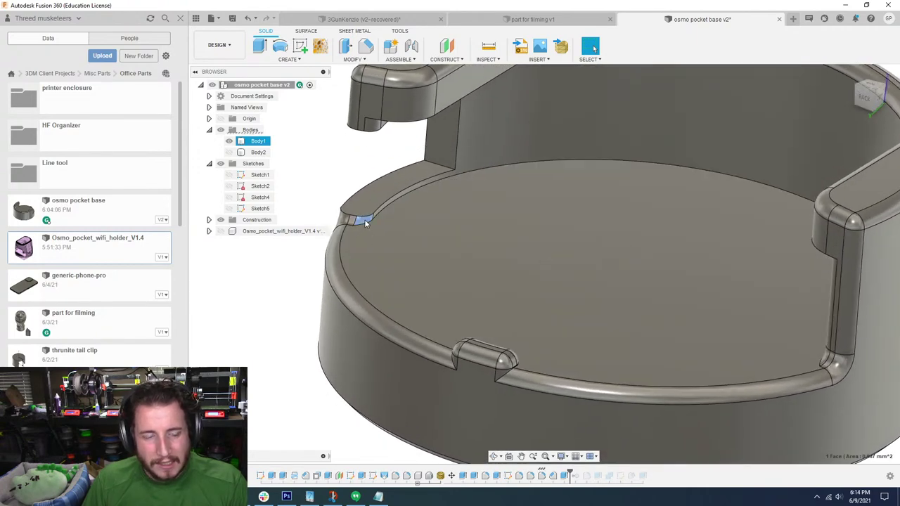
{"action": "middle_click_drag", "start_coordinate": [364, 220], "coordinate": [364, 220], "text": "shift"}
{"action": "key", "text": "Escape"}
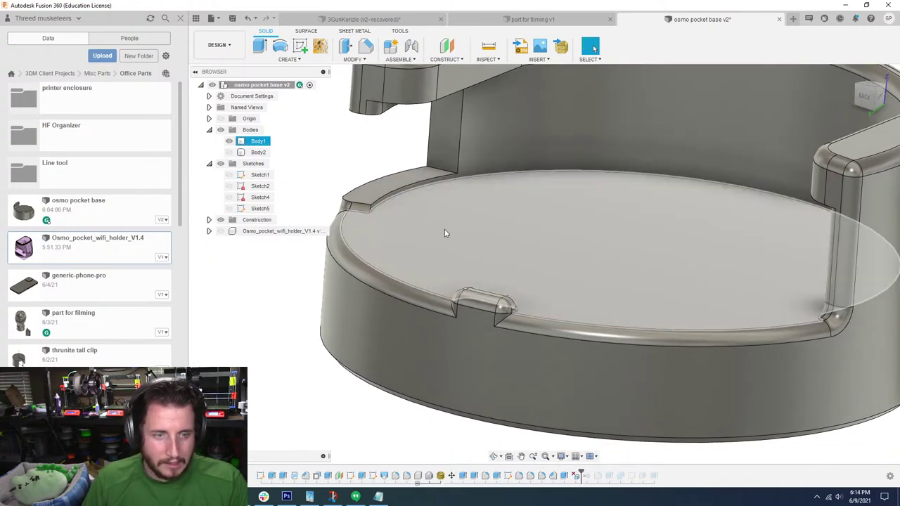
{"action": "middle_click_drag", "start_coordinate": [440, 239], "coordinate": [540, 125], "text": "shift"}
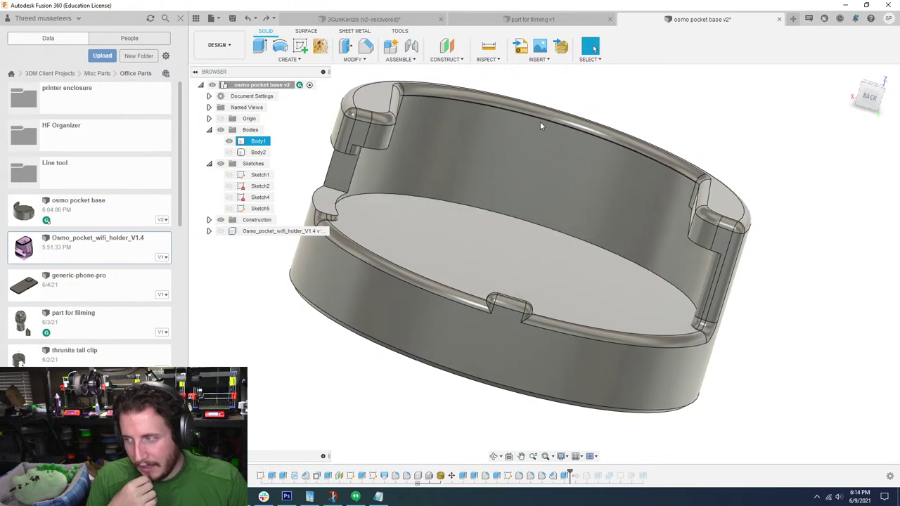
{"action": "scroll", "coordinate": [541, 126], "scroll_direction": "down", "scroll_amount": 2}
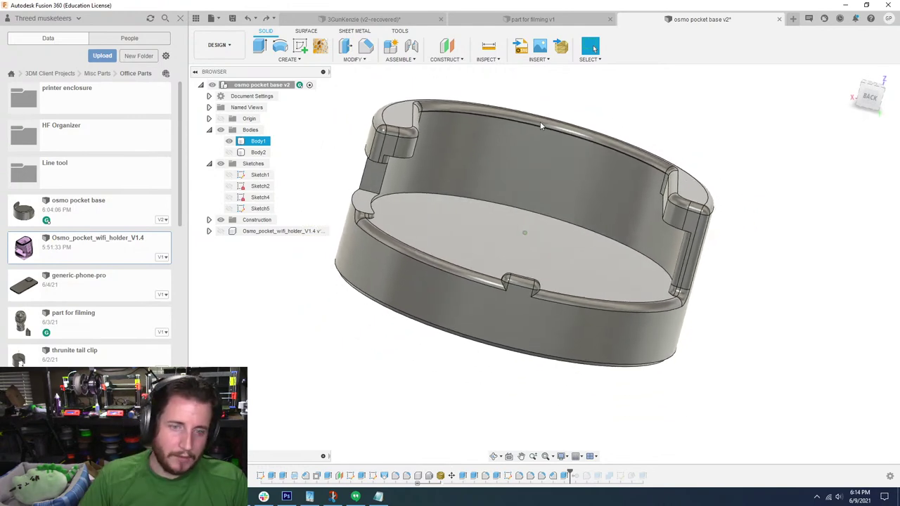
Save the design and export the whole component to Downloads as osmo pocket base v3.stl
{"action": "left_click", "coordinate": [232, 19]}
{"action": "left_click", "coordinate": [448, 263]}
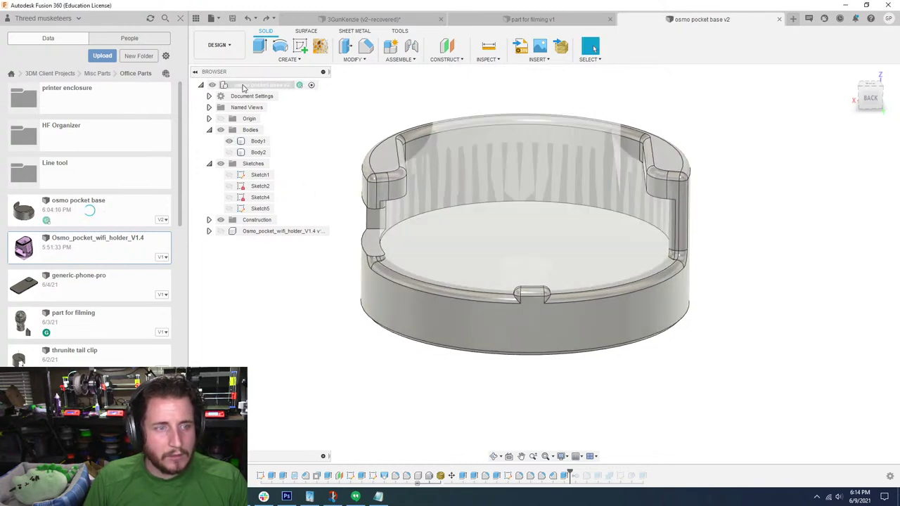
{"action": "right_click", "coordinate": [244, 85]}
{"action": "left_click", "coordinate": [274, 215]}
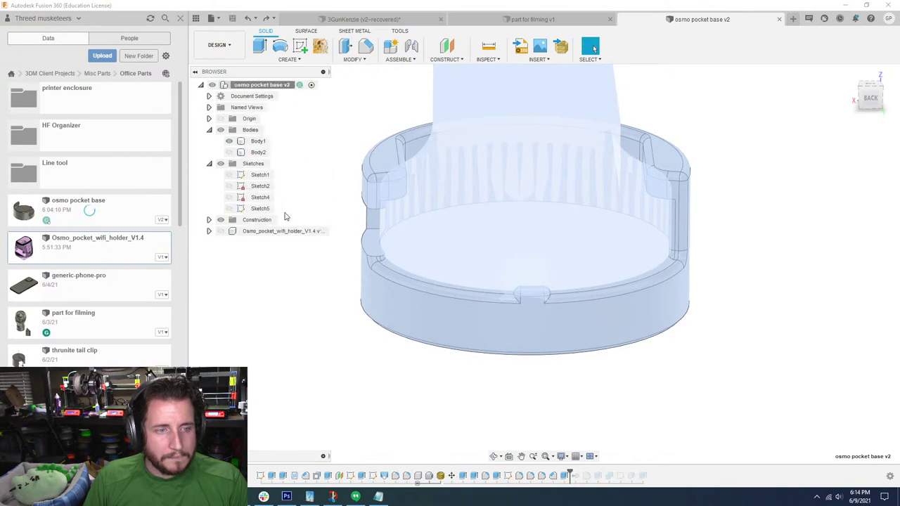
{"action": "left_click", "coordinate": [846, 270]}
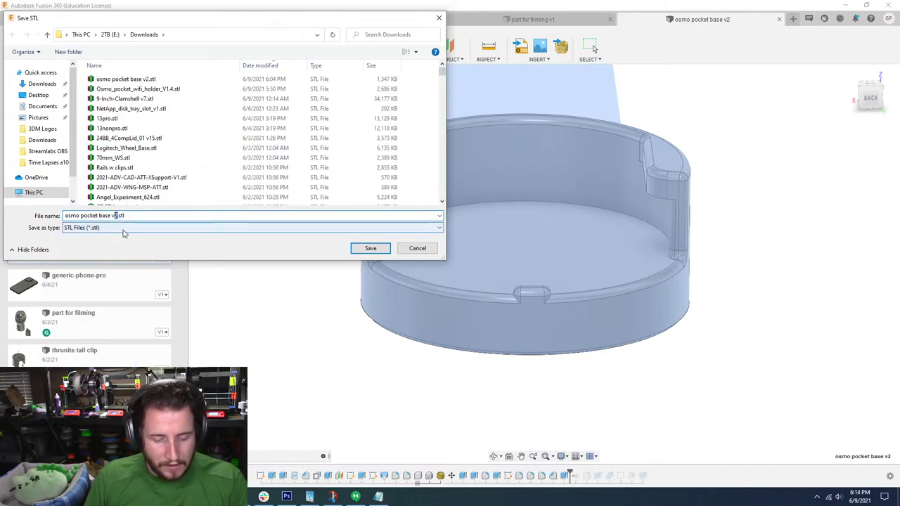
{"action": "key", "text": "Return"}
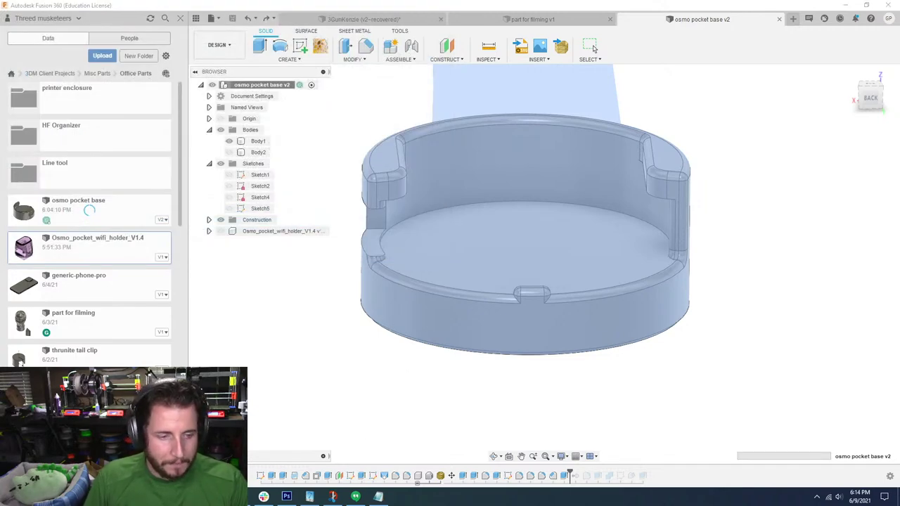
Switch to PrusaSlicer and import osmo pocket base v3.stl from the Downloads folder onto the plate
{"action": "mouse_move", "coordinate": [332, 496]}
{"action": "left_click", "coordinate": [657, 467]}
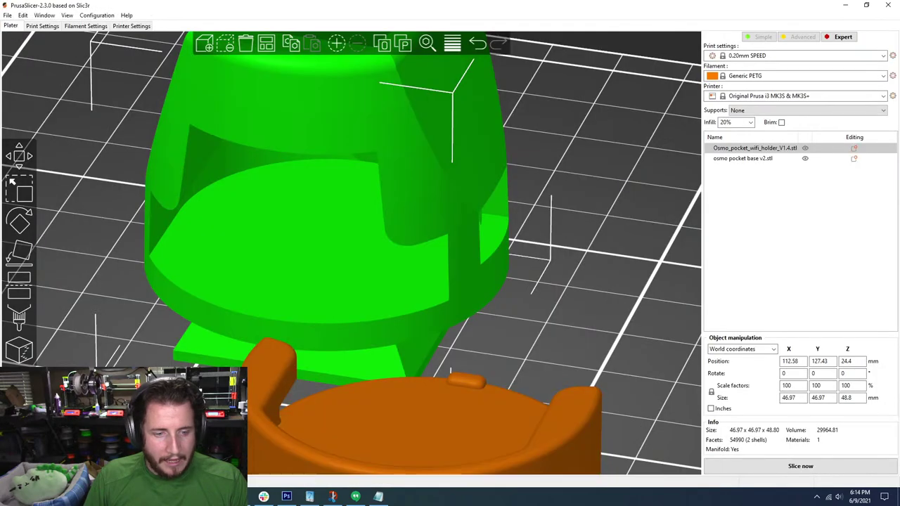
{"action": "key", "text": "super+Tab"}
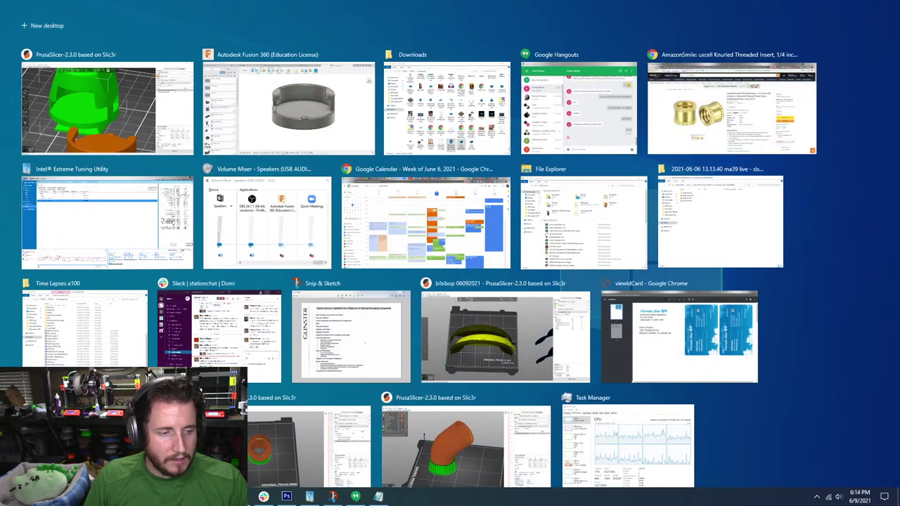
{"action": "key", "text": "Escape"}
{"action": "mouse_move", "coordinate": [309, 497]}
{"action": "left_click", "coordinate": [345, 459]}
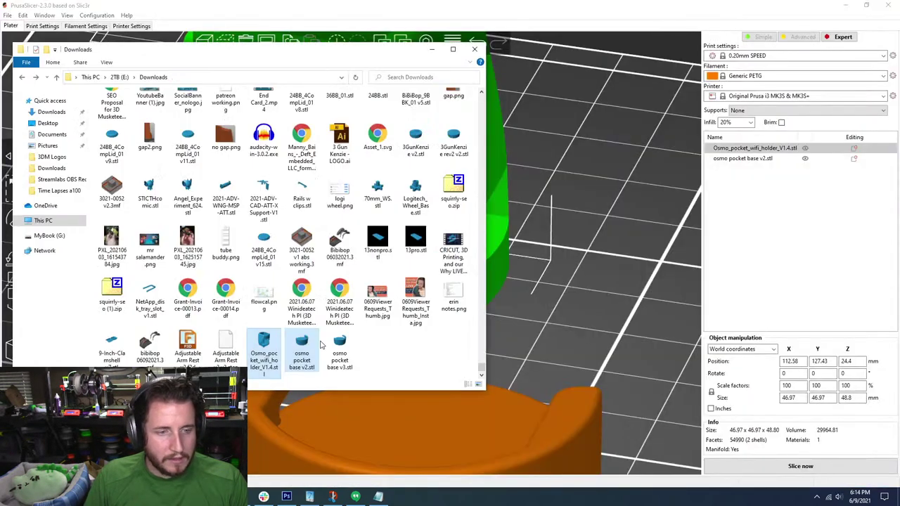
{"action": "left_click_drag", "start_coordinate": [650, 297], "coordinate": [649, 298]}
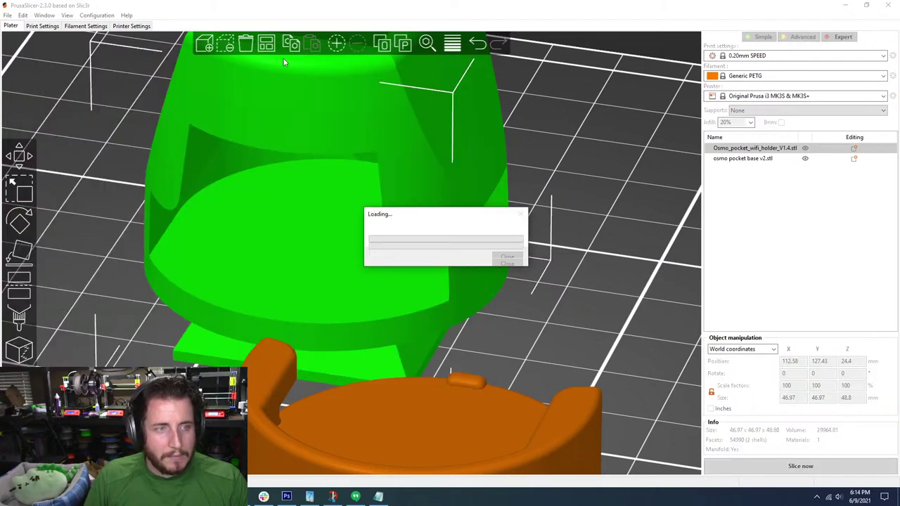
Auto-arrange all the models on the print bed
{"action": "left_click", "coordinate": [264, 45]}
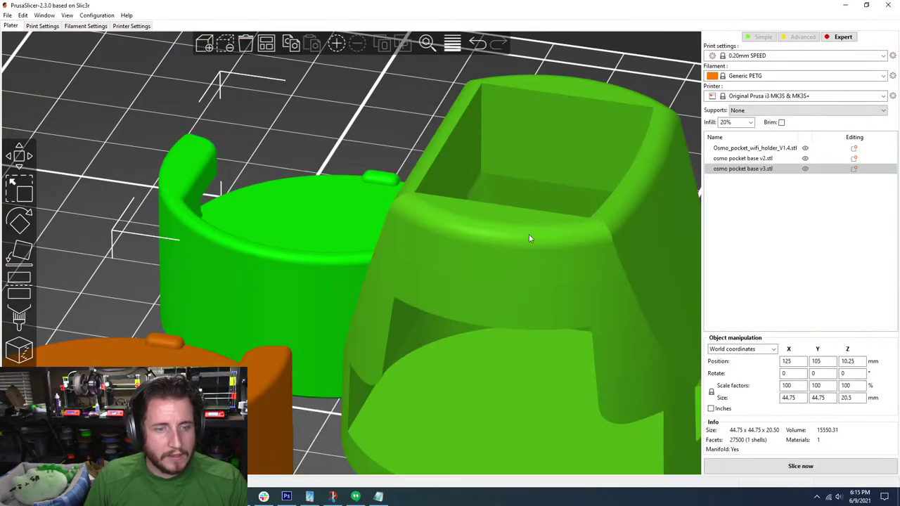
{"action": "left_click_drag", "start_coordinate": [105, 212], "coordinate": [248, 217]}
{"action": "scroll", "coordinate": [512, 337], "scroll_direction": "down", "scroll_amount": 7}
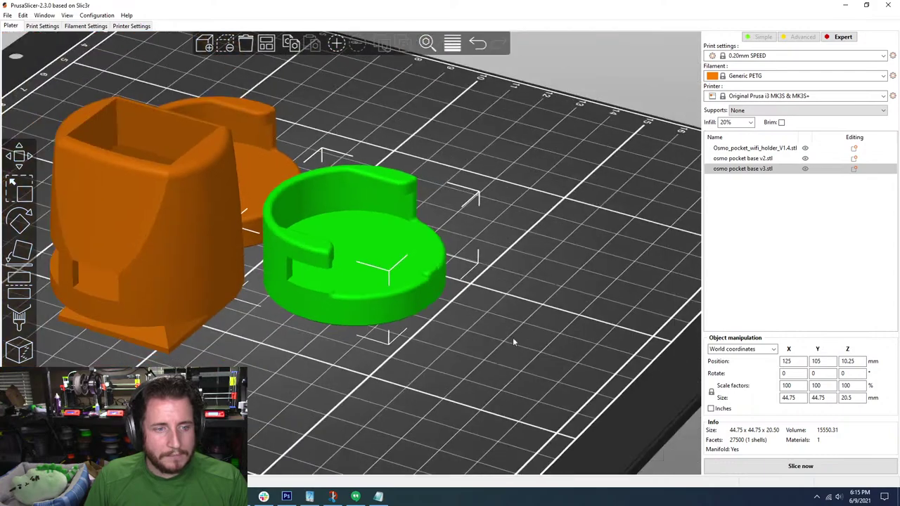
{"action": "left_click_drag", "start_coordinate": [513, 338], "coordinate": [450, 336]}
{"action": "left_click_drag", "start_coordinate": [498, 288], "coordinate": [493, 294]}
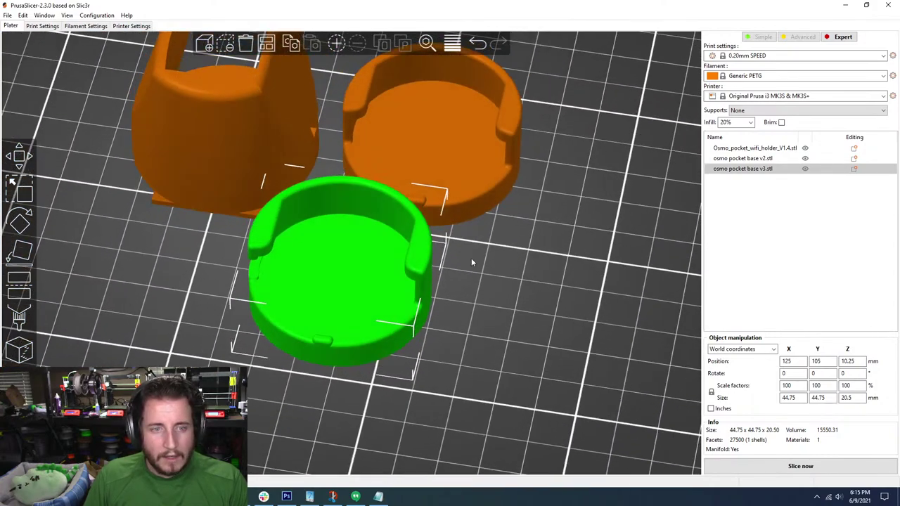
Move the osmo pocket base v3 model on the bed to about X 83.81, Y 140.36, in front of the v2 base
{"action": "left_click_drag", "start_coordinate": [447, 172], "coordinate": [564, 167]}
{"action": "left_click_drag", "start_coordinate": [361, 306], "coordinate": [461, 329]}
{"action": "mouse_move", "coordinate": [227, 342]}
{"action": "left_mouse_down"}
{"action": "mouse_move", "coordinate": [209, 334]}
{"action": "mouse_move", "coordinate": [225, 321]}
{"action": "mouse_move", "coordinate": [213, 338]}
{"action": "mouse_move", "coordinate": [215, 305]}
{"action": "mouse_move", "coordinate": [325, 316]}
{"action": "mouse_move", "coordinate": [251, 320]}
{"action": "mouse_move", "coordinate": [226, 316]}
{"action": "mouse_move", "coordinate": [218, 303]}
{"action": "mouse_move", "coordinate": [223, 325]}
{"action": "left_mouse_up"}
{"action": "scroll", "coordinate": [209, 335], "scroll_direction": "down", "scroll_amount": 1}
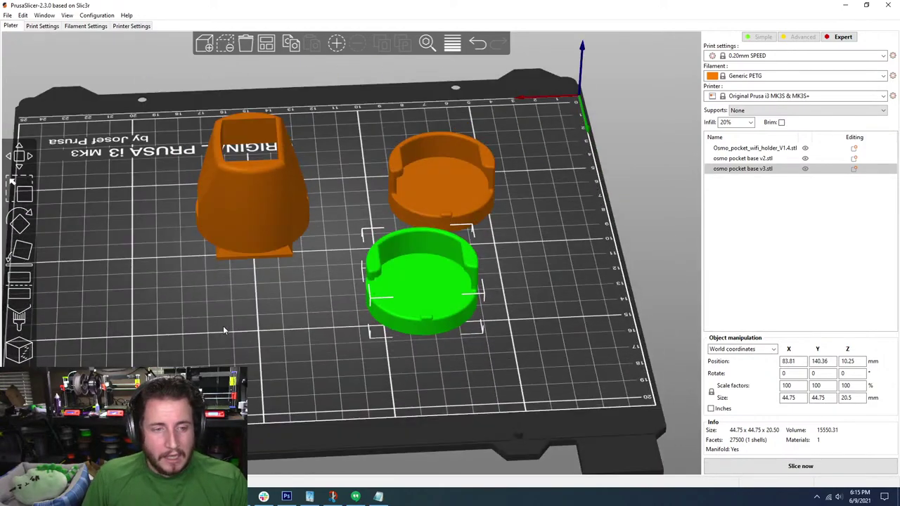
Set supports to "For support enforcers only" and accept enabling the detection of bridging perimeters
{"action": "left_click", "coordinate": [758, 111]}
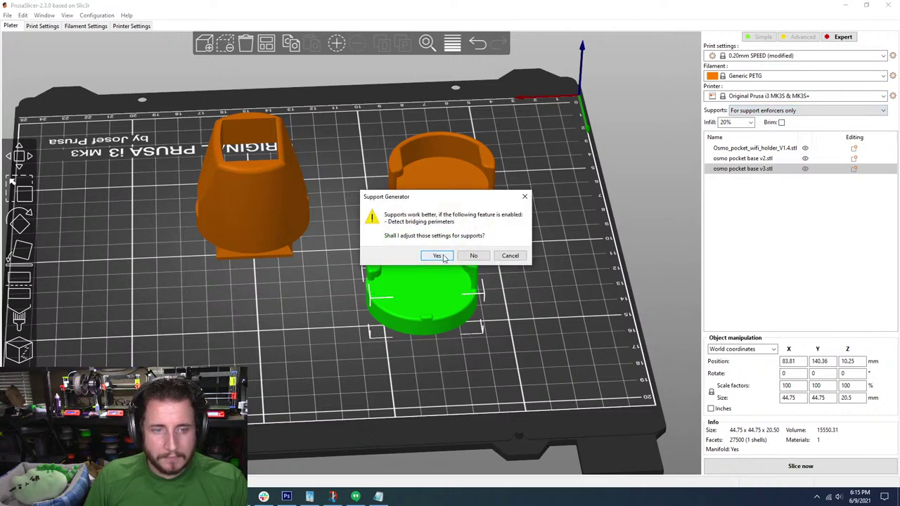
{"action": "left_click", "coordinate": [443, 258]}
Paint support enforcers on the overhanging undersides of both arm ends of the v3 base
{"action": "left_click_drag", "start_coordinate": [552, 286], "coordinate": [581, 276]}
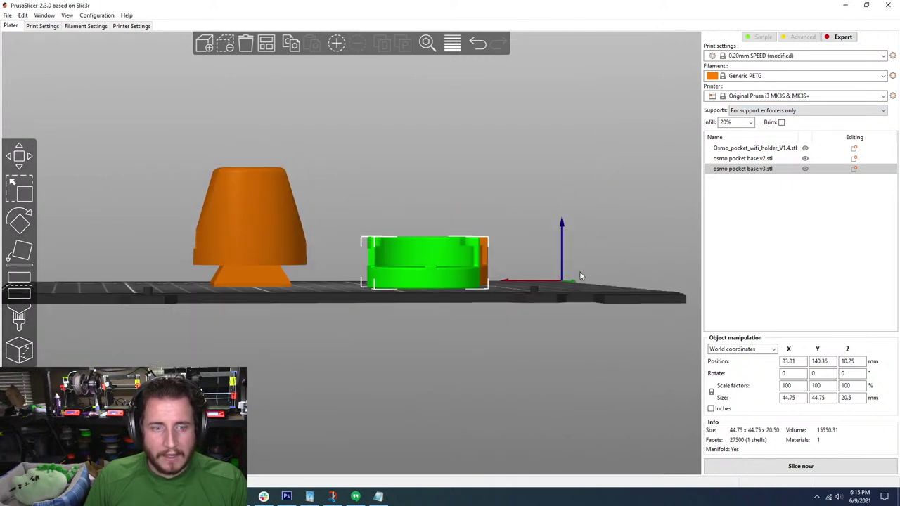
{"action": "scroll", "coordinate": [580, 273], "scroll_direction": "up", "scroll_amount": 6}
{"action": "middle_click_drag", "start_coordinate": [341, 178], "coordinate": [323, 137]}
{"action": "left_click_drag", "start_coordinate": [323, 137], "coordinate": [338, 127]}
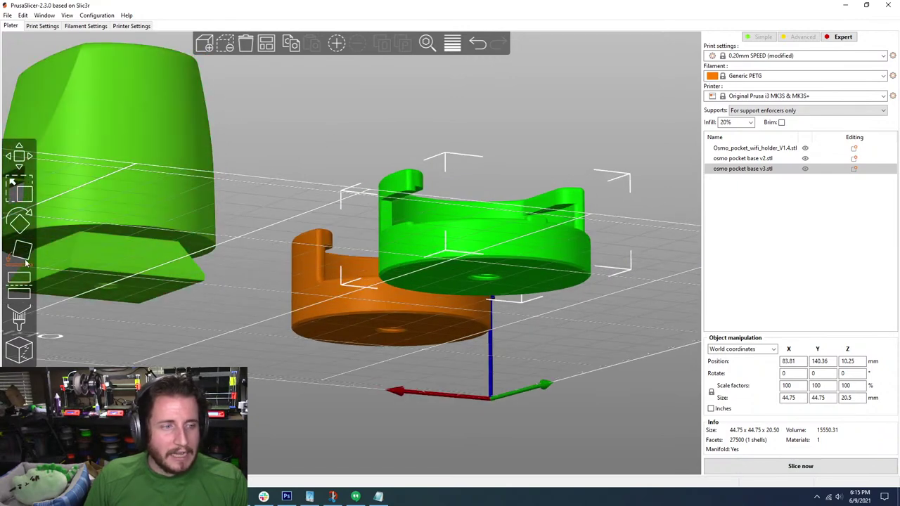
{"action": "left_click", "coordinate": [21, 321]}
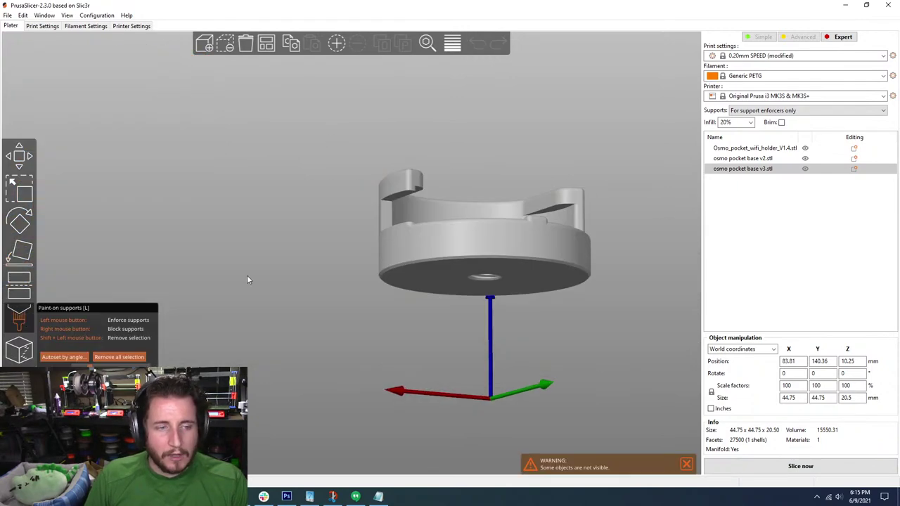
{"action": "left_click_drag", "start_coordinate": [247, 277], "coordinate": [225, 273]}
{"action": "scroll", "coordinate": [243, 217], "scroll_direction": "up", "scroll_amount": 5}
{"action": "middle_click_drag", "start_coordinate": [243, 216], "coordinate": [256, 311]}
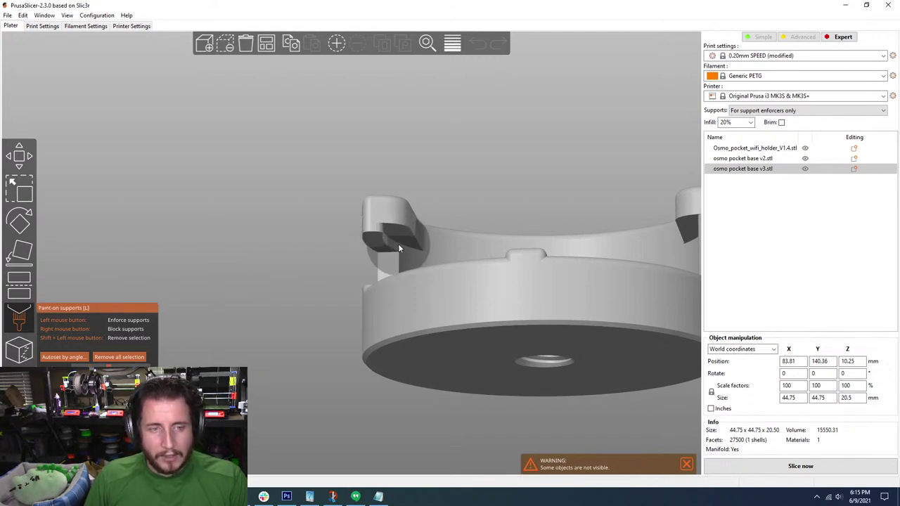
{"action": "mouse_move", "coordinate": [421, 252]}
{"action": "left_mouse_down"}
{"action": "mouse_move", "coordinate": [374, 235]}
{"action": "mouse_move", "coordinate": [408, 235]}
{"action": "left_mouse_up"}
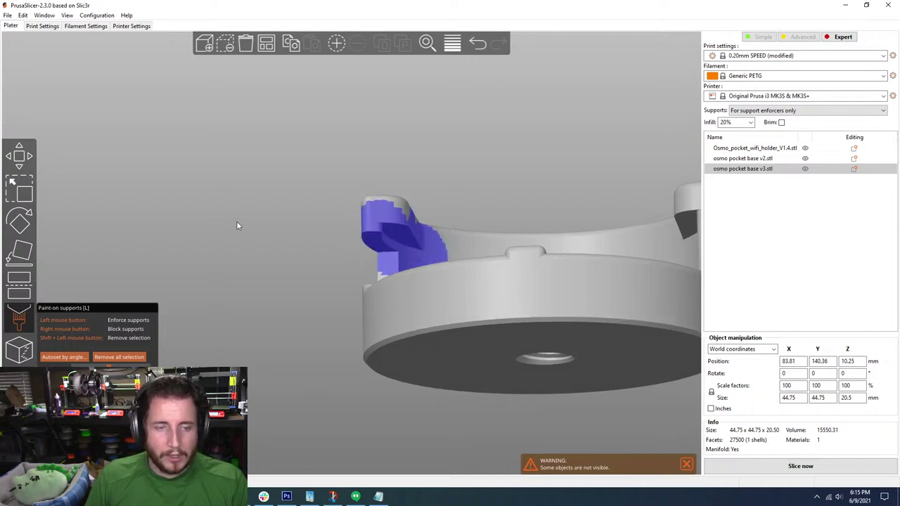
{"action": "left_click_drag", "start_coordinate": [678, 283], "coordinate": [681, 278]}
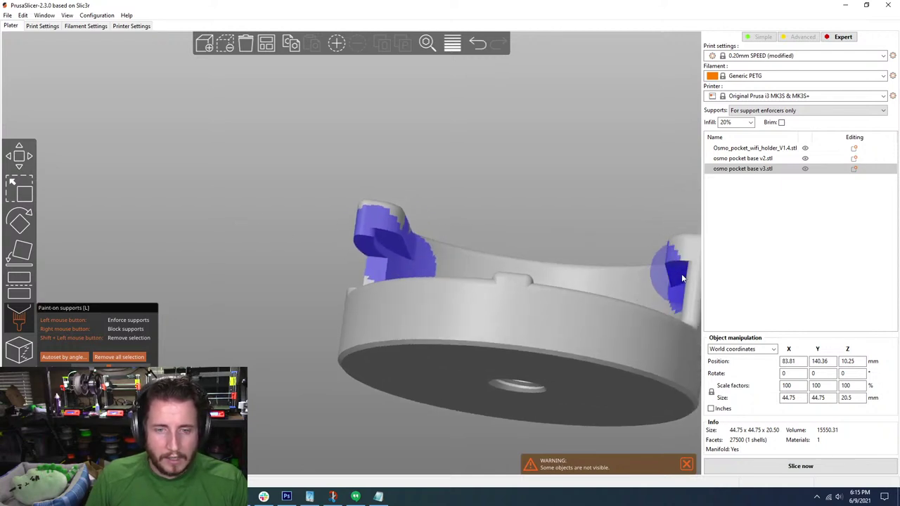
{"action": "scroll", "coordinate": [230, 337], "scroll_direction": "down", "scroll_amount": 5}
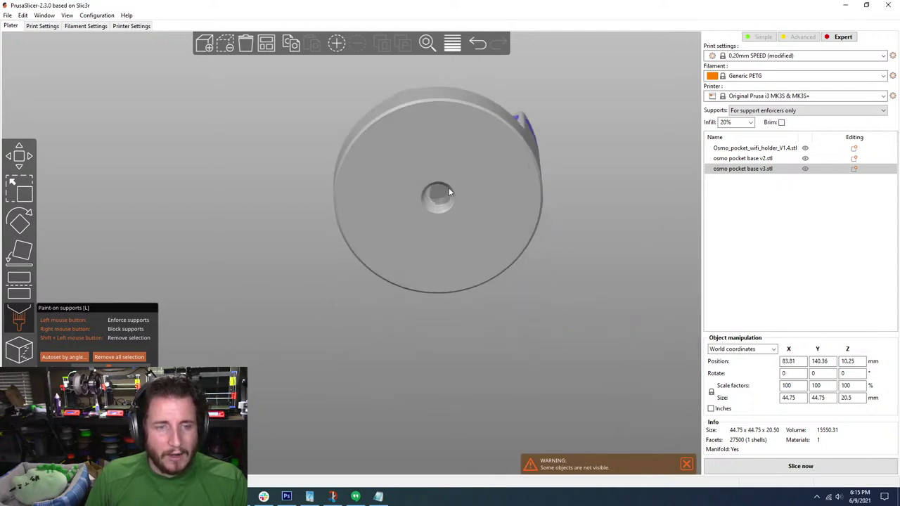
{"action": "left_click", "coordinate": [19, 318]}
Paint support enforcers on the overhanging undersides of both arm ends of osmo pocket base v2
{"action": "mouse_move", "coordinate": [191, 205]}
{"action": "left_mouse_down"}
{"action": "mouse_move", "coordinate": [197, 251]}
{"action": "mouse_move", "coordinate": [225, 295]}
{"action": "left_mouse_up"}
{"action": "left_click", "coordinate": [573, 230]}
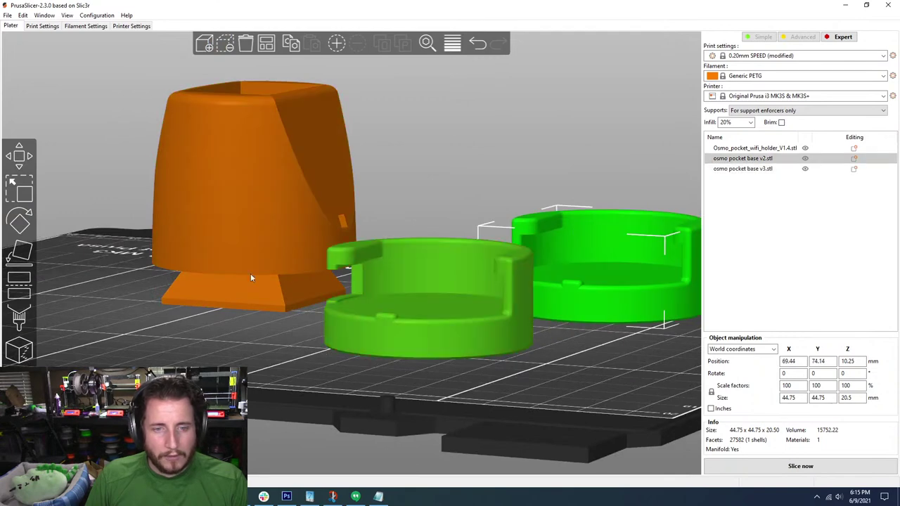
{"action": "left_click", "coordinate": [19, 321]}
{"action": "left_click_drag", "start_coordinate": [423, 154], "coordinate": [221, 253]}
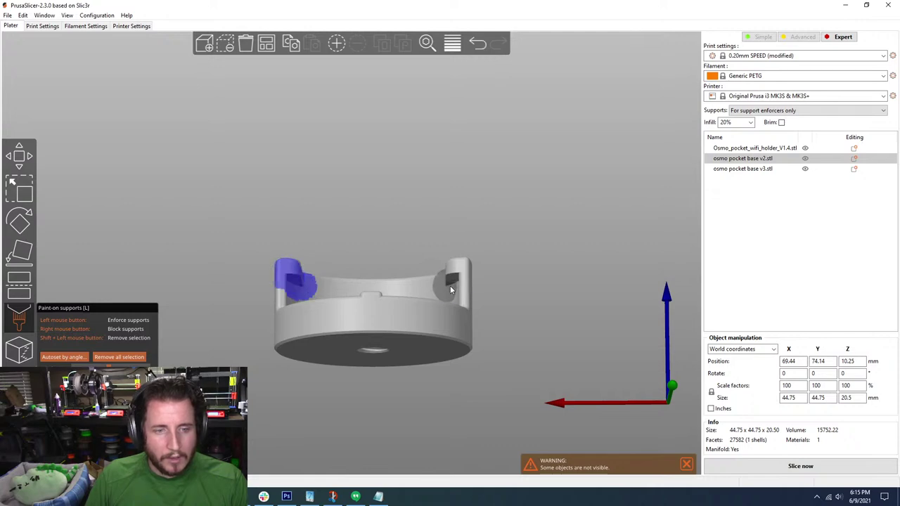
{"action": "left_click", "coordinate": [21, 318]}
Add support material settings to Osmo_pocket_wifi_holder_V1.4.stl and enable auto generated supports for it
{"action": "right_click_drag", "start_coordinate": [248, 155], "coordinate": [316, 129]}
{"action": "left_click_drag", "start_coordinate": [315, 129], "coordinate": [303, 155]}
{"action": "left_click", "coordinate": [198, 171]}
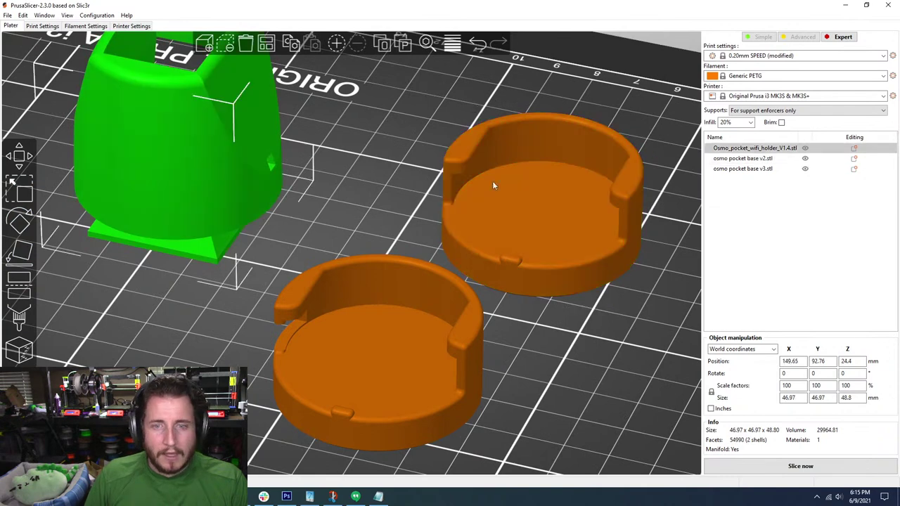
{"action": "left_click", "coordinate": [854, 151]}
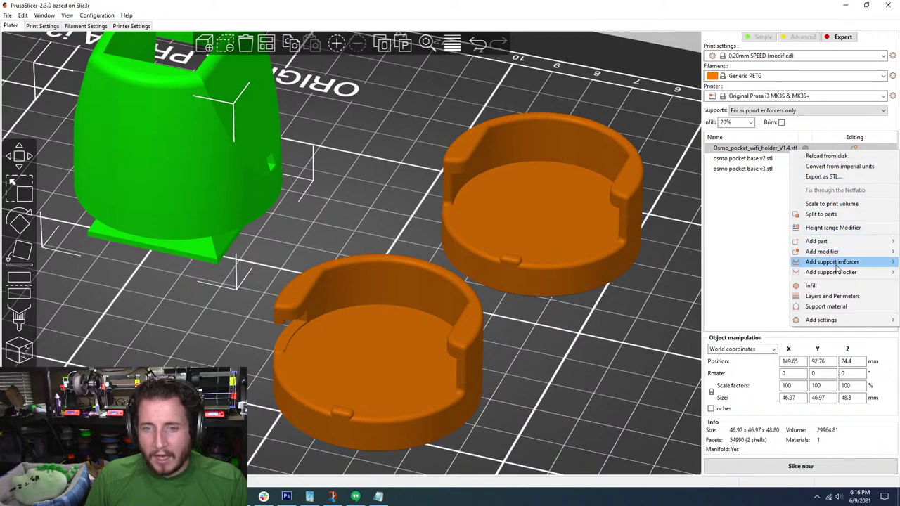
{"action": "mouse_move", "coordinate": [821, 320]}
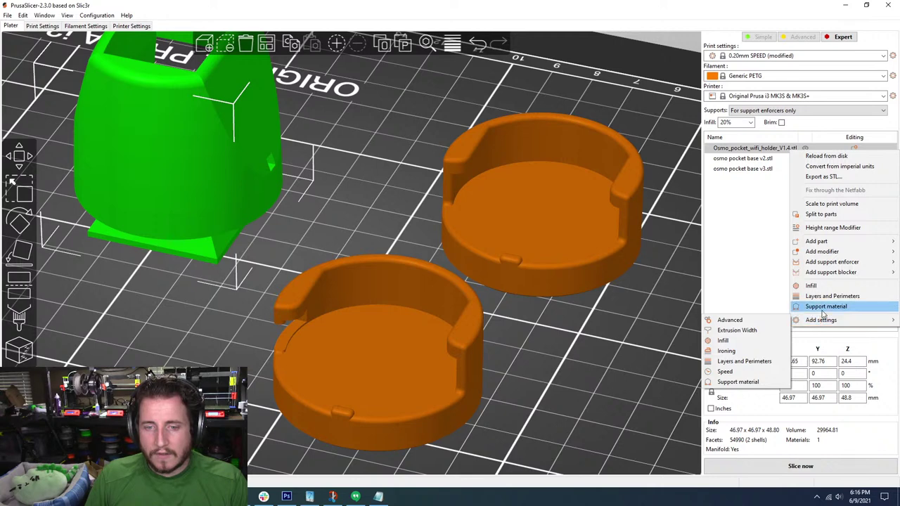
{"action": "left_click", "coordinate": [823, 309]}
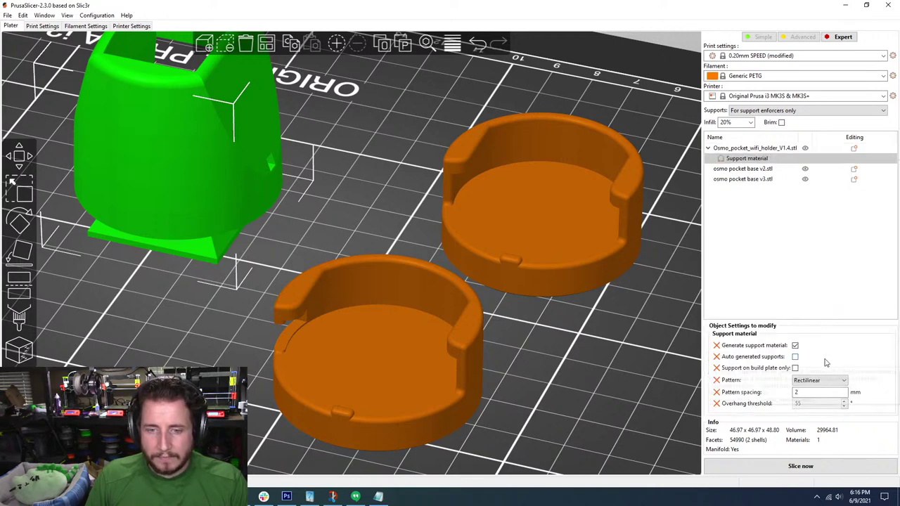
{"action": "left_click", "coordinate": [796, 357]}
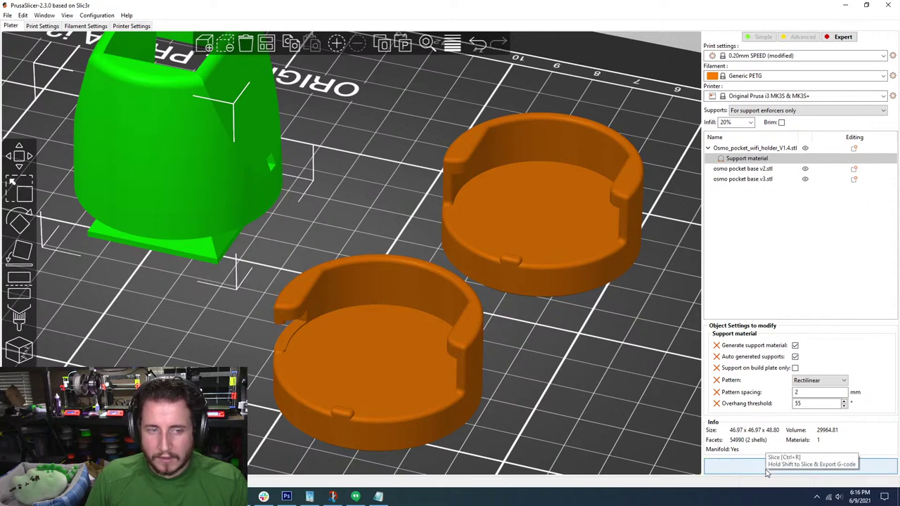
Slice the plate, set the infill to 10%, and slice it again
{"action": "left_click", "coordinate": [766, 470]}
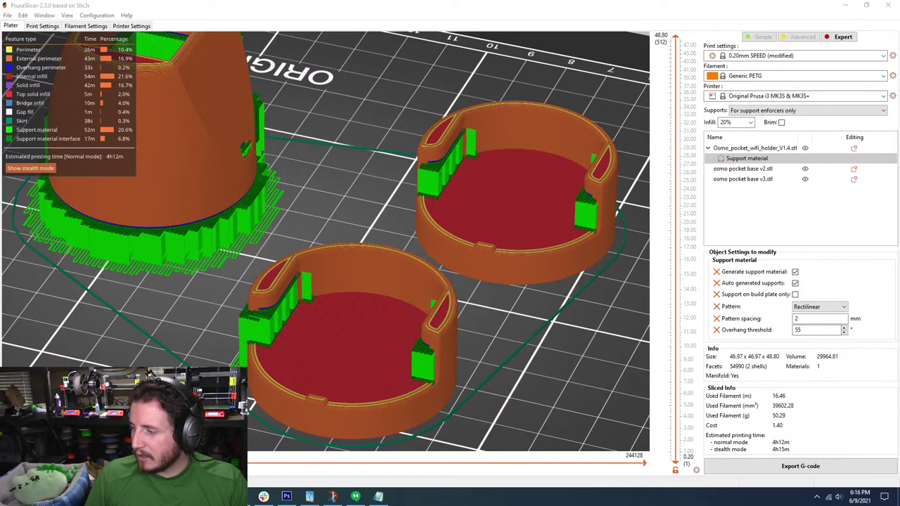
{"action": "left_click_drag", "start_coordinate": [506, 377], "coordinate": [533, 371]}
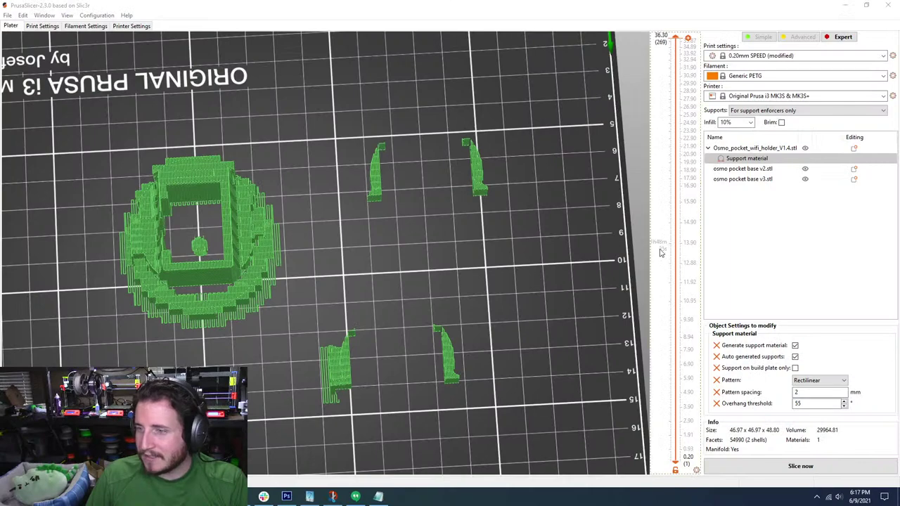
{"action": "left_click", "coordinate": [800, 466]}
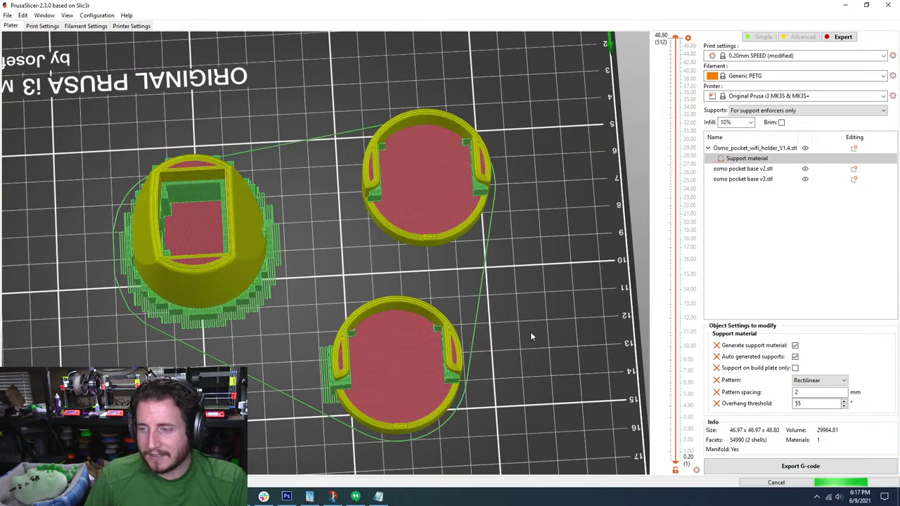
Examine the sliced supports and infill of the holder and both bases by stepping through the preview layers
{"action": "left_click_drag", "start_coordinate": [517, 301], "coordinate": [471, 211]}
{"action": "scroll", "coordinate": [371, 184], "scroll_direction": "up", "scroll_amount": 4}
{"action": "middle_click_drag", "start_coordinate": [302, 250], "coordinate": [302, 322]}
{"action": "middle_click_drag", "start_coordinate": [259, 348], "coordinate": [375, 218]}
{"action": "left_click_drag", "start_coordinate": [396, 189], "coordinate": [398, 243]}
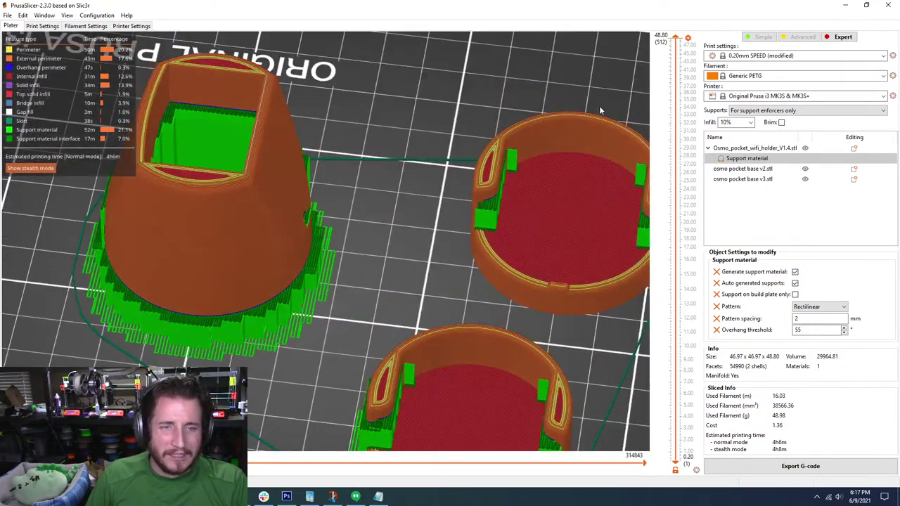
{"action": "left_click_drag", "start_coordinate": [687, 37], "coordinate": [668, 281]}
{"action": "left_click_drag", "start_coordinate": [377, 271], "coordinate": [378, 295]}
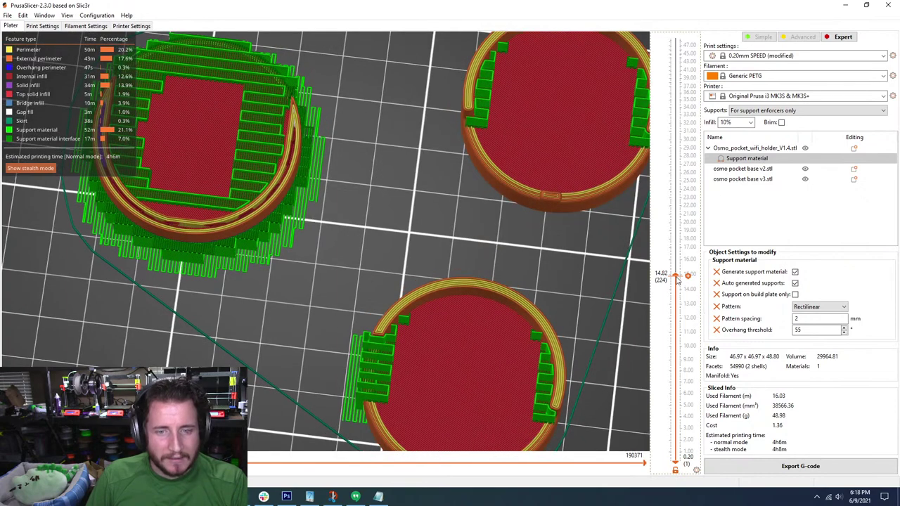
{"action": "left_click_drag", "start_coordinate": [676, 277], "coordinate": [637, 427]}
{"action": "left_click_drag", "start_coordinate": [367, 204], "coordinate": [371, 201]}
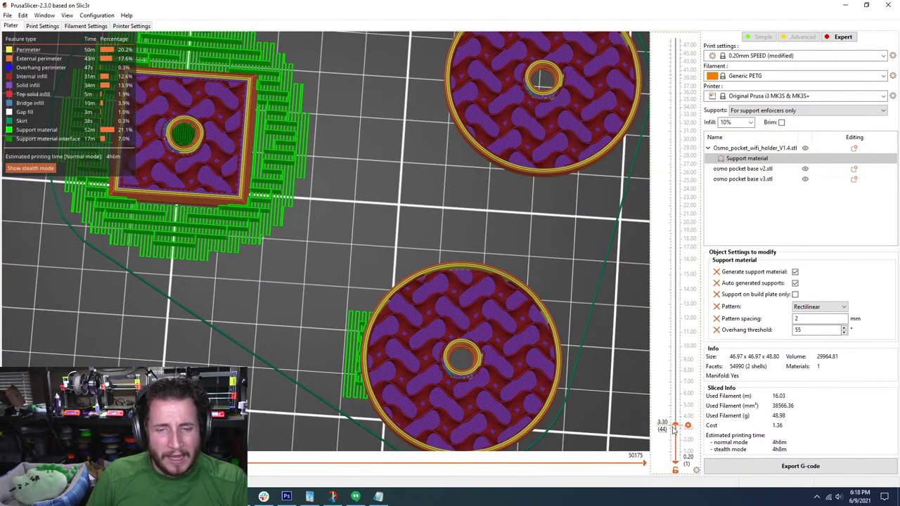
{"action": "left_click_drag", "start_coordinate": [675, 426], "coordinate": [599, 37]}
{"action": "left_click_drag", "start_coordinate": [362, 244], "coordinate": [389, 222]}
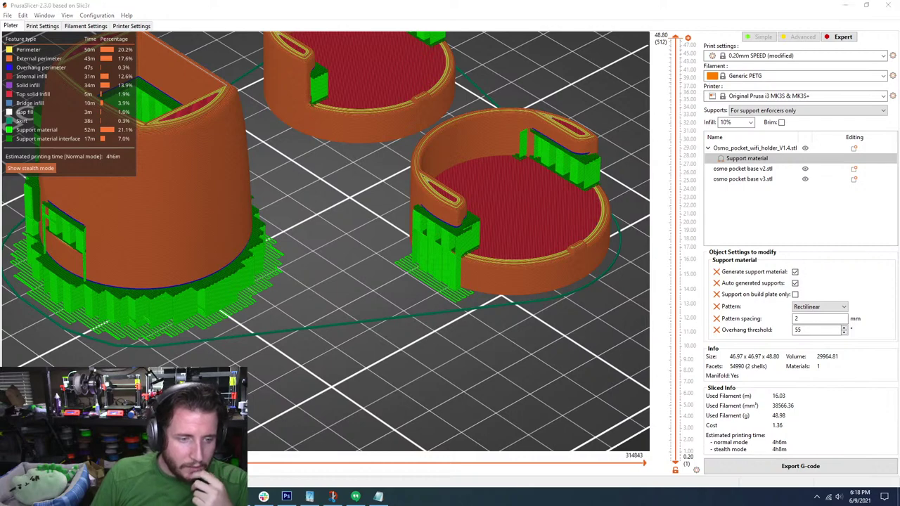
Switch to Fusion 360 and back to PrusaSlicer, and examine the supports around both bases in the sliced preview
{"action": "key", "text": "alt+Tab"}
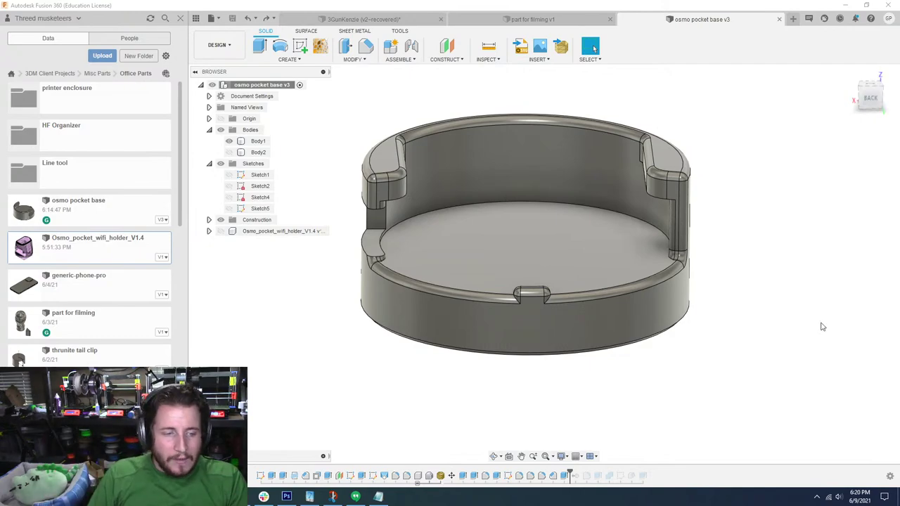
{"action": "mouse_move", "coordinate": [333, 496]}
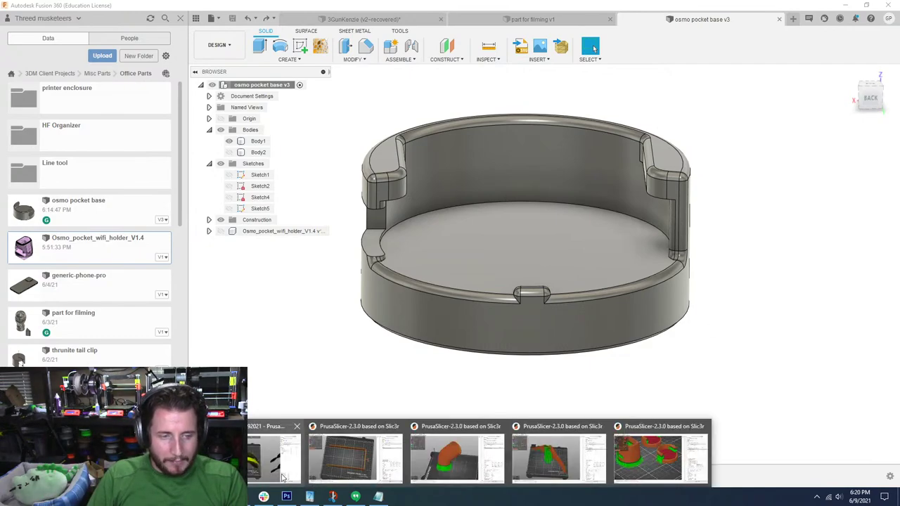
{"action": "left_click", "coordinate": [637, 474]}
{"action": "left_click_drag", "start_coordinate": [365, 311], "coordinate": [295, 301]}
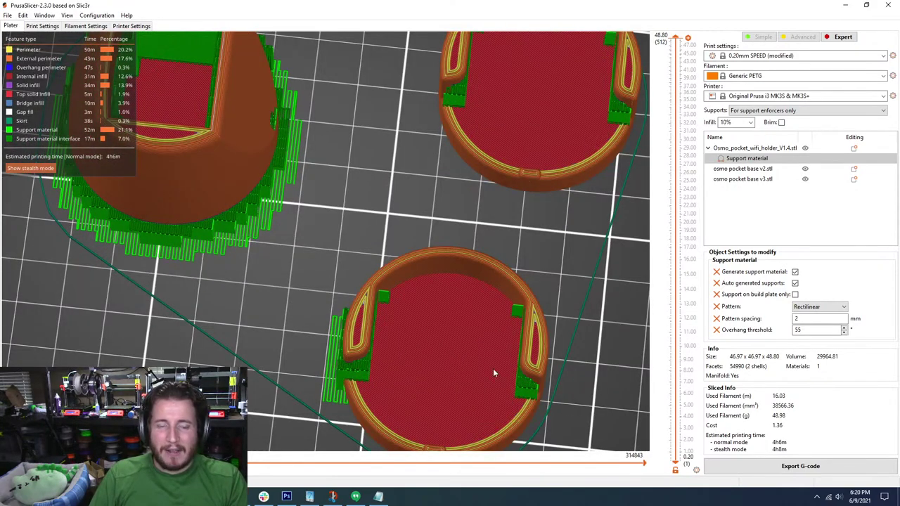
{"action": "left_click_drag", "start_coordinate": [293, 242], "coordinate": [304, 210]}
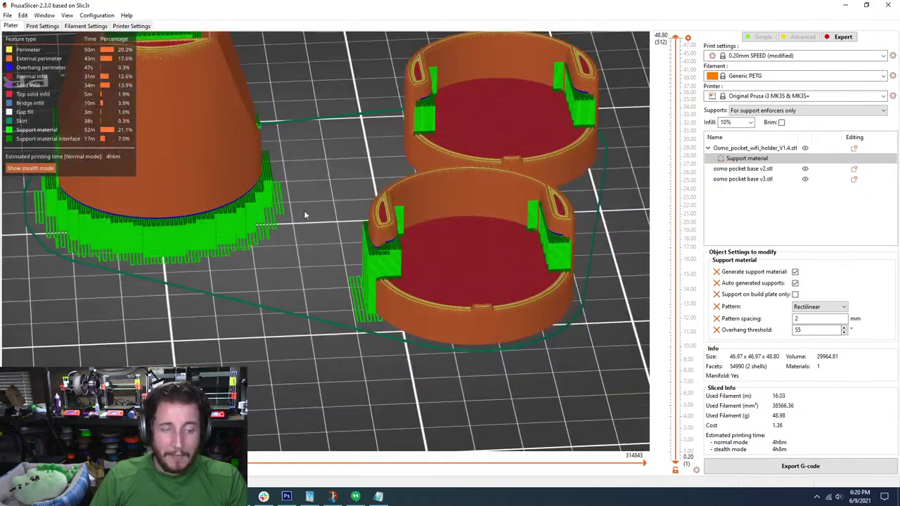
Switch to Fusion 360 and examine the arms and side opening of the osmo pocket base model
{"action": "left_click", "coordinate": [844, 6]}
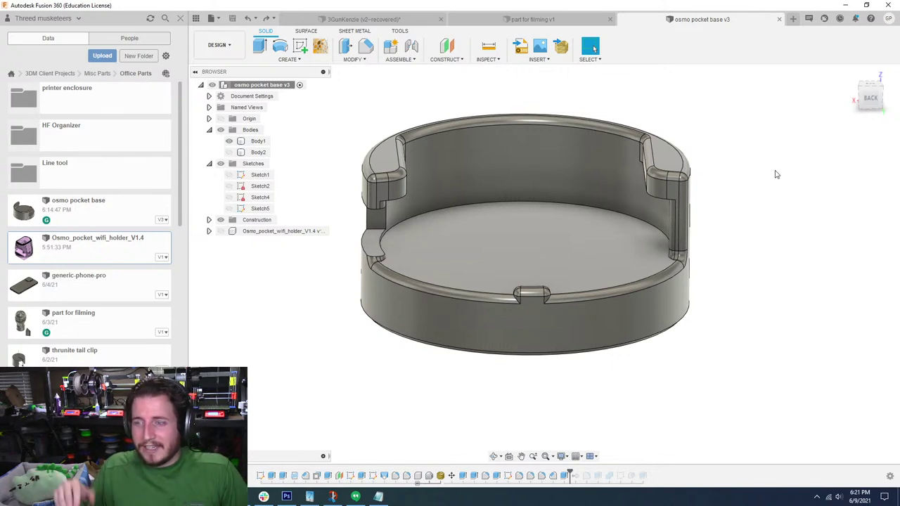
{"action": "middle_click_drag", "start_coordinate": [776, 175], "coordinate": [780, 156], "text": "shift"}
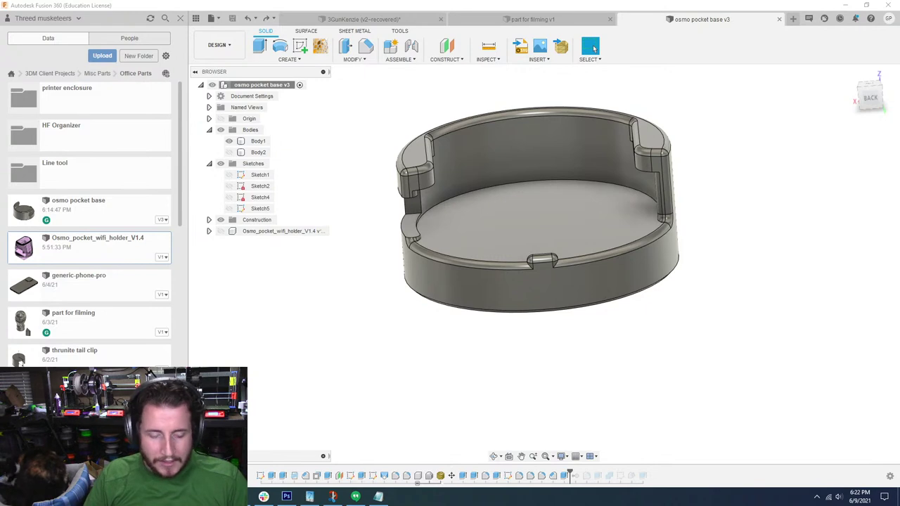
{"action": "middle_click_drag", "start_coordinate": [799, 167], "coordinate": [424, 243], "text": "shift"}
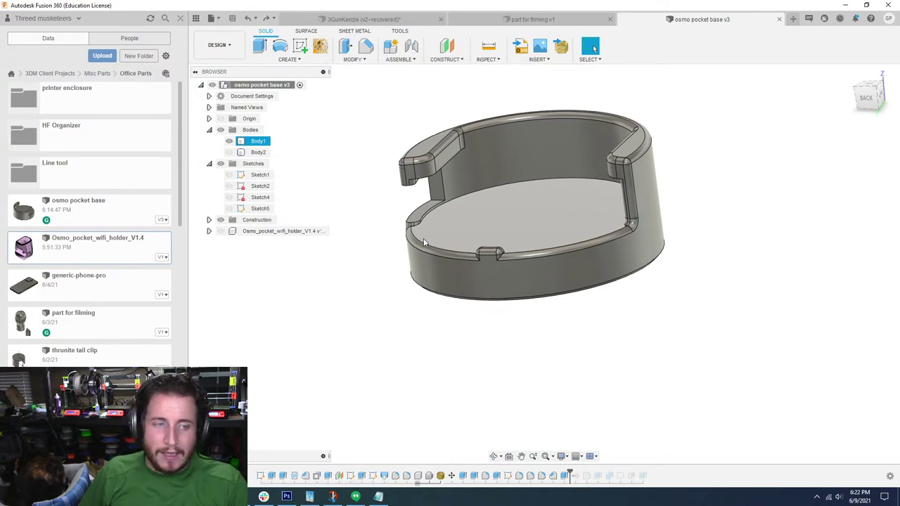
{"action": "scroll", "coordinate": [424, 242], "scroll_direction": "down", "scroll_amount": 1}
{"action": "scroll", "coordinate": [423, 242], "scroll_direction": "down", "scroll_amount": 1}
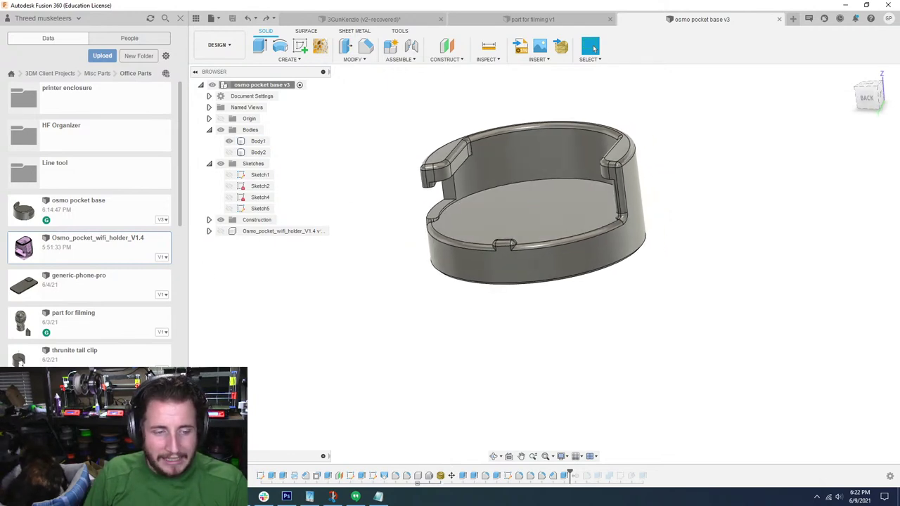
Switch to PrusaSlicer, examine the holder's internal supports through the preview layers, and return to Fusion 360
{"action": "mouse_move", "coordinate": [239, 496]}
{"action": "left_click", "coordinate": [663, 453]}
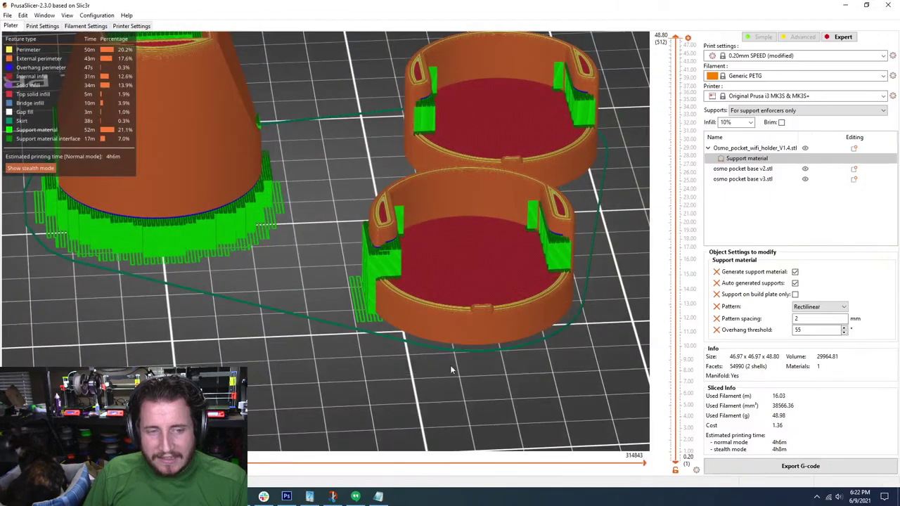
{"action": "left_click_drag", "start_coordinate": [256, 349], "coordinate": [249, 349]}
{"action": "left_click_drag", "start_coordinate": [172, 333], "coordinate": [264, 340]}
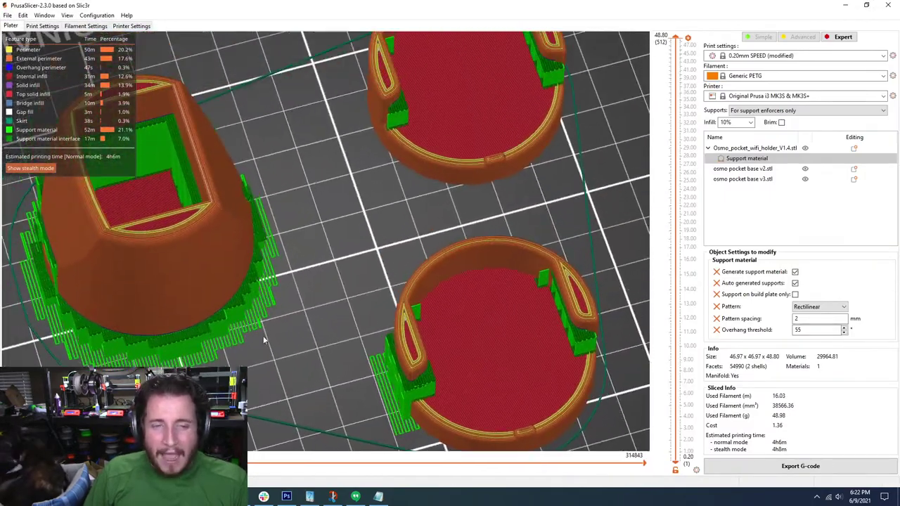
{"action": "scroll", "coordinate": [300, 318], "scroll_direction": "down", "scroll_amount": 5}
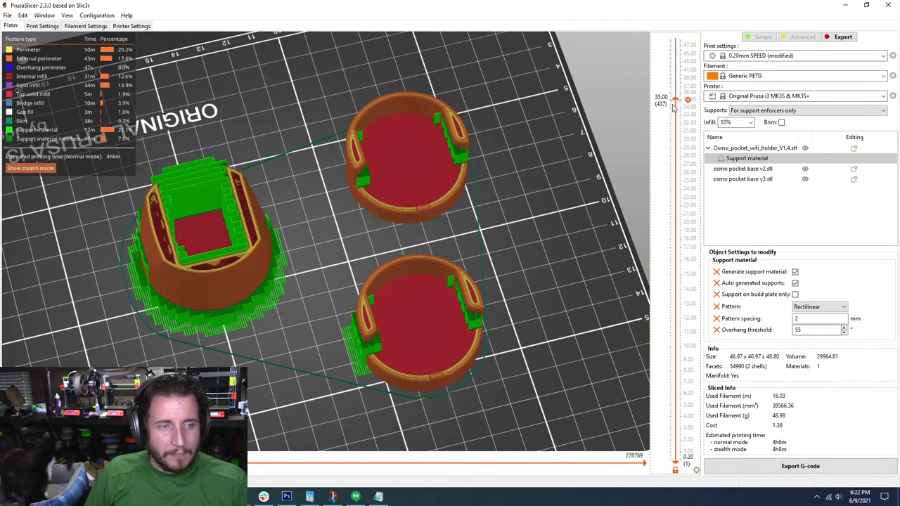
{"action": "left_click_drag", "start_coordinate": [655, 217], "coordinate": [622, 4]}
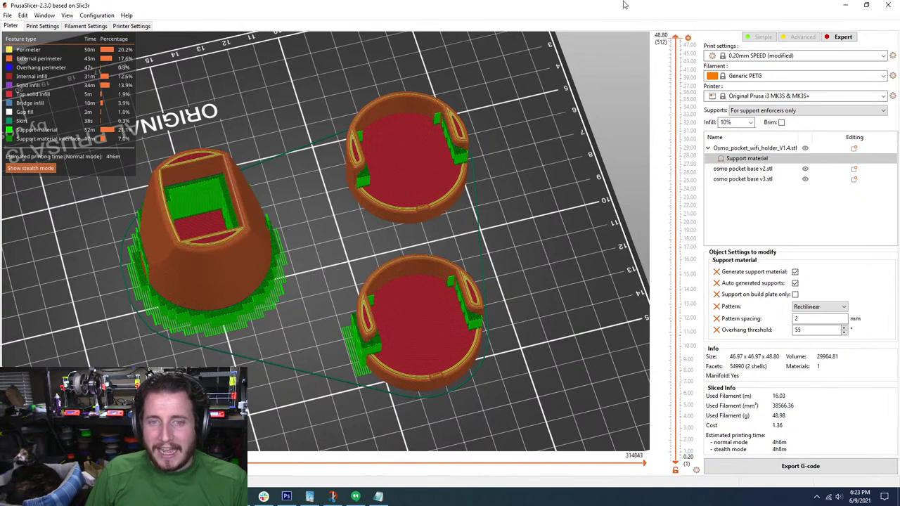
{"action": "left_click", "coordinate": [842, 6]}
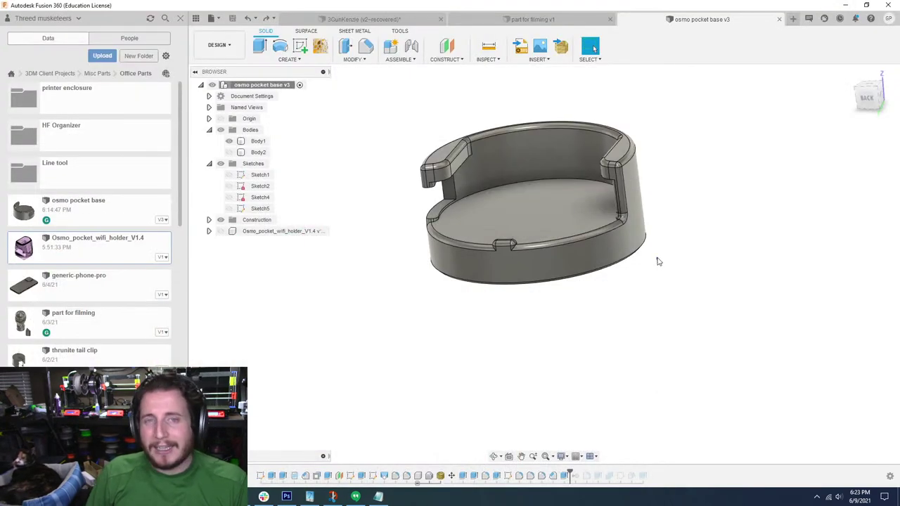